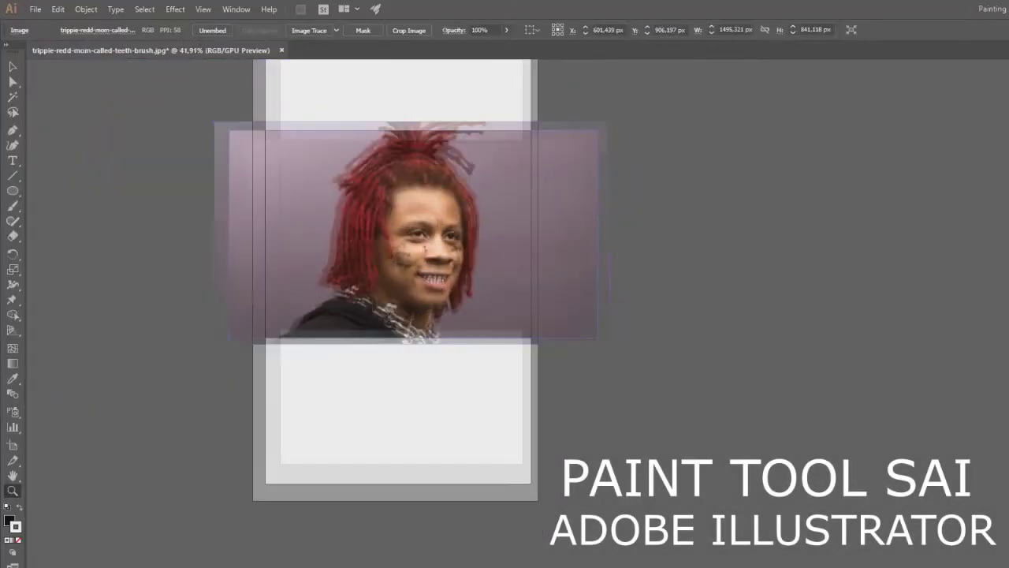
Step: Inspect the portrait photo and its artboard at several zoom levels
scroll(459, 284, up, 4)
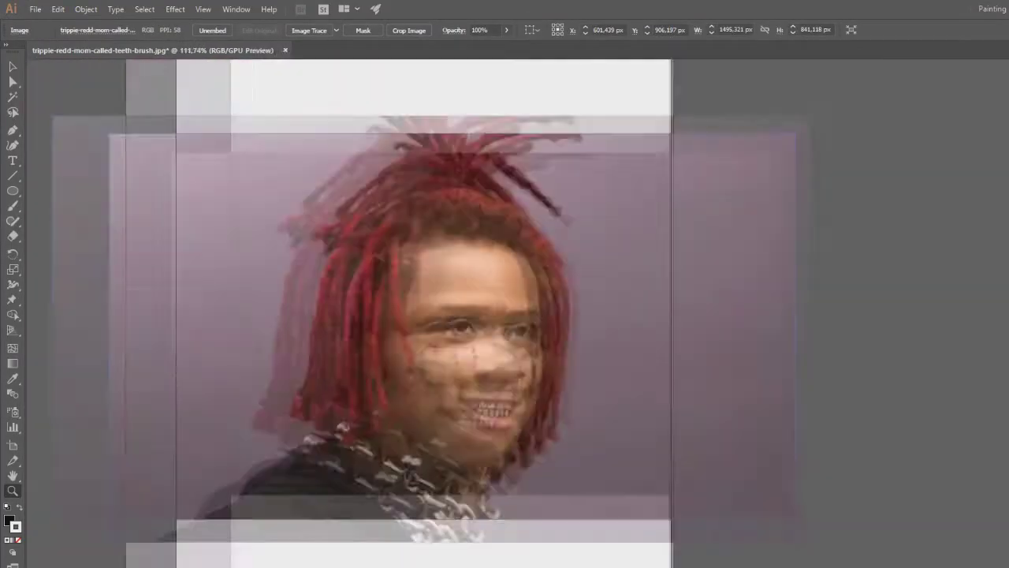
scroll(459, 285, down, 4)
scroll(459, 284, up, 3)
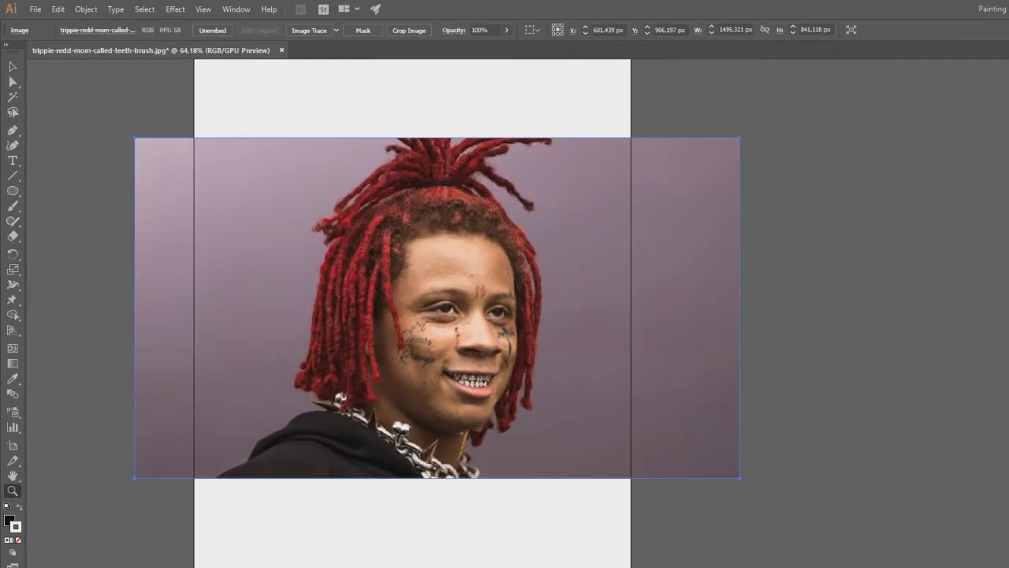
key(v)
key(ctrl+space)
drag(445, 270, 422, 267)
drag(530, 192, 505, 192)
drag(277, 83, 298, 82)
drag(614, 127, 593, 161)
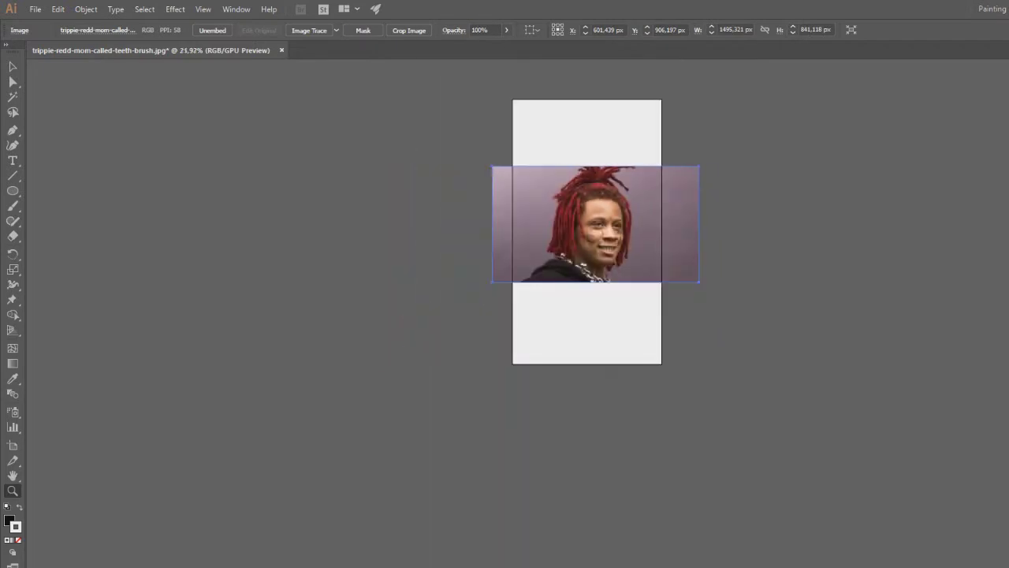
drag(703, 168, 752, 170)
drag(589, 203, 662, 203)
drag(520, 201, 631, 202)
drag(497, 443, 610, 443)
drag(538, 380, 426, 379)
drag(556, 296, 562, 296)
key(v)
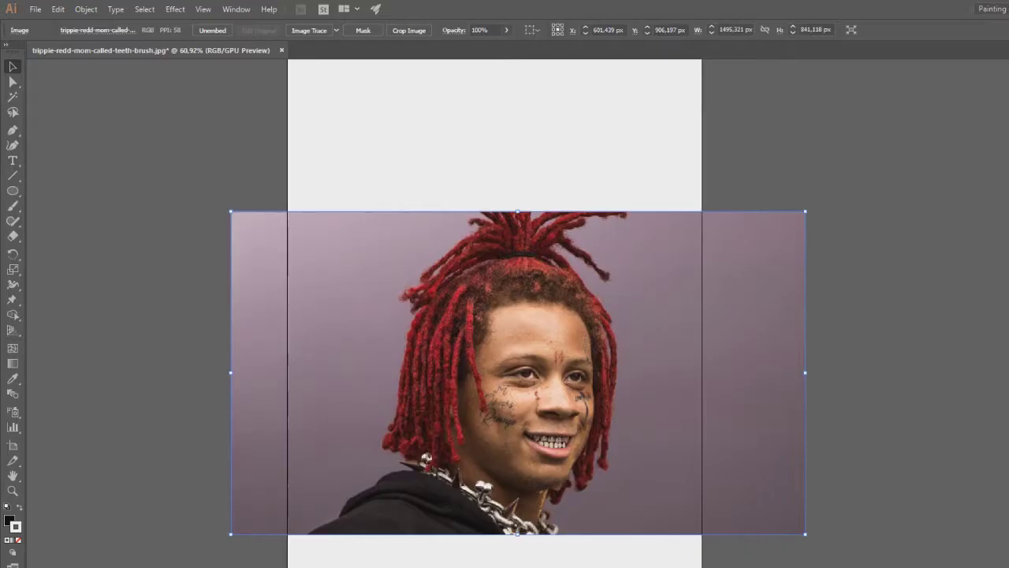
Step: Switch the workspace to Essentials and back to Painting
click(993, 9)
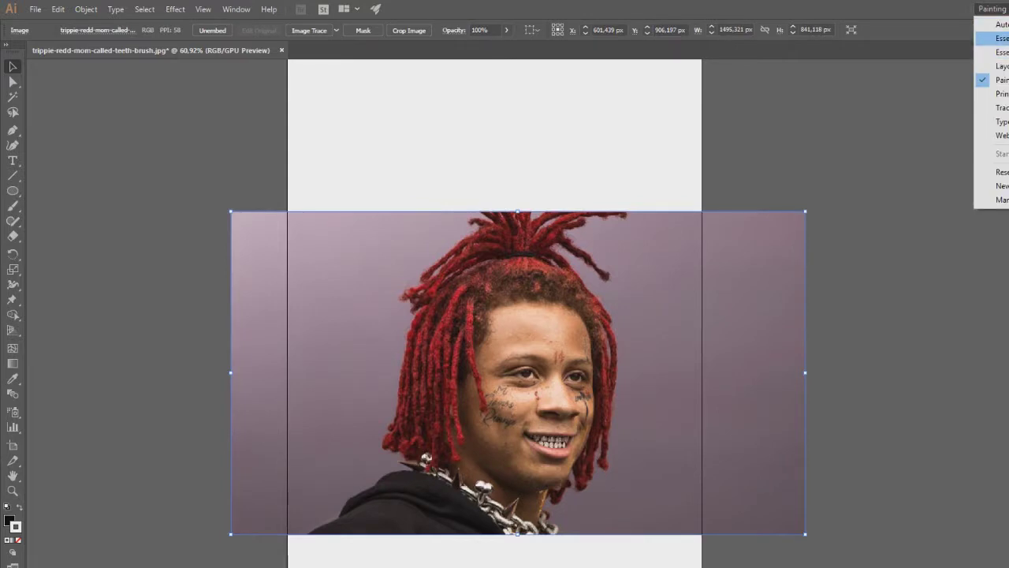
click(1002, 39)
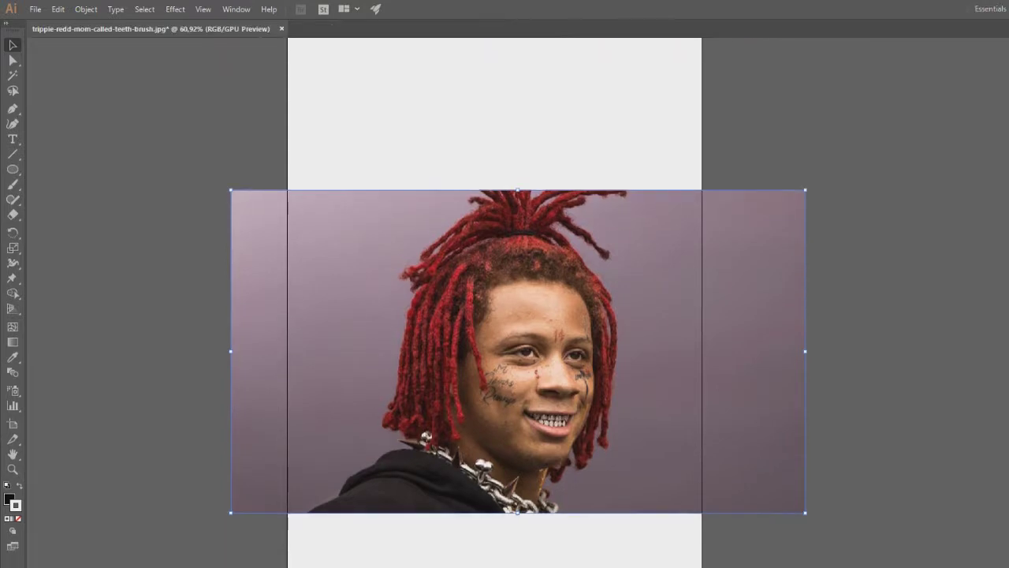
click(992, 9)
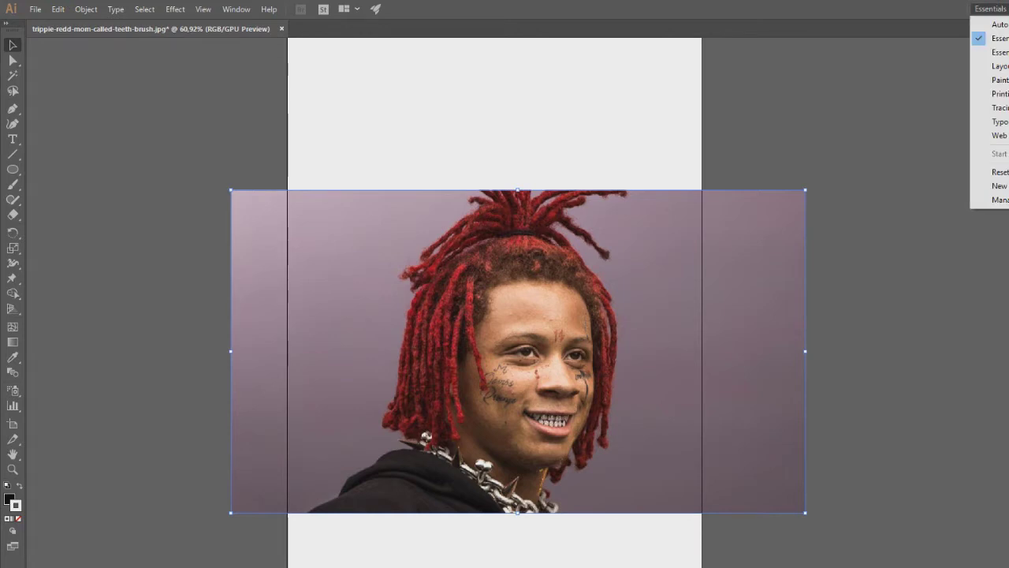
click(995, 80)
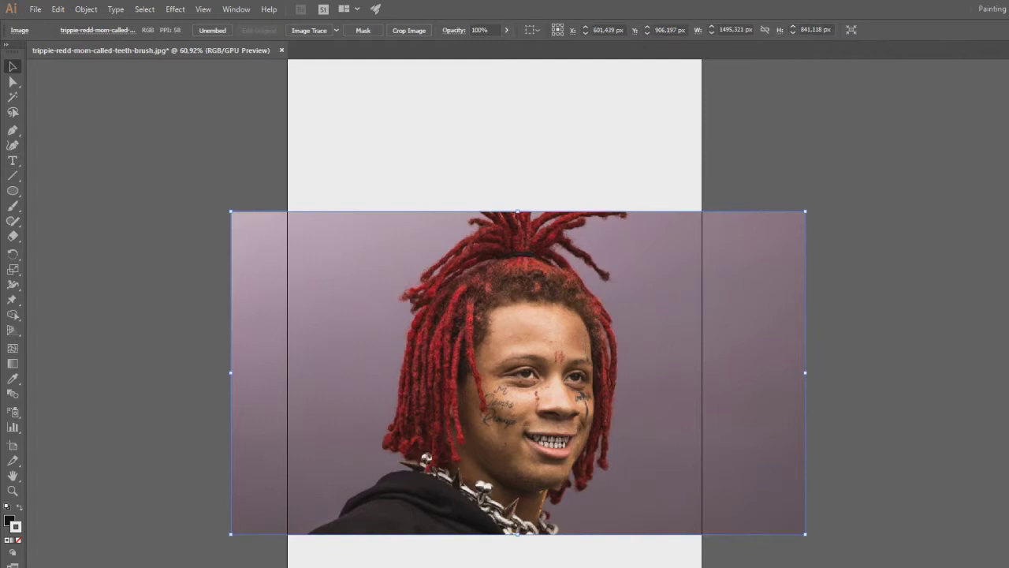
Step: Set the photo's opacity to 70% and add a new layer above its locked layer
click(479, 30)
text(70)
key(Return)
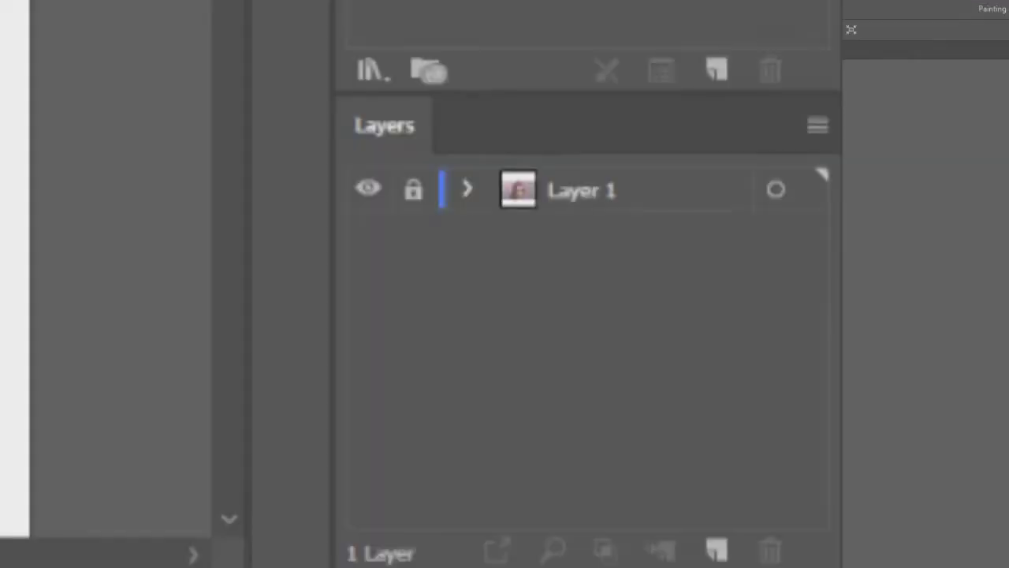
click(986, 546)
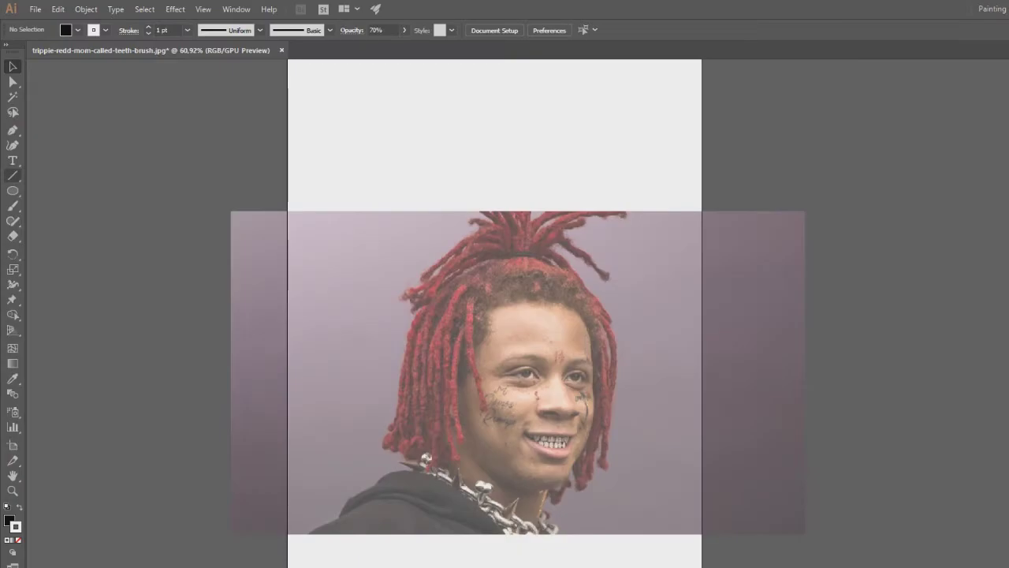
Step: Draw a very flat ellipse about 975 × 6.6 px with black fill and stroke above the photo, and shift it slightly left
key(l)
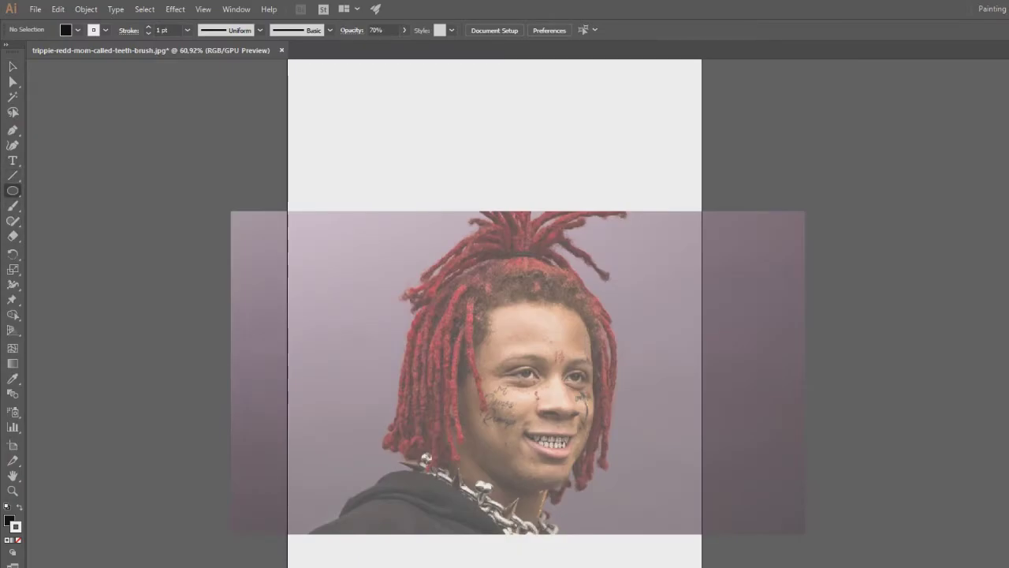
click(13, 191)
click(75, 191)
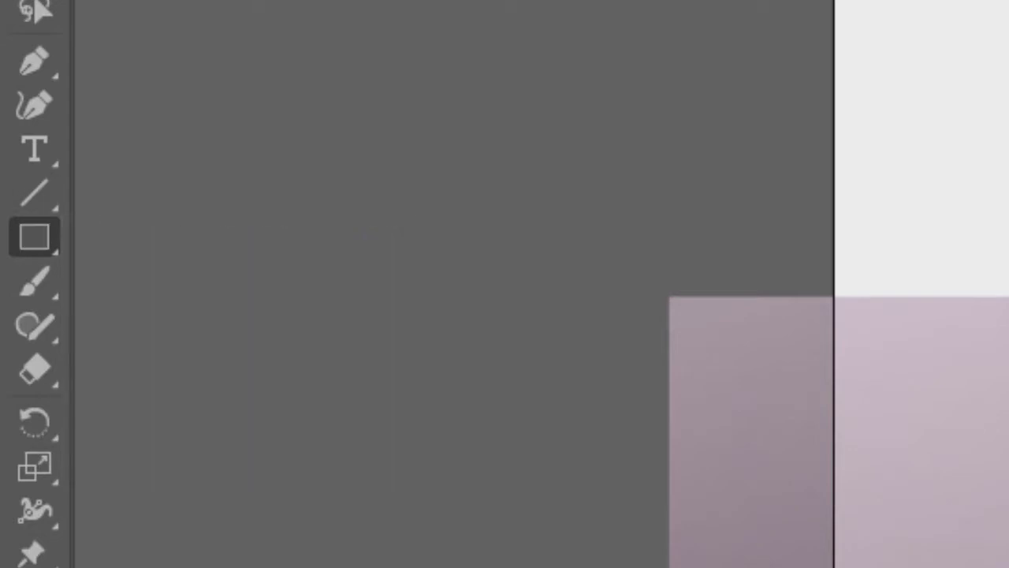
click(34, 236)
drag(197, 326, 197, 326)
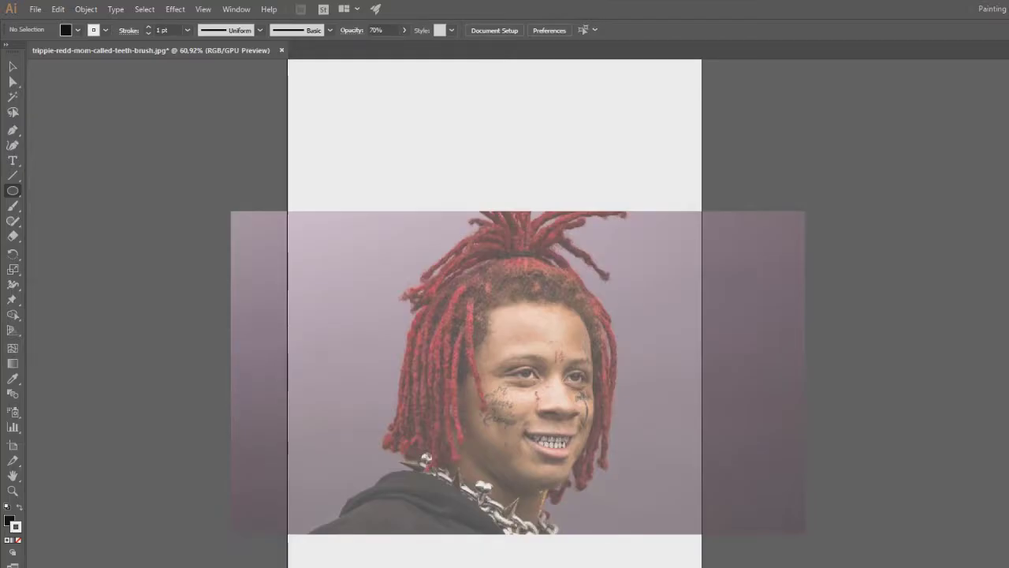
double_click(15, 526)
click(533, 408)
click(738, 253)
drag(323, 87, 698, 92)
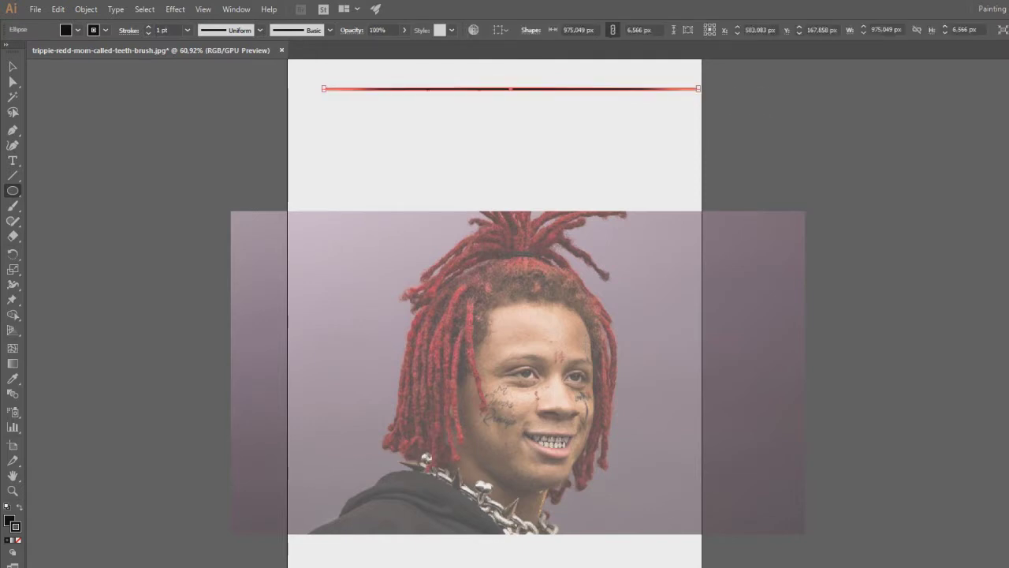
key(v)
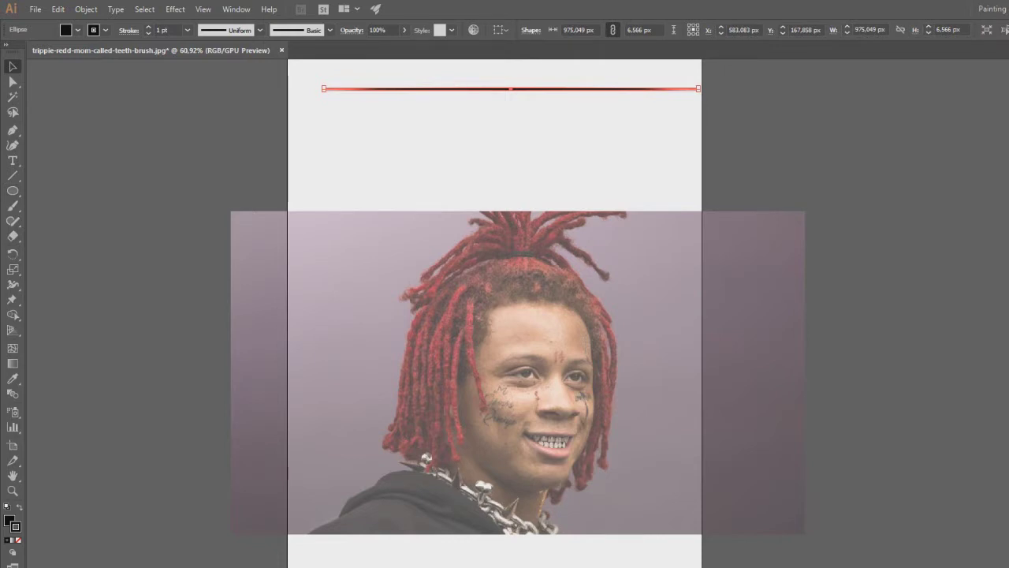
drag(599, 89, 585, 87)
key(ctrl+shift+a)
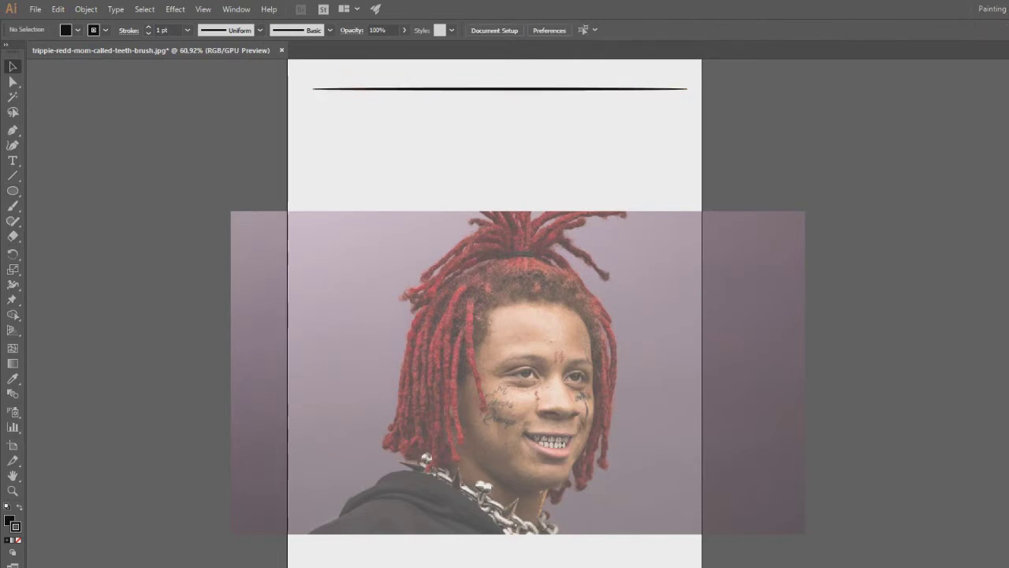
Step: Create an art brush from the flat ellipse with the default options and delete the ellipse
click(603, 89)
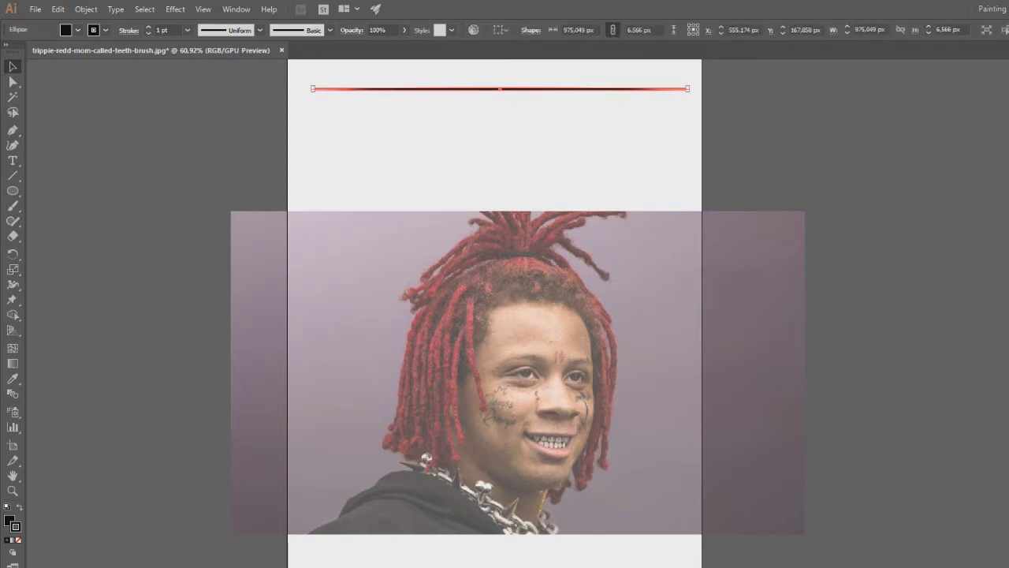
key(F5)
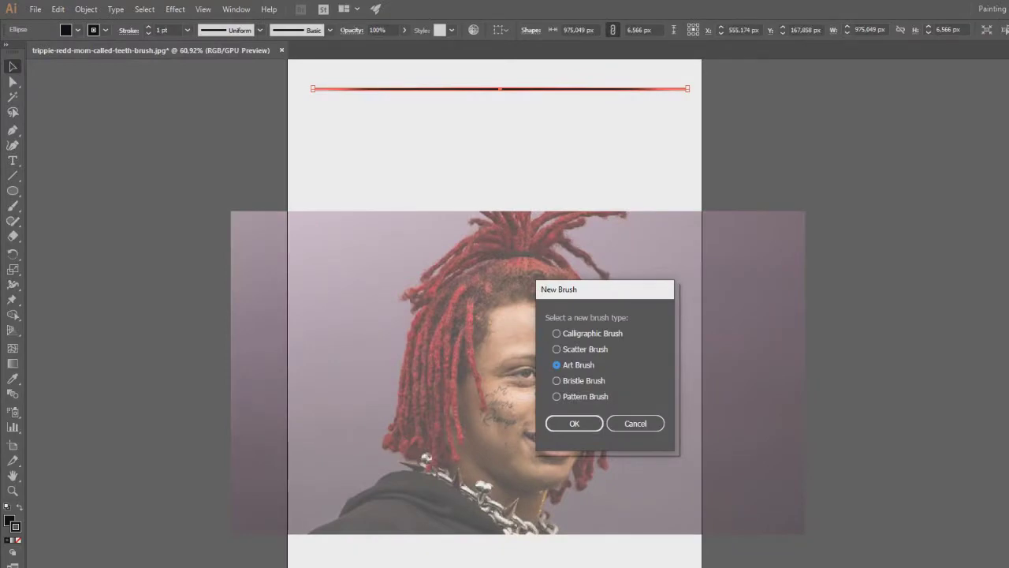
key(Return)
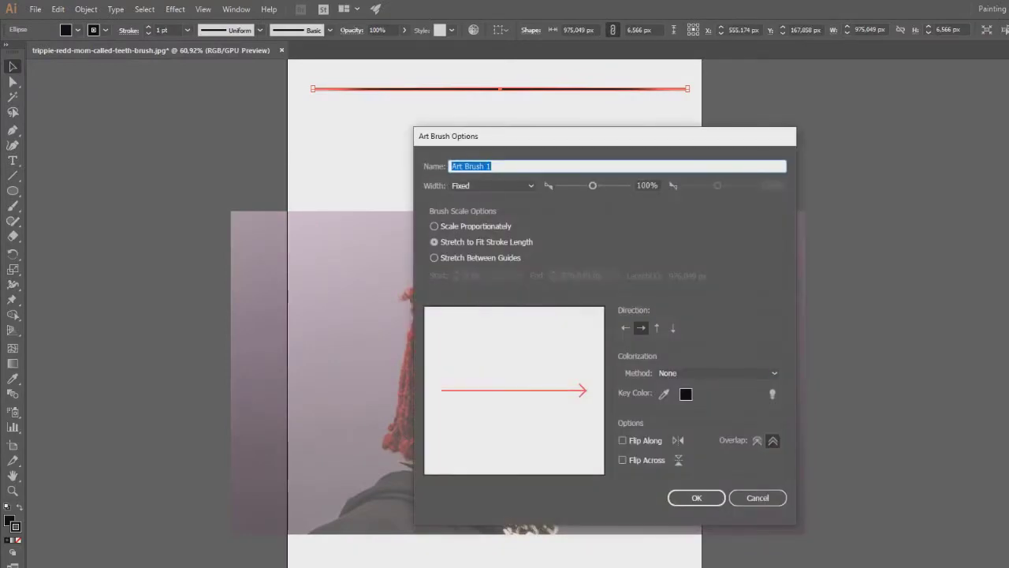
key(Return)
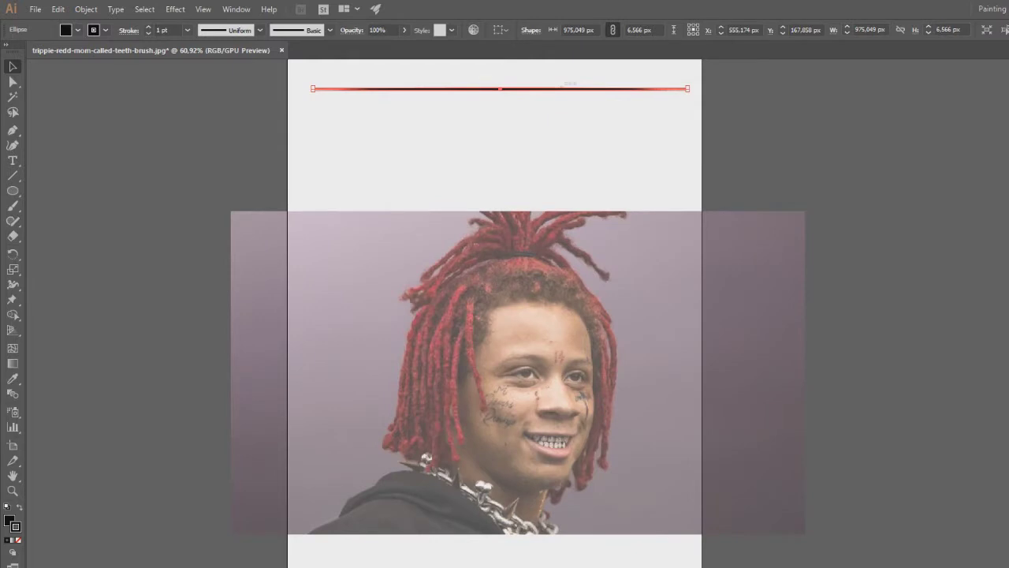
key(Delete)
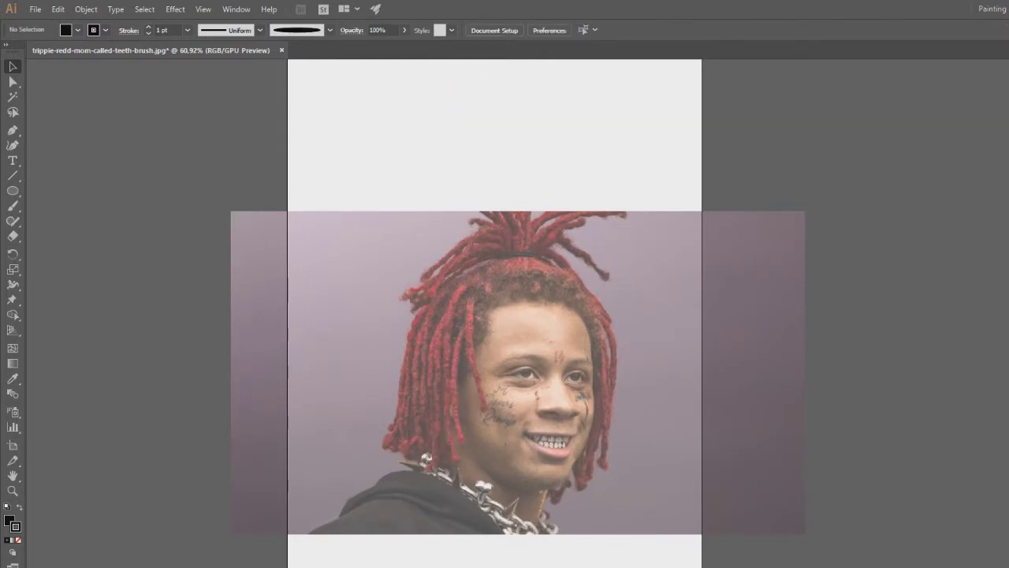
Step: Try Paintbrush strokes along the nose with the new art brush, setting the stroke weight to 0.5 pt and undoing each trial
click(13, 490)
drag(517, 377, 607, 377)
drag(504, 332, 374, 271)
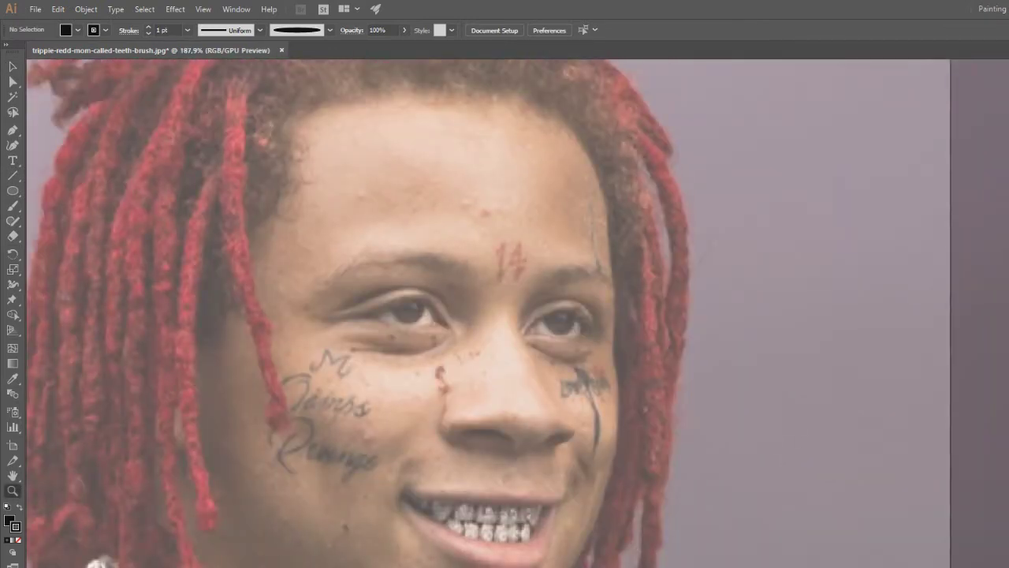
click(12, 206)
drag(517, 298, 563, 404)
key(ctrl+z)
drag(520, 284, 542, 409)
key(ctrl+z)
click(187, 30)
click(204, 55)
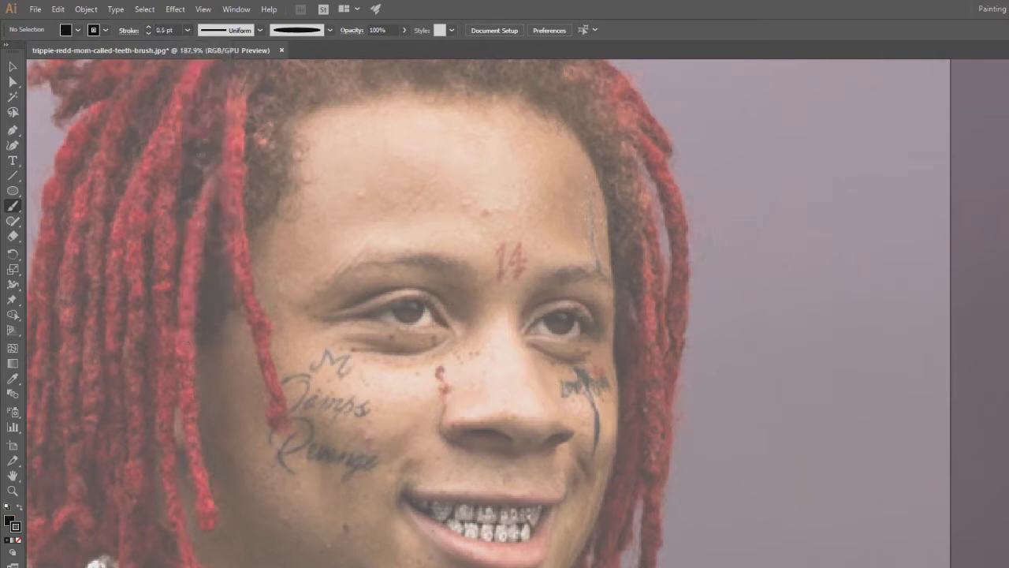
drag(523, 308, 556, 421)
key(ctrl+z)
Step: Trace the lower and upper lid lines of the nearer eye with the Paintbrush
click(187, 30)
click(187, 30)
drag(351, 325, 444, 318)
key(ctrl+z)
drag(354, 326, 442, 317)
key(ctrl+z)
drag(360, 318, 435, 327)
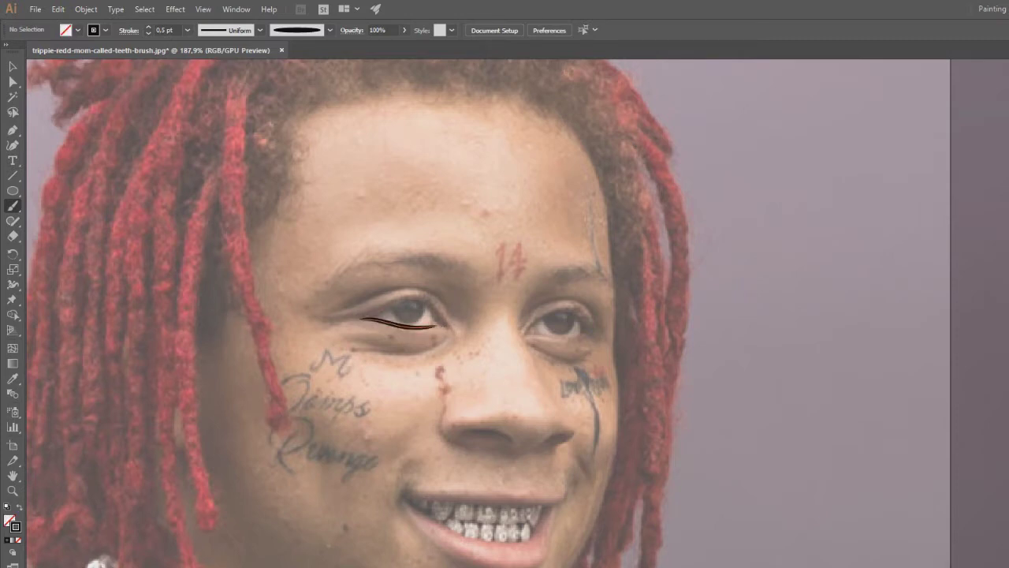
drag(362, 318, 445, 323)
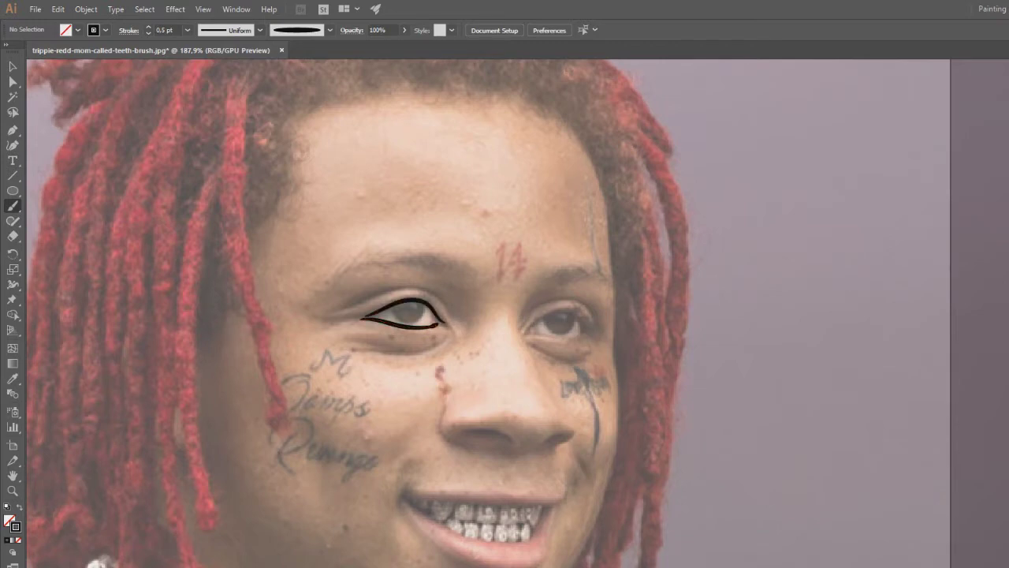
drag(413, 328, 438, 323)
Step: Trace the nose's outline from the brow down around the tip, and the curve of the nearer nostril wing
drag(536, 272, 548, 388)
key(ctrl+z)
key(ctrl+shift+z)
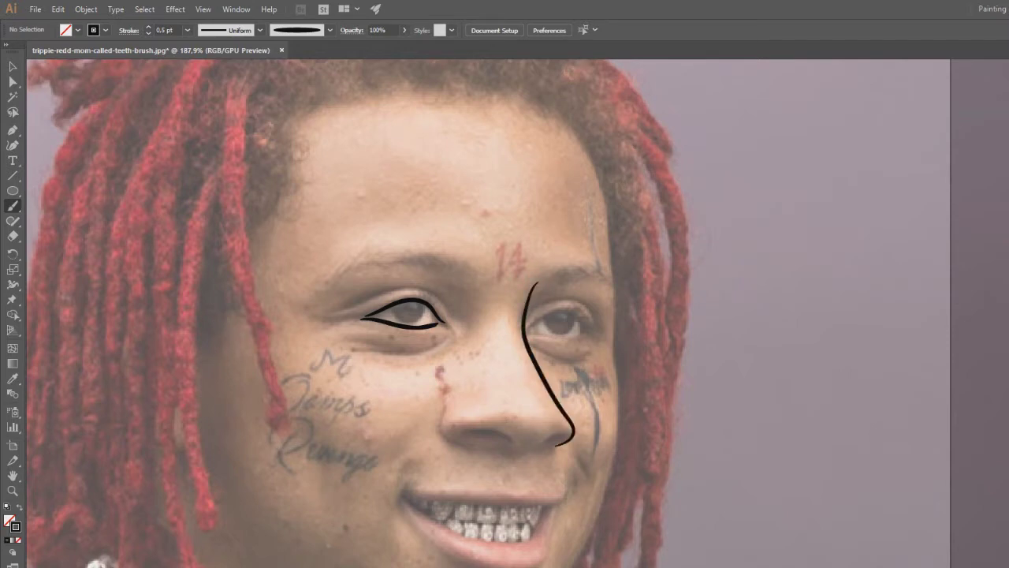
key(ctrl+shift+z)
drag(494, 366, 473, 316)
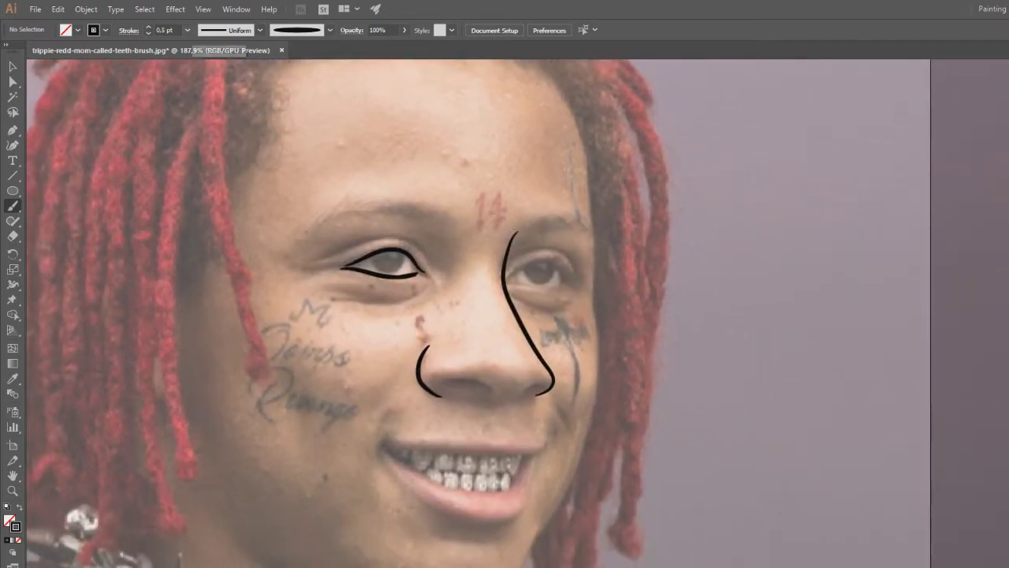
Step: Set the stroke weight to 0.25 pt and trace the fine creases beneath both eyes
click(187, 30)
click(204, 43)
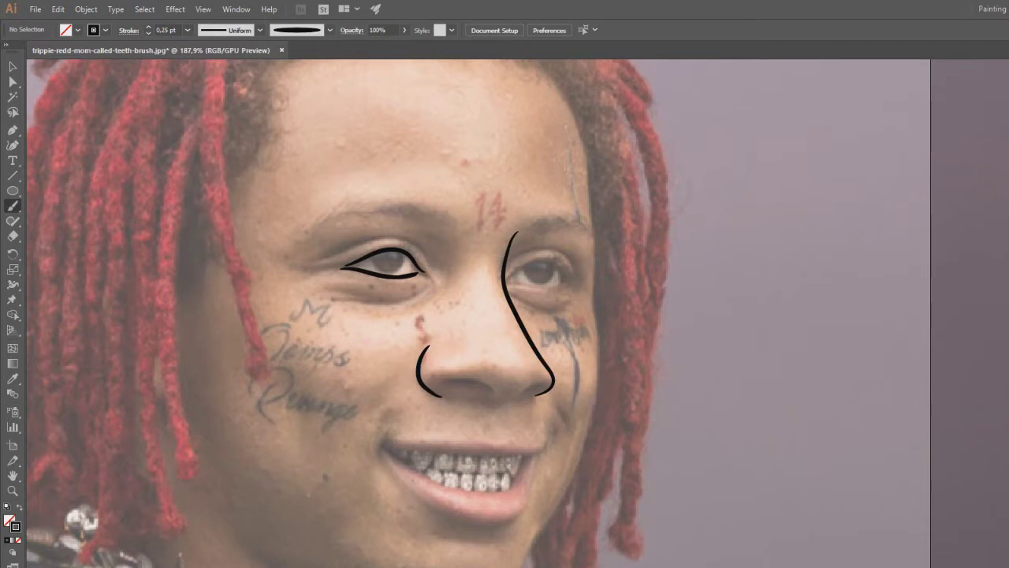
drag(475, 186, 484, 243)
key(ctrl+z)
mouse_move(509, 291)
mouse_down()
mouse_move(541, 312)
mouse_move(523, 306)
mouse_up()
drag(334, 298, 430, 288)
drag(320, 291, 377, 300)
drag(473, 276, 502, 344)
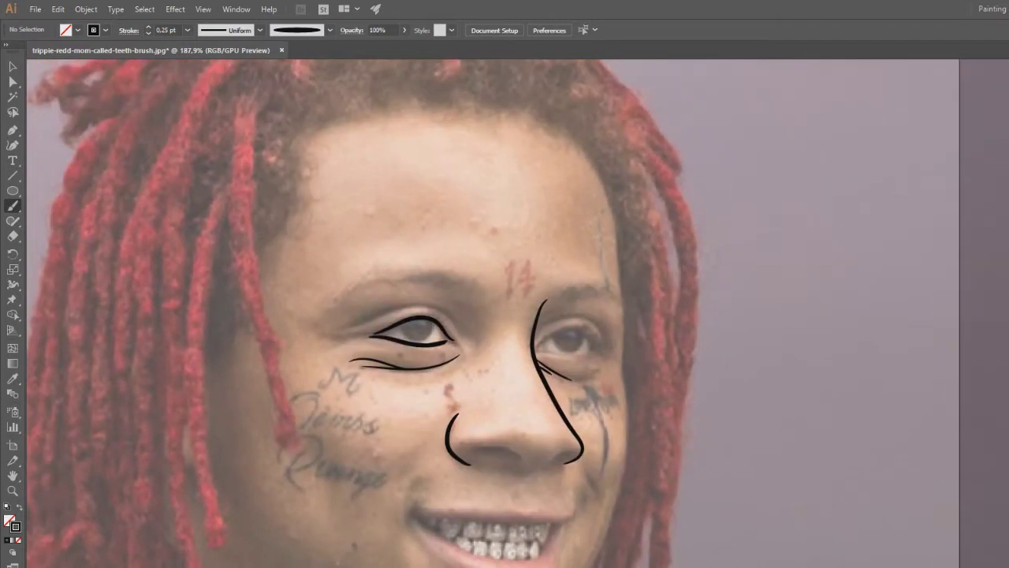
Step: Trace the crease above the nearer eye's upper lid, and check the linework with the photo temporarily hidden
drag(368, 359, 359, 306)
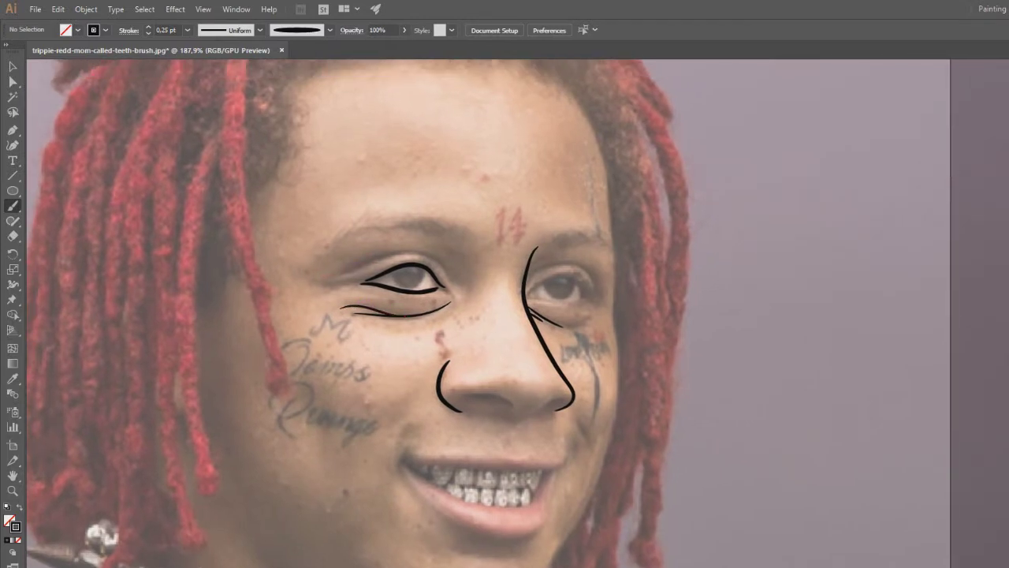
mouse_move(326, 278)
mouse_down()
mouse_move(448, 279)
mouse_move(445, 329)
mouse_up()
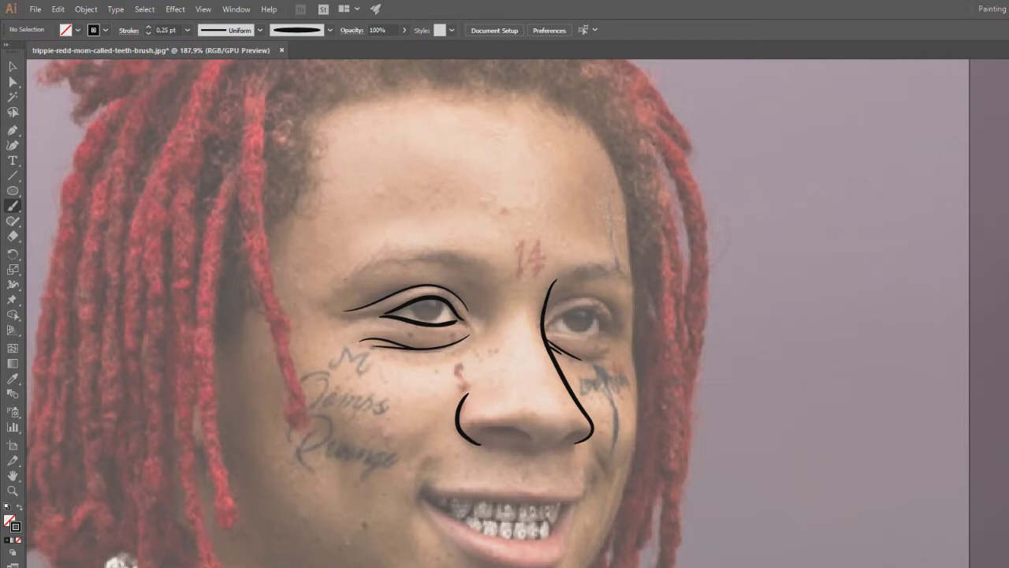
key(ctrl+shift+w)
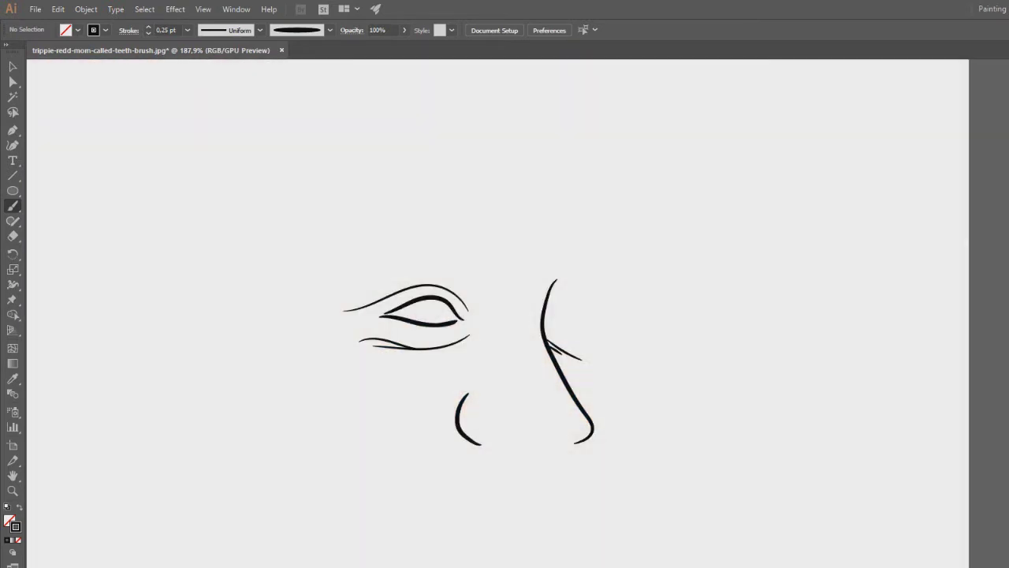
key(ctrl+shift+w)
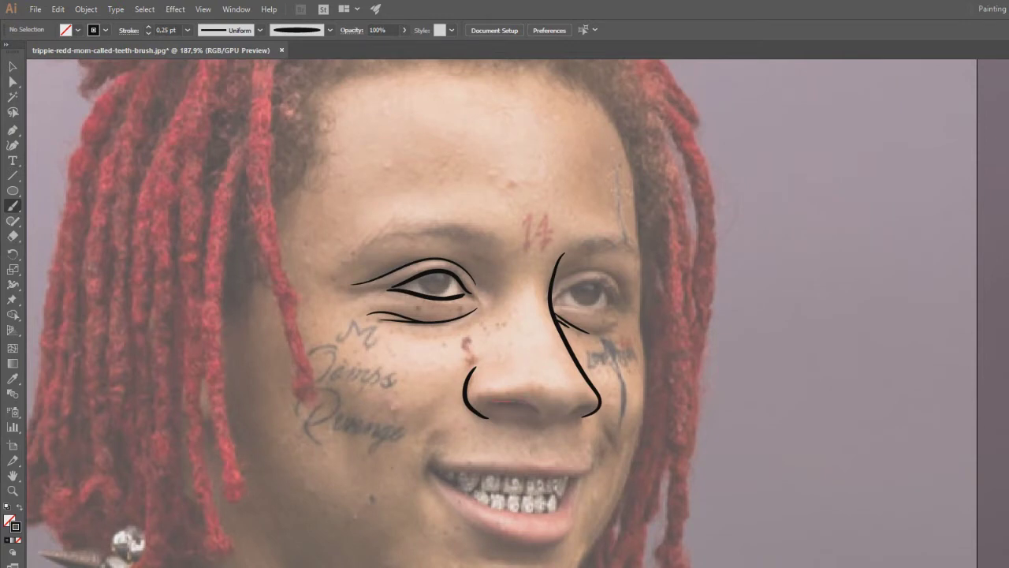
Step: Trace both nostril openings and the base of the nose, and check the lines with the photo temporarily hidden
drag(489, 404, 541, 413)
drag(570, 410, 591, 405)
drag(530, 423, 562, 424)
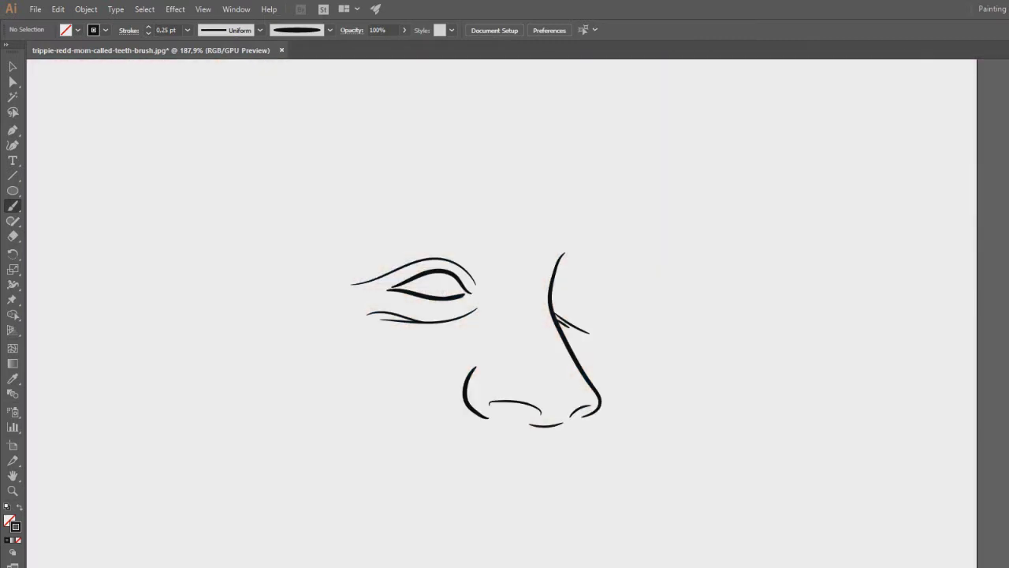
key(ctrl+shift+w)
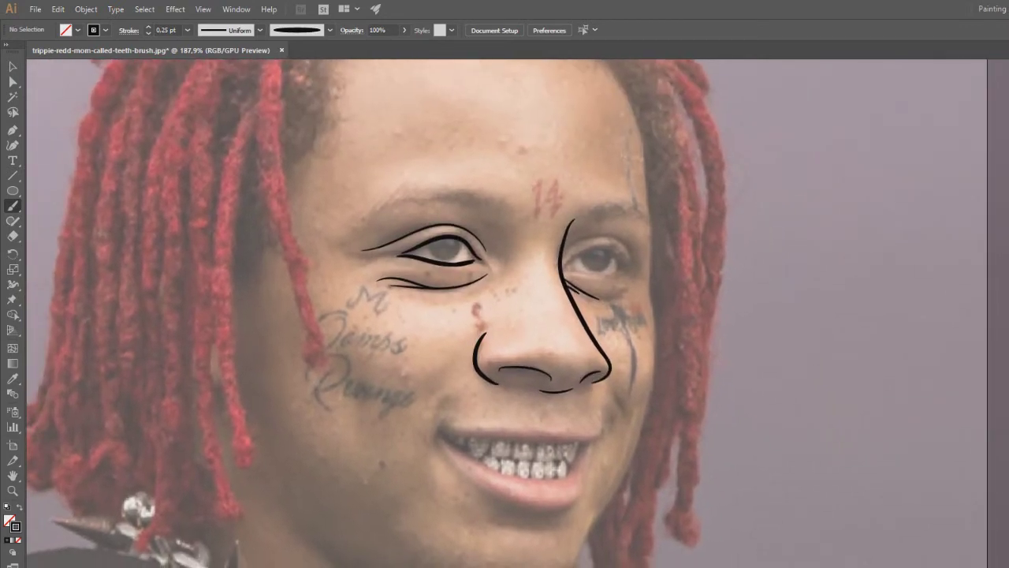
Step: Set the stroke weight to 0.5 pt and trace the upper and lower lid lines of the farther eye
mouse_move(601, 297)
mouse_down()
mouse_move(628, 286)
mouse_move(611, 298)
mouse_up()
key(ctrl+z)
click(188, 30)
click(205, 69)
drag(568, 270, 625, 273)
key(ctrl+z)
click(188, 30)
click(205, 57)
key(ctrl+z)
drag(563, 269, 625, 271)
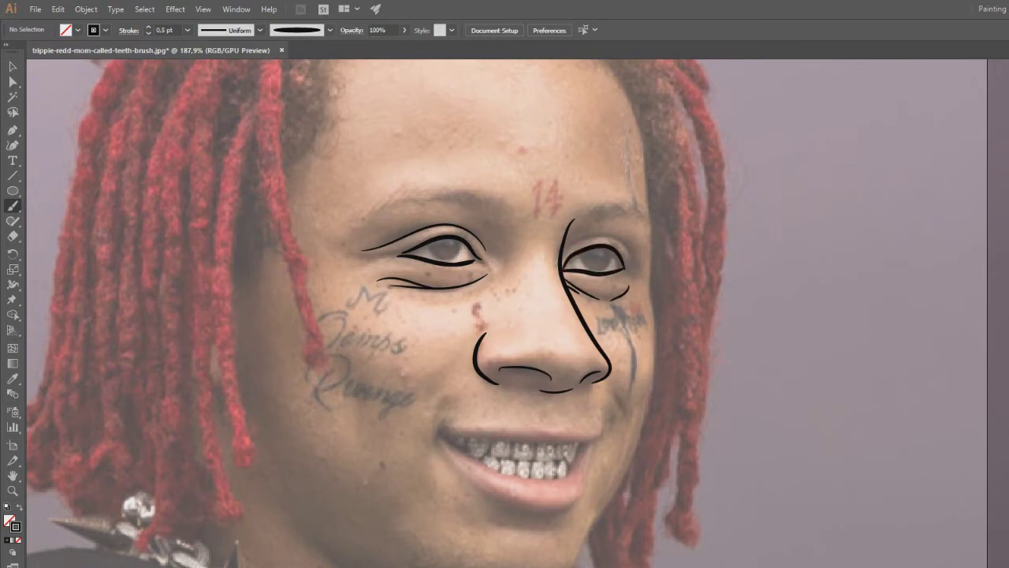
drag(575, 243, 637, 311)
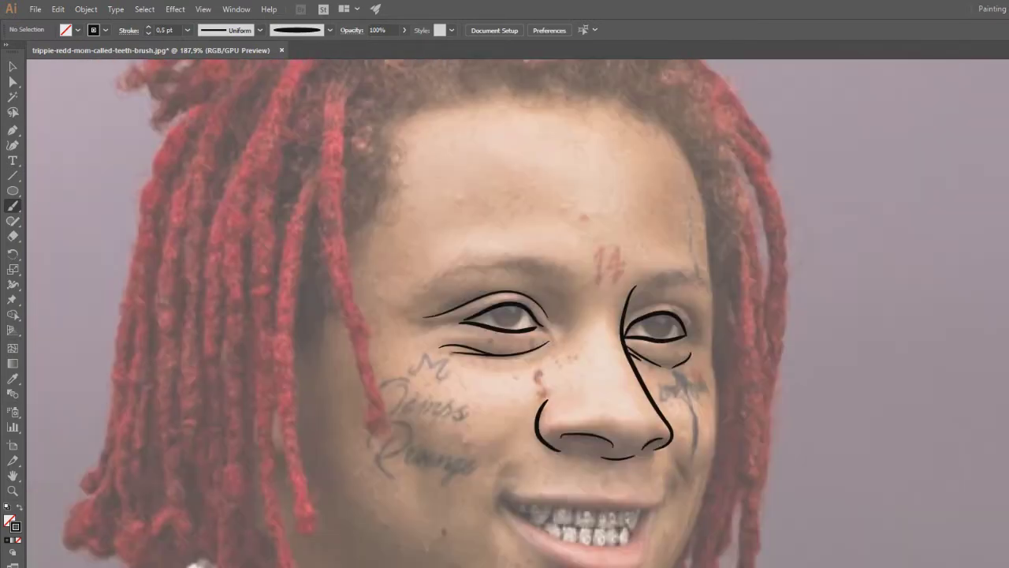
key(ctrl+z)
drag(625, 337, 686, 337)
Step: Set the stroke weight to 0.25 pt and trace the crease above the farther eye's upper lid
click(188, 30)
click(207, 44)
mouse_move(623, 318)
mouse_down()
mouse_move(690, 312)
mouse_move(607, 220)
mouse_move(607, 237)
mouse_up()
drag(469, 245, 497, 245)
drag(430, 208, 505, 208)
drag(442, 355, 503, 342)
drag(462, 369, 480, 366)
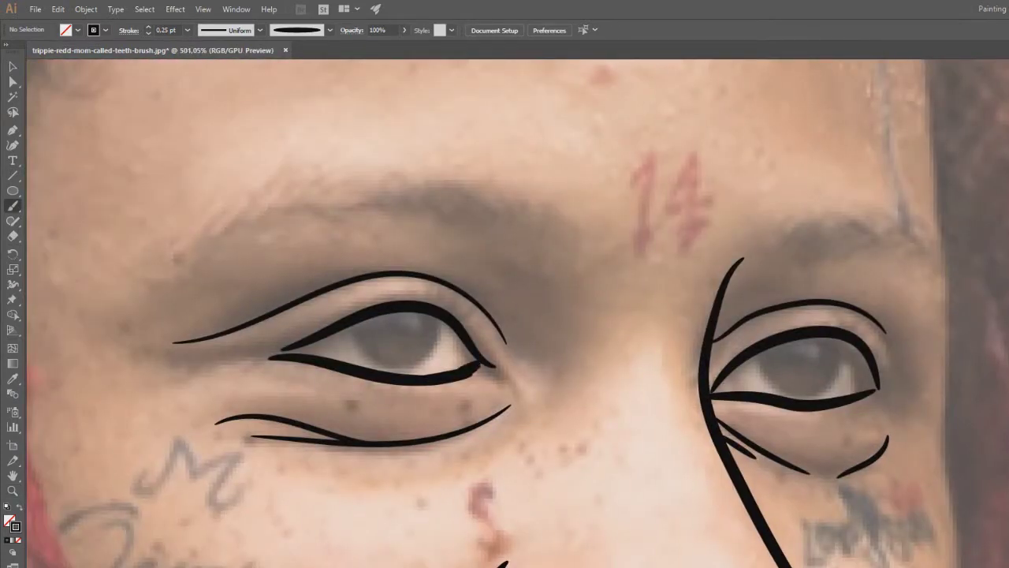
Step: Add short fine lines marking the corners inside both eyes
key(ctrl+z)
drag(728, 373, 732, 393)
drag(465, 342, 467, 366)
mouse_move(310, 343)
mouse_down()
mouse_move(309, 356)
mouse_move(292, 350)
mouse_up()
drag(512, 300, 378, 299)
drag(478, 308, 434, 308)
drag(473, 308, 498, 415)
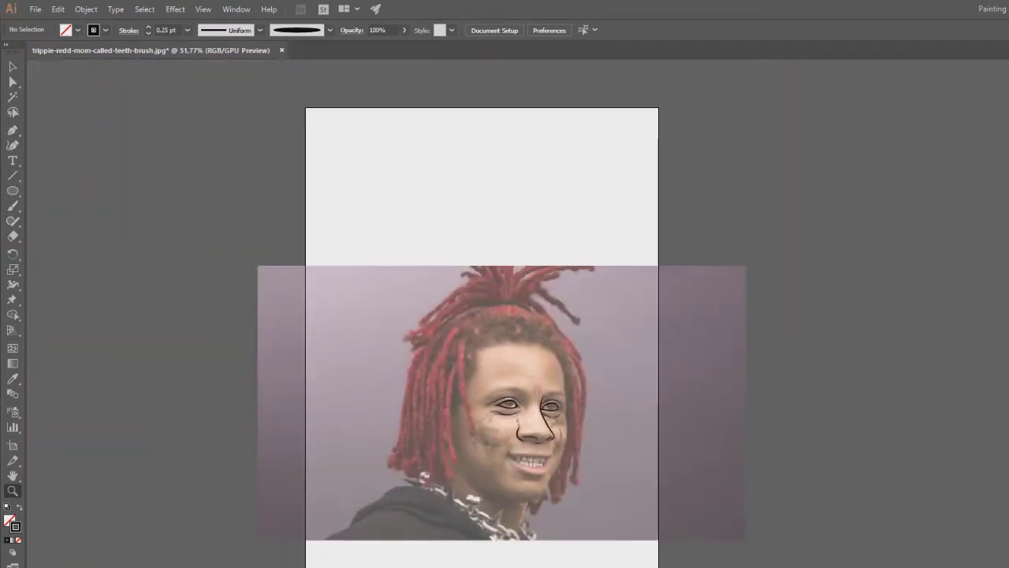
Step: Set a white fill and draw a flat ellipse about 872 px wide and 1 px high on the blank area above the photo
drag(420, 115, 473, 115)
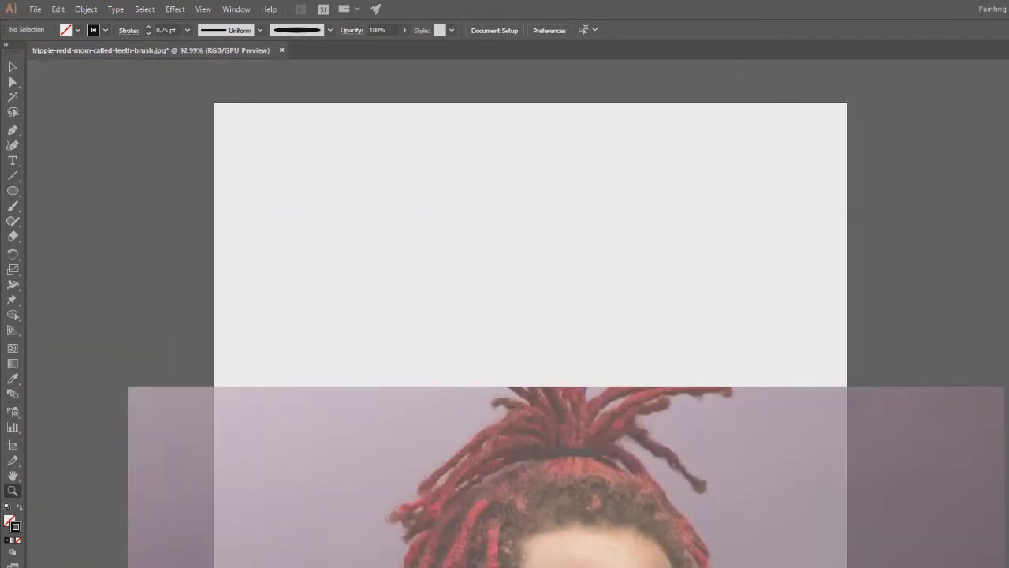
double_click(9, 520)
click(561, 407)
click(738, 254)
key(l)
click(12, 191)
drag(320, 145, 832, 145)
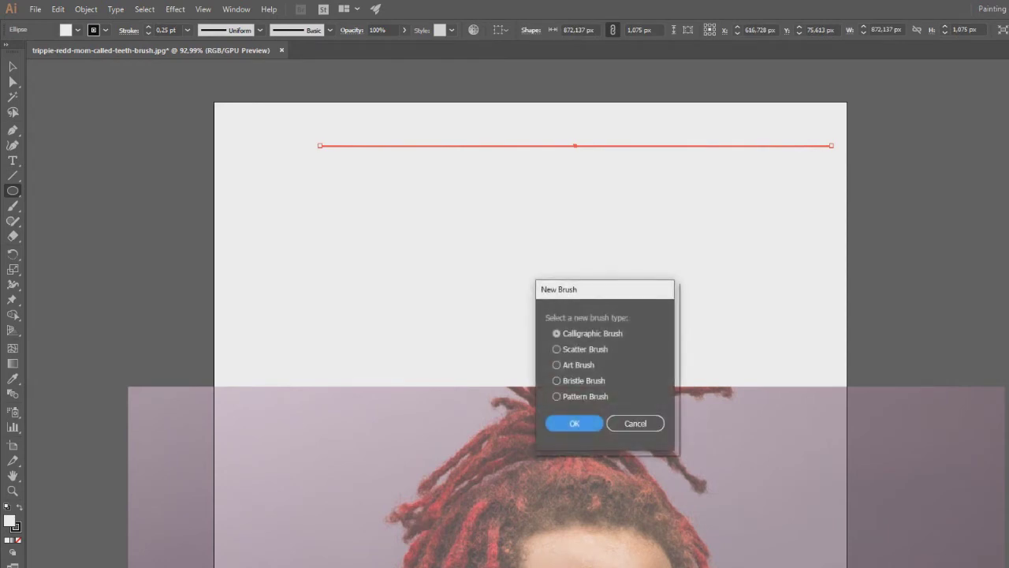
Step: Save the flat white ellipse as a new art brush with the default options and deselect it
click(557, 365)
click(574, 423)
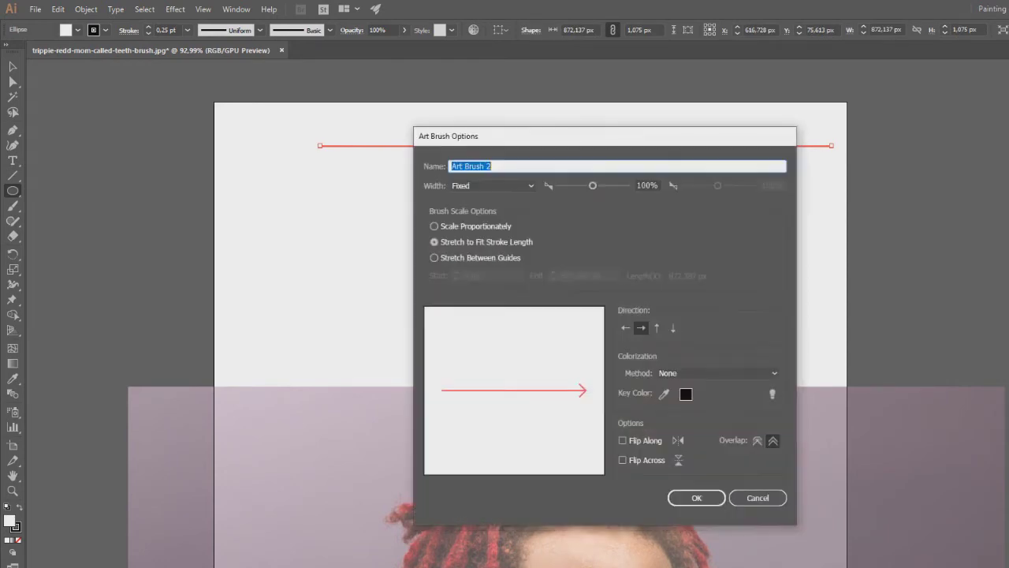
click(697, 498)
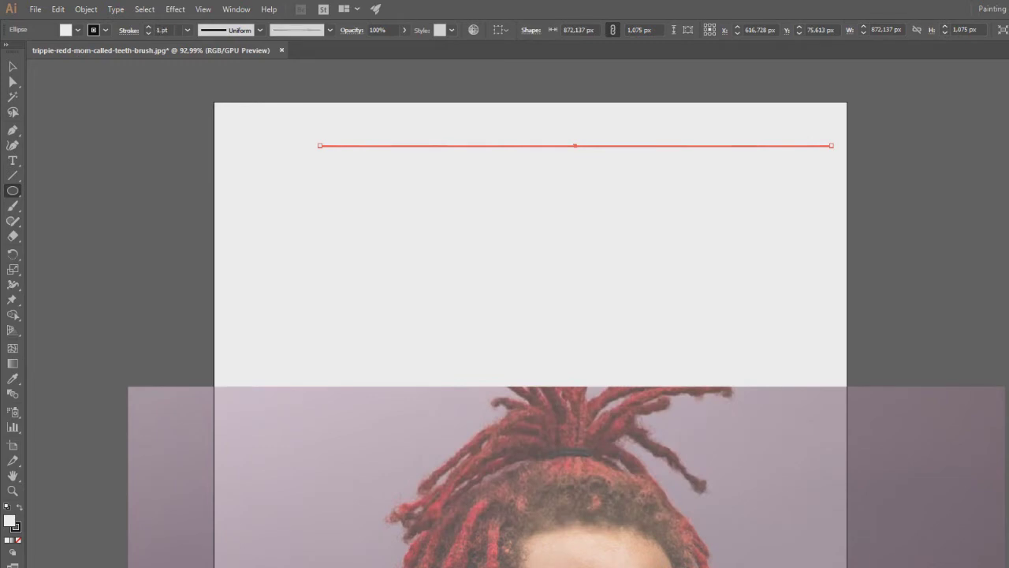
key(v)
key(ctrl+shift+a)
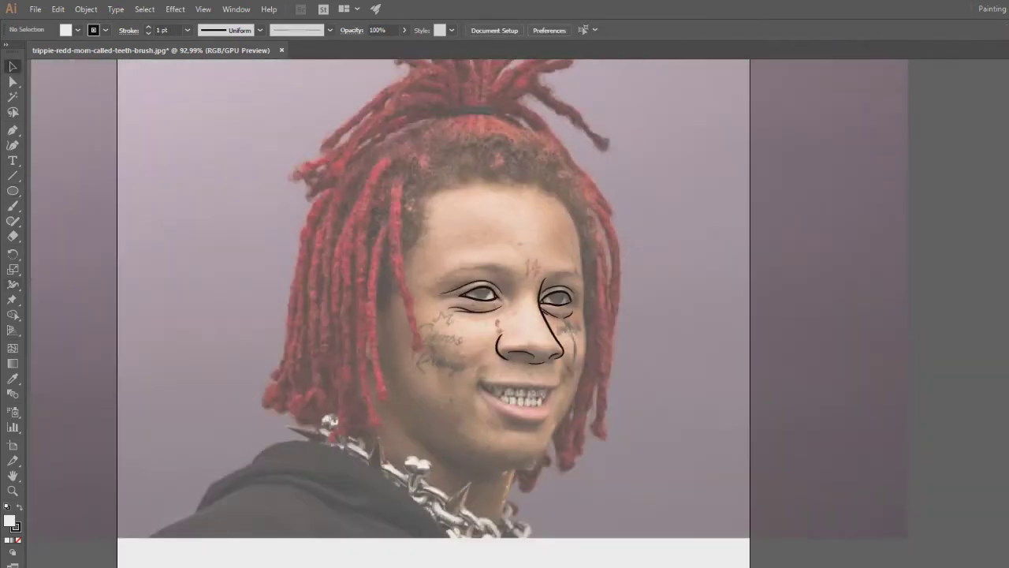
Step: Set the paintbrush's stroke weight to 0.25 pt above the nearer eye
key(z)
drag(530, 275, 658, 278)
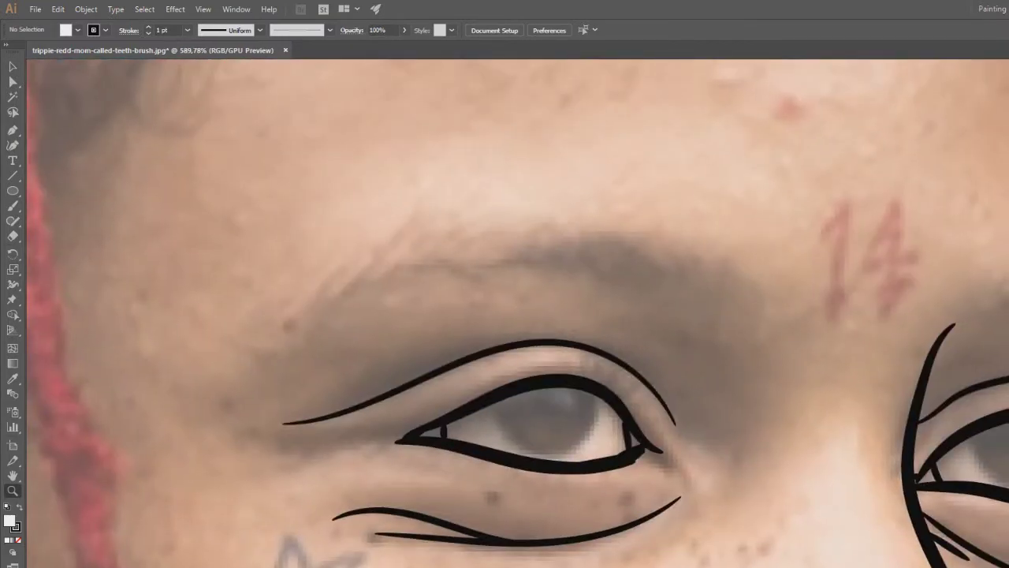
key(b)
click(187, 30)
click(206, 41)
key(slash)
key(d)
Step: Set the fill to black, draw a long flat ellipse above the photo and turn it into a thin art brush
double_click(9, 520)
click(537, 407)
click(739, 252)
key(z)
drag(553, 234, 434, 412)
key(l)
drag(354, 77, 749, 76)
key(Return)
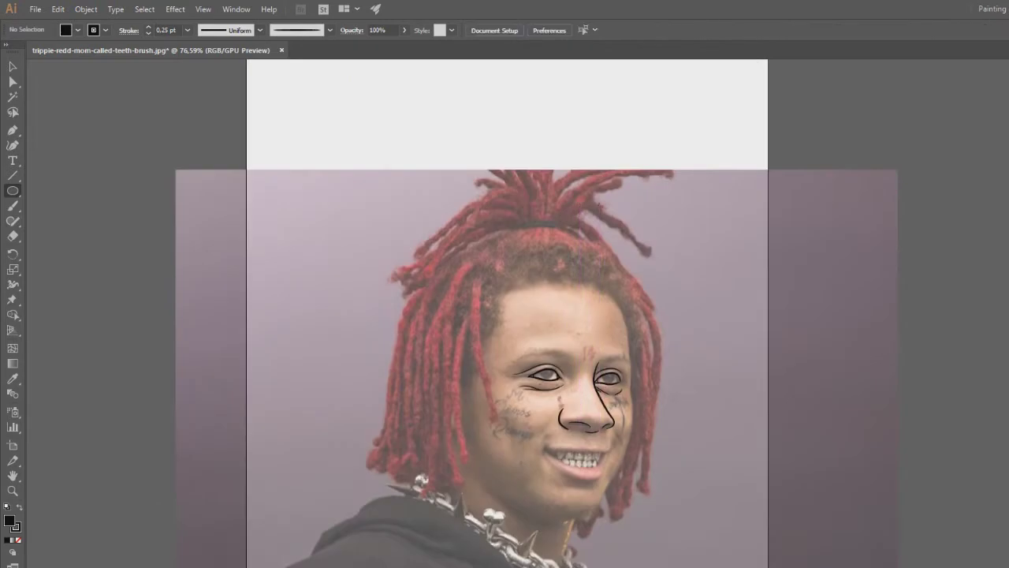
Step: Set the stroke weight to 0.5 pt and build up the upper part of the nearer eyebrow with short overlapping hair strokes
click(148, 27)
key(z)
drag(598, 361, 741, 361)
key(n)
key(b)
click(188, 30)
click(206, 56)
drag(294, 296, 441, 288)
key(ctrl+z)
drag(151, 349, 237, 283)
mouse_move(191, 330)
mouse_down()
mouse_move(328, 289)
mouse_move(540, 279)
mouse_up()
drag(338, 284, 549, 291)
drag(392, 305, 476, 309)
drag(317, 291, 418, 290)
drag(235, 306, 373, 267)
mouse_move(259, 282)
mouse_down()
mouse_move(365, 256)
mouse_move(275, 270)
mouse_up()
drag(195, 317, 300, 272)
drag(286, 277, 390, 266)
drag(290, 302, 432, 280)
mouse_move(321, 295)
mouse_down()
mouse_move(454, 269)
mouse_move(555, 305)
mouse_up()
drag(442, 271, 505, 293)
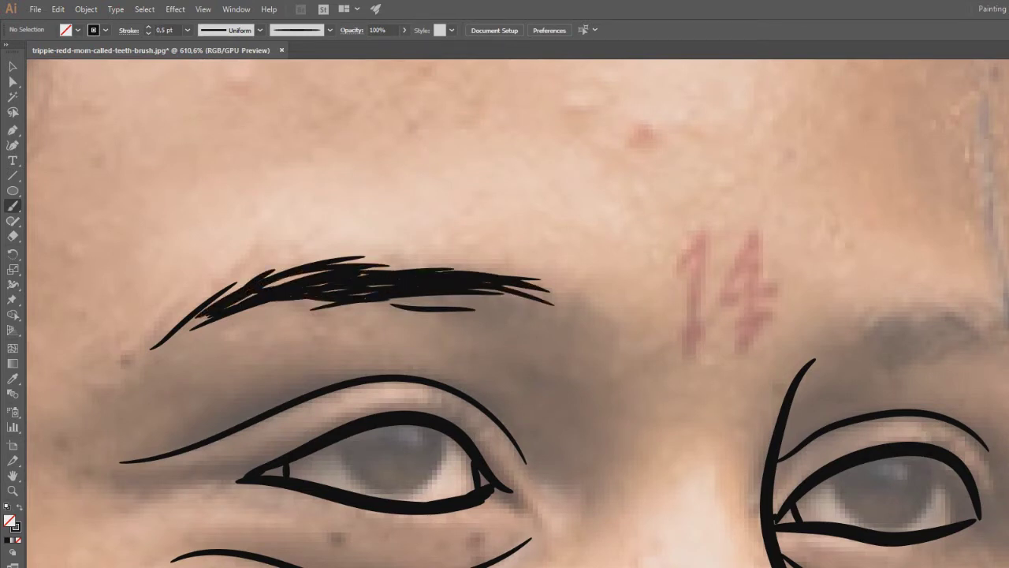
Step: Thicken the nearer eyebrow with more overlapping hair strokes along its lower edge, inner end and upper edge
drag(369, 304, 502, 311)
drag(378, 363, 556, 279)
drag(432, 241, 551, 209)
mouse_move(334, 274)
mouse_down()
mouse_move(454, 218)
mouse_move(379, 236)
mouse_up()
mouse_move(399, 205)
mouse_down()
mouse_move(482, 170)
mouse_move(400, 187)
mouse_up()
drag(401, 213, 442, 174)
mouse_move(432, 197)
mouse_down()
mouse_move(500, 171)
mouse_move(545, 173)
mouse_up()
drag(514, 175, 631, 186)
drag(580, 215, 748, 219)
drag(651, 228, 720, 239)
mouse_move(708, 203)
mouse_down()
mouse_move(761, 227)
mouse_move(764, 246)
mouse_up()
drag(716, 223, 757, 244)
drag(674, 227, 730, 241)
drag(709, 205, 742, 229)
drag(678, 234, 719, 241)
mouse_move(581, 216)
mouse_down()
mouse_move(621, 213)
mouse_move(675, 240)
mouse_up()
drag(605, 229, 735, 240)
mouse_move(713, 210)
mouse_down()
mouse_move(751, 227)
mouse_move(758, 256)
mouse_up()
drag(739, 208, 762, 233)
mouse_move(397, 208)
mouse_down()
mouse_move(473, 169)
mouse_move(552, 170)
mouse_up()
drag(552, 176, 653, 188)
key(z)
drag(440, 301, 315, 302)
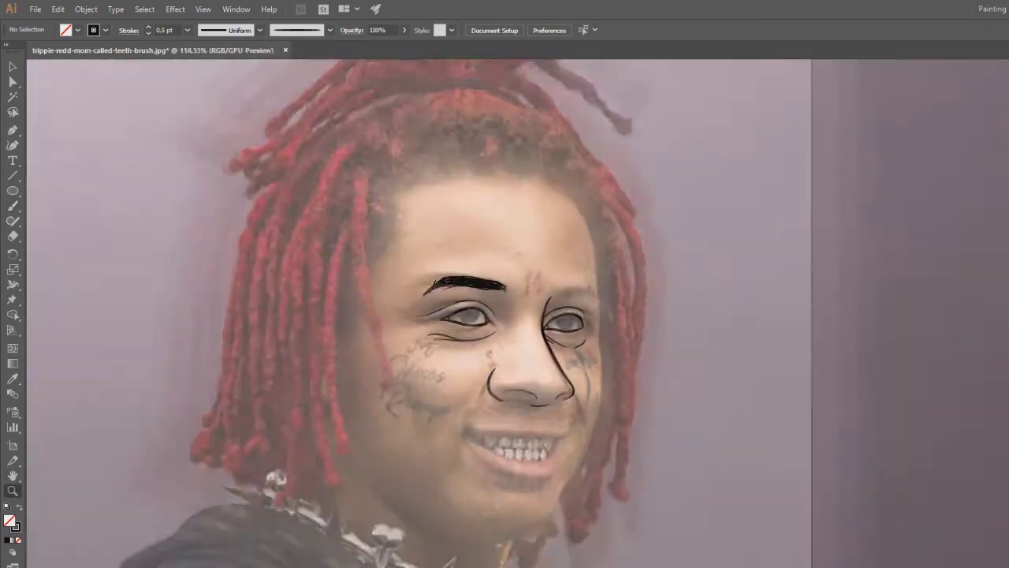
Step: Trace the number 14 tattoo between the eyebrows with 0.25 pt strokes
drag(579, 335, 643, 334)
drag(512, 210, 591, 210)
key(b)
mouse_move(385, 242)
mouse_down()
mouse_move(405, 228)
mouse_move(405, 318)
mouse_up()
key(ctrl+z)
click(188, 30)
click(205, 46)
drag(459, 213, 465, 309)
drag(489, 264, 447, 320)
mouse_move(457, 216)
mouse_down()
mouse_move(431, 269)
mouse_move(483, 261)
mouse_up()
Step: Set the stroke weight to 0.5 pt and fill in the farther eyebrow with short overlapping hair strokes
key(z)
drag(421, 278, 309, 278)
drag(202, 445, 242, 445)
drag(269, 226, 236, 226)
drag(466, 79, 544, 79)
scroll(505, 315, down, 3)
key(b)
click(188, 30)
click(205, 58)
mouse_move(456, 367)
mouse_down()
mouse_move(527, 346)
mouse_move(590, 347)
mouse_up()
mouse_move(473, 353)
mouse_down()
mouse_move(544, 342)
mouse_move(606, 366)
mouse_move(605, 355)
mouse_move(605, 368)
mouse_up()
drag(587, 354, 621, 374)
drag(459, 361, 523, 331)
drag(489, 354, 571, 338)
drag(394, 370, 704, 209)
drag(767, 202, 823, 181)
drag(905, 186, 923, 210)
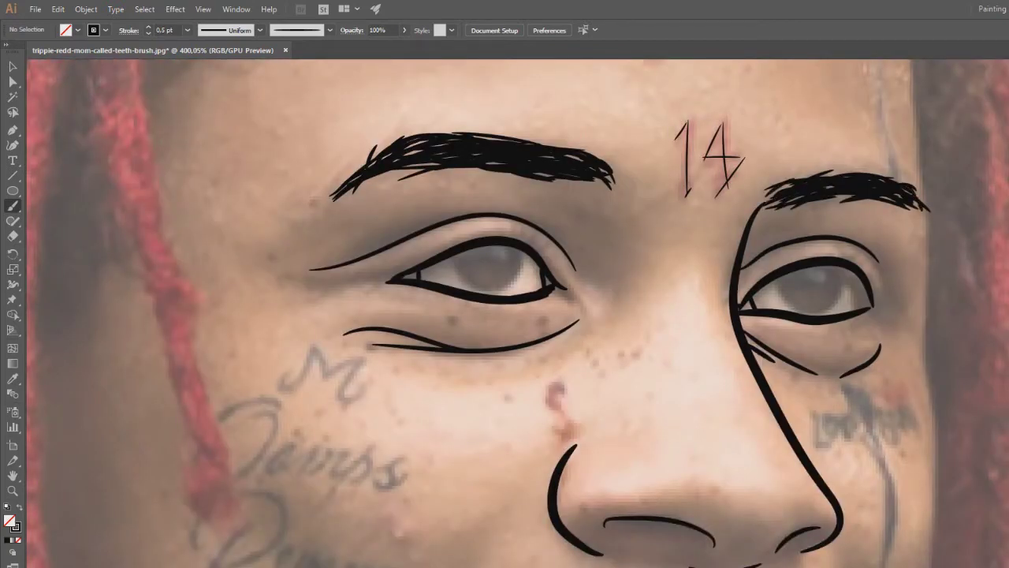
Step: Check the eyebrows and forehead tattoo linework close up and from afar, with the photo temporarily hidden
drag(552, 355, 500, 262)
key(z)
drag(585, 230, 466, 301)
key(ctrl+shift+w)
key(ctrl+shift+w)
drag(578, 368, 678, 368)
drag(473, 197, 616, 430)
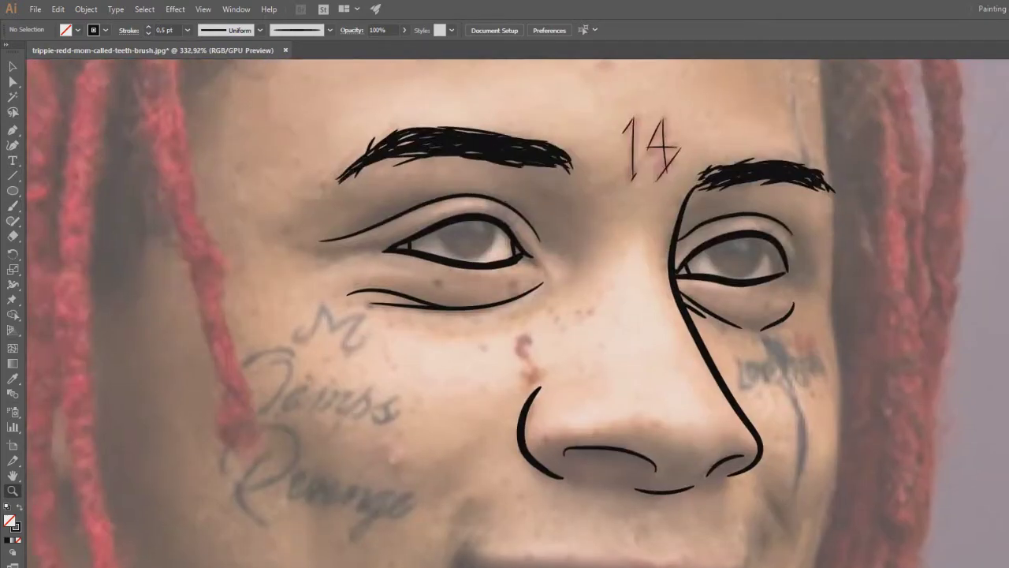
drag(430, 544, 355, 544)
drag(264, 309, 298, 309)
drag(473, 433, 469, 280)
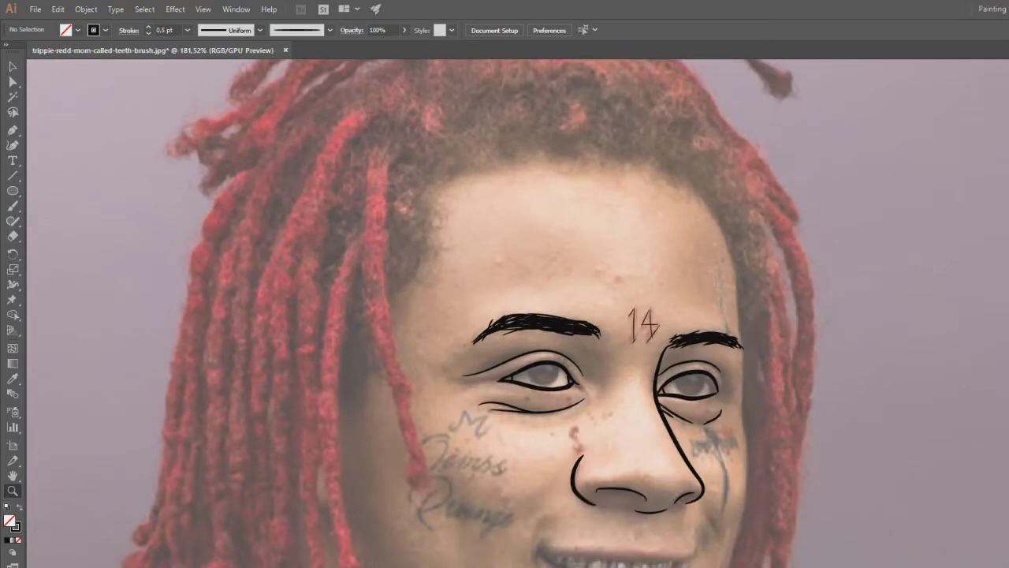
drag(353, 233, 319, 232)
drag(397, 203, 352, 202)
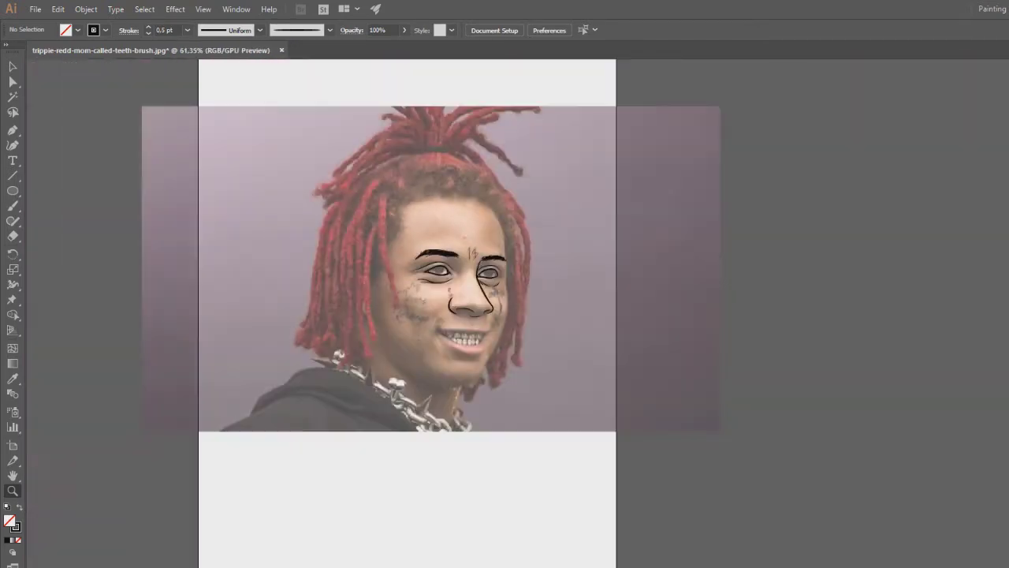
drag(373, 235, 396, 235)
drag(491, 481, 519, 481)
drag(476, 202, 505, 202)
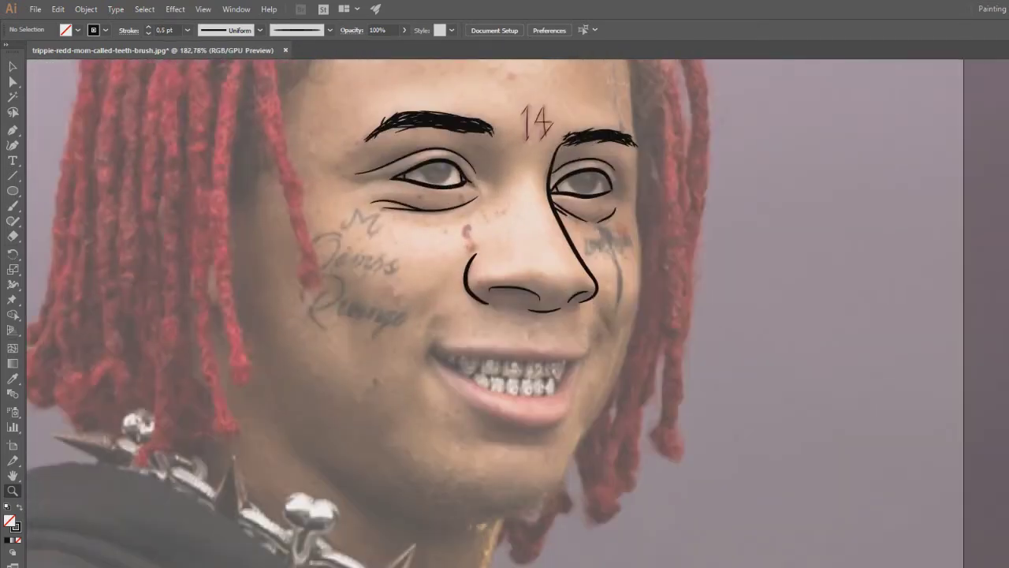
Step: Trace the face's far side from forehead to chin with the thicker tapered brush at 0.5 pt, and check it with the photo hidden
click(12, 206)
drag(473, 269, 390, 414)
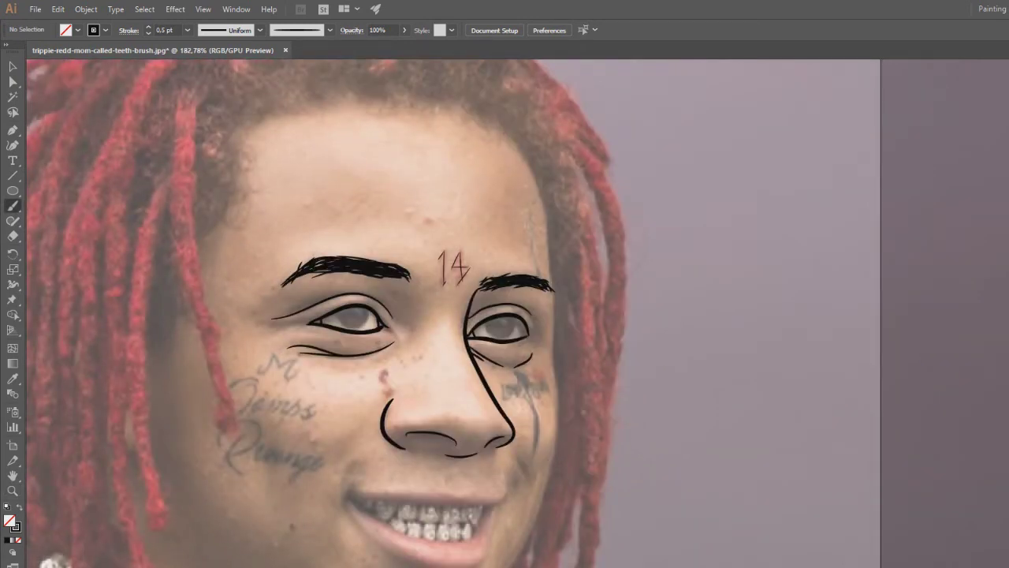
key(])
drag(497, 144, 552, 222)
key(ctrl+z)
drag(555, 345, 554, 371)
mouse_move(470, 313)
mouse_down()
mouse_move(489, 292)
mouse_move(542, 162)
mouse_up()
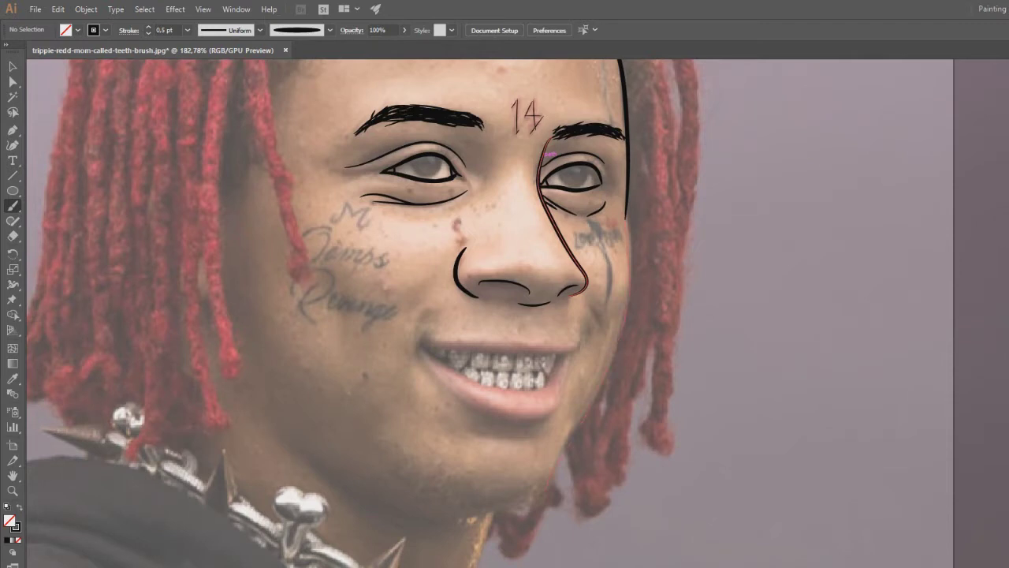
drag(625, 214, 522, 509)
drag(489, 331, 502, 390)
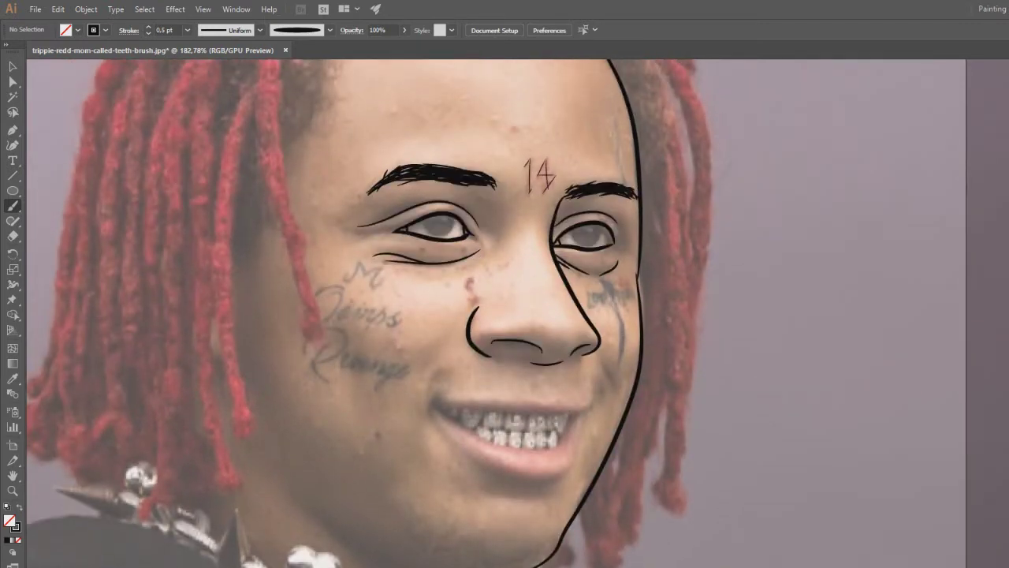
key(ctrl+shift+w)
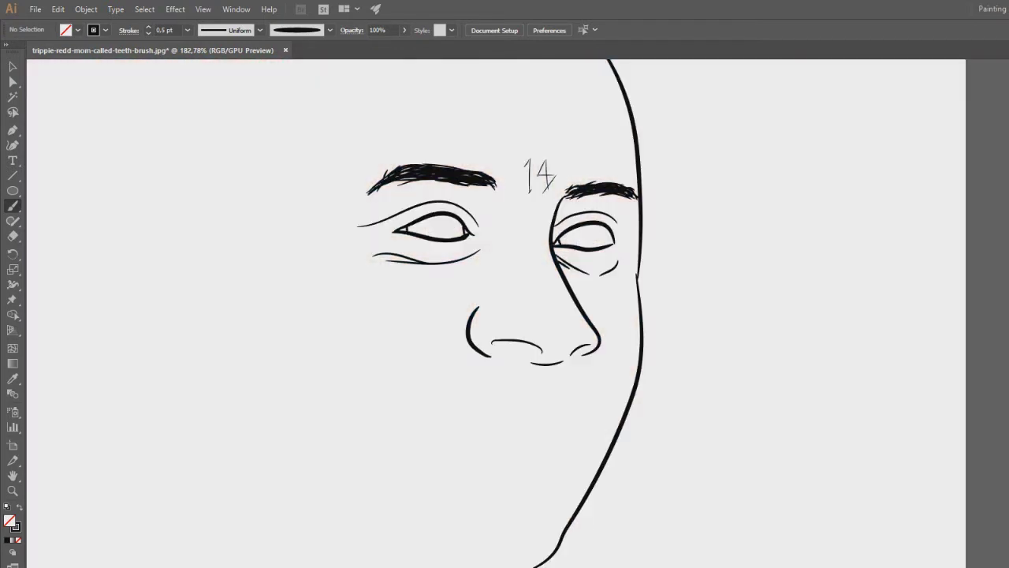
key(ctrl+shift+w)
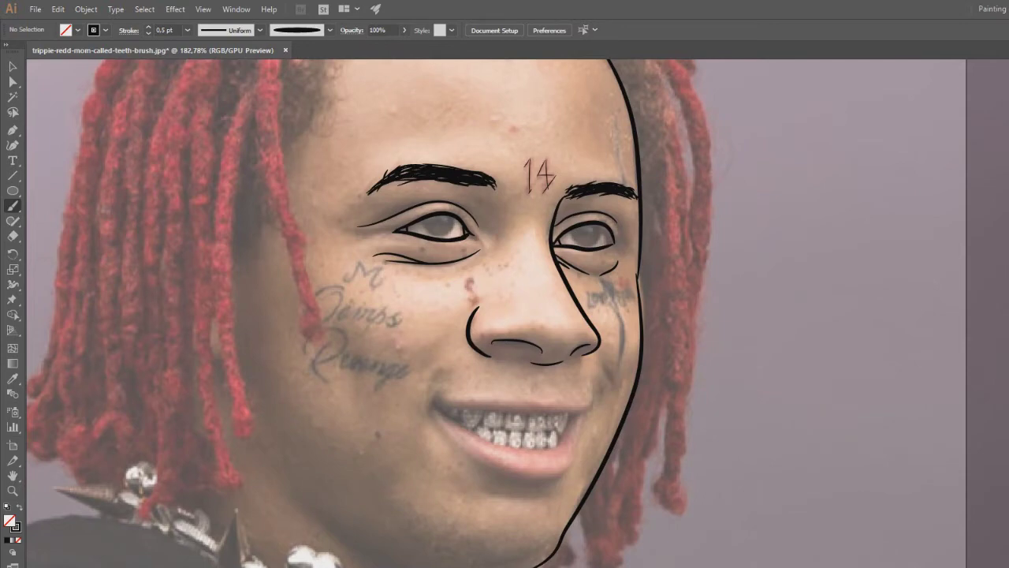
Step: Try a jawline stroke running beneath the chin, and delete it after inspecting it close up
scroll(370, 313, down, 1)
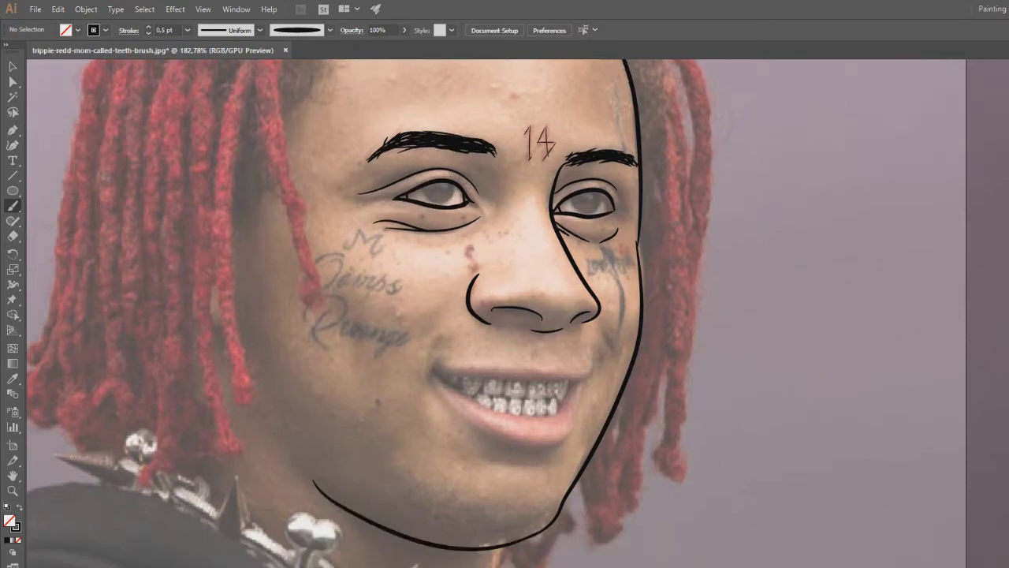
click(13, 475)
click(13, 491)
mouse_move(521, 543)
mouse_down()
mouse_move(607, 541)
mouse_move(585, 541)
mouse_up()
click(13, 82)
click(13, 67)
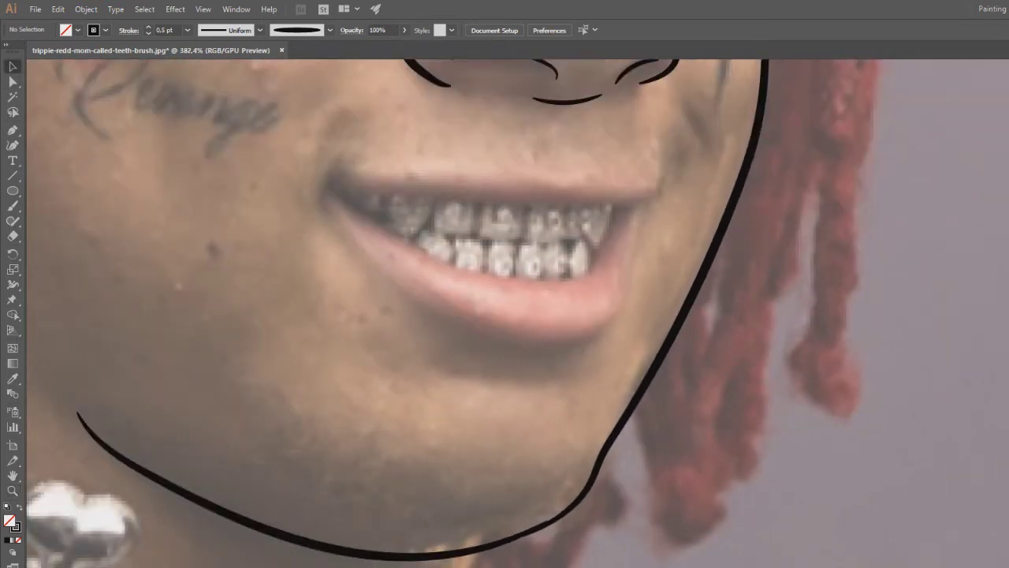
click(489, 547)
key(Delete)
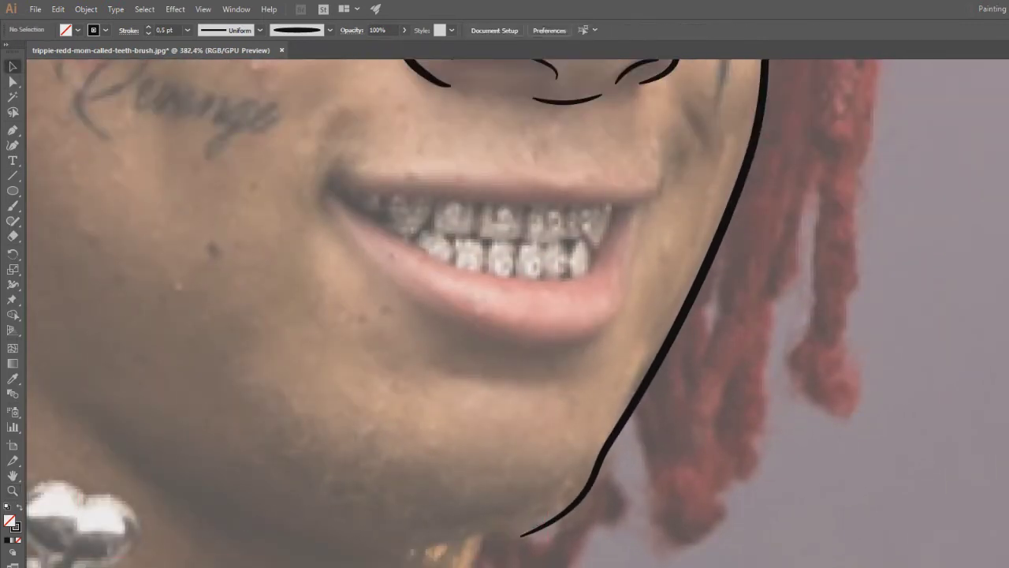
Step: Restore the deleted jawline stroke beneath the chin, and delete it again
key(ctrl+z)
key(ctrl+z)
key(ctrl+z)
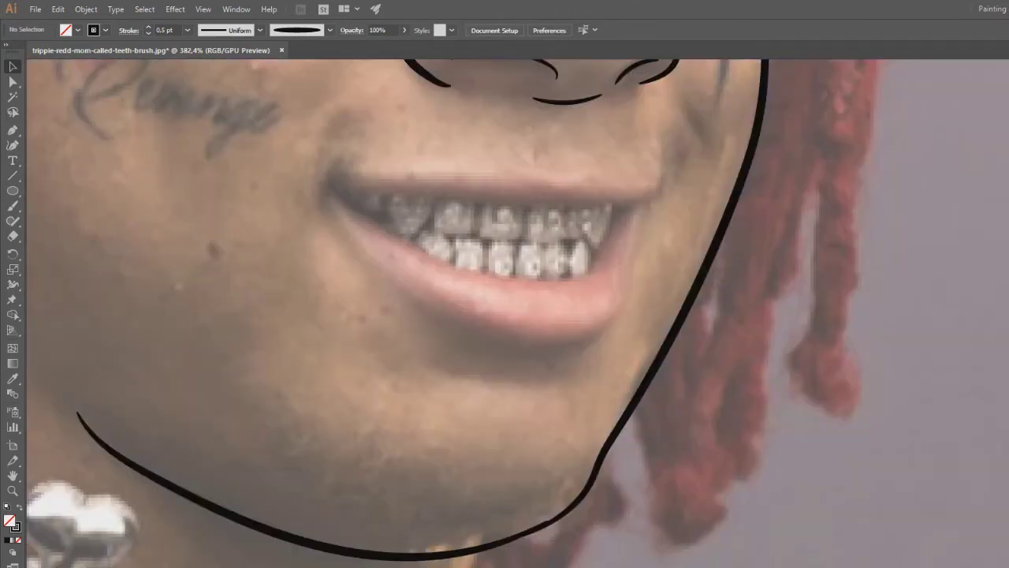
click(501, 541)
key(Delete)
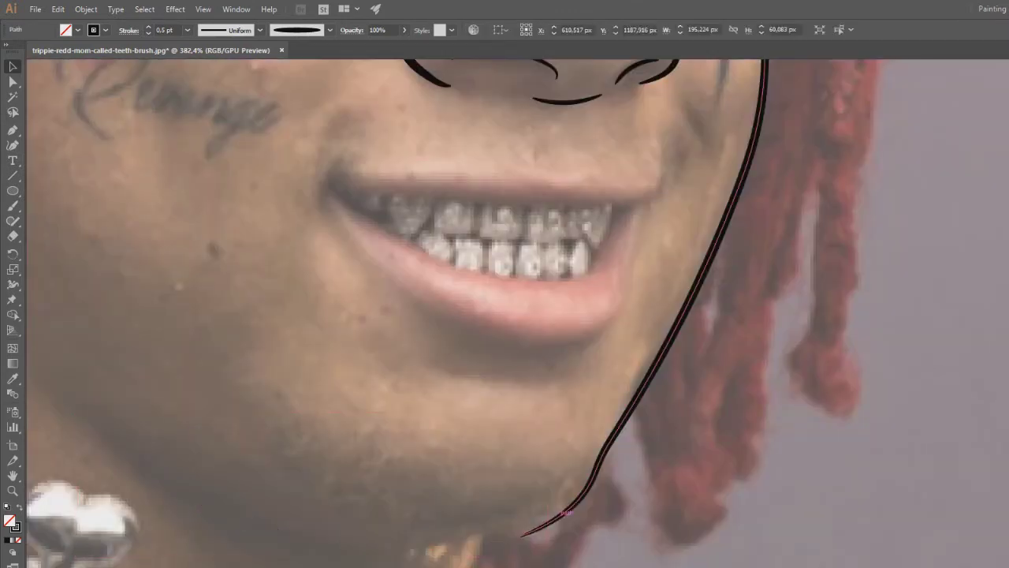
Step: Resize the face's far-side contour so its chin end extends slightly further under the chin and sits a little higher
click(553, 520)
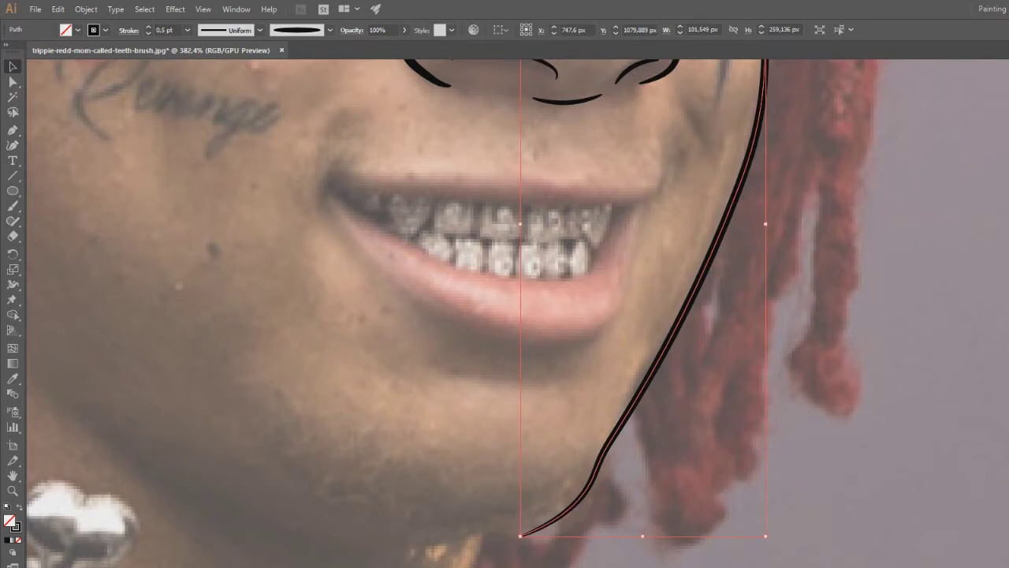
click(587, 522)
click(580, 503)
drag(520, 536, 505, 529)
click(544, 552)
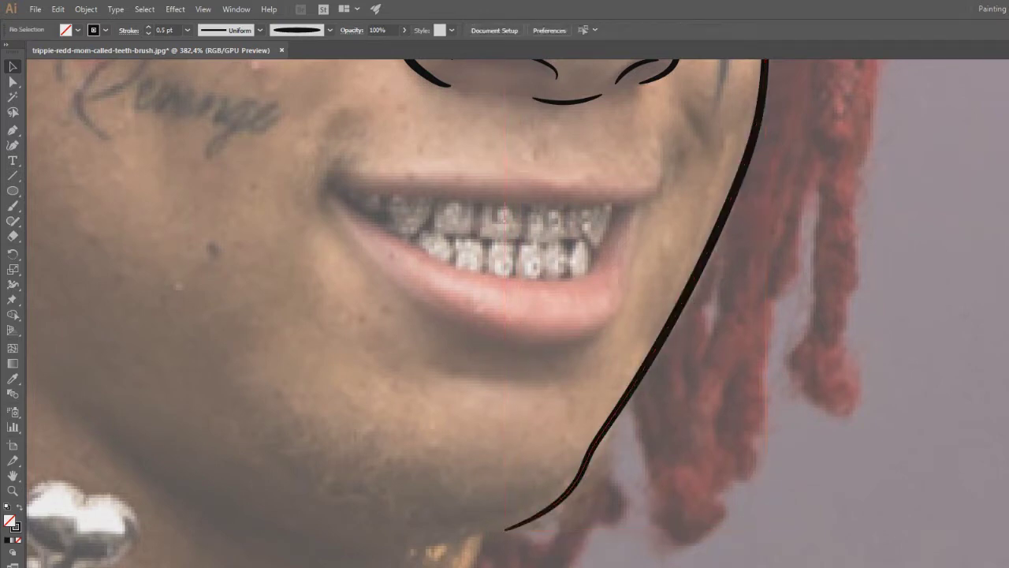
Step: Adjust the top end of the cheek contour so it joins the forehead contour beside the farther eye
key(ctrl+space)
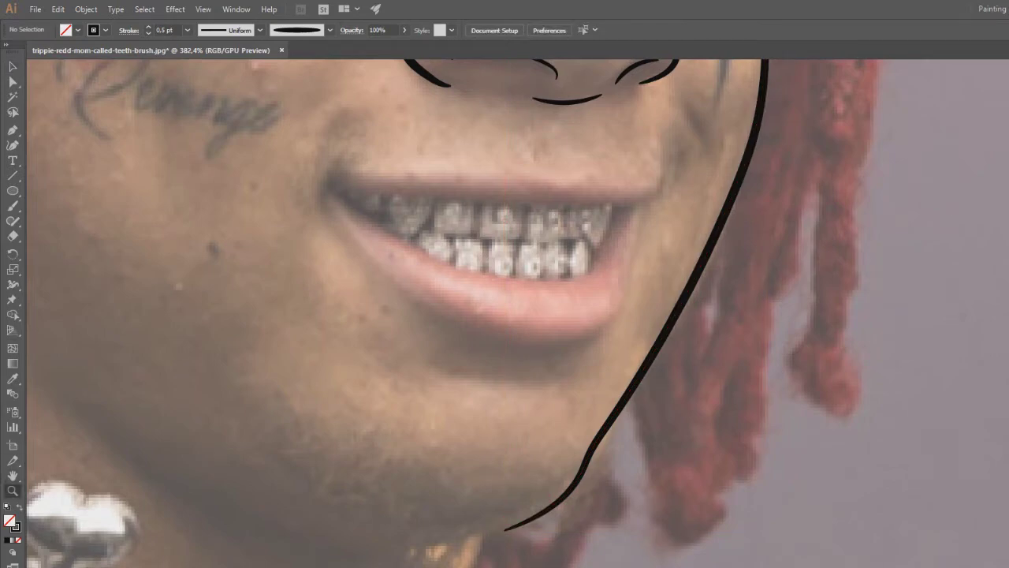
drag(343, 377, 272, 377)
drag(363, 355, 398, 362)
drag(521, 213, 432, 442)
drag(777, 207, 817, 207)
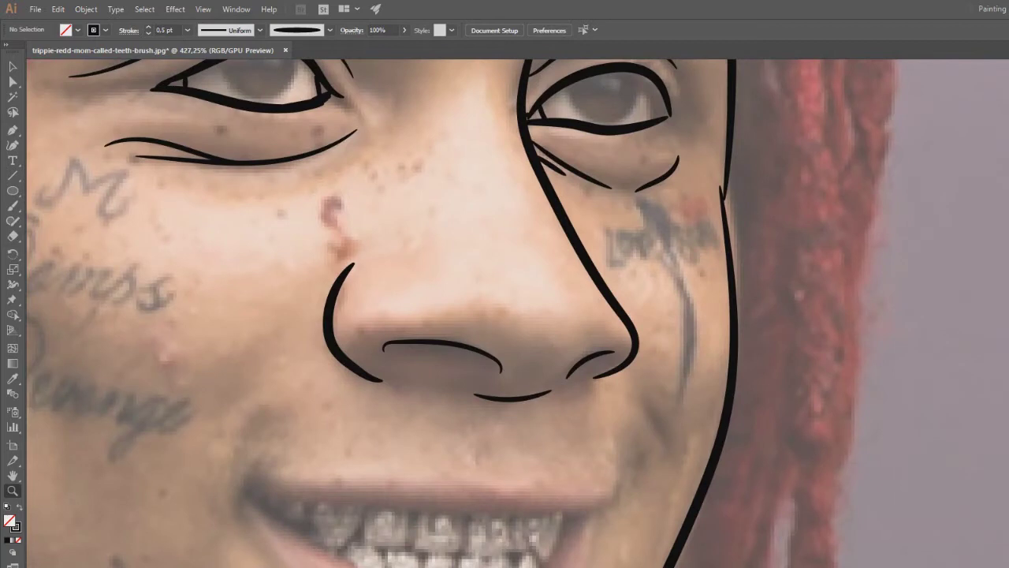
key(v)
click(724, 206)
drag(734, 186, 741, 192)
click(798, 295)
Step: Try a jawline brush stroke running from the near cheek to below the chin, and undo it
drag(505, 489, 745, 130)
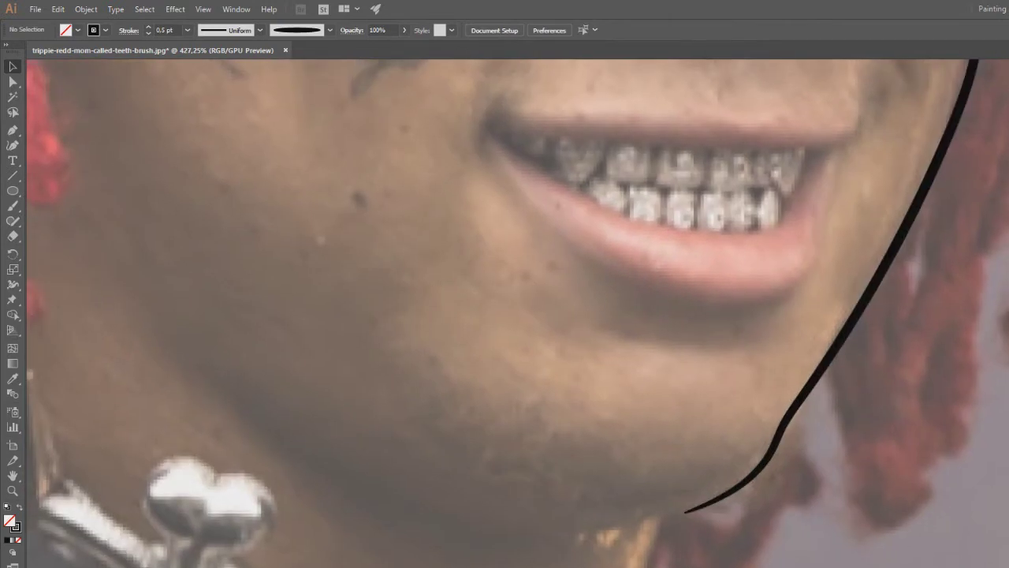
key(b)
drag(354, 405, 576, 534)
key(ctrl+z)
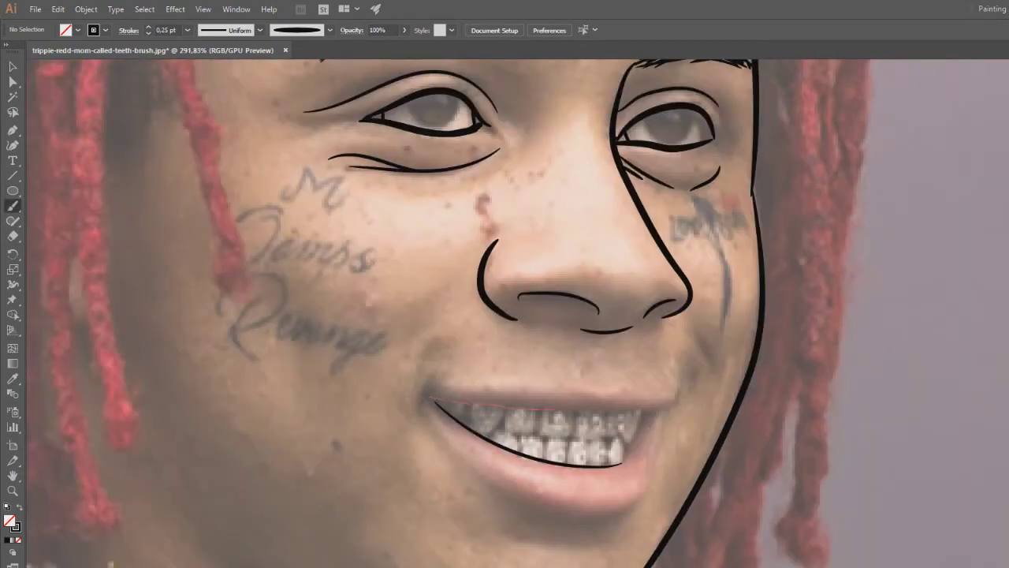
Step: Trace the upper edge of the mouth opening at 0.25 pt, redrawing it until it fits, and check it with the photo hidden
drag(430, 396, 643, 411)
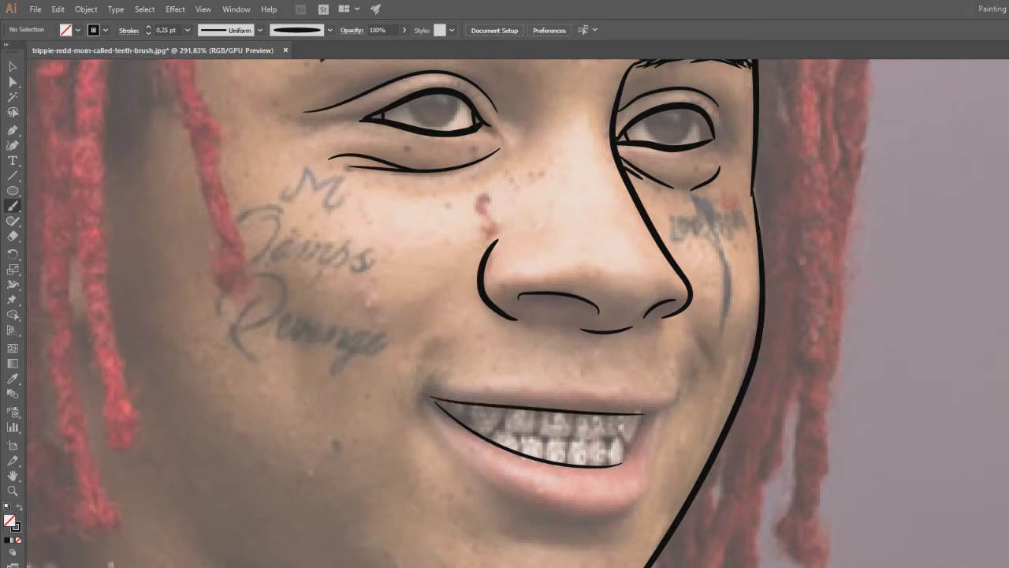
key(ctrl+z)
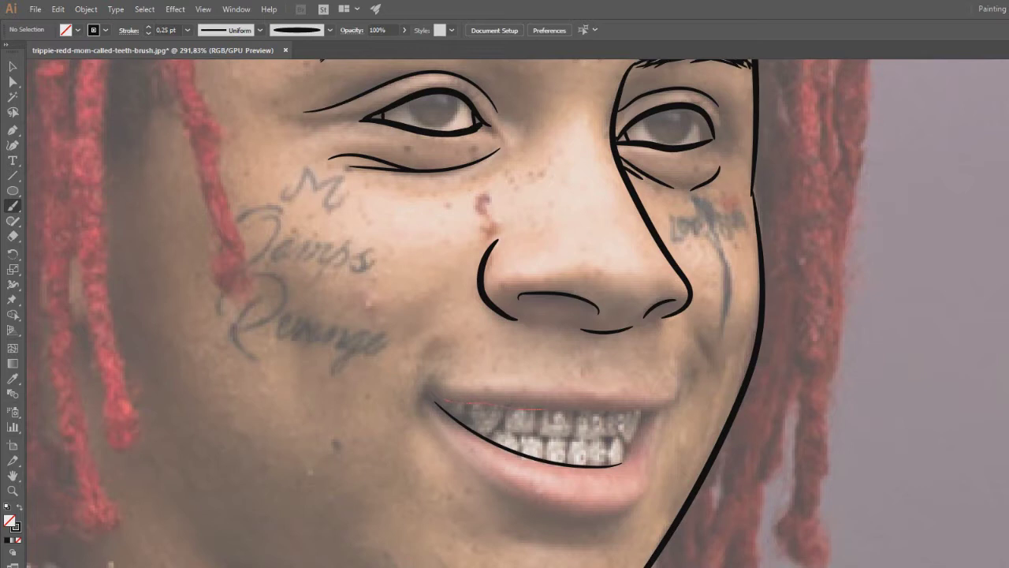
drag(653, 411, 648, 438)
key(ctrl+z)
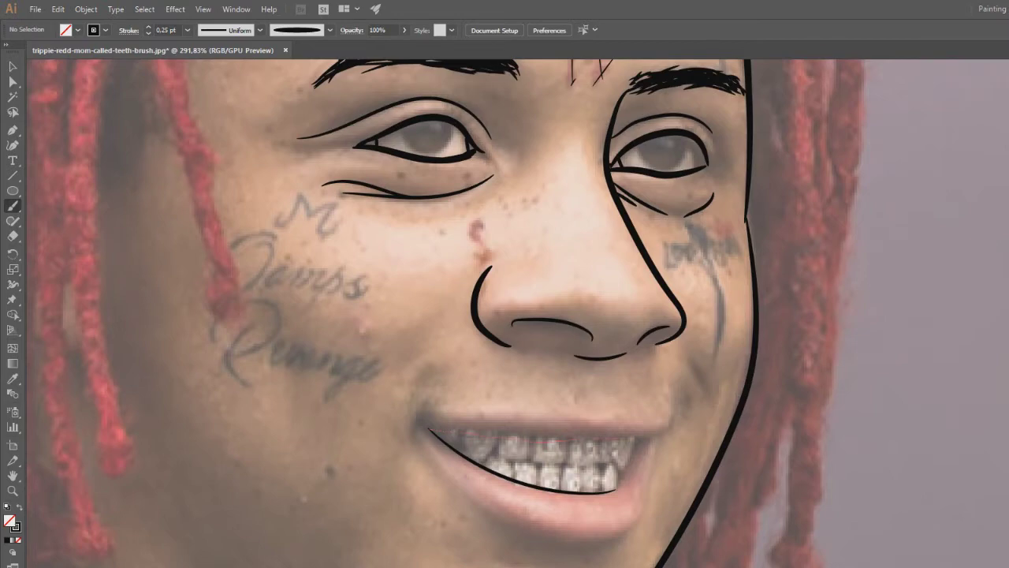
mouse_move(635, 438)
mouse_down()
mouse_move(646, 436)
mouse_move(638, 556)
mouse_move(612, 512)
mouse_up()
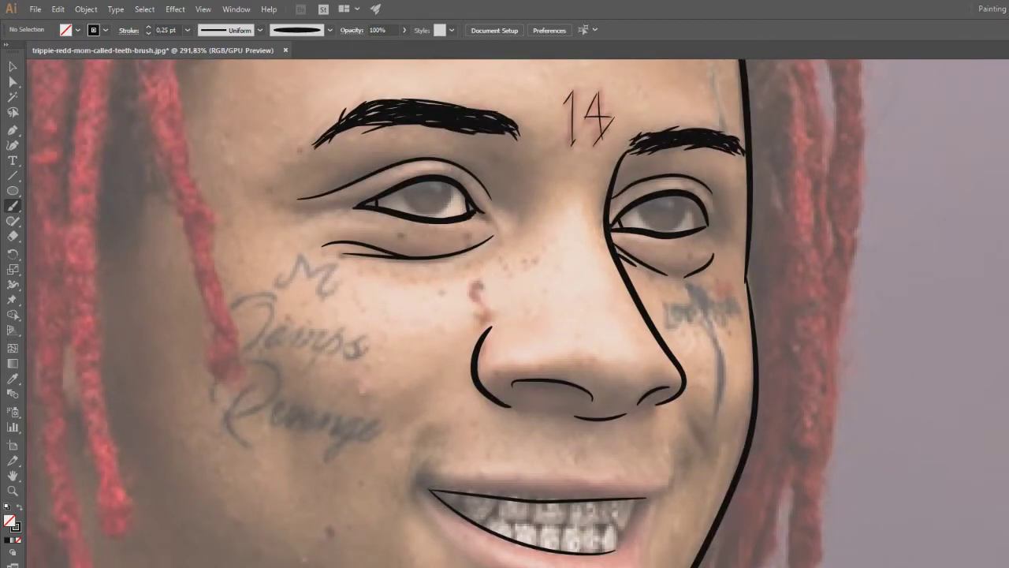
key(ctrl+shift+w)
drag(513, 355, 498, 328)
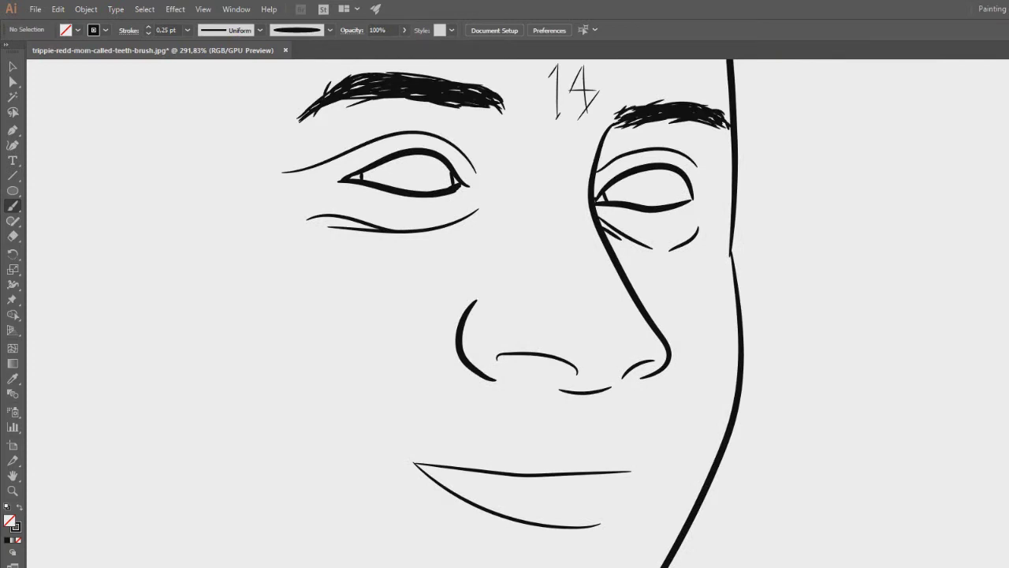
key(ctrl+shift+w)
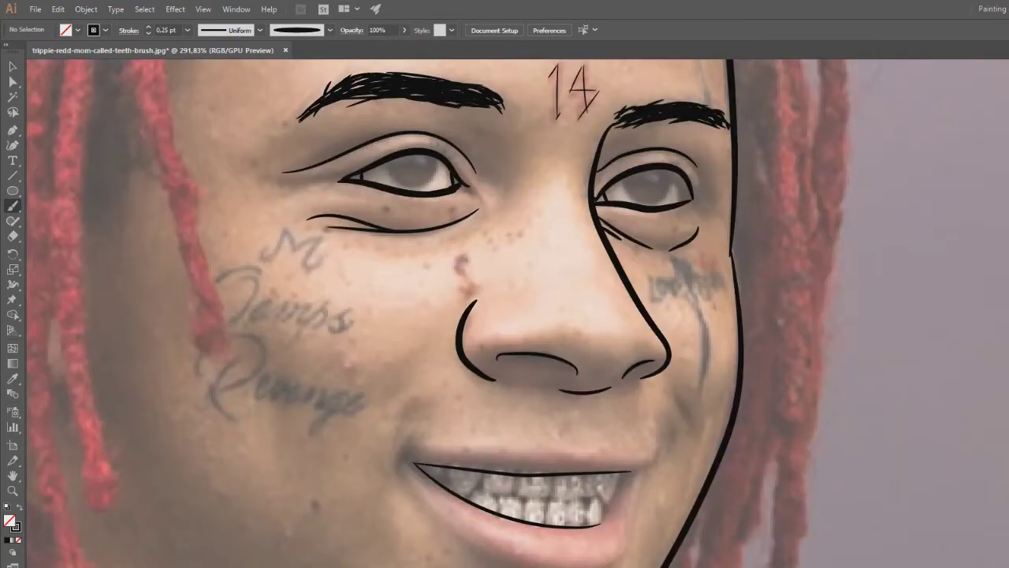
Step: Try outlining the far upper canine and its neighbouring tooth with the thicker brush at 0.25 pt, and undo the strokes
scroll(598, 518, up, 5)
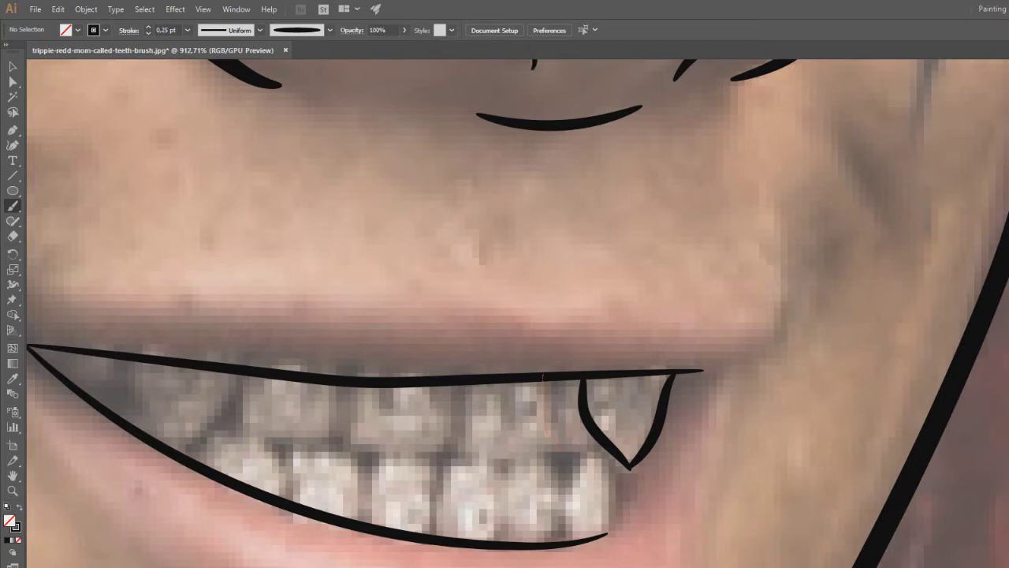
key(ctrl+z)
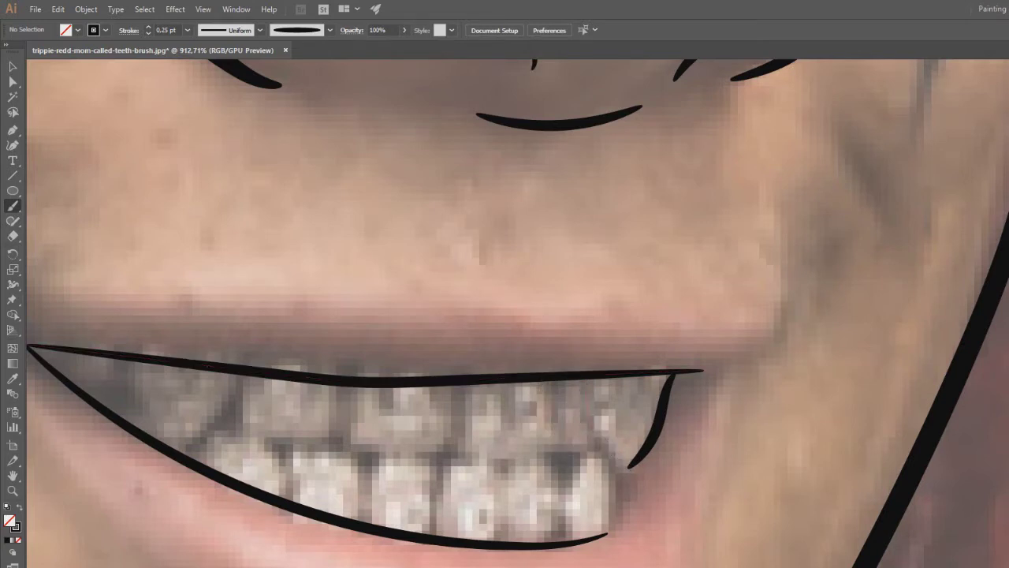
key(ctrl+shift+z)
click(188, 30)
click(206, 44)
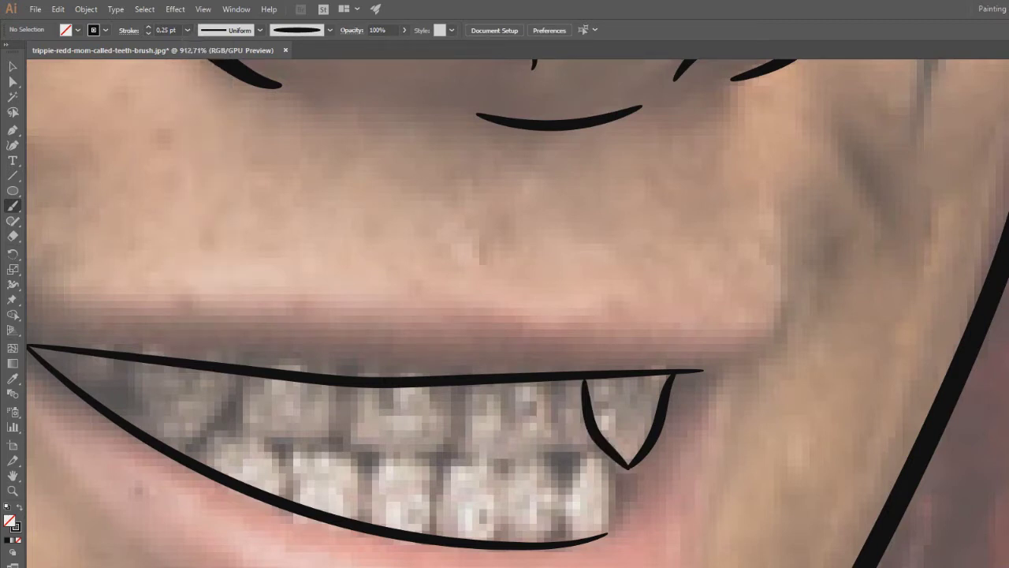
drag(549, 381, 599, 444)
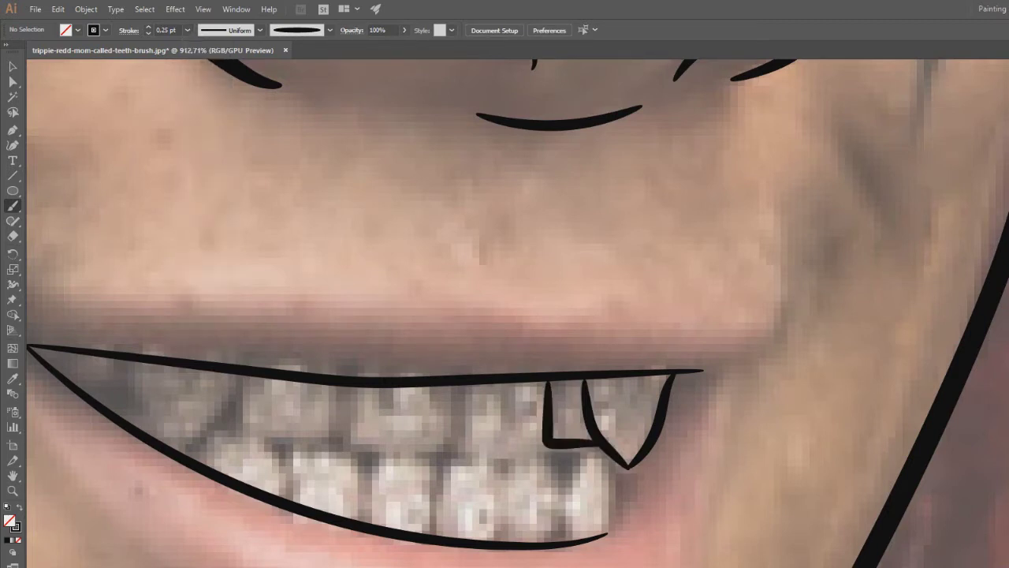
key(ctrl+z)
key(ctrl+z)
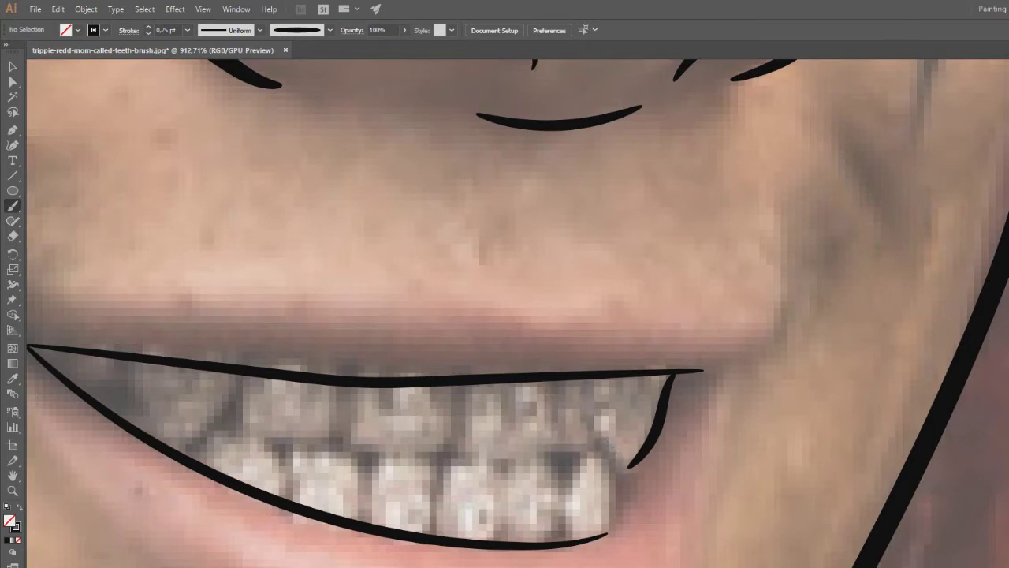
key(ctrl+z)
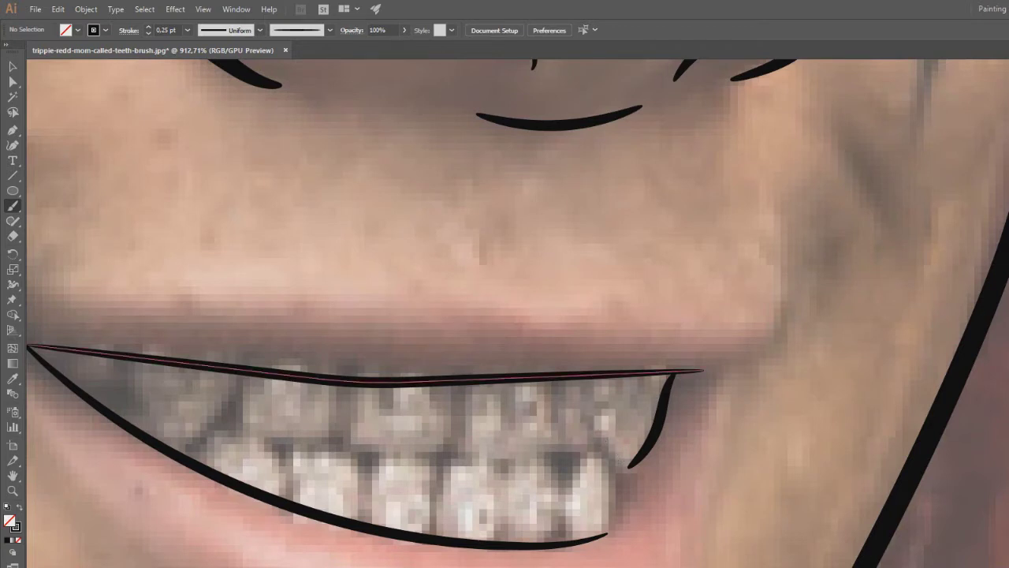
Step: Set the thinner tapered brush to 0.5 pt and outline the far upper canine and the teeth beside it
click(187, 30)
click(206, 60)
drag(585, 379, 629, 466)
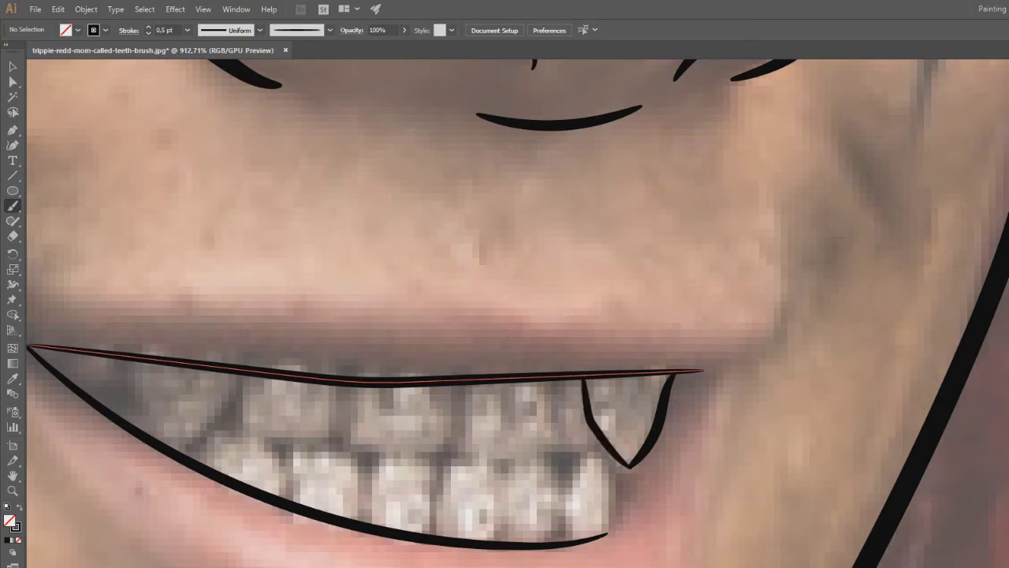
mouse_move(550, 379)
mouse_down()
mouse_move(604, 451)
mouse_move(486, 452)
mouse_up()
mouse_move(507, 383)
mouse_down()
mouse_move(487, 451)
mouse_move(422, 384)
mouse_move(494, 452)
mouse_up()
key(ctrl+z)
key(ctrl+z)
key(ctrl+z)
drag(502, 383, 487, 453)
Step: Outline the remaining upper teeth up to the near canine, redrawing poor strokes, and check them with the photo hidden
mouse_move(459, 385)
mouse_down()
mouse_move(440, 451)
mouse_move(486, 455)
mouse_move(571, 405)
mouse_up()
key(ctrl+z)
key(ctrl+z)
drag(569, 414, 616, 418)
mouse_move(466, 349)
mouse_down()
mouse_move(462, 400)
mouse_move(568, 414)
mouse_up()
key(ctrl+z)
drag(465, 403, 571, 414)
mouse_move(473, 378)
mouse_down()
mouse_move(598, 413)
mouse_move(495, 413)
mouse_move(498, 434)
mouse_move(588, 434)
mouse_up()
key(ctrl+z)
drag(505, 315, 575, 374)
drag(444, 420, 484, 497)
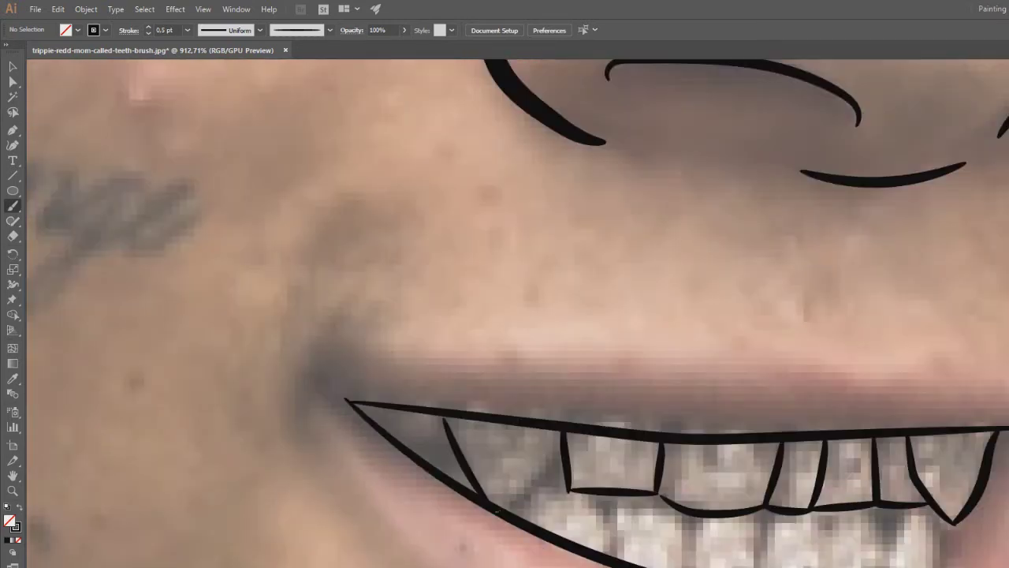
mouse_move(557, 449)
mouse_down()
mouse_move(501, 515)
mouse_move(506, 509)
mouse_up()
key(ctrl+z)
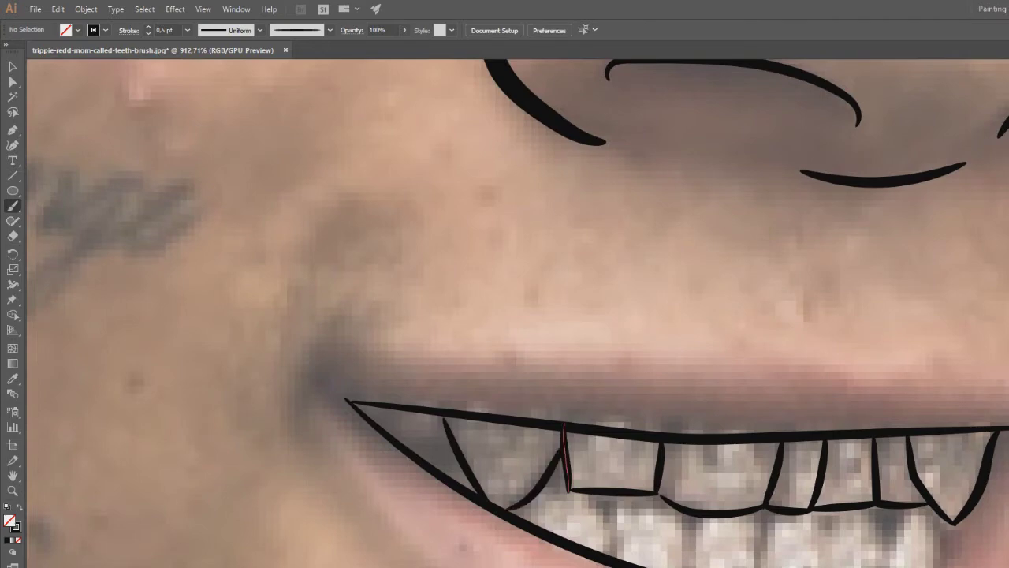
drag(676, 272, 536, 276)
key(ctrl+shift+w)
key(ctrl+shift+w)
Step: Draw the rounded tops and dividing lines of the lower teeth from the near side to the last far tooth
drag(693, 287, 836, 287)
key(b)
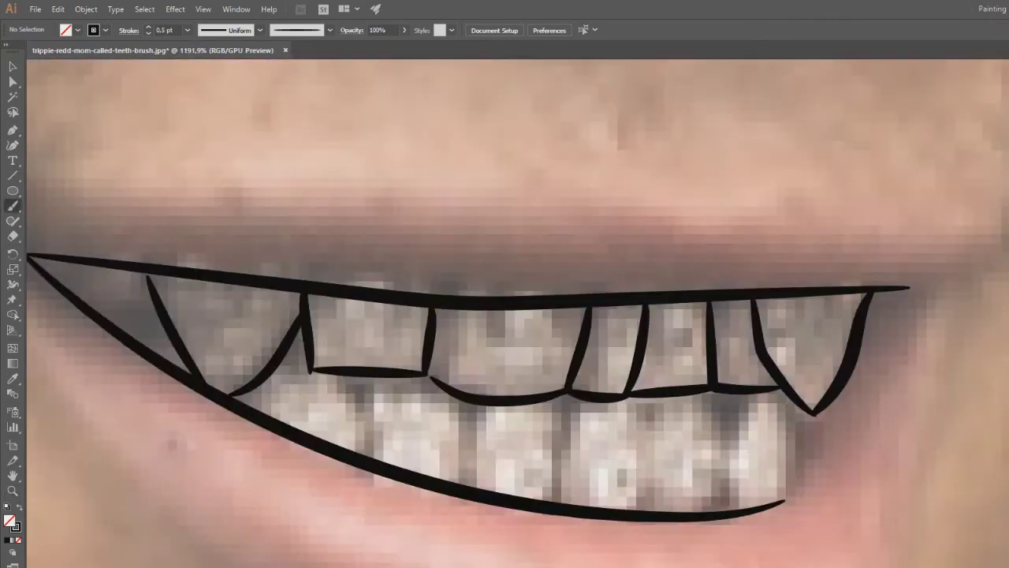
drag(264, 376, 370, 451)
drag(351, 391, 469, 483)
mouse_move(556, 406)
mouse_down()
mouse_move(553, 500)
mouse_move(565, 406)
mouse_up()
mouse_move(552, 411)
mouse_down()
mouse_move(635, 402)
mouse_move(623, 512)
mouse_up()
key(ctrl+z)
drag(637, 406, 636, 509)
mouse_move(636, 402)
mouse_down()
mouse_move(734, 485)
mouse_move(729, 503)
mouse_up()
drag(733, 420, 783, 500)
Step: Add the remaining small tooth lines toward the mouth's near corner, and check the teeth with the photo hidden
drag(378, 332, 479, 369)
drag(169, 305, 256, 339)
drag(745, 264, 552, 264)
drag(671, 417, 763, 428)
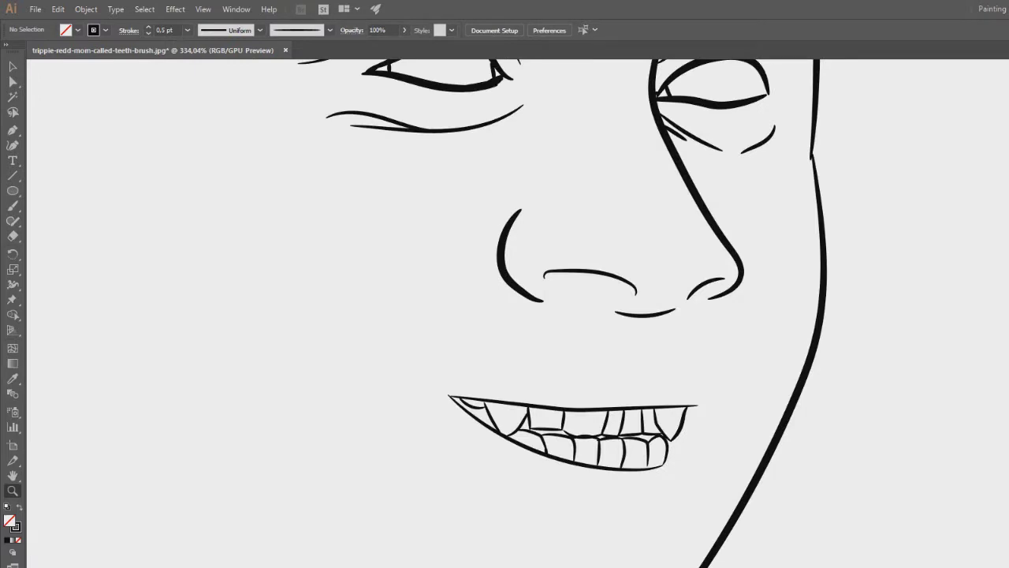
drag(741, 394, 761, 499)
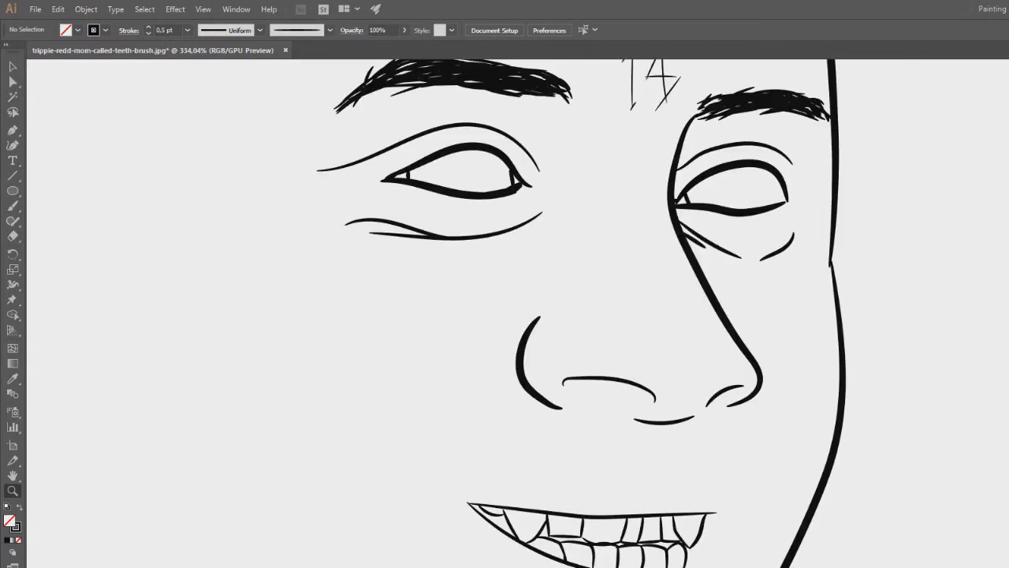
key(ctrl+shift+w)
Step: Try tracing the upper lip's outline with the thin brush at 0.5 pt, and undo the strokes
scroll(623, 557, up, 2)
drag(568, 363, 524, 318)
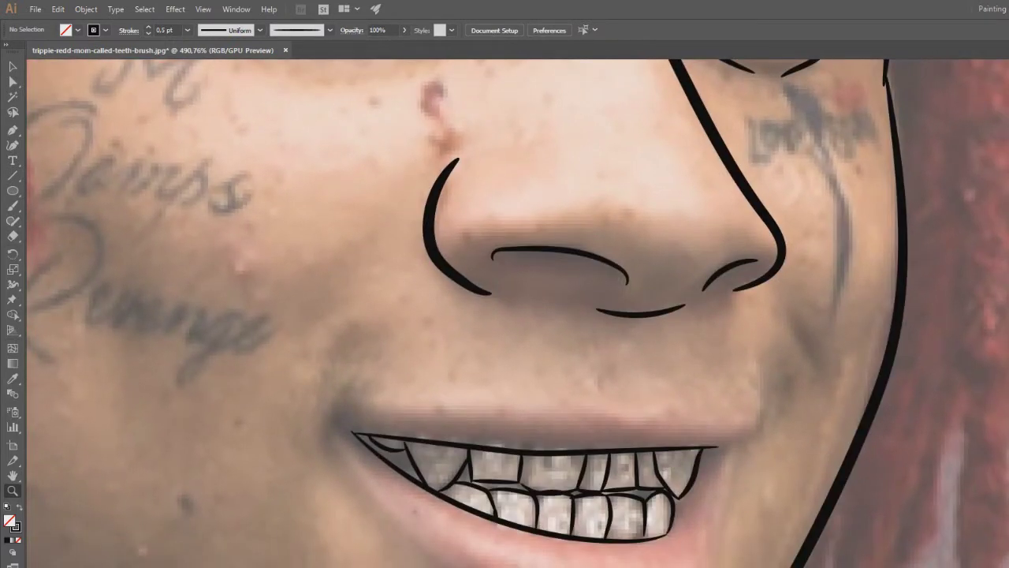
key(b)
drag(671, 408, 755, 419)
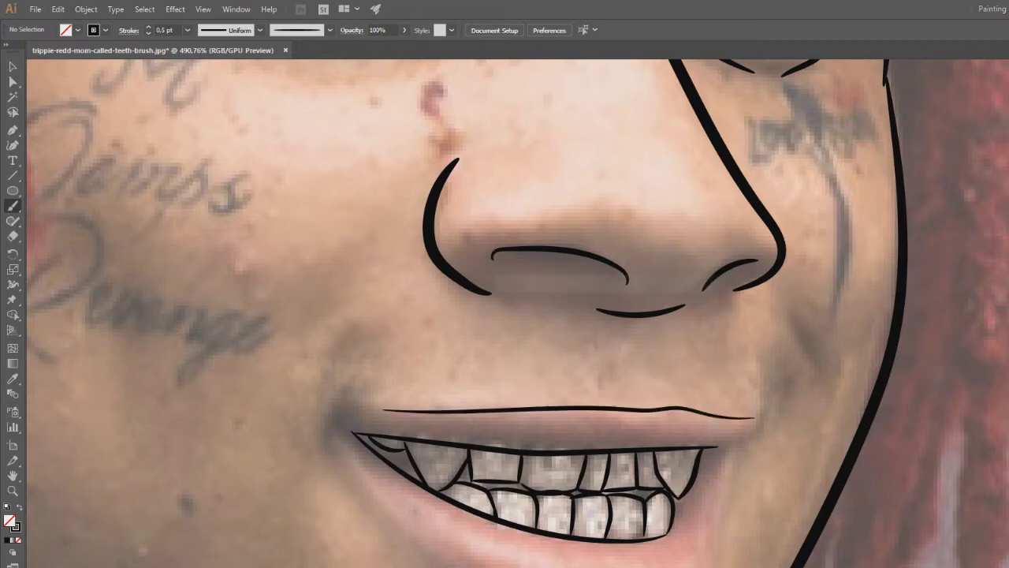
drag(568, 363, 613, 280)
key(ctrl+z)
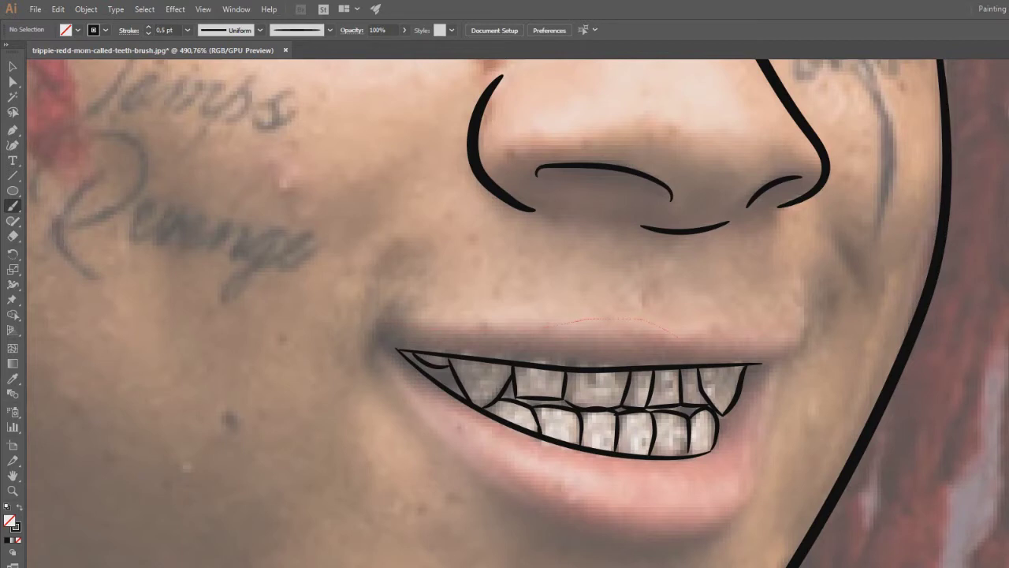
drag(679, 339, 806, 340)
key(ctrl+z)
Step: Try tracing the lower lip's outline from the far corner and from the near corner of the mouth
drag(374, 345, 714, 524)
key(ctrl+z)
drag(783, 363, 594, 526)
drag(615, 410, 535, 379)
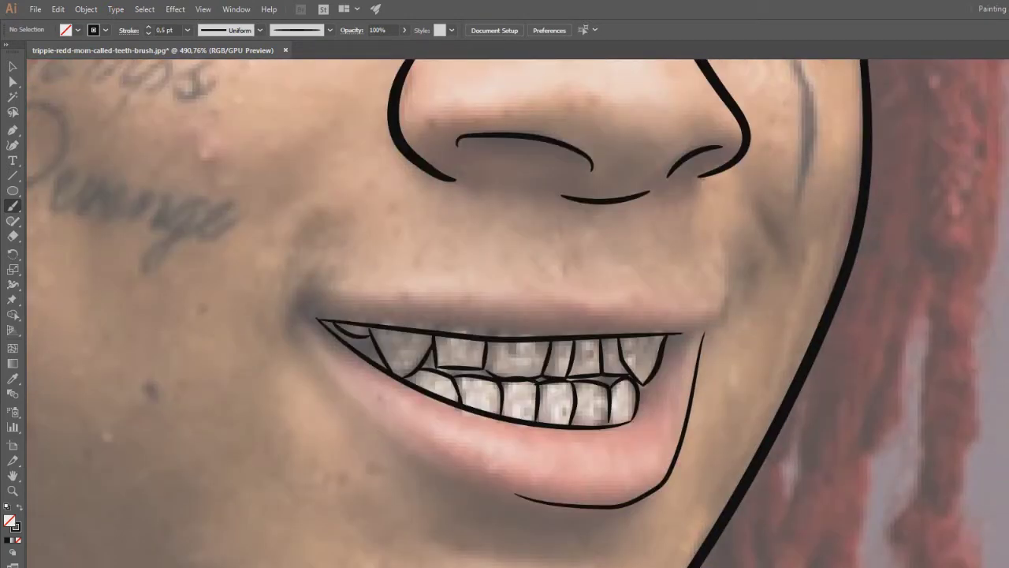
drag(296, 320, 524, 499)
key(ctrl+z)
drag(296, 317, 522, 497)
key(ctrl+z)
Step: Outline the lower lip's near side, delete the old far-side stroke and redraw it down from the far corner
mouse_move(505, 269)
mouse_down()
mouse_move(516, 367)
mouse_move(446, 270)
mouse_up()
drag(238, 327, 522, 512)
key(v)
click(464, 498)
drag(457, 510, 506, 518)
key(Delete)
key(b)
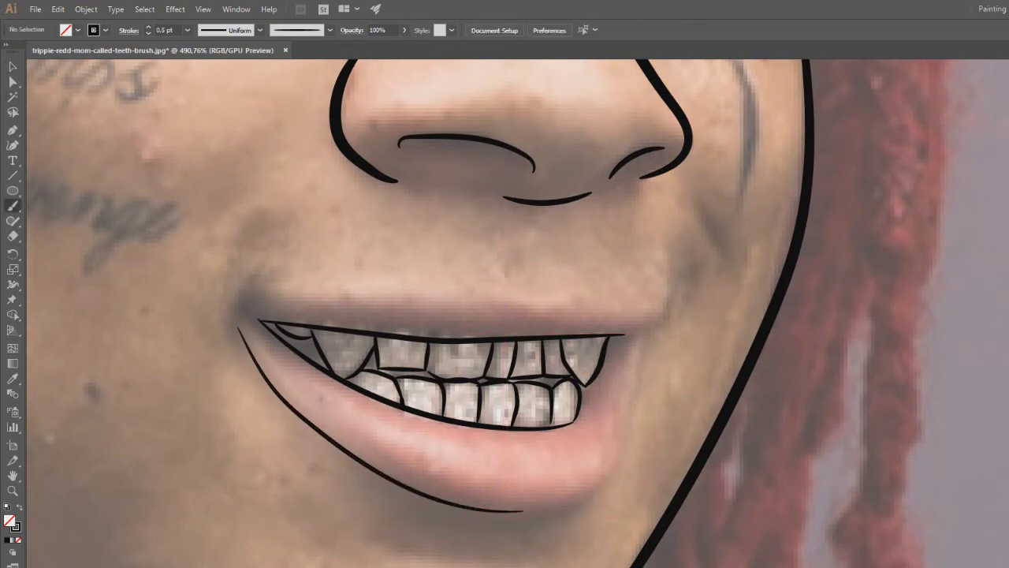
drag(649, 331, 519, 511)
Step: Check the lips with the photo hidden, add a short line at the teeth's far end and outline the upper lip
drag(504, 315, 498, 368)
key(ctrl+shift+w)
key(ctrl+shift+w)
drag(611, 389, 574, 451)
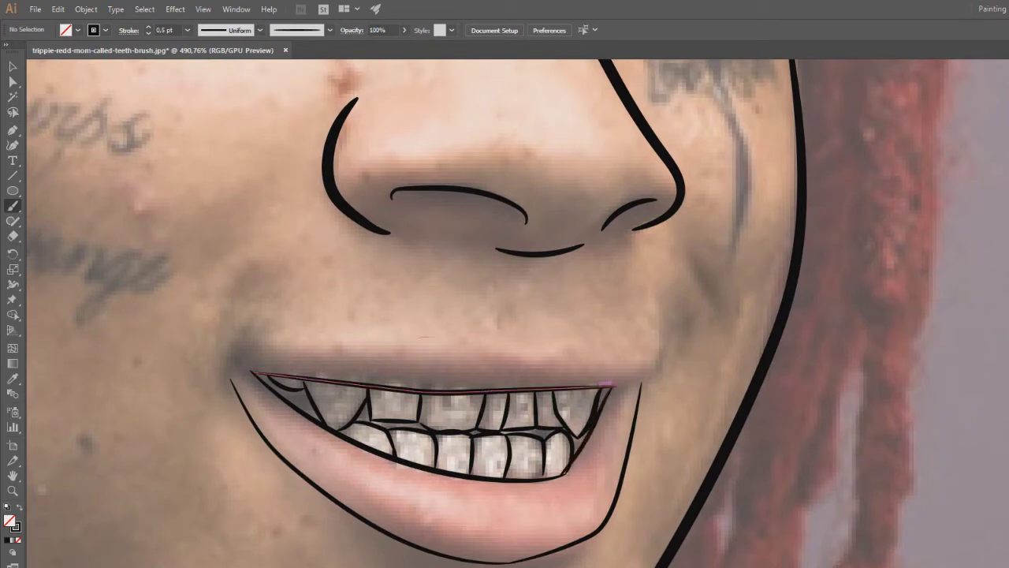
drag(660, 365, 243, 343)
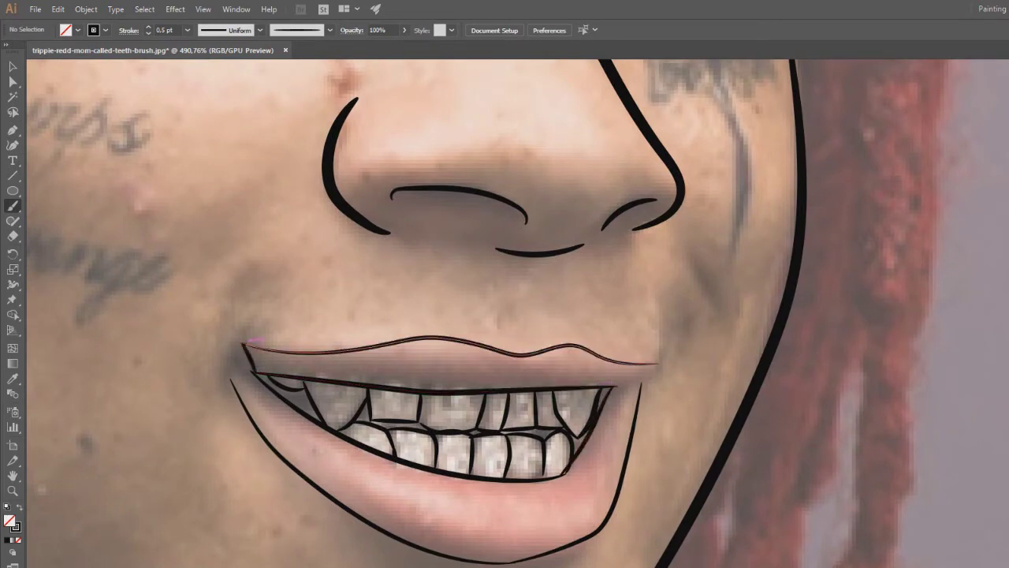
Step: Delete the stroke along the near side of the lower lip
key(z)
mouse_move(544, 304)
mouse_down()
mouse_move(449, 308)
mouse_move(608, 313)
mouse_up()
key(v)
click(479, 453)
key(Delete)
Step: Raise the portrait photo's opacity to 100%
click(804, 379)
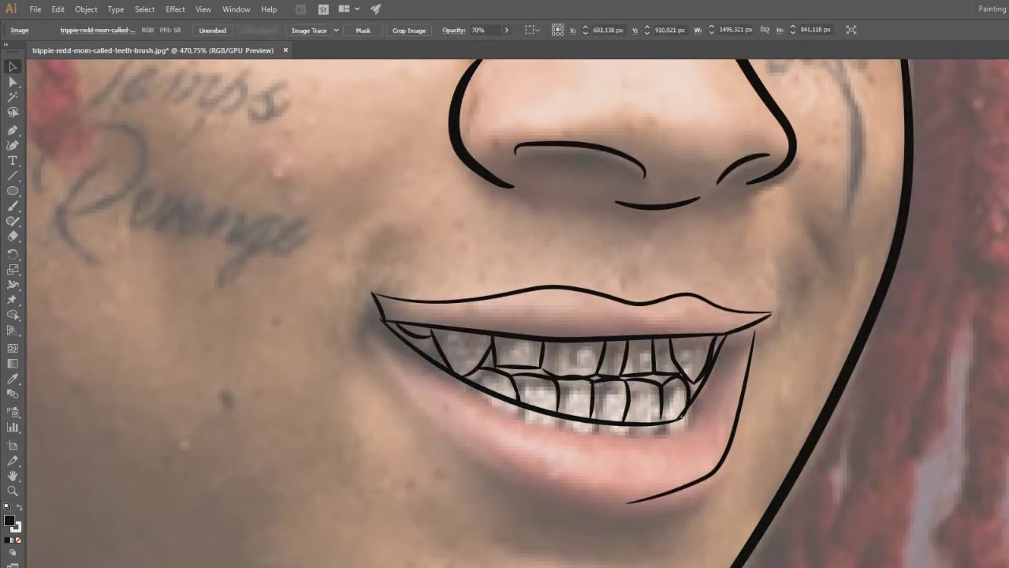
click(507, 30)
drag(492, 46, 507, 46)
click(507, 30)
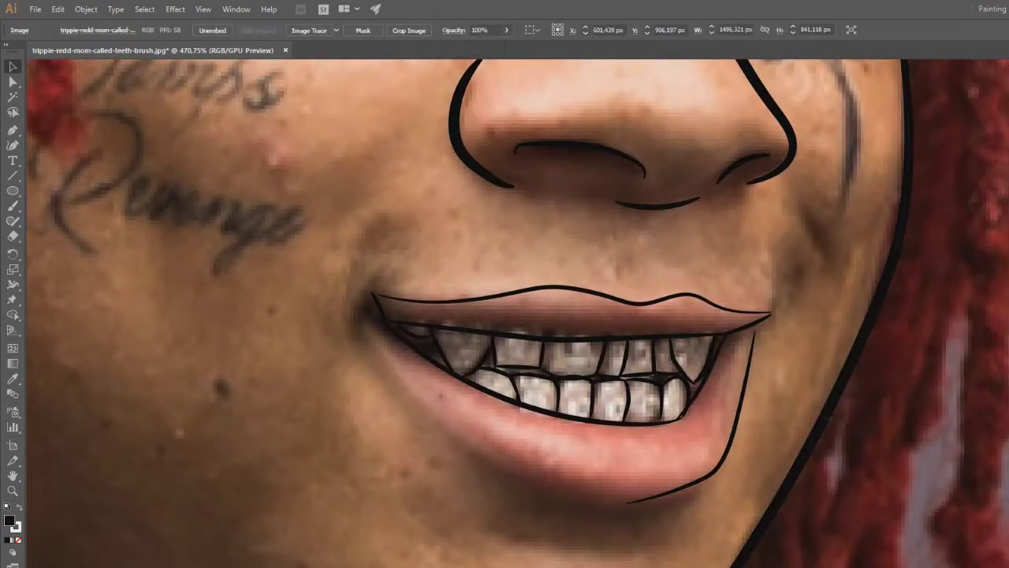
Step: Lock the photo and delete the short stroke at the mouth's near corner and the lower lip's far-side stroke
key(ctrl+2)
click(739, 418)
click(371, 347)
click(380, 308)
key(Delete)
click(738, 418)
key(Delete)
Step: Draw a short line at the mouth's near corner and outline the lower lip's near and far sides with 0.5 pt strokes
key(b)
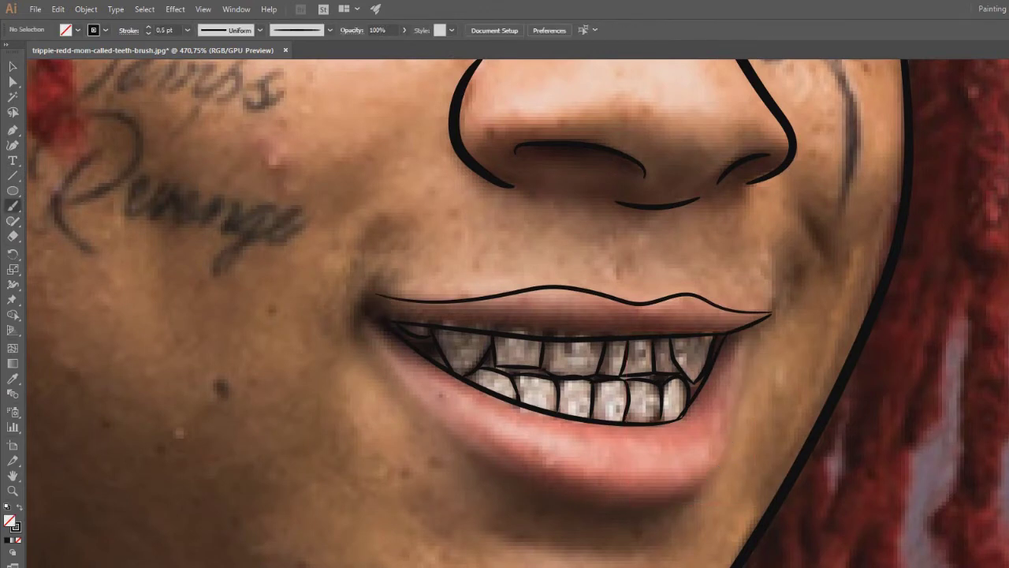
drag(378, 296, 392, 320)
mouse_move(377, 296)
mouse_down()
mouse_move(375, 329)
mouse_move(551, 489)
mouse_move(646, 502)
mouse_up()
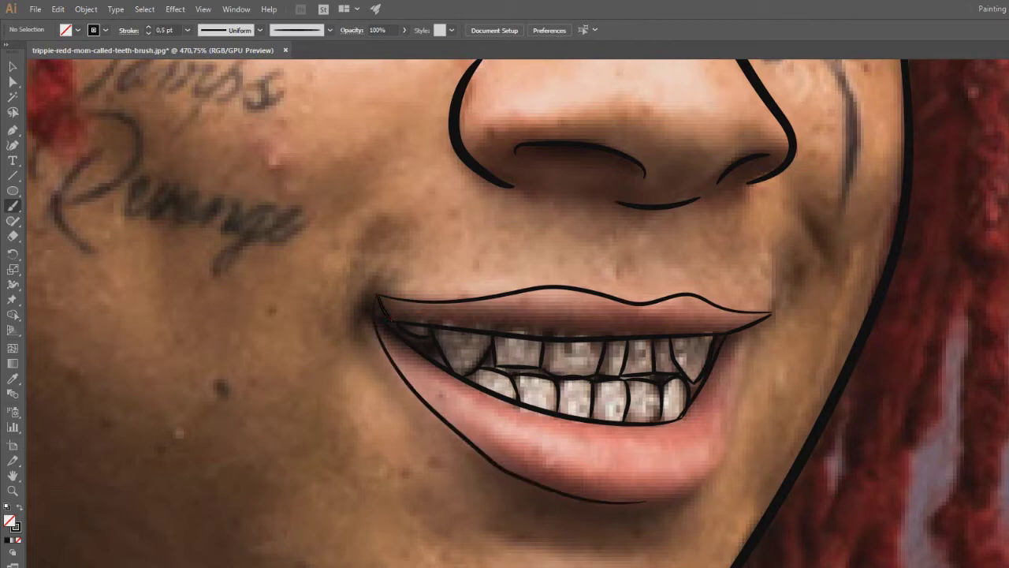
drag(753, 323, 645, 501)
key(z)
drag(482, 461, 394, 461)
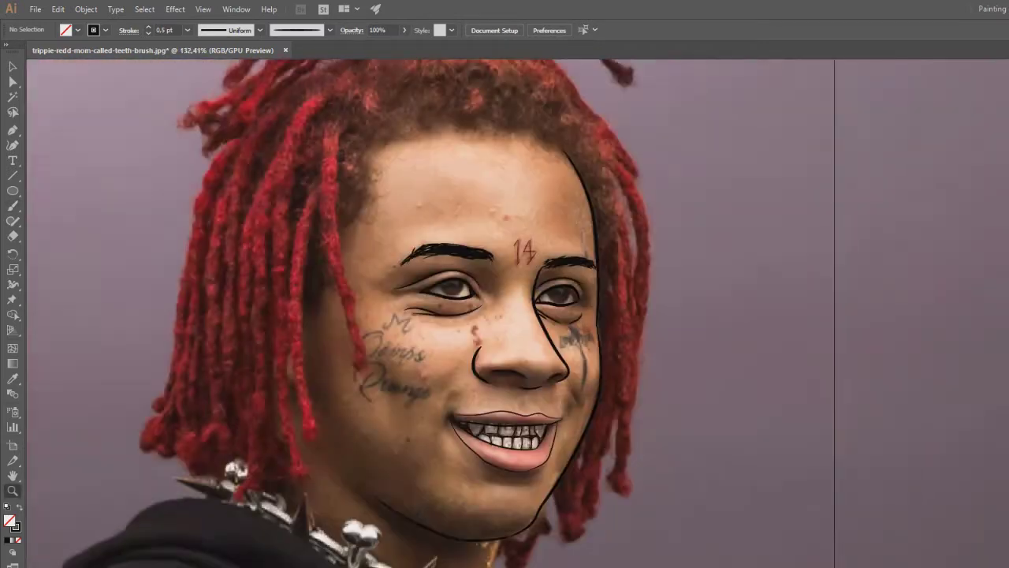
drag(517, 462, 603, 461)
Step: Delete the lower lip's near-side stroke and redraw it with a 1 pt stroke from the mouth corner to the lip's underside
key(v)
click(388, 451)
key(Delete)
click(188, 30)
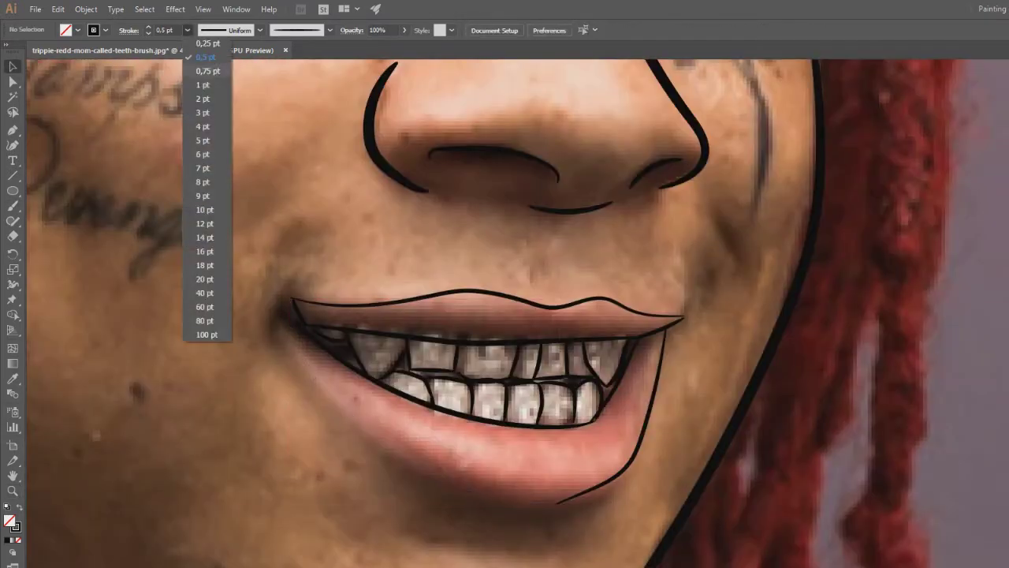
click(206, 85)
key(b)
drag(283, 319, 390, 446)
key(ctrl+z)
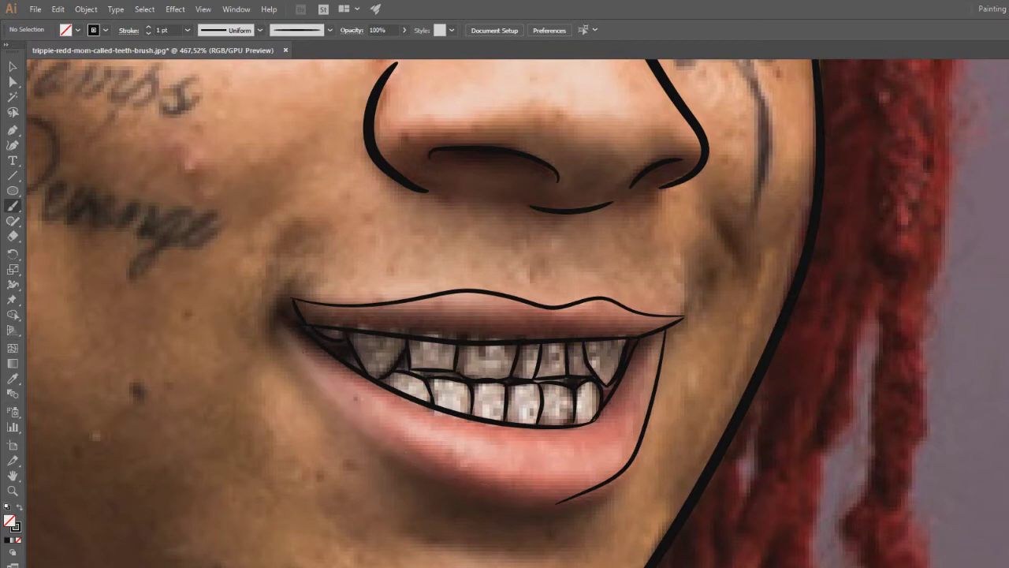
key(ctrl+z)
mouse_move(286, 322)
mouse_down()
mouse_move(521, 487)
mouse_move(514, 500)
mouse_up()
key(ctrl+z)
drag(288, 327, 546, 495)
Step: Try to replace the lower lip's far-side stroke with a 1 pt stroke that meets the near-side outline
click(12, 67)
click(643, 432)
key(Delete)
click(13, 205)
drag(668, 328, 528, 492)
key(ctrl+z)
click(188, 30)
click(204, 87)
drag(658, 334, 538, 494)
key(ctrl+z)
key(ctrl+shift+z)
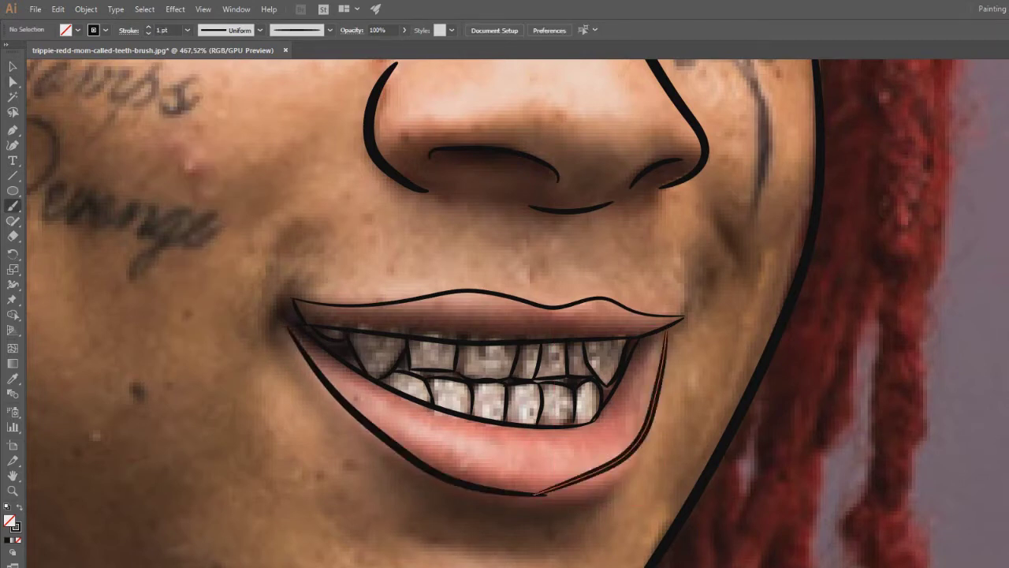
mouse_move(540, 495)
mouse_down()
mouse_move(603, 468)
mouse_move(578, 484)
mouse_up()
key(ctrl+z)
Step: Delete the lower lip's far-side stroke and redraw it so that it overlaps the end of the near-side outline
key(z)
drag(489, 465, 410, 465)
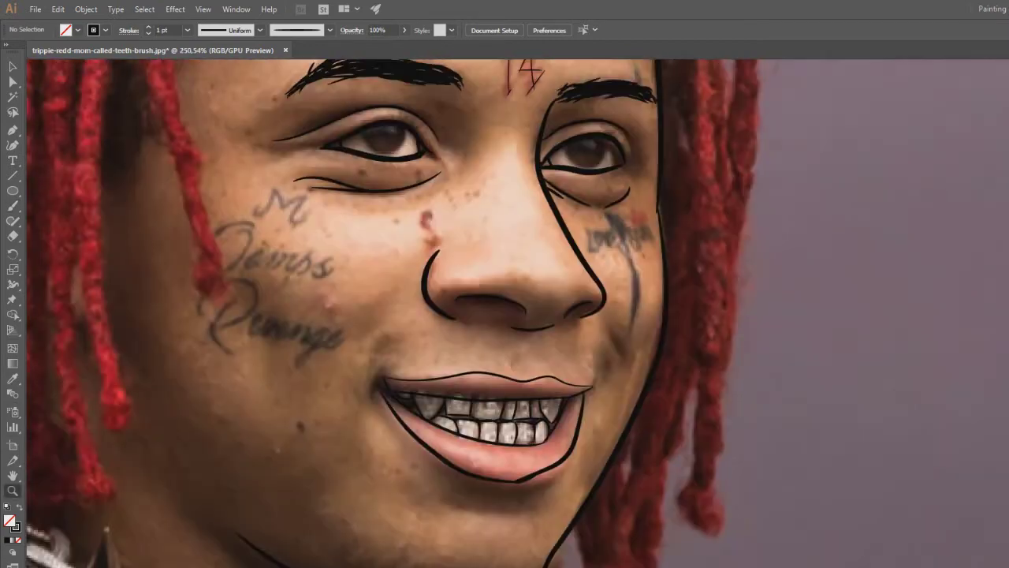
drag(562, 459, 631, 459)
key(v)
click(591, 410)
key(Delete)
key(b)
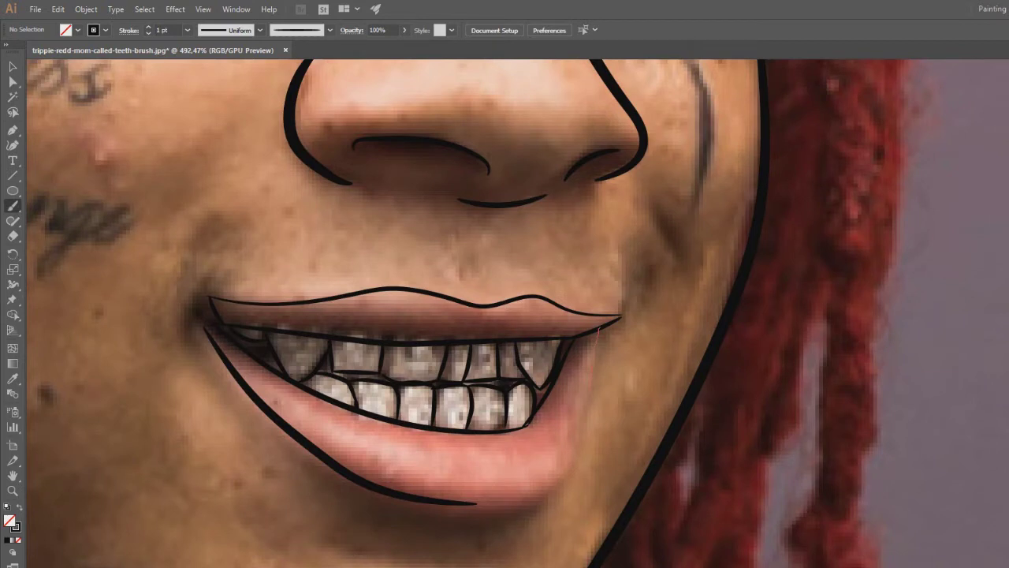
drag(599, 330, 443, 502)
Step: Delete the upper lip outline, redraw it between the mouth corners and set its stroke weight to 1 pt
key(v)
click(473, 304)
key(Delete)
key(b)
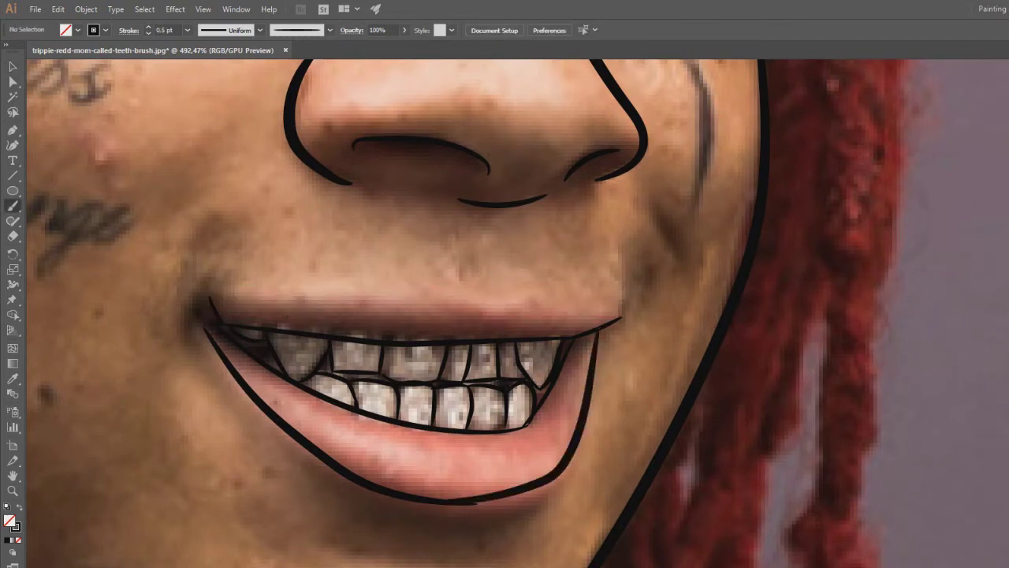
drag(208, 292, 618, 321)
key(v)
click(410, 297)
click(188, 30)
click(205, 87)
Step: Delete the short line at the mouth's near corner and redraw the upper lip outline starting from the lower lip's end
click(331, 244)
click(215, 310)
key(Delete)
click(237, 296)
mouse_move(206, 321)
mouse_down()
mouse_move(206, 332)
mouse_move(207, 319)
mouse_move(620, 318)
mouse_up()
key(ctrl+z)
key(Delete)
key(b)
Step: Examine the whole face's line art with the photo hidden
key(z)
drag(496, 318, 347, 318)
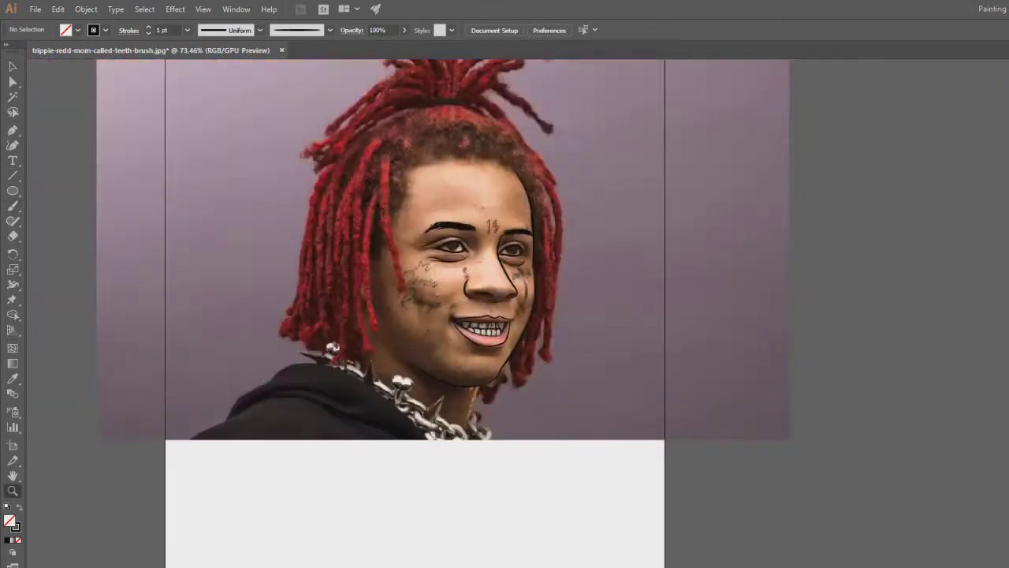
drag(473, 299, 524, 349)
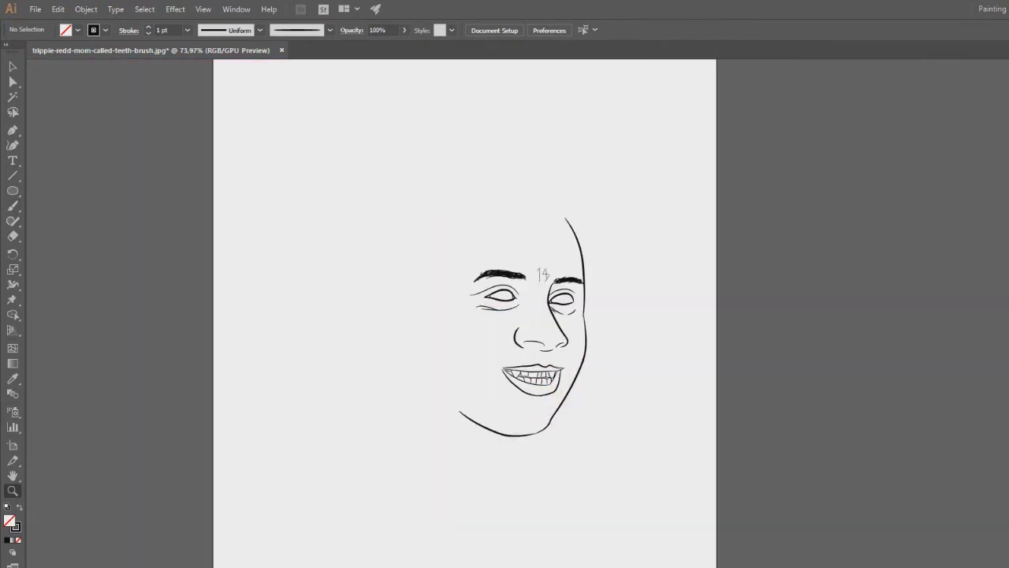
drag(604, 331, 678, 331)
mouse_move(520, 241)
mouse_down()
mouse_move(555, 240)
mouse_move(516, 240)
mouse_up()
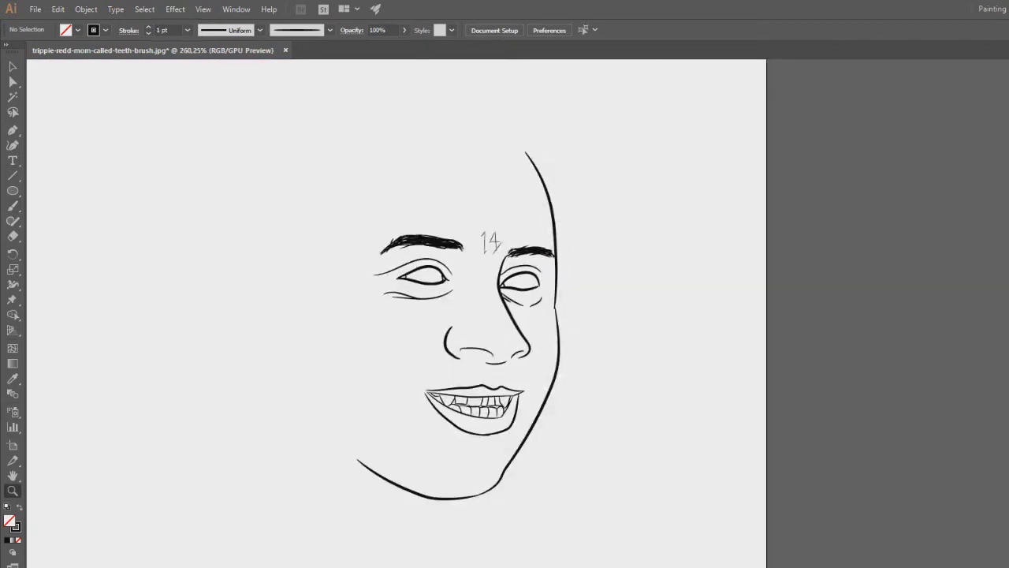
drag(483, 283, 539, 297)
mouse_move(539, 296)
mouse_down()
mouse_move(470, 286)
mouse_move(544, 285)
mouse_up()
drag(606, 313, 557, 312)
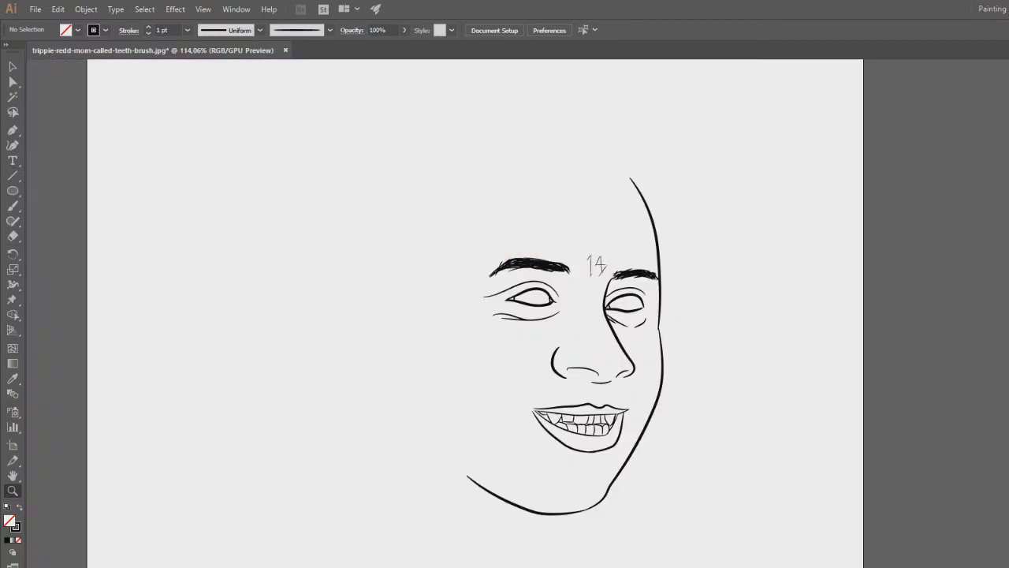
Step: Set the brush stroke to 0.25 pt and draw crease lines on the far cheek and at both mouth corners
drag(625, 405, 816, 405)
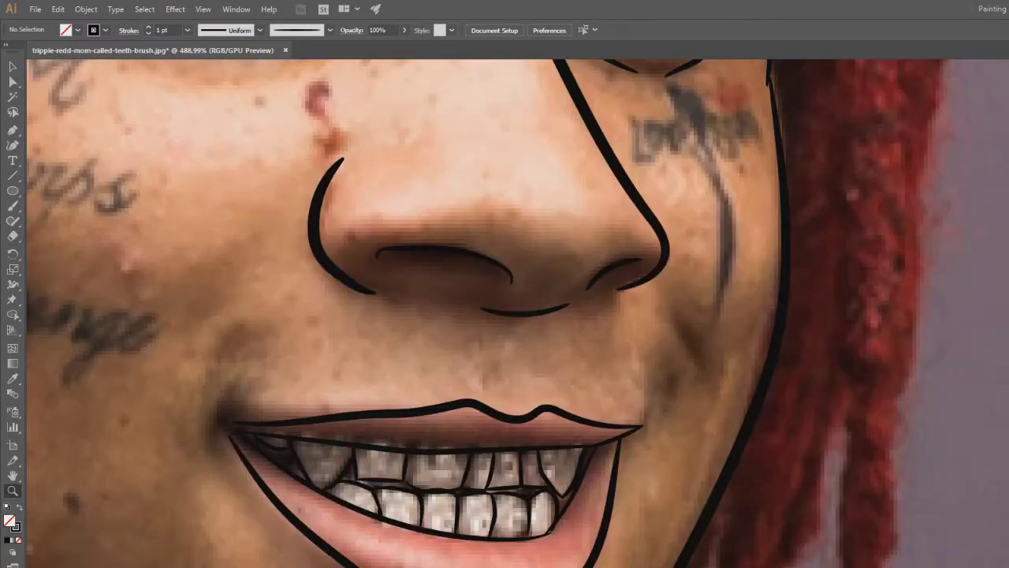
key(b)
click(187, 30)
click(197, 43)
drag(671, 311, 707, 377)
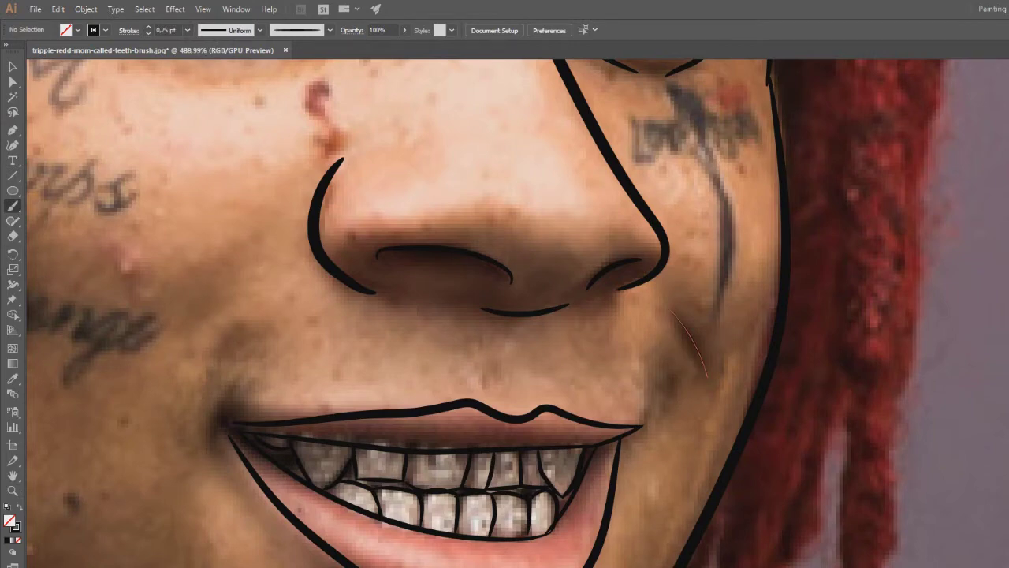
drag(637, 428, 661, 418)
drag(536, 355, 646, 319)
drag(349, 347, 331, 432)
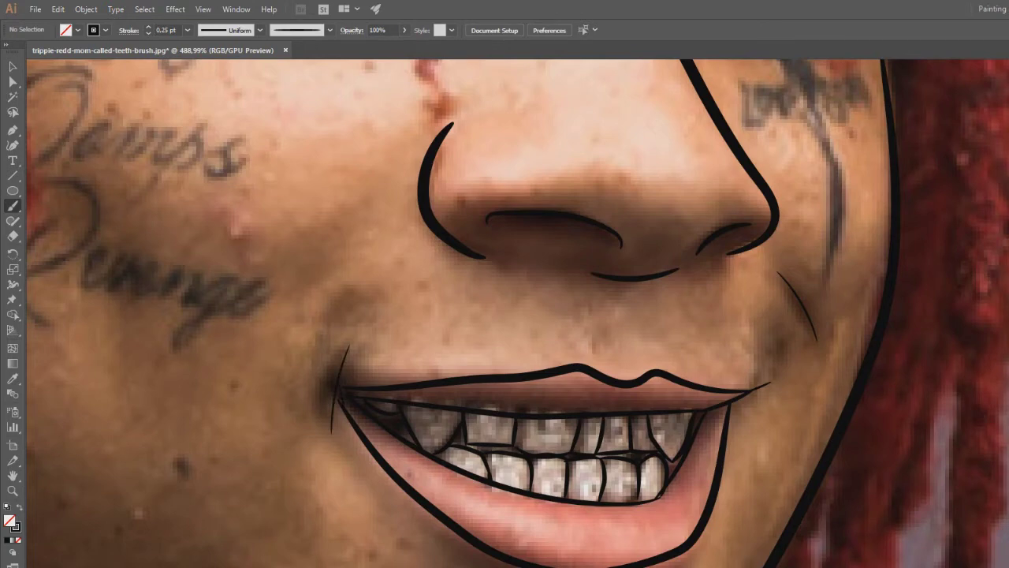
Step: Add thin crease lines below the near eye, beside its inner corner and at its outer corner
drag(442, 205, 678, 472)
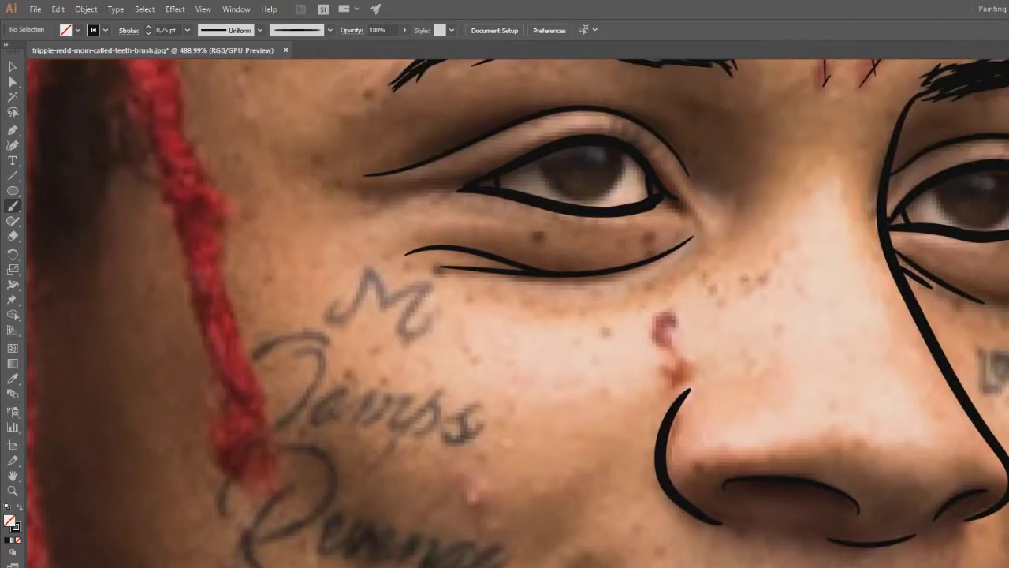
drag(527, 307, 615, 309)
drag(724, 185, 740, 225)
drag(726, 229, 711, 330)
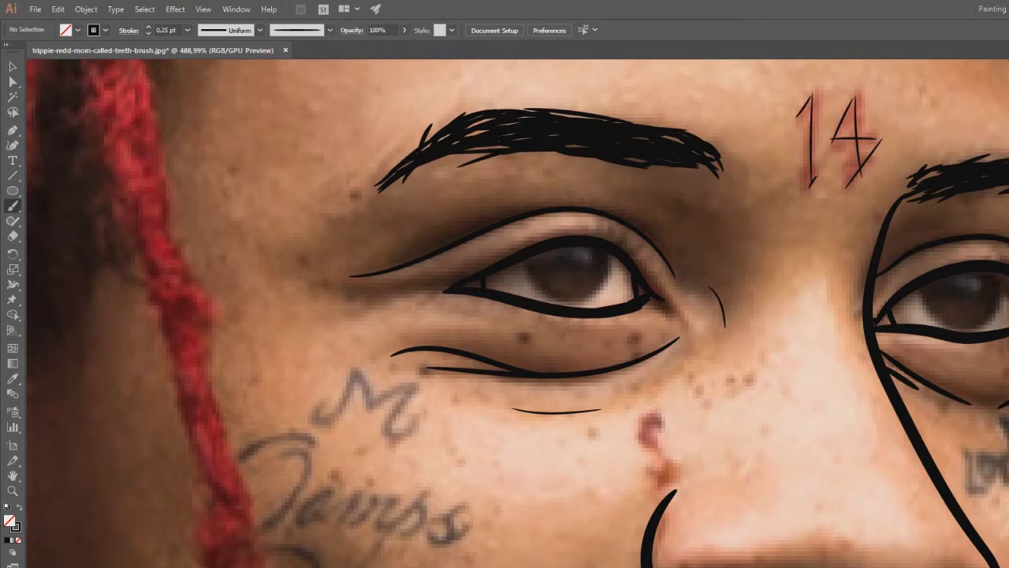
mouse_move(331, 288)
mouse_down()
mouse_move(448, 292)
mouse_move(339, 329)
mouse_up()
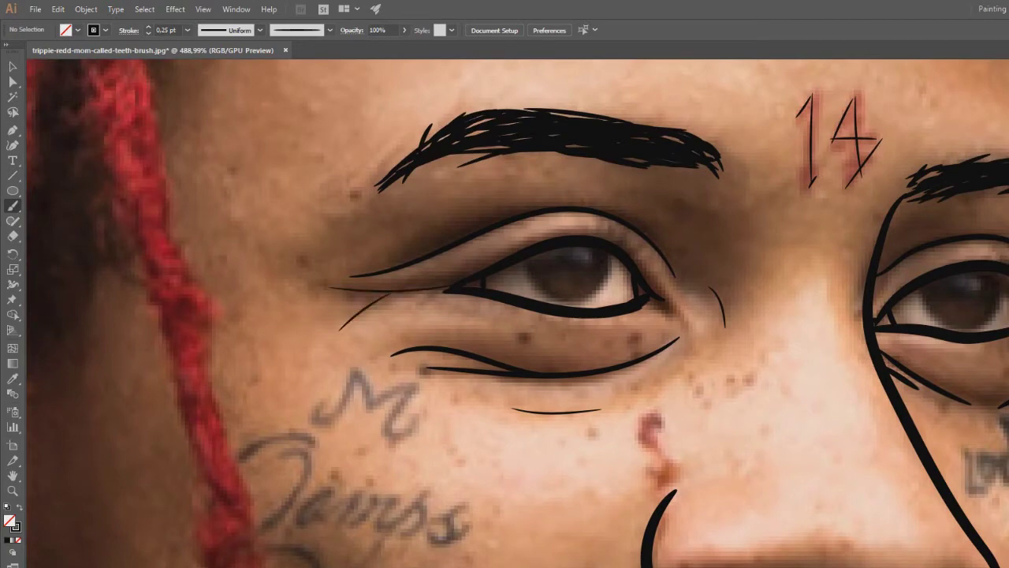
Step: Add a thin crease beside the far eye and trace the M and the upper word of the near cheek's tattoo
drag(757, 268, 259, 329)
drag(553, 342, 578, 406)
key(ctrl+z)
drag(555, 333, 579, 410)
drag(473, 331, 559, 316)
drag(614, 377, 630, 388)
scroll(517, 313, left, 3)
scroll(518, 313, up, 3)
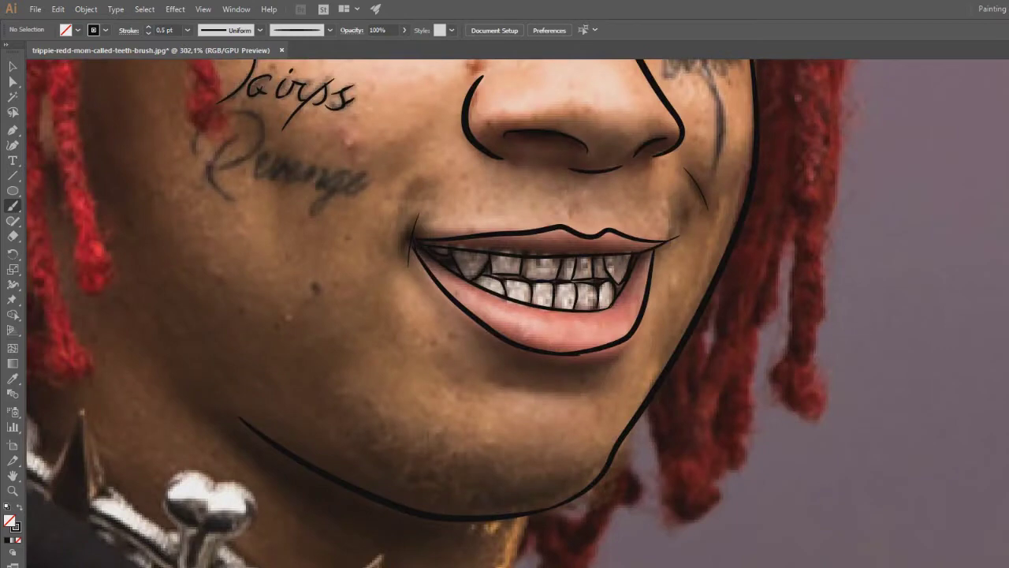
Step: Draw a curved 0.5 pt crease line on the chin just below the lower lip
drag(473, 377, 613, 399)
key(ctrl+z)
drag(481, 377, 585, 398)
drag(552, 315, 634, 397)
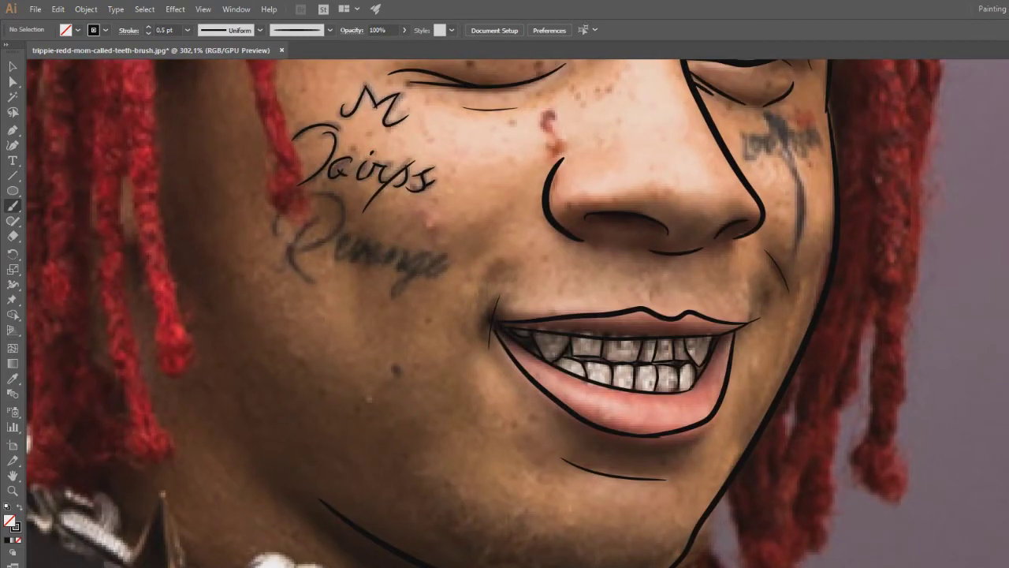
scroll(517, 313, up, 2)
scroll(518, 313, left, 1)
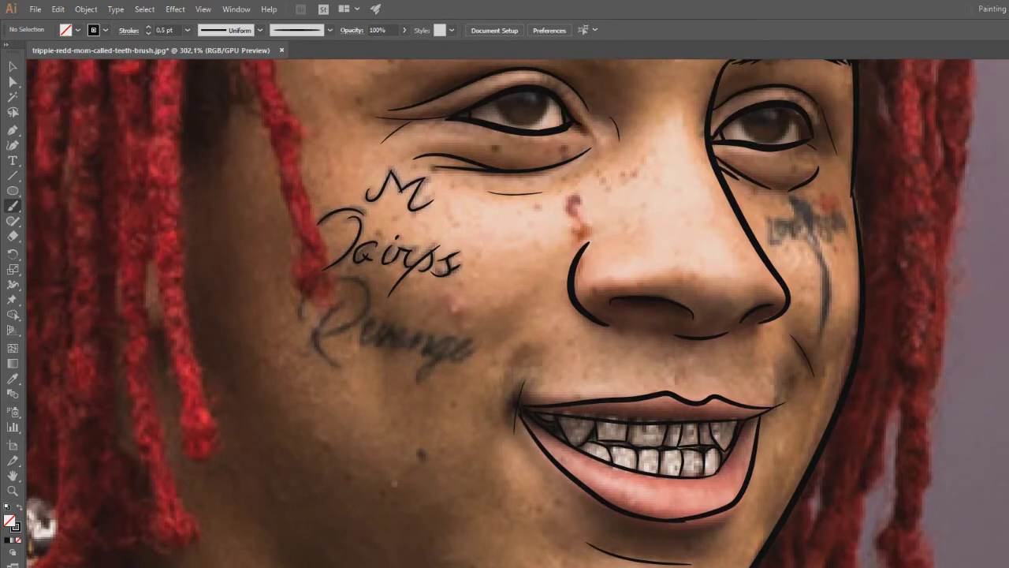
scroll(483, 365, down, 1)
scroll(483, 365, right, 2)
scroll(482, 365, down, 1)
scroll(482, 365, left, 2)
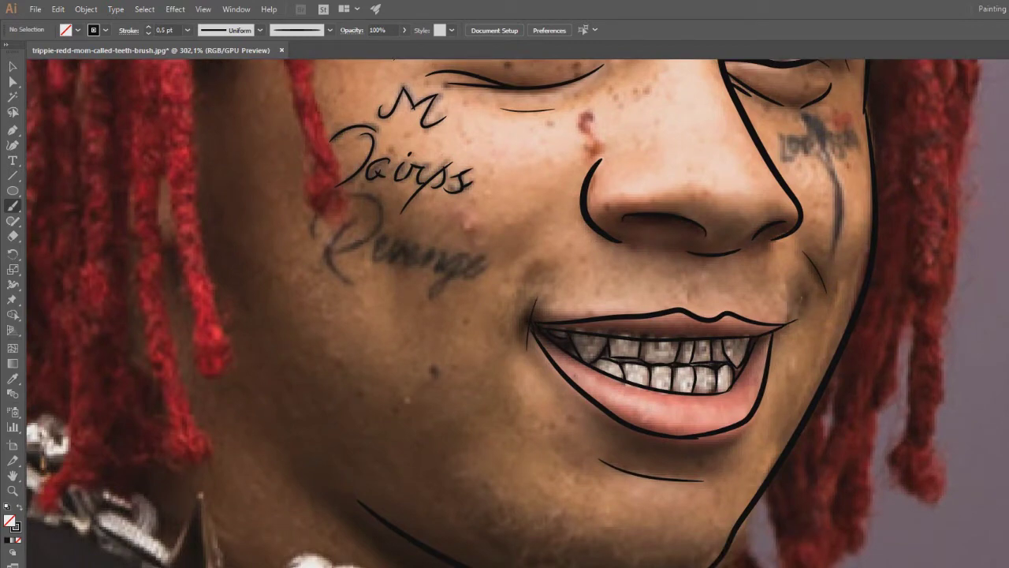
scroll(505, 313, up, 1)
scroll(505, 313, left, 1)
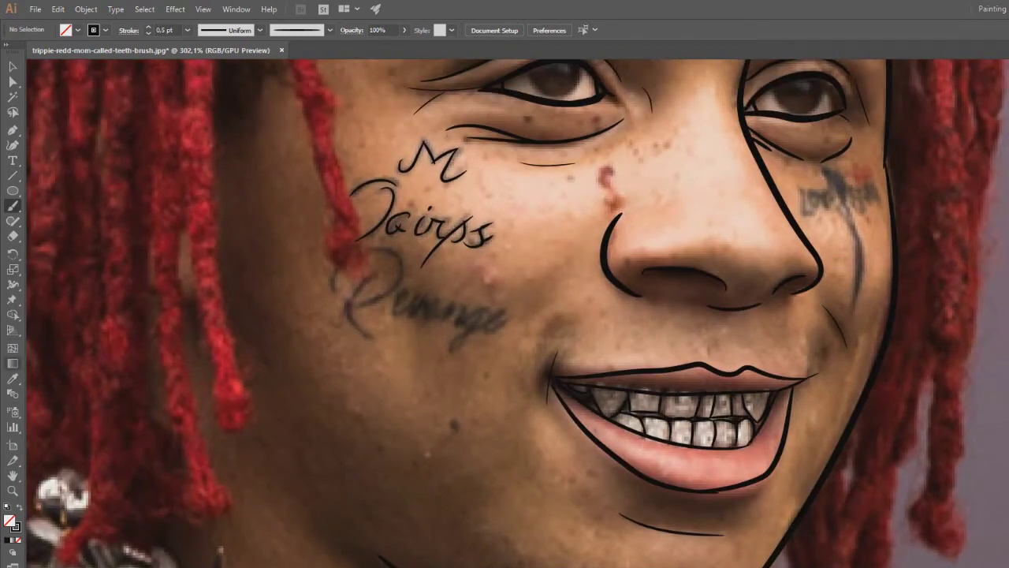
Step: Trace the curved stem and the small detached stroke of the R in the lower cheek tattoo
click(12, 490)
drag(386, 250, 519, 192)
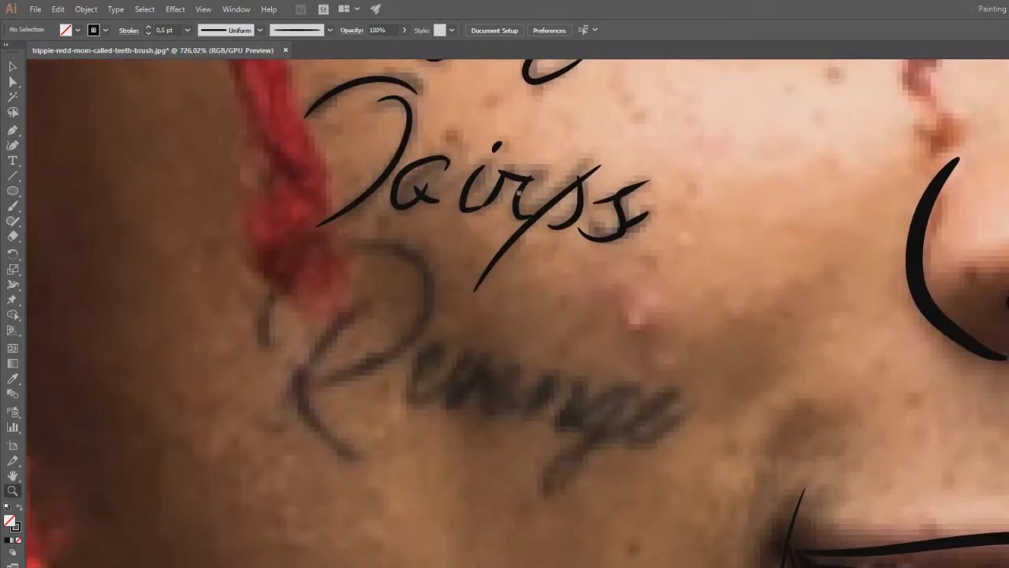
scroll(517, 313, up, 1)
scroll(517, 313, right, 1)
key(b)
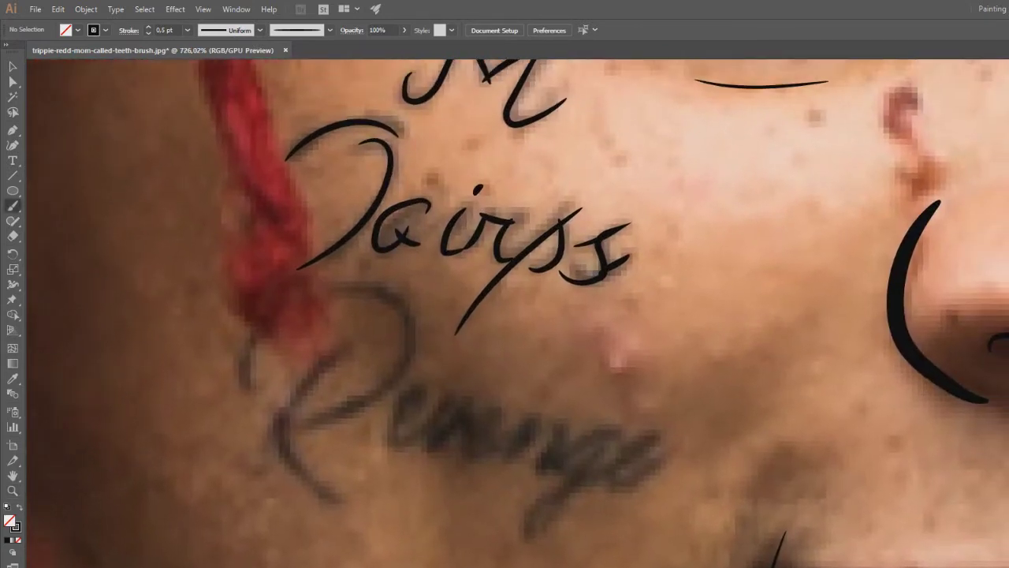
drag(337, 349, 309, 483)
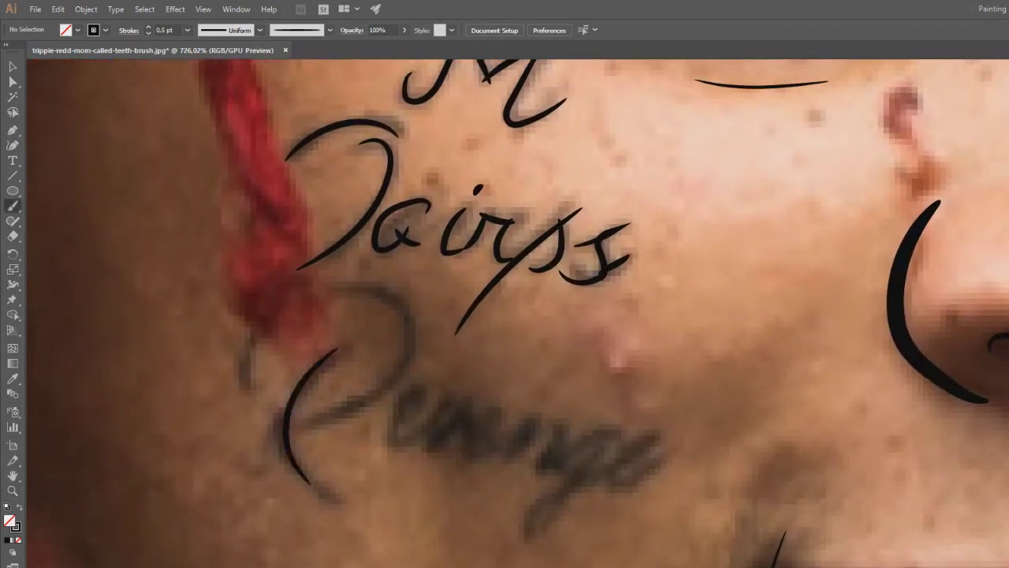
drag(253, 333, 250, 381)
key(ctrl+z)
drag(255, 338, 248, 391)
Step: Trace the bowl of the tattoo's R, replacing the first attempt with one that joins the stem
drag(412, 347, 378, 393)
key(z)
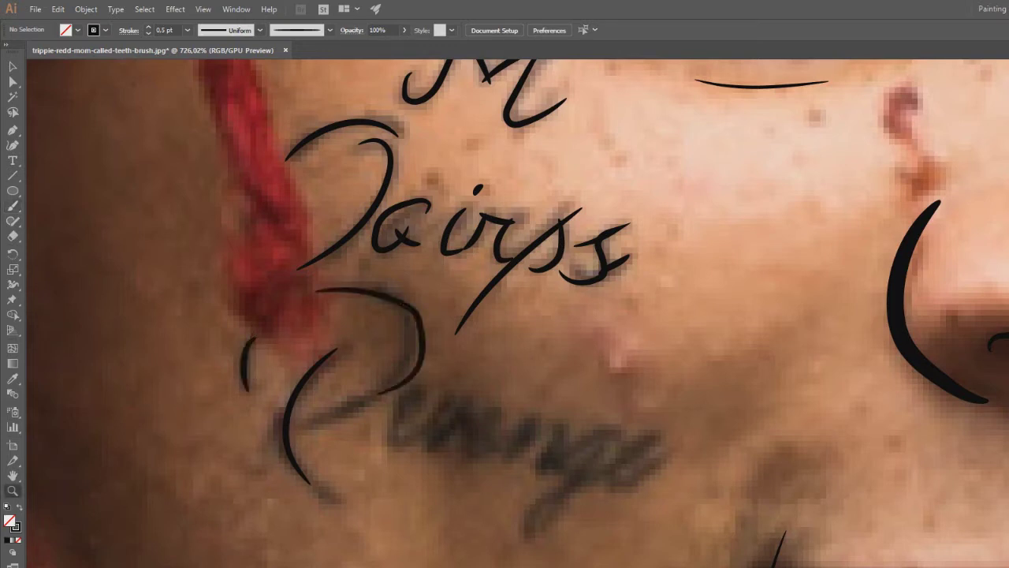
key(b)
key(ctrl+z)
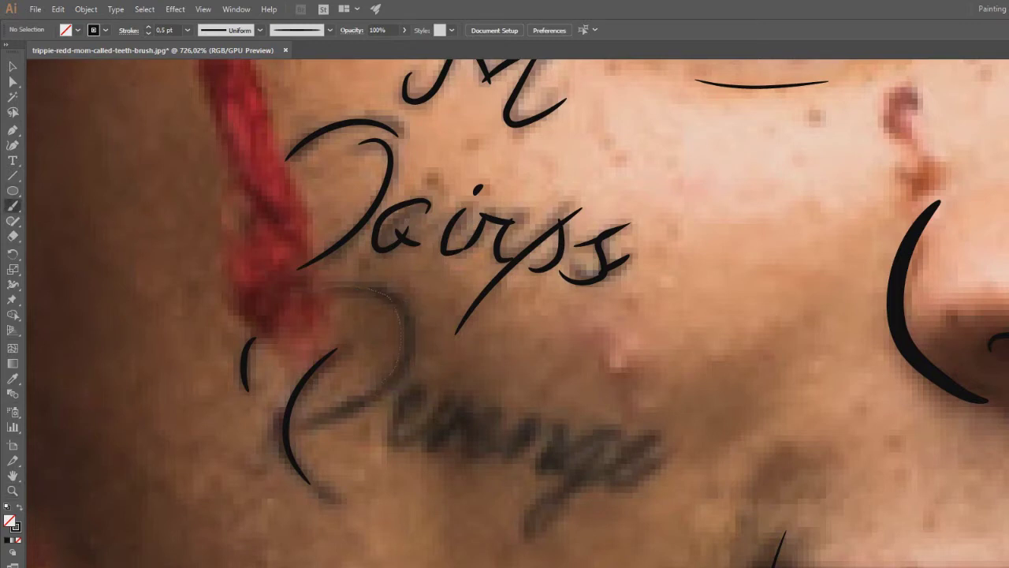
drag(341, 403, 286, 416)
scroll(513, 315, down, 2)
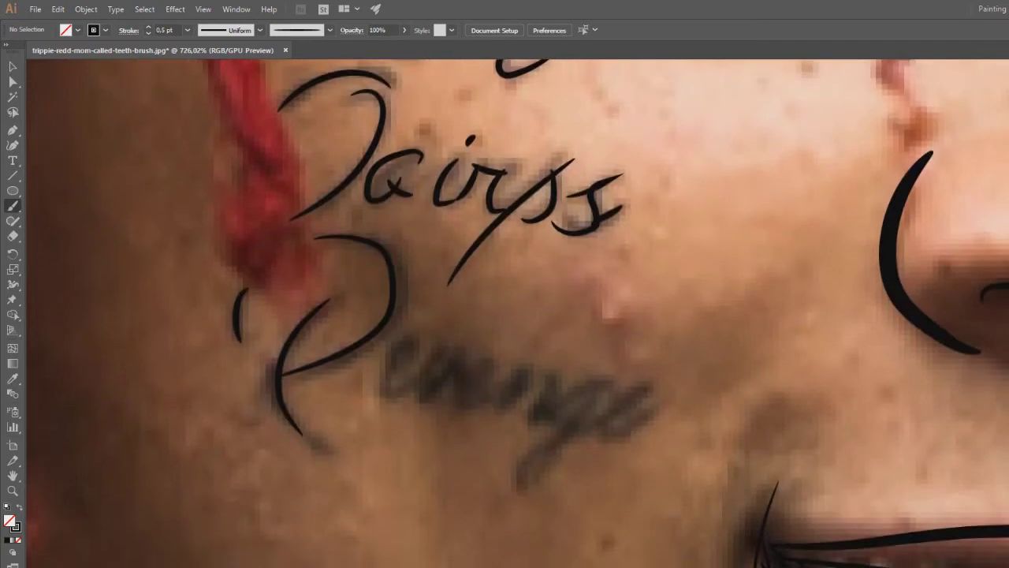
scroll(513, 315, up, 2)
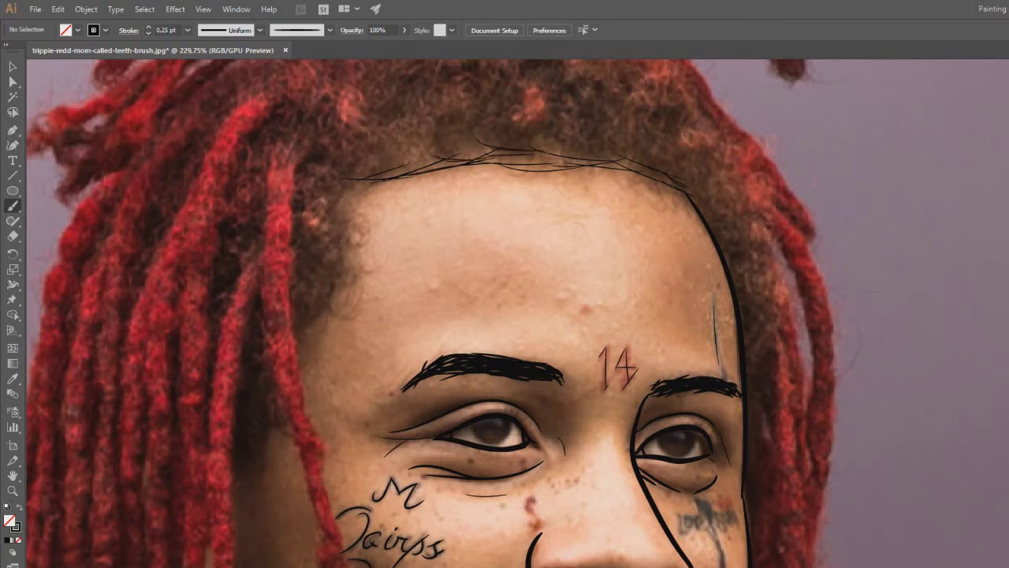
Step: Scribble curly 0.25 pt hairs along the near temple, continuing the hairline down from the forehead corner
mouse_move(352, 183)
mouse_down()
mouse_move(336, 205)
mouse_move(352, 201)
mouse_move(339, 208)
mouse_move(352, 218)
mouse_move(347, 251)
mouse_move(334, 248)
mouse_move(349, 238)
mouse_move(350, 265)
mouse_move(325, 318)
mouse_move(313, 309)
mouse_up()
drag(357, 266, 326, 323)
drag(347, 284, 338, 317)
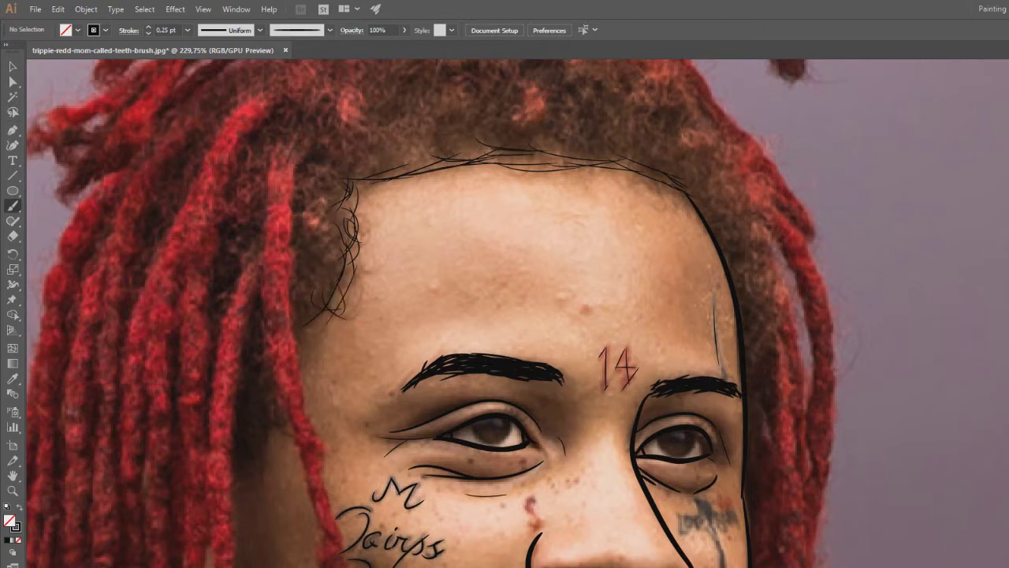
mouse_move(350, 273)
mouse_down()
mouse_move(342, 312)
mouse_move(324, 304)
mouse_up()
Step: Add short 0.25 pt wisps to the near sideburn beside the hanging front dreadlock
drag(441, 371, 410, 256)
drag(269, 208, 259, 245)
drag(283, 214, 273, 244)
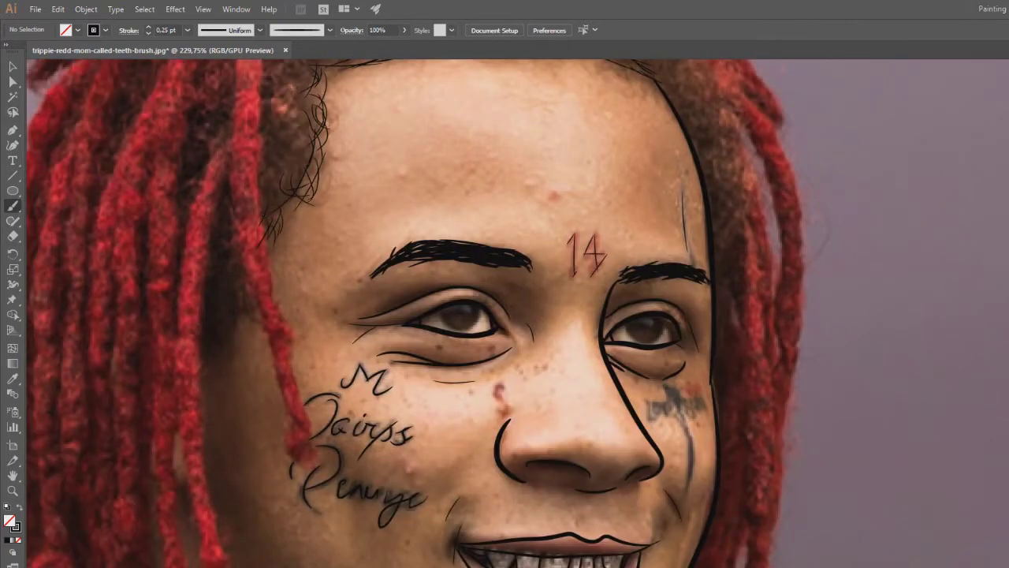
scroll(505, 315, up, 5)
scroll(505, 316, up, 2)
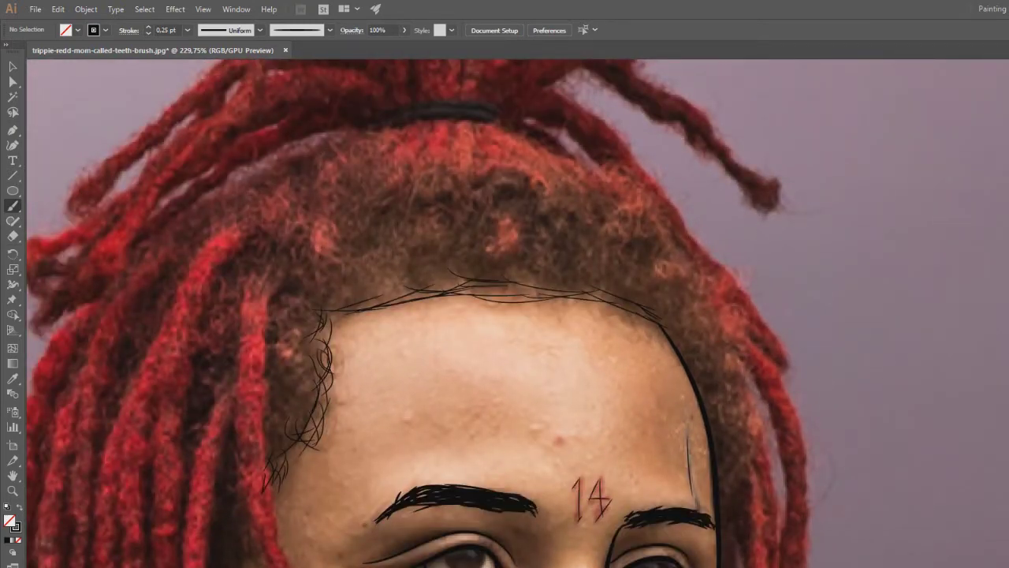
scroll(505, 315, down, 7)
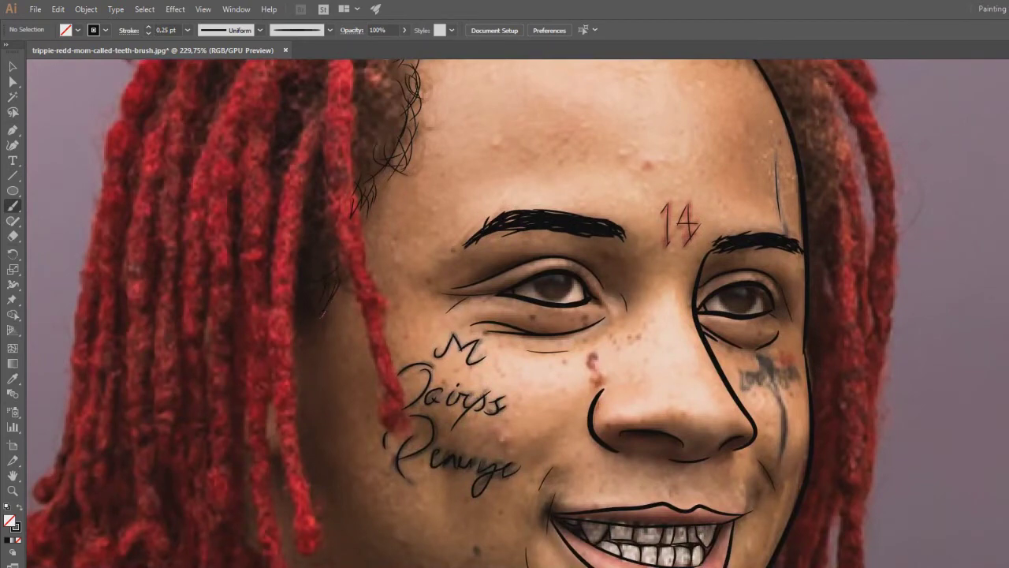
Step: Outline the front dreadlock hanging over the near cheek with 1 pt strokes, tracing both edges and the rounded tip
mouse_move(504, 315)
mouse_down()
mouse_move(390, 323)
mouse_move(576, 401)
mouse_up()
drag(425, 98, 429, 324)
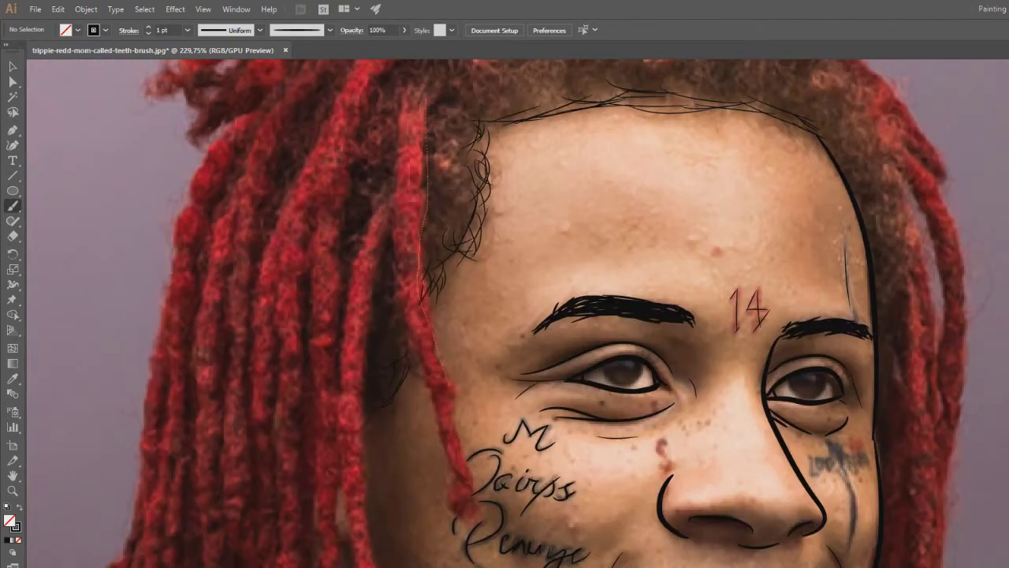
mouse_move(455, 394)
mouse_down()
mouse_move(475, 493)
mouse_move(498, 456)
mouse_up()
scroll(556, 313, up, 1)
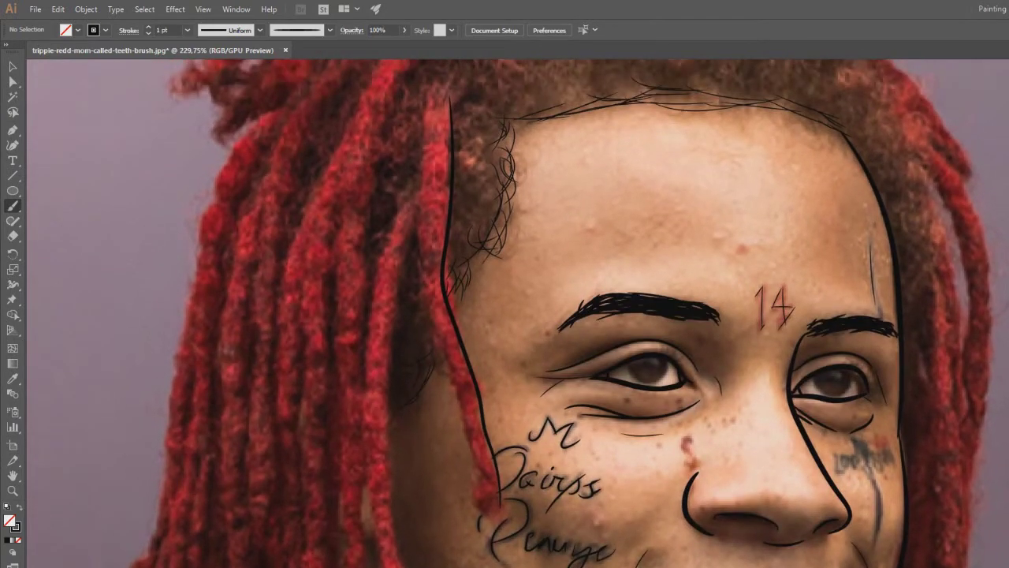
key(ctrl+z)
drag(425, 220, 423, 260)
drag(455, 379, 470, 435)
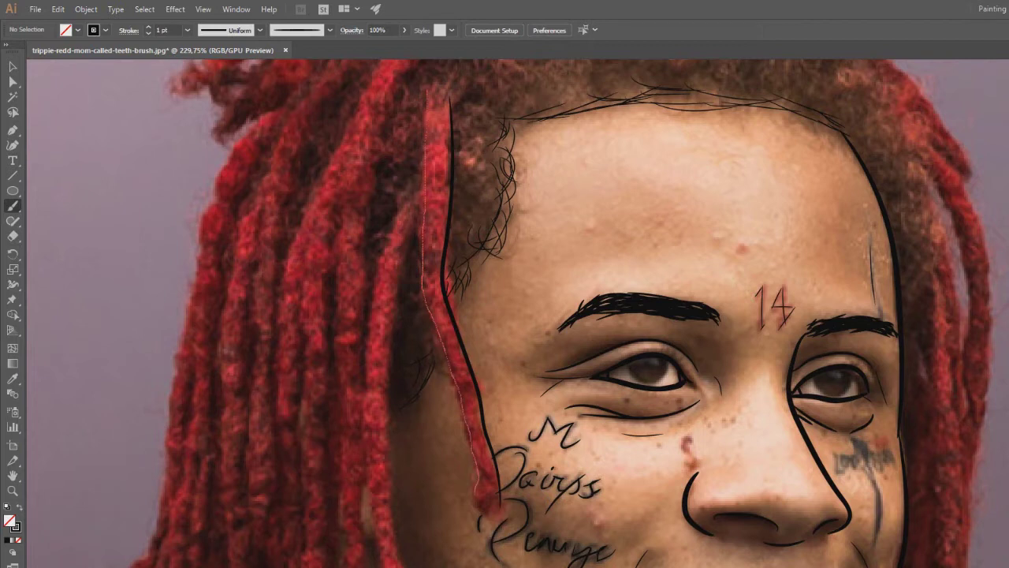
drag(498, 509, 501, 503)
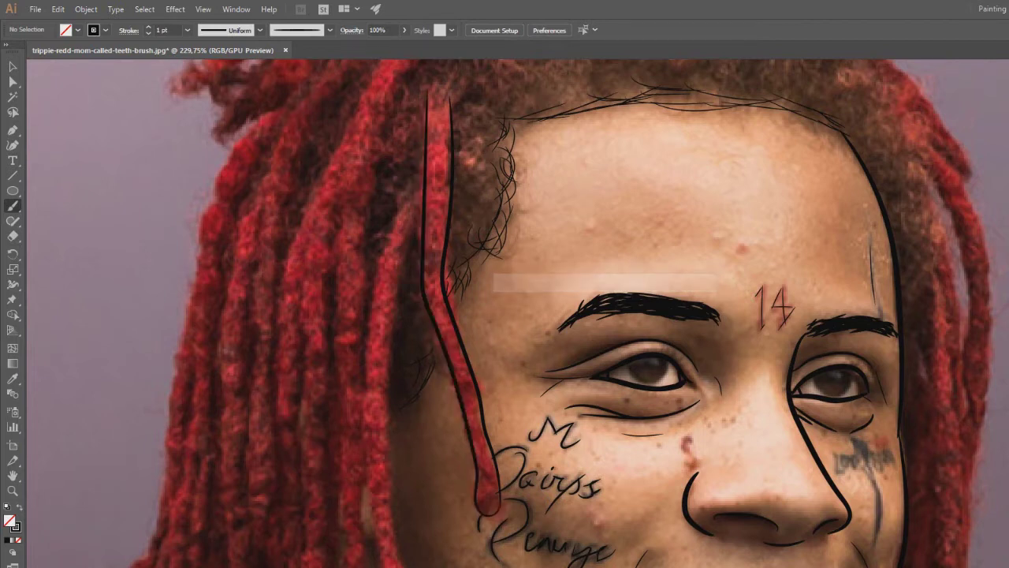
Step: Trace the black hair tie at the top of the head with 1 pt strokes
drag(500, 442, 458, 368)
drag(473, 83, 429, 143)
key(z)
drag(473, 315, 339, 328)
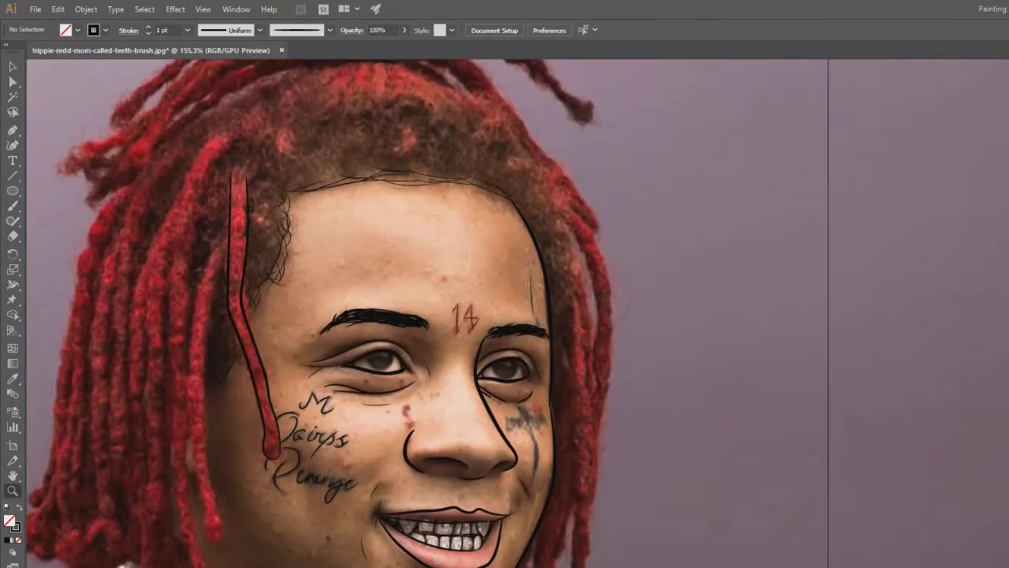
key(ctrl+shift+w)
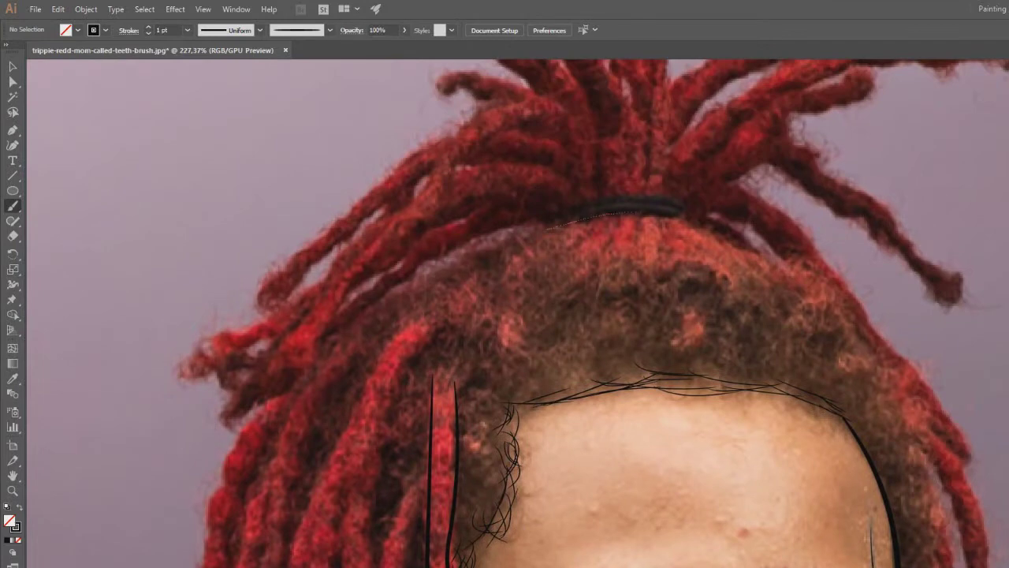
drag(678, 209, 550, 223)
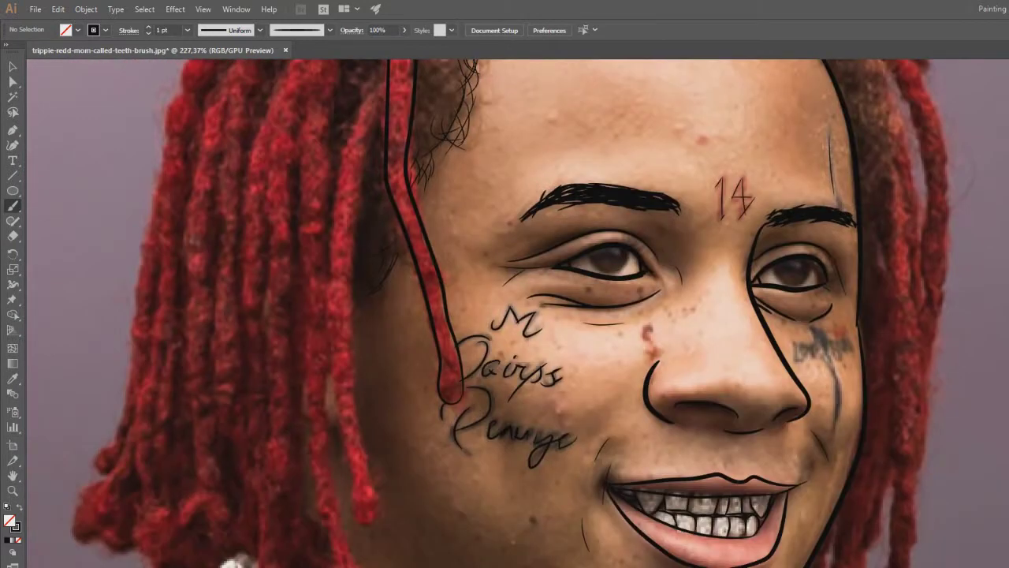
Step: Outline the next two long dreadlocks beside the front one, tracing their edges, tips and upper curved strand
mouse_move(381, 102)
mouse_down()
mouse_move(355, 298)
mouse_move(376, 522)
mouse_up()
drag(386, 441, 403, 515)
drag(350, 425, 374, 558)
mouse_move(410, 158)
mouse_down()
mouse_move(438, 290)
mouse_move(571, 269)
mouse_move(618, 216)
mouse_up()
mouse_move(618, 71)
mouse_down()
mouse_move(583, 132)
mouse_move(561, 344)
mouse_up()
drag(576, 102, 579, 130)
drag(579, 130, 527, 246)
mouse_move(527, 246)
mouse_down()
mouse_move(561, 75)
mouse_move(565, 337)
mouse_move(597, 551)
mouse_move(592, 449)
mouse_up()
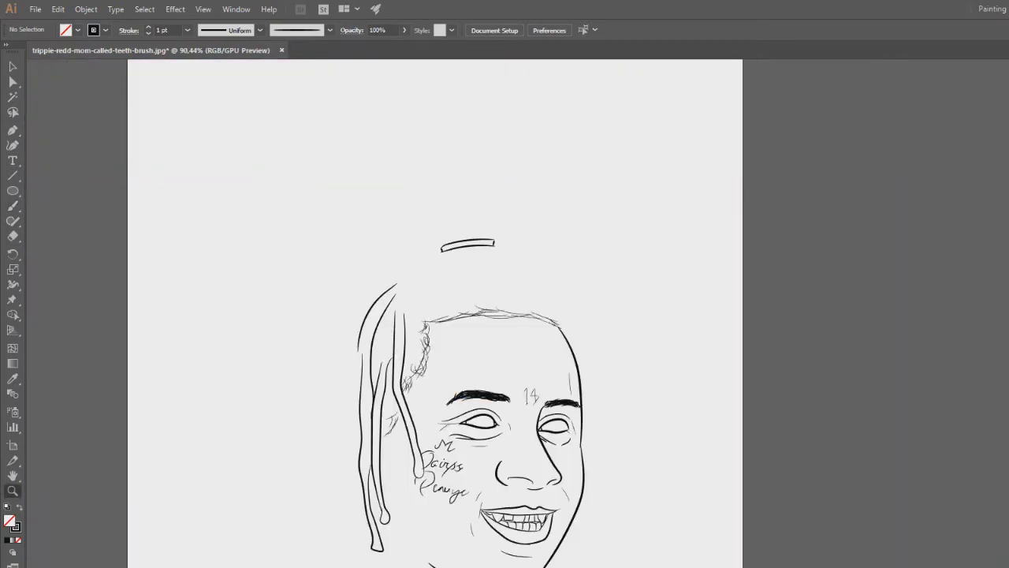
Step: Check the line art with the photo hidden and compare it with the photo, examining the face and traced dreadlocks
scroll(473, 355, down, 3)
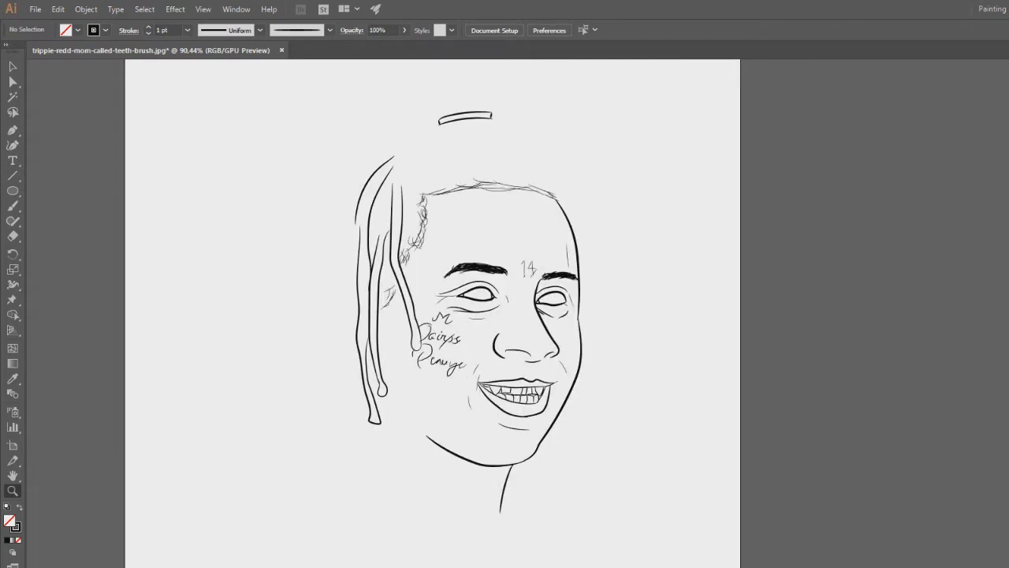
drag(518, 182, 469, 185)
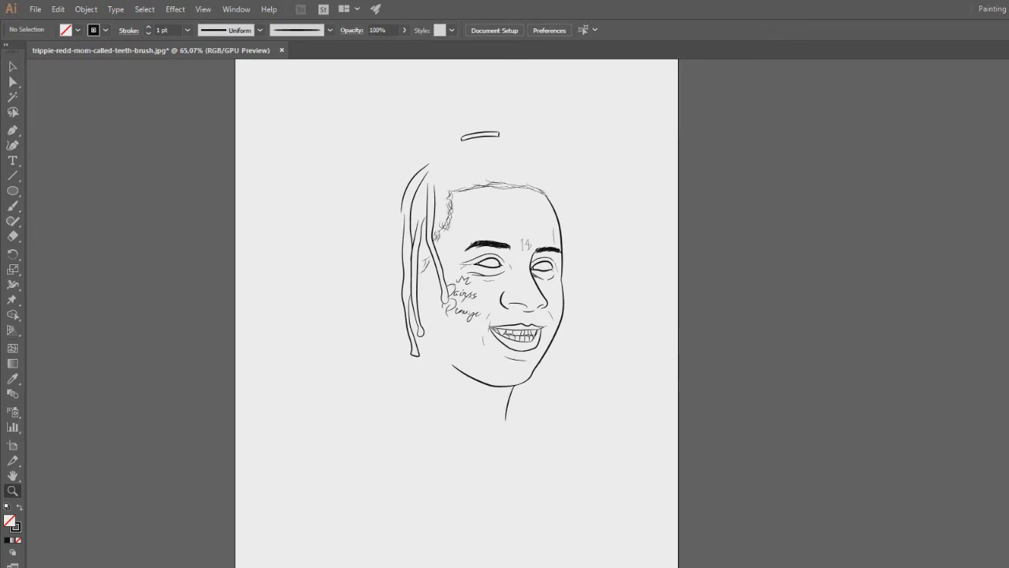
drag(538, 207, 593, 207)
drag(438, 306, 537, 306)
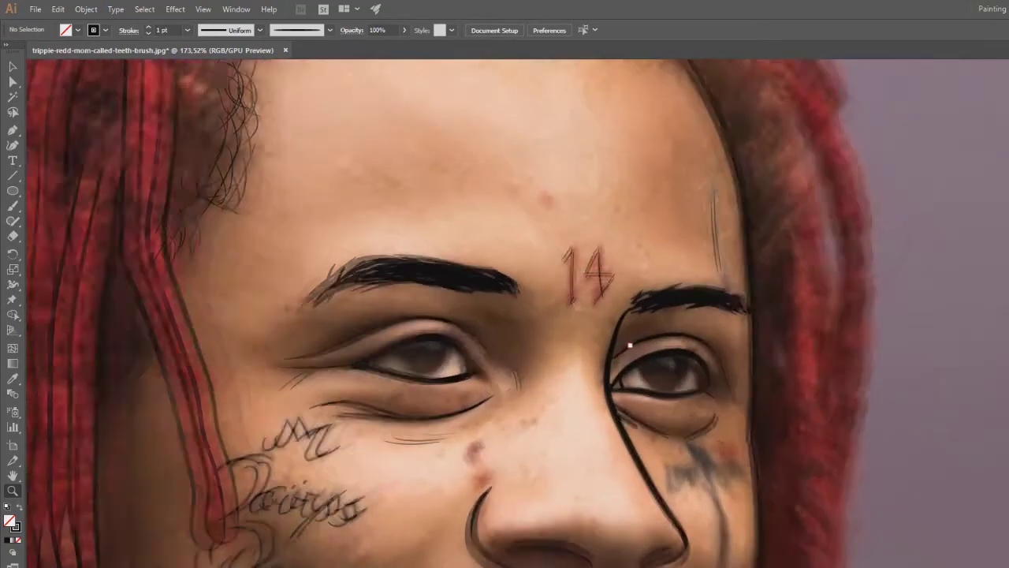
drag(675, 327, 569, 328)
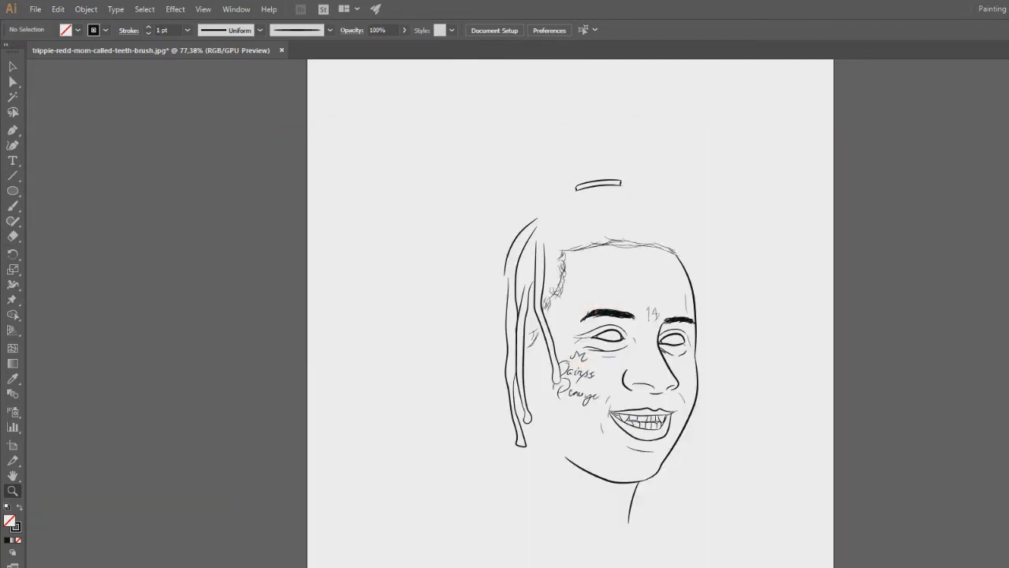
drag(556, 174, 557, 231)
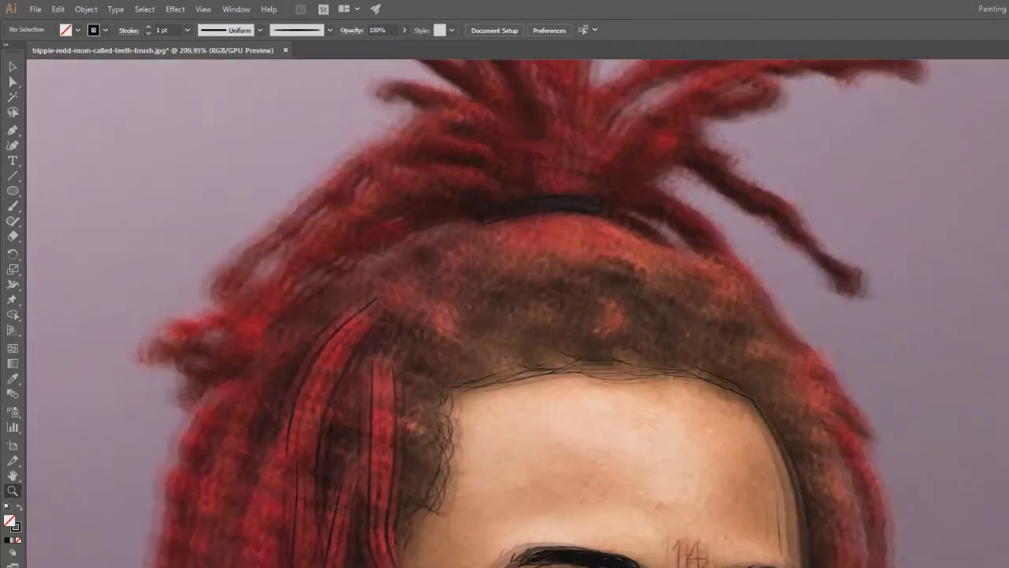
Step: Trace the crown's contour from the hair tie down the far side of the head with a 1 pt stroke
drag(505, 236, 595, 384)
key(b)
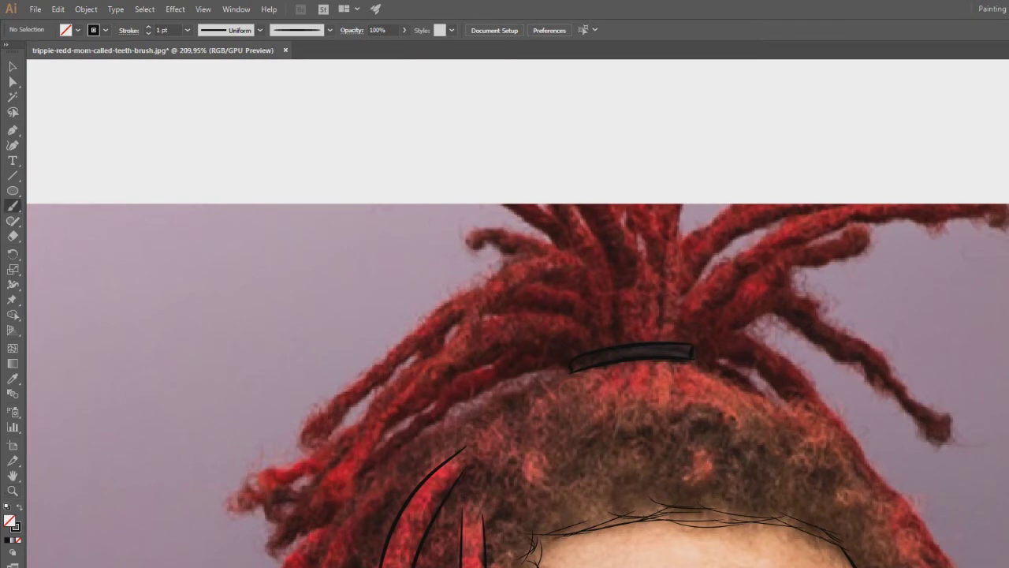
drag(568, 410, 449, 209)
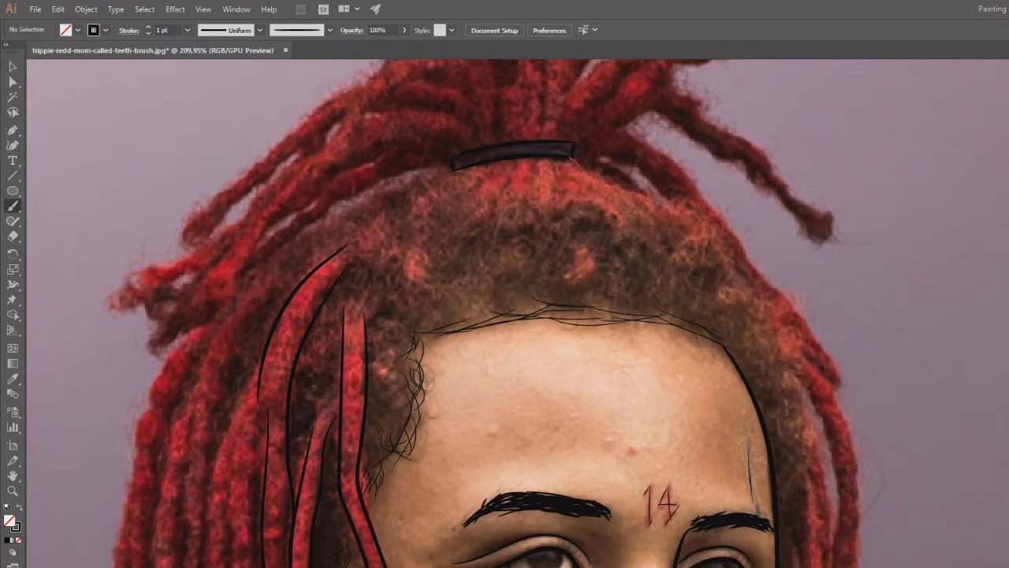
Step: Trace the curved outer edge of the next dreadlock outward from those already outlined
scroll(517, 313, down, 4)
scroll(517, 313, left, 5)
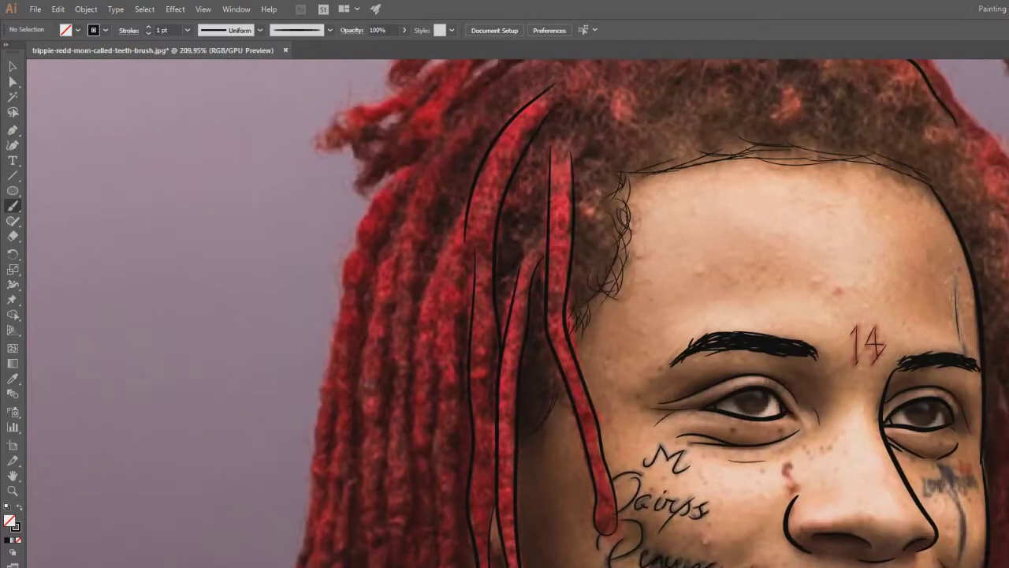
scroll(414, 552, down, 3)
scroll(414, 552, up, 1)
scroll(414, 552, left, 1)
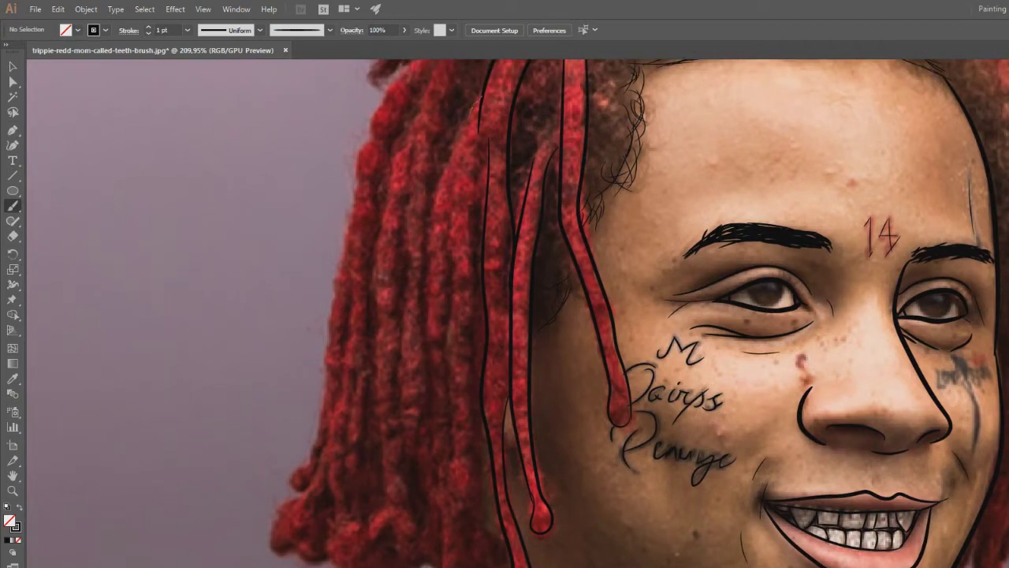
mouse_move(436, 194)
mouse_down()
mouse_move(429, 323)
mouse_move(444, 238)
mouse_up()
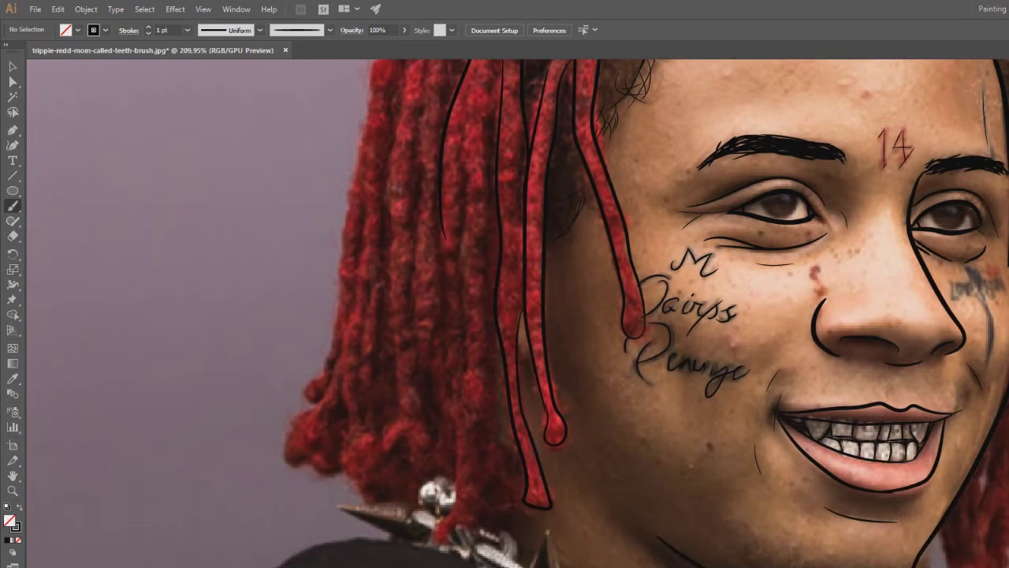
Step: Add the long inner edges of that outer dreadlock group and close its pointed tip above the chain
scroll(505, 316, up, 1)
scroll(504, 315, left, 1)
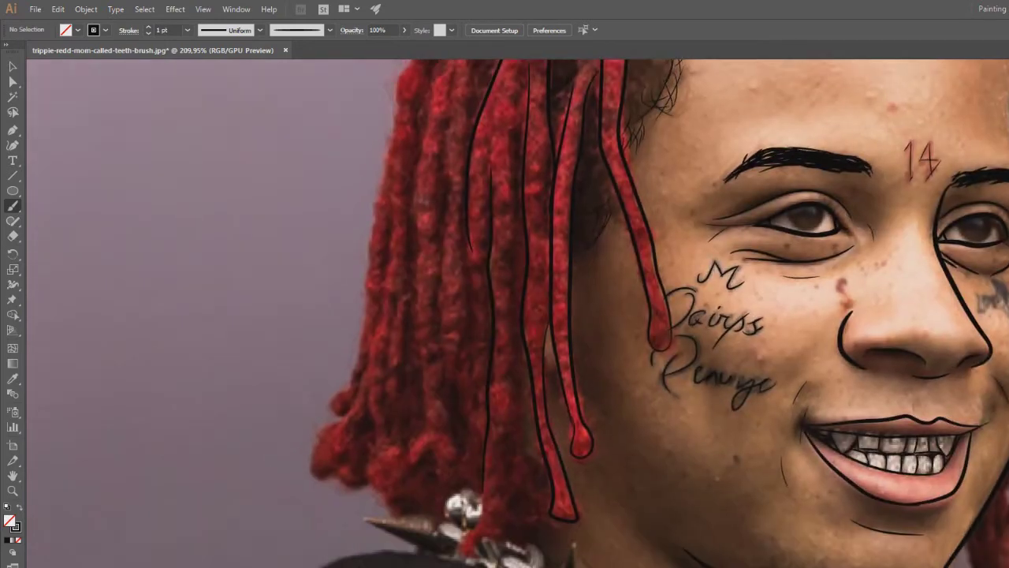
drag(517, 268, 504, 522)
drag(468, 551, 466, 555)
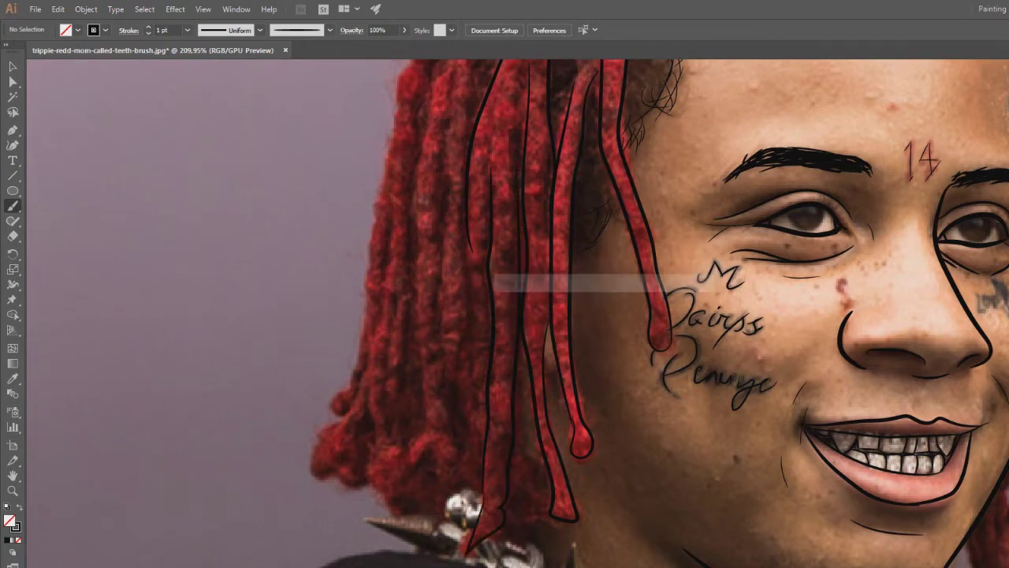
Step: Examine the traced dreadlocks, face and crown against the photo, from the hair tie down to the chain necklace
drag(505, 315, 396, 424)
scroll(505, 316, down, 3)
scroll(504, 316, right, 4)
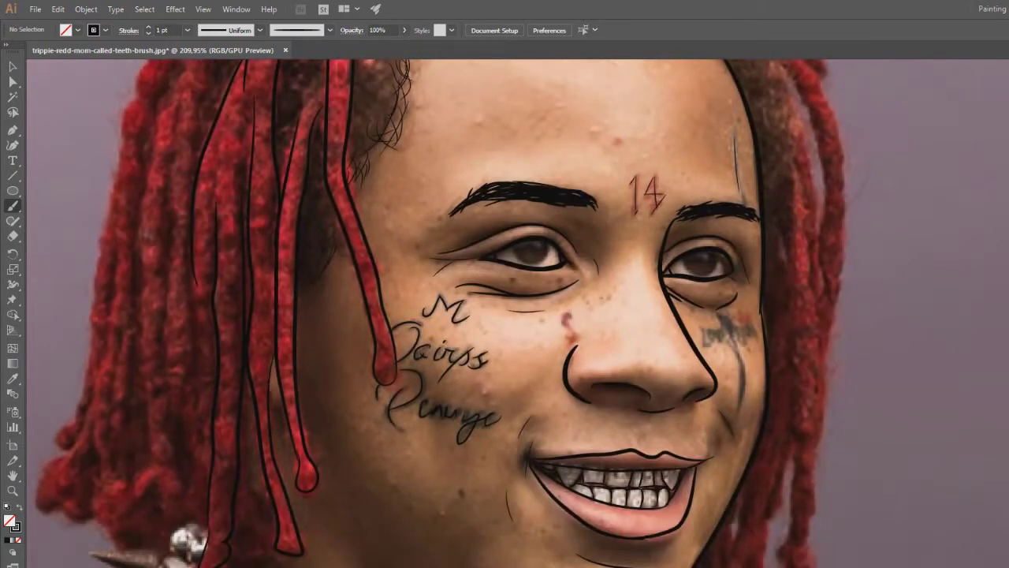
scroll(505, 316, up, 3)
scroll(505, 315, left, 1)
scroll(505, 316, right, 2)
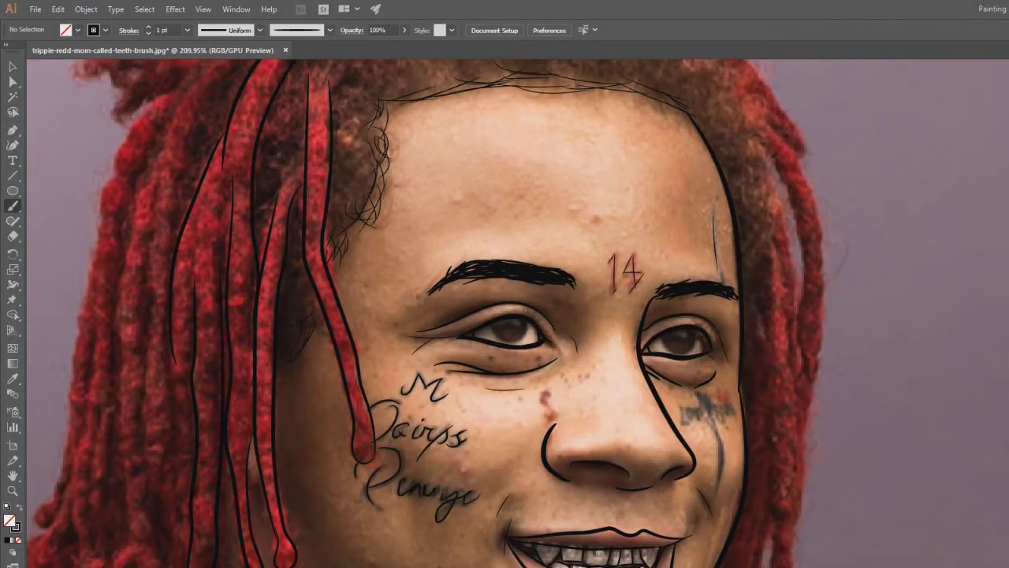
key(z)
drag(568, 389, 473, 390)
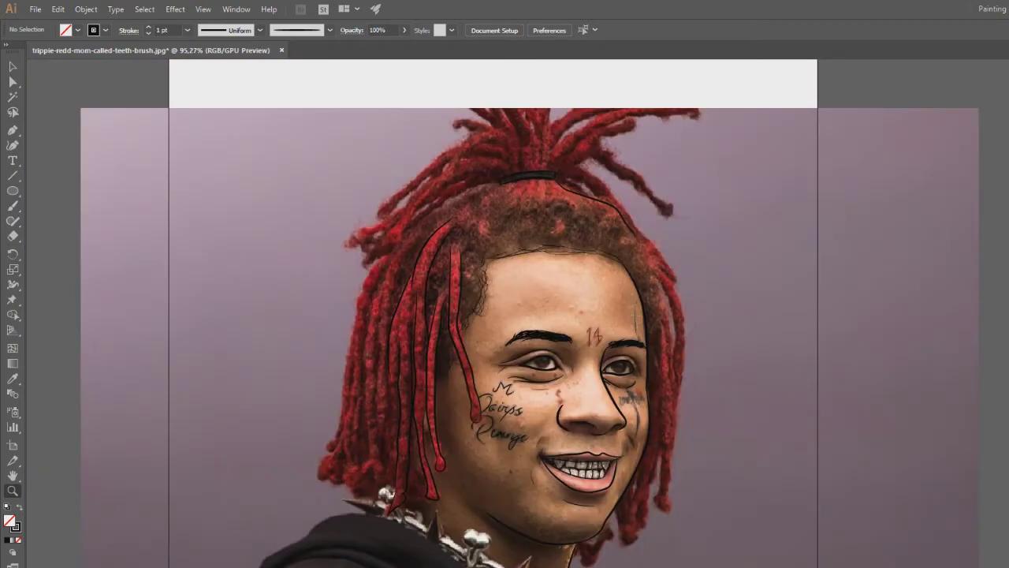
drag(630, 334, 732, 170)
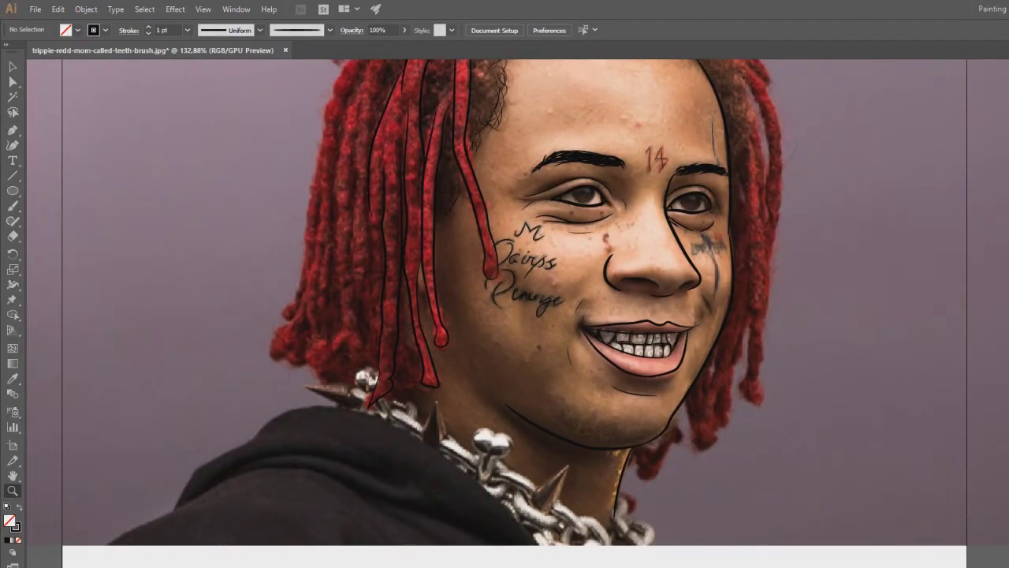
scroll(505, 313, down, 3)
drag(504, 313, 514, 308)
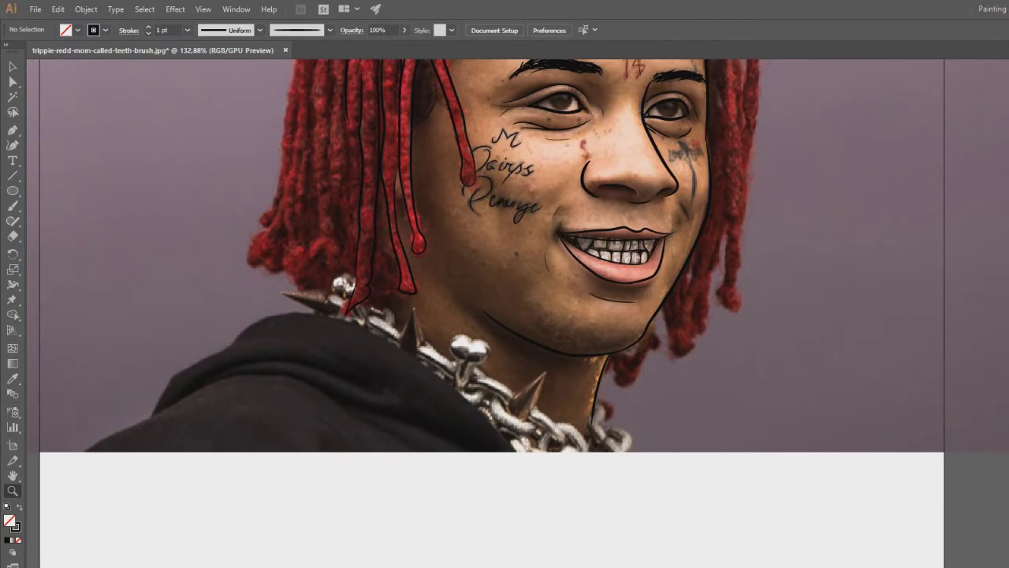
scroll(492, 314, up, 6)
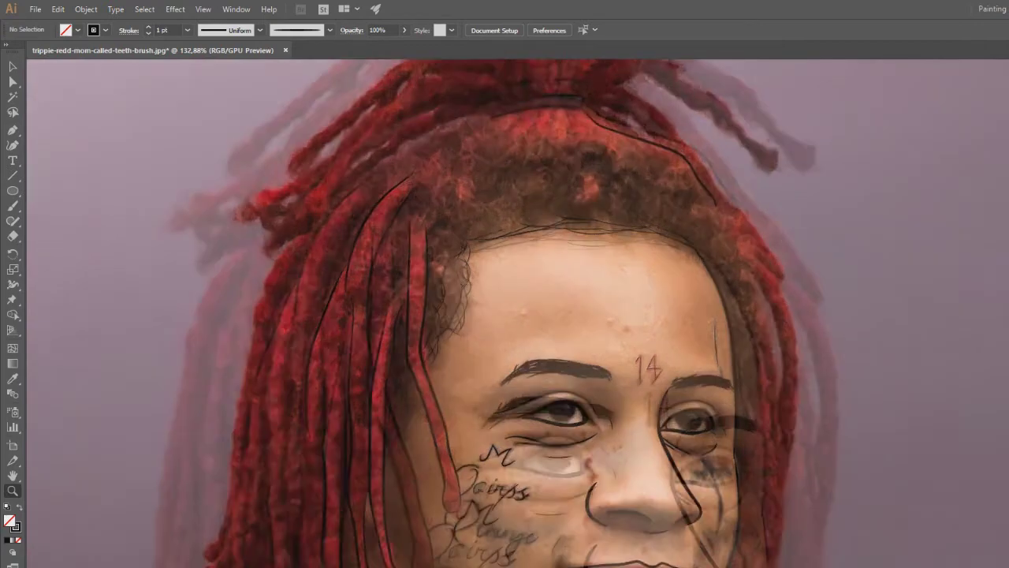
mouse_move(505, 313)
mouse_down()
mouse_move(552, 313)
mouse_move(507, 327)
mouse_move(624, 313)
mouse_up()
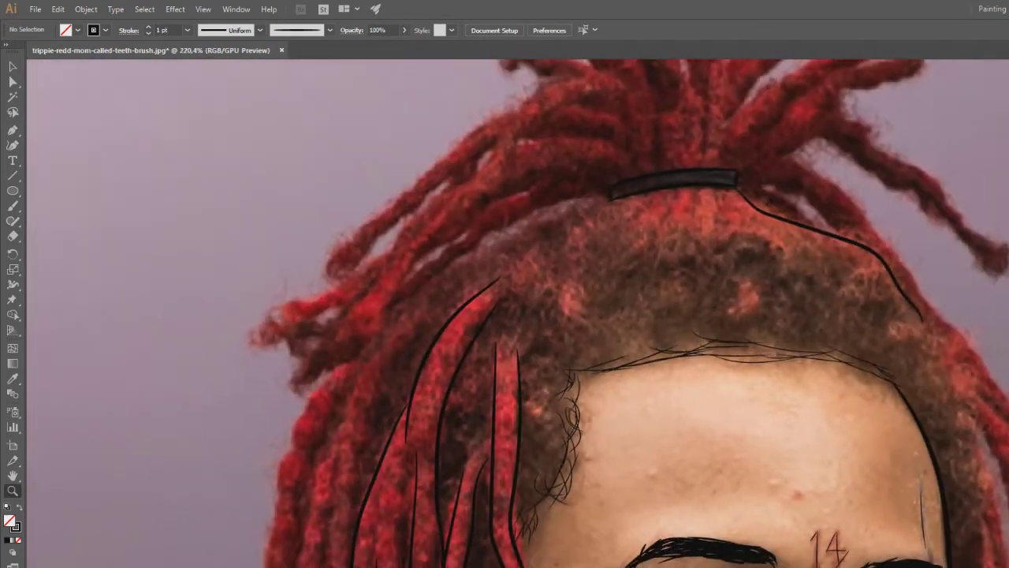
key(b)
drag(506, 237, 449, 264)
drag(504, 316, 440, 276)
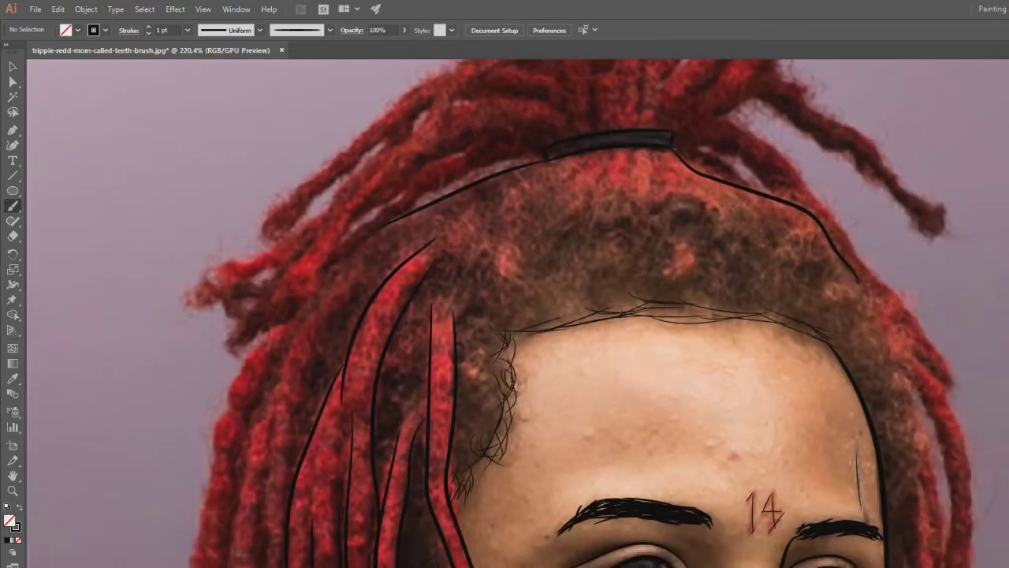
key(ctrl+z)
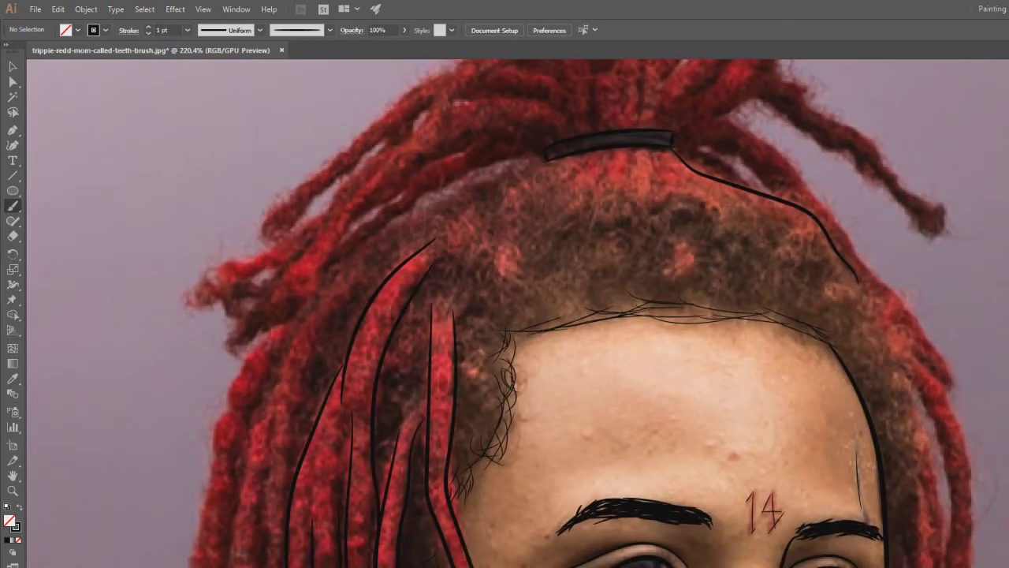
Step: Choose a thinner stroke and draw the loose, overlapping hair contour across the crown and down past the far temple
scroll(504, 315, down, 2)
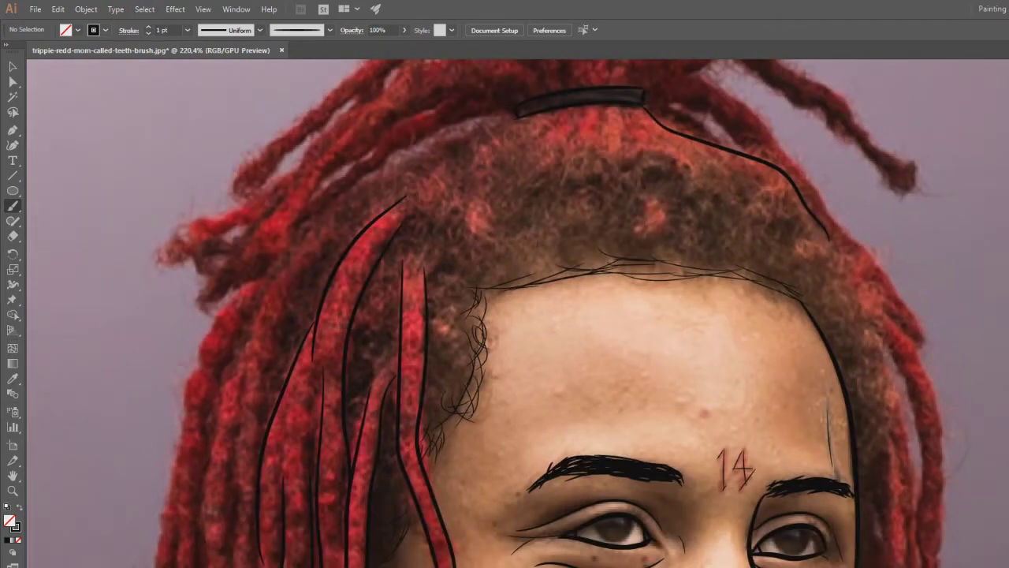
click(187, 30)
click(206, 57)
drag(569, 142, 645, 157)
mouse_move(638, 154)
mouse_down()
mouse_move(688, 151)
mouse_move(706, 169)
mouse_move(751, 158)
mouse_move(776, 183)
mouse_up()
drag(746, 160, 802, 203)
mouse_move(798, 240)
mouse_down()
mouse_move(847, 260)
mouse_move(881, 401)
mouse_move(867, 462)
mouse_move(875, 482)
mouse_up()
mouse_move(567, 410)
mouse_down()
mouse_move(503, 279)
mouse_move(522, 369)
mouse_up()
Step: Trace the hair mass contour from the crown down the near side to the front dreadlock, undoing the last stray stroke
drag(505, 268, 595, 330)
drag(618, 168, 542, 207)
mouse_move(552, 192)
mouse_down()
mouse_move(476, 242)
mouse_move(466, 291)
mouse_up()
drag(489, 284, 506, 355)
drag(473, 292, 532, 254)
key(ctrl+z)
Step: Set the stroke to 0.25 pt and add fine strands inside the near-side hair and along the traced dreadlocks
click(188, 30)
click(209, 43)
mouse_move(489, 355)
mouse_down()
mouse_move(557, 209)
mouse_move(598, 244)
mouse_up()
drag(594, 260, 597, 278)
drag(594, 287, 595, 316)
drag(597, 373, 605, 395)
drag(563, 473, 595, 330)
drag(582, 223, 584, 243)
drag(576, 270, 575, 315)
drag(574, 344, 583, 456)
drag(552, 308, 546, 425)
drag(547, 426, 570, 383)
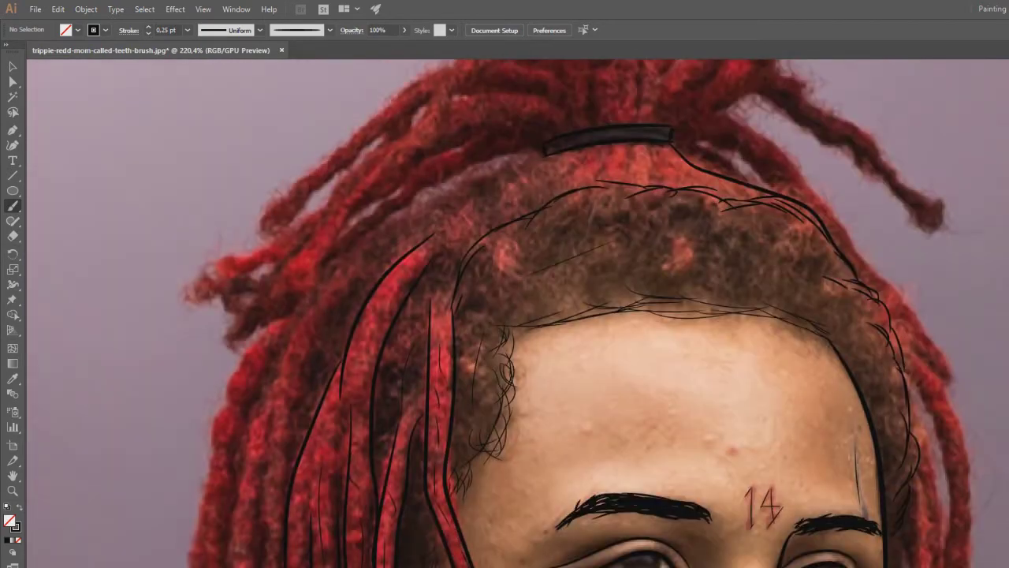
Step: Add fine 0.25 pt texture strands across the crown hair, above the forehead hairline and down both temples
drag(638, 228, 701, 235)
mouse_move(659, 215)
mouse_down()
mouse_move(708, 217)
mouse_move(801, 265)
mouse_up()
mouse_move(731, 279)
mouse_down()
mouse_move(785, 292)
mouse_move(850, 333)
mouse_up()
drag(882, 387, 897, 446)
drag(535, 231, 514, 269)
drag(488, 294, 479, 341)
key(ctrl+minus)
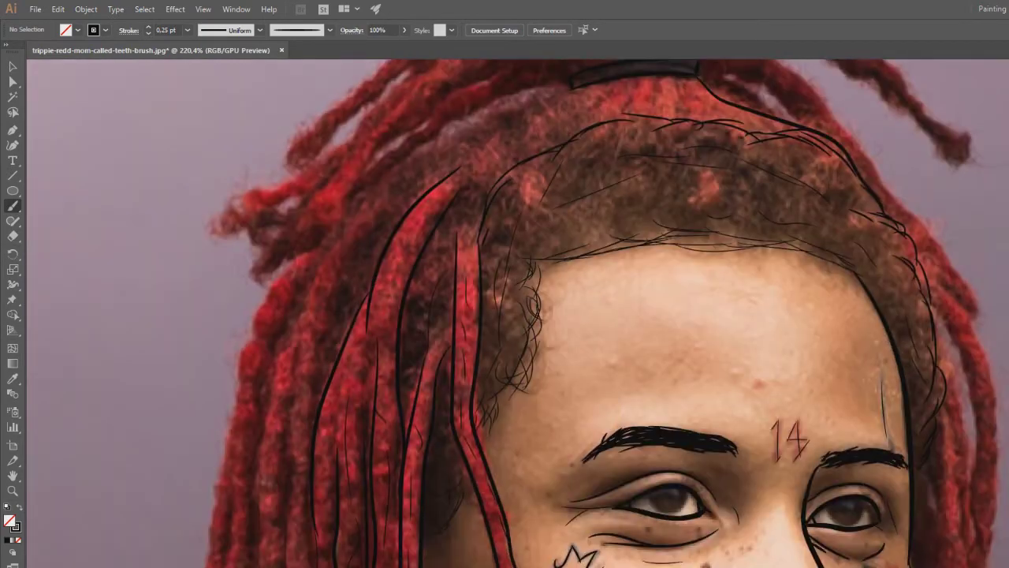
Step: Set the stroke to 1 pt and outline two upright, round-tipped dreadlocks rising from the hair tie past the photo's upper edge
key(z)
key(ctrl+shift+w)
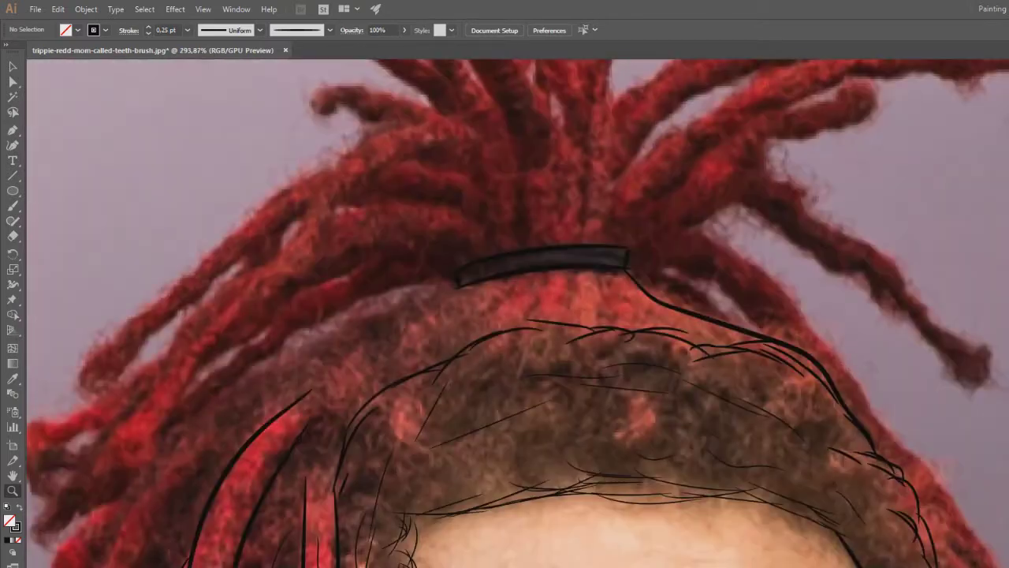
key(b)
click(187, 30)
click(203, 85)
drag(552, 197, 578, 354)
drag(496, 167, 601, 338)
drag(599, 332, 598, 400)
drag(598, 155, 596, 339)
mouse_move(600, 149)
mouse_down()
mouse_move(639, 108)
mouse_move(623, 236)
mouse_move(635, 316)
mouse_up()
drag(496, 168, 547, 355)
mouse_move(552, 418)
mouse_down()
mouse_move(527, 170)
mouse_move(379, 184)
mouse_up()
Step: Trace the dreadlocks falling from the hair tie down the far side of the head, undoing stray strokes
drag(481, 194, 601, 250)
key(ctrl+z)
mouse_move(481, 194)
mouse_down()
mouse_move(504, 196)
mouse_move(611, 258)
mouse_up()
drag(482, 174, 538, 149)
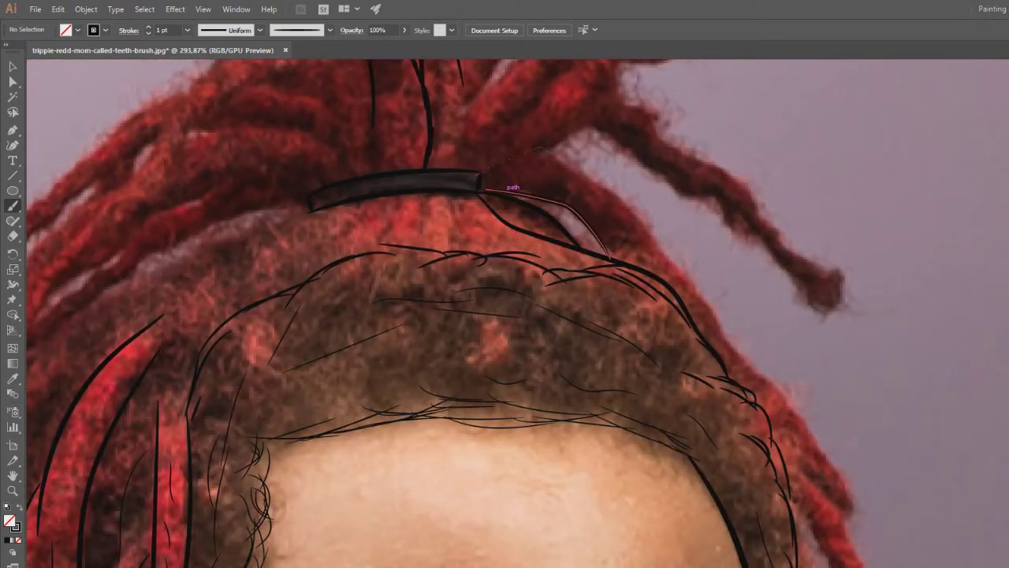
drag(769, 386, 852, 509)
mouse_move(788, 473)
mouse_down()
mouse_move(697, 276)
mouse_move(744, 313)
mouse_move(782, 566)
mouse_up()
mouse_move(757, 489)
mouse_down()
mouse_move(745, 297)
mouse_move(736, 355)
mouse_up()
key(ctrl+z)
drag(674, 116, 714, 155)
Step: Outline the far-side dreadlocks hanging beside the cheek and jaw down to their rounded tips
scroll(391, 313, down, 2)
scroll(391, 313, up, 1)
scroll(391, 313, down, 1)
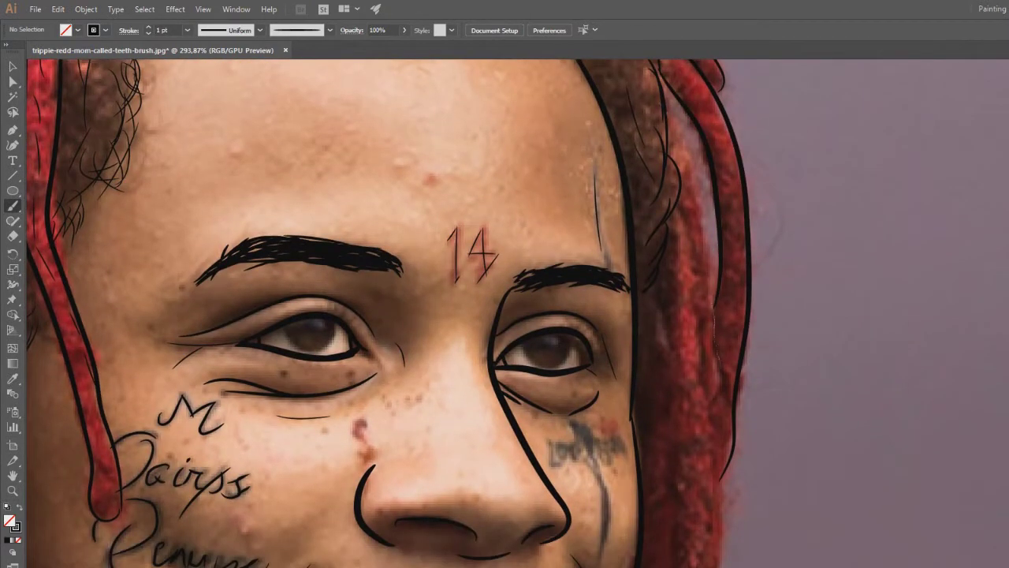
scroll(403, 313, down, 4)
scroll(410, 315, down, 4)
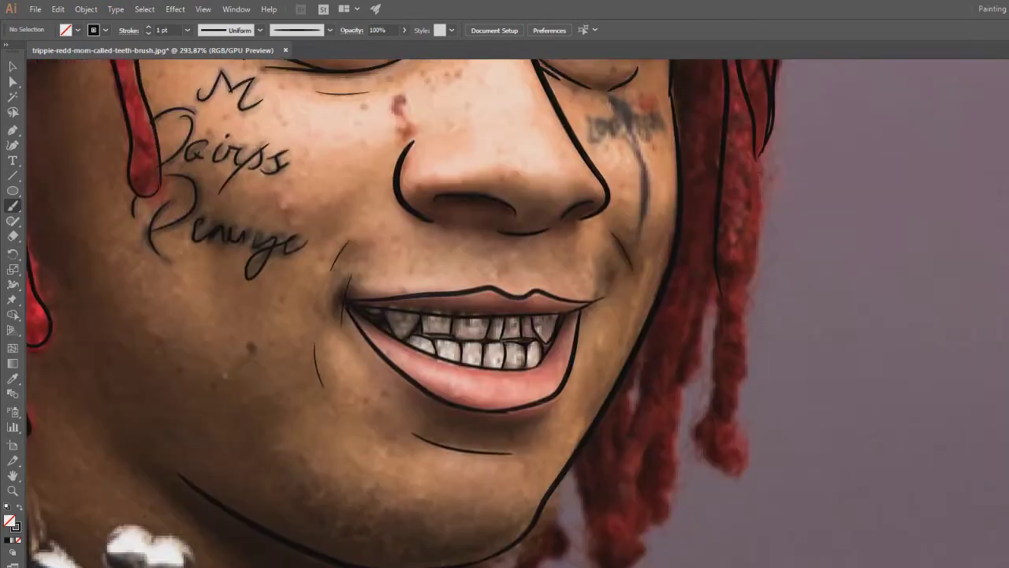
mouse_move(717, 285)
mouse_down()
mouse_move(707, 422)
mouse_move(673, 452)
mouse_move(652, 527)
mouse_up()
mouse_move(646, 330)
mouse_down()
mouse_move(610, 487)
mouse_move(630, 522)
mouse_move(695, 274)
mouse_up()
drag(633, 527, 657, 526)
Step: Trace the remaining far-side dreadlock ends under the jaw and the far edge of the neck
drag(571, 465, 586, 567)
drag(571, 461, 591, 563)
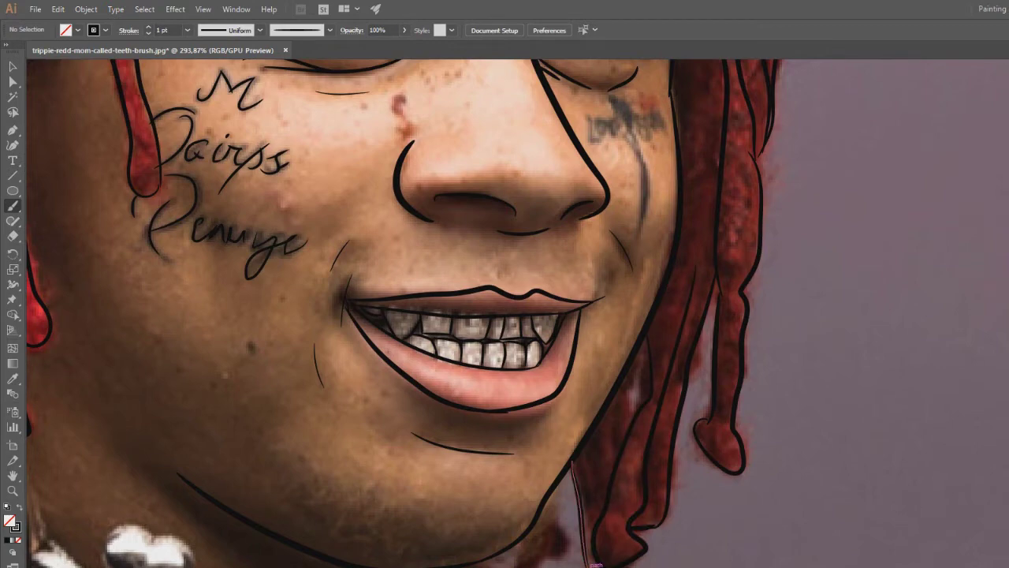
drag(642, 348, 616, 460)
drag(599, 473, 656, 351)
mouse_move(603, 381)
mouse_down()
mouse_move(527, 470)
mouse_move(503, 476)
mouse_up()
mouse_move(538, 458)
mouse_down()
mouse_move(561, 456)
mouse_move(604, 403)
mouse_up()
Step: Examine the whole line art without the photo behind it, then compare it against the photo
key(z)
drag(520, 512, 442, 513)
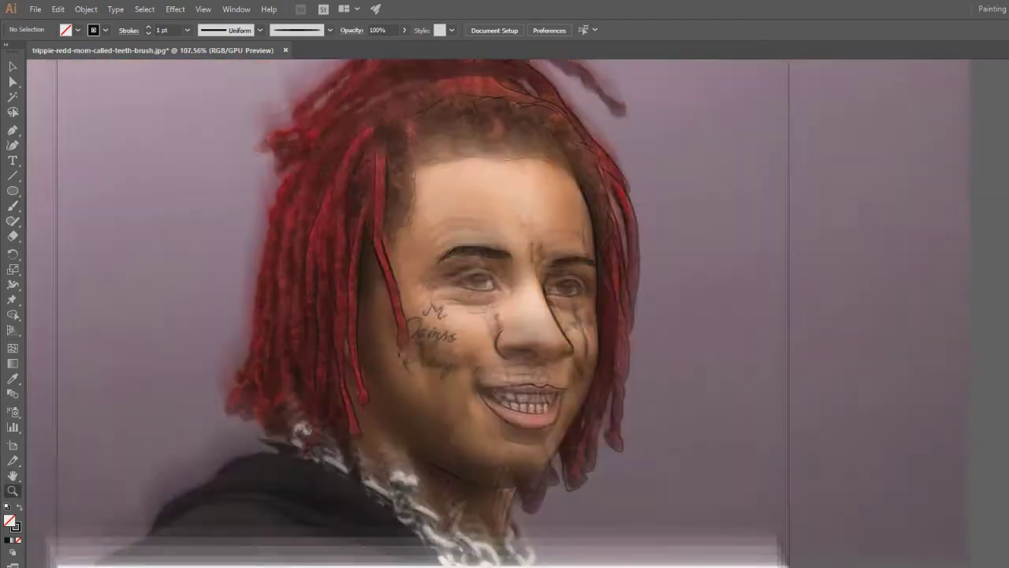
drag(474, 441, 503, 531)
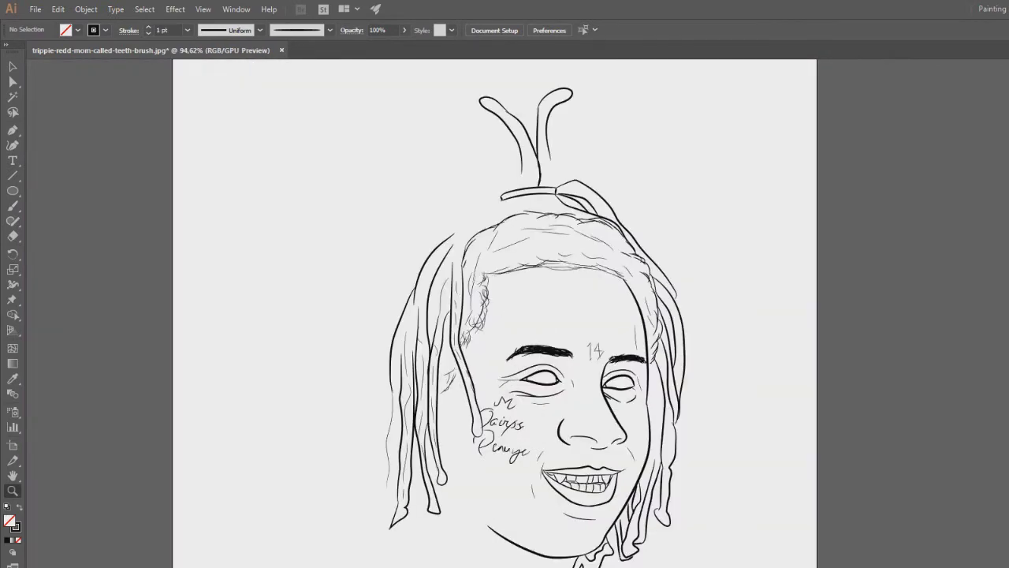
drag(469, 427, 513, 427)
drag(639, 356, 496, 288)
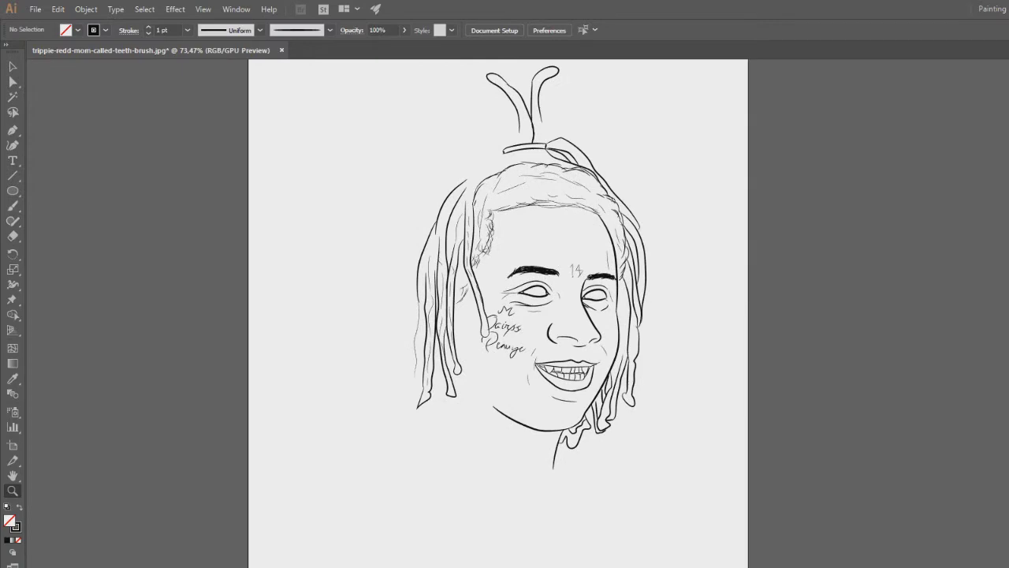
drag(417, 311, 448, 290)
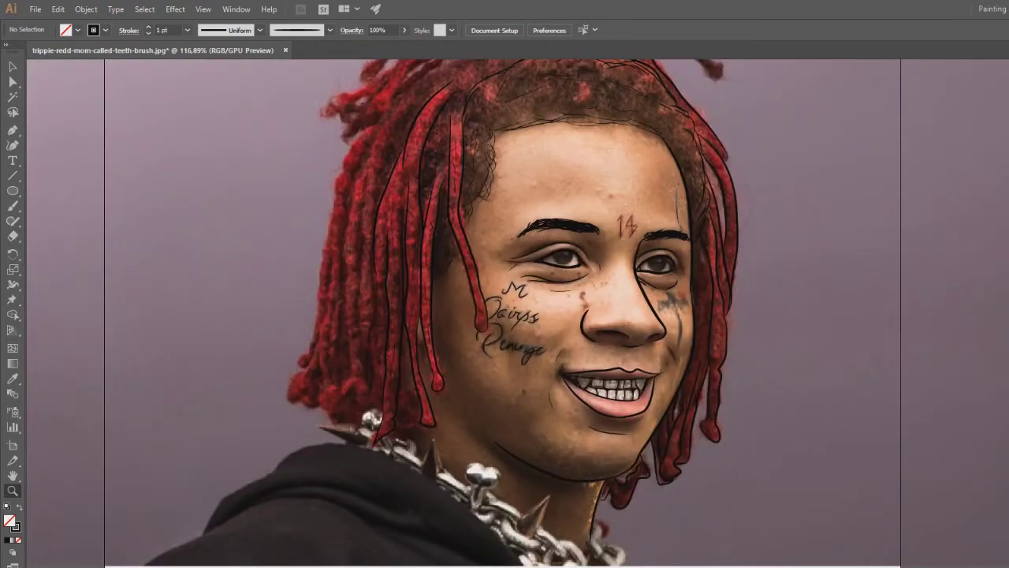
Step: Draw the head contour from the near end of the hair tie down toward the near-side dreadlocks
drag(353, 105, 477, 243)
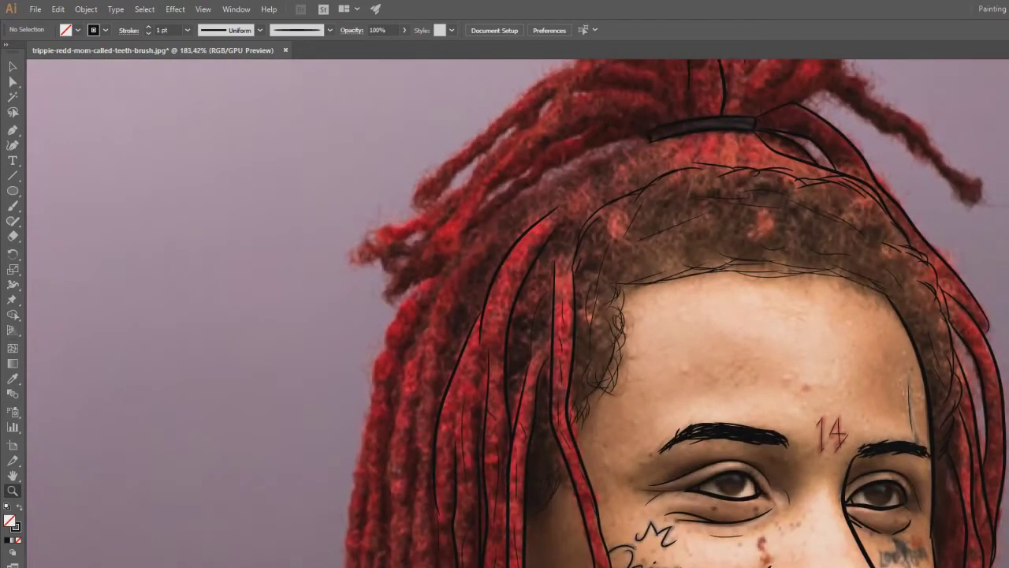
scroll(258, 155, up, 3)
key(b)
mouse_move(678, 237)
mouse_down()
mouse_move(504, 305)
mouse_move(396, 313)
mouse_up()
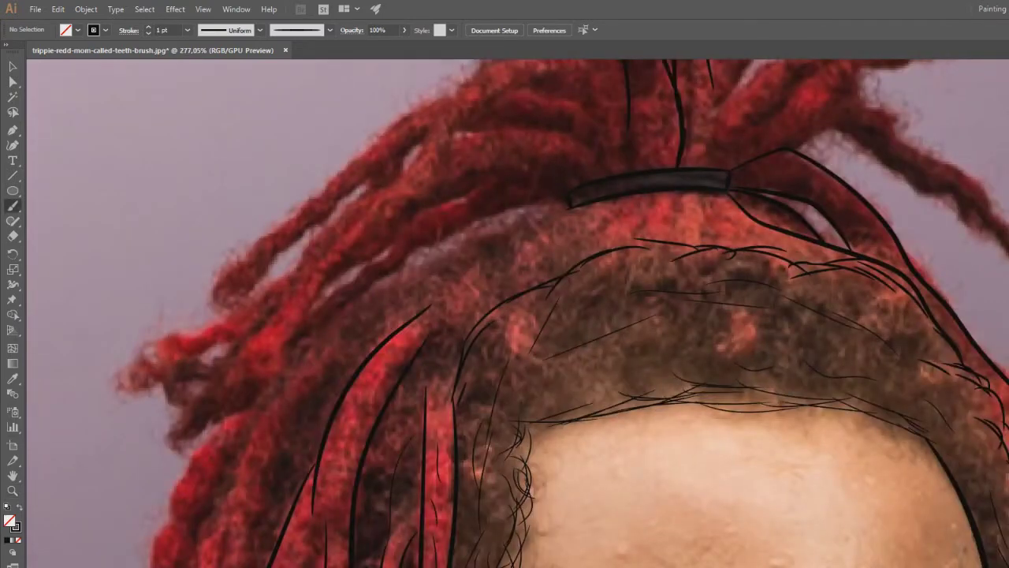
drag(730, 187, 571, 206)
Step: Trace two long dreadlock contours behind the existing near-side ones, redoing the first stroke
scroll(518, 313, down, 5)
scroll(518, 313, left, 3)
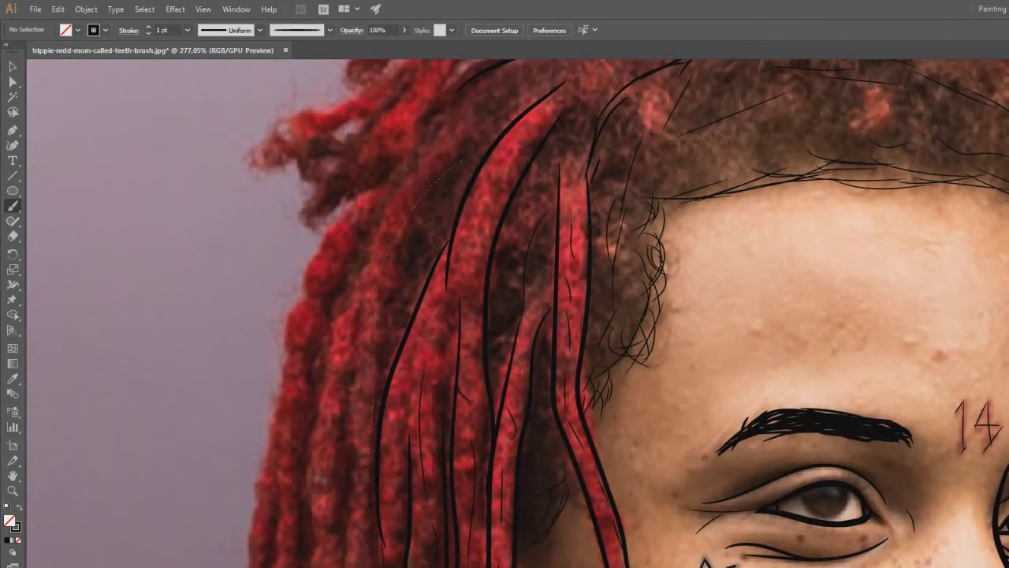
key(ctrl+z)
drag(370, 513, 425, 445)
mouse_move(520, 92)
mouse_down()
mouse_move(443, 352)
mouse_move(468, 413)
mouse_up()
drag(544, 124, 505, 148)
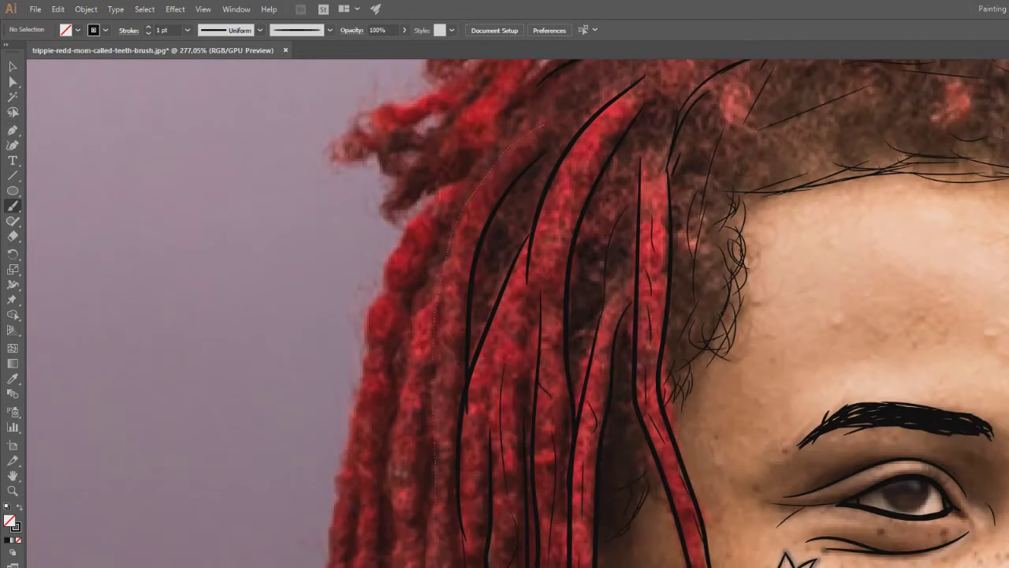
scroll(518, 313, down, 5)
scroll(518, 313, left, 1)
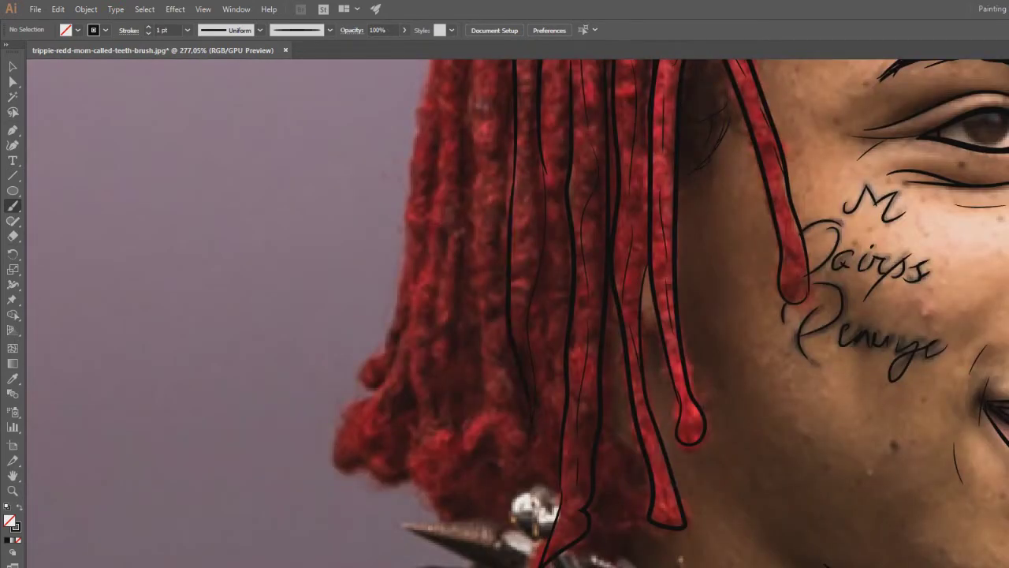
Step: Trace the earlobe visible between the near-side dreadlocks and start the dreadlock contour hanging above the necklace
scroll(518, 313, down, 2)
scroll(518, 313, right, 6)
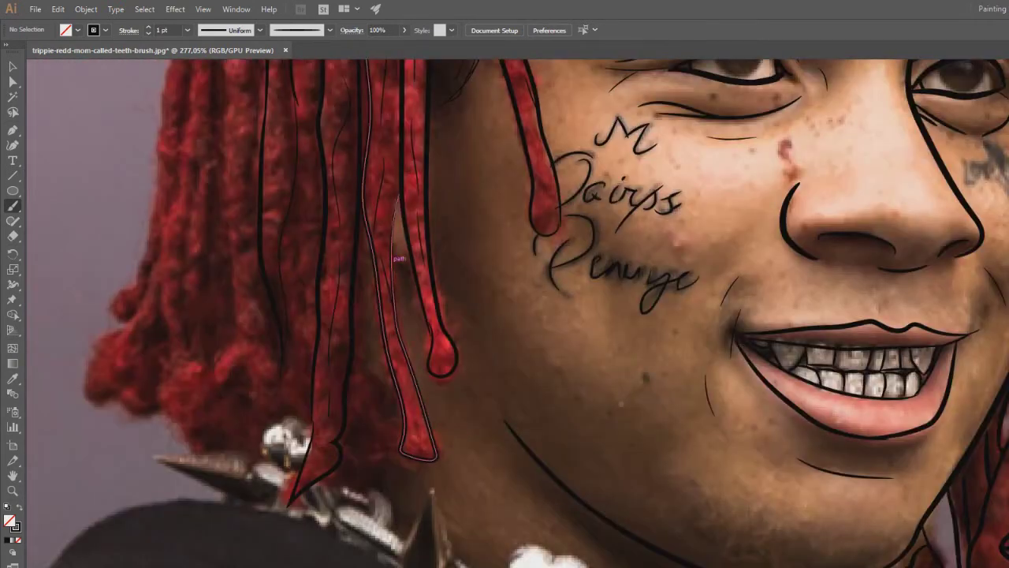
scroll(398, 257, up, 1)
scroll(398, 258, left, 1)
scroll(398, 257, down, 3)
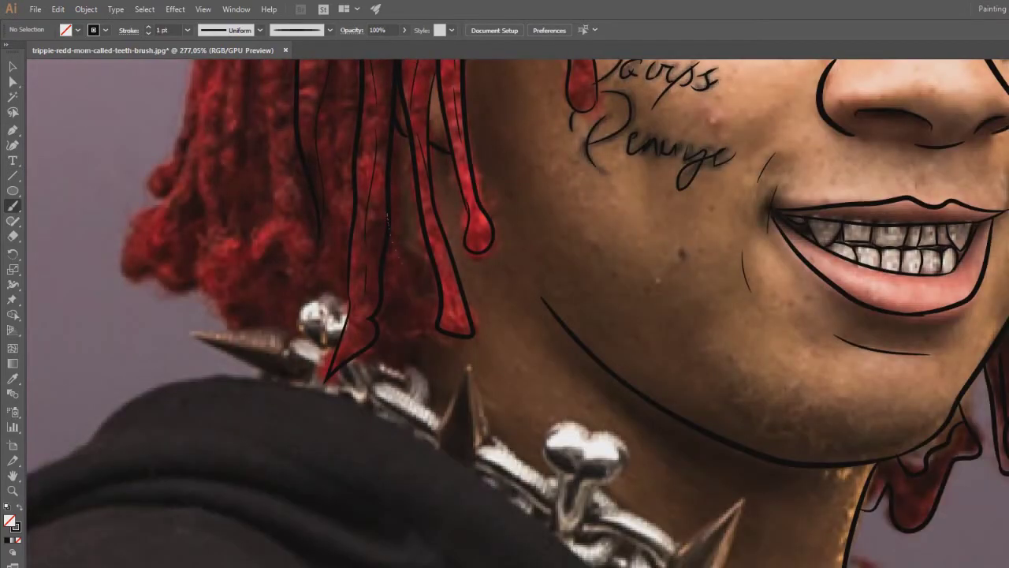
Step: Outline the long ponytail dreadlocks sweeping from the hair tie toward the far side along the photo's upper edge
scroll(518, 313, up, 12)
scroll(518, 313, right, 2)
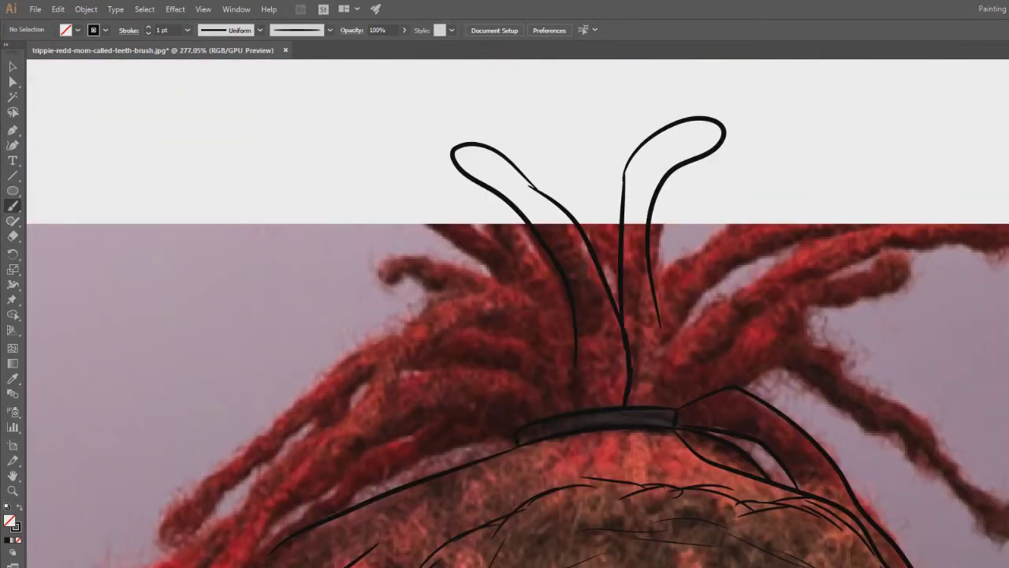
drag(958, 183, 999, 185)
drag(978, 236, 497, 264)
drag(403, 238, 518, 212)
drag(518, 213, 592, 95)
mouse_move(247, 269)
mouse_down()
mouse_move(428, 147)
mouse_move(576, 127)
mouse_up()
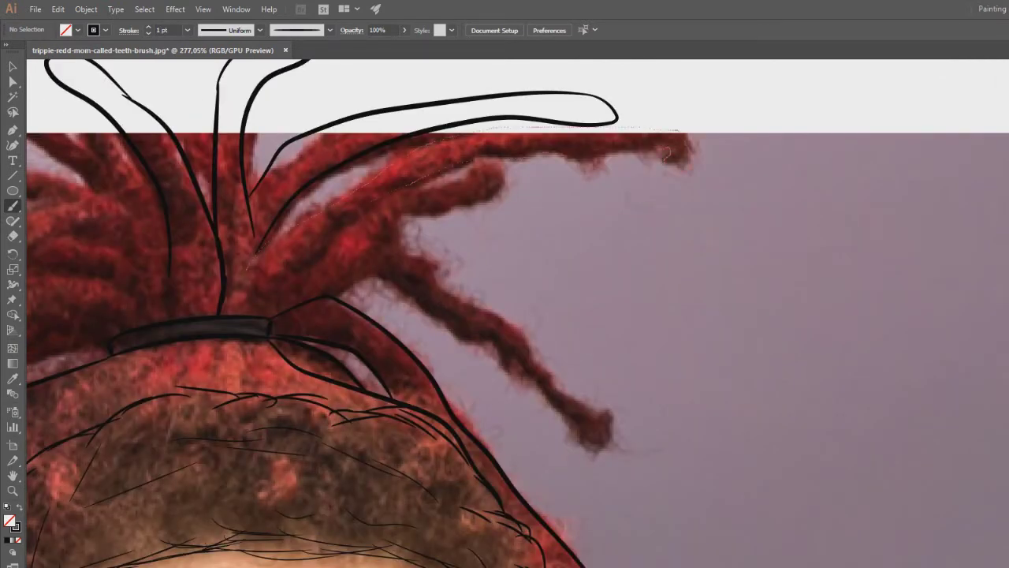
Step: Outline the short stubby dreadlock and the drooping, round-tipped one on the ponytail's far side
drag(406, 186, 292, 275)
mouse_move(408, 186)
mouse_down()
mouse_move(392, 213)
mouse_move(406, 252)
mouse_up()
mouse_move(591, 441)
mouse_down()
mouse_move(477, 341)
mouse_move(380, 277)
mouse_up()
drag(442, 300, 624, 294)
click(13, 490)
drag(537, 138, 442, 139)
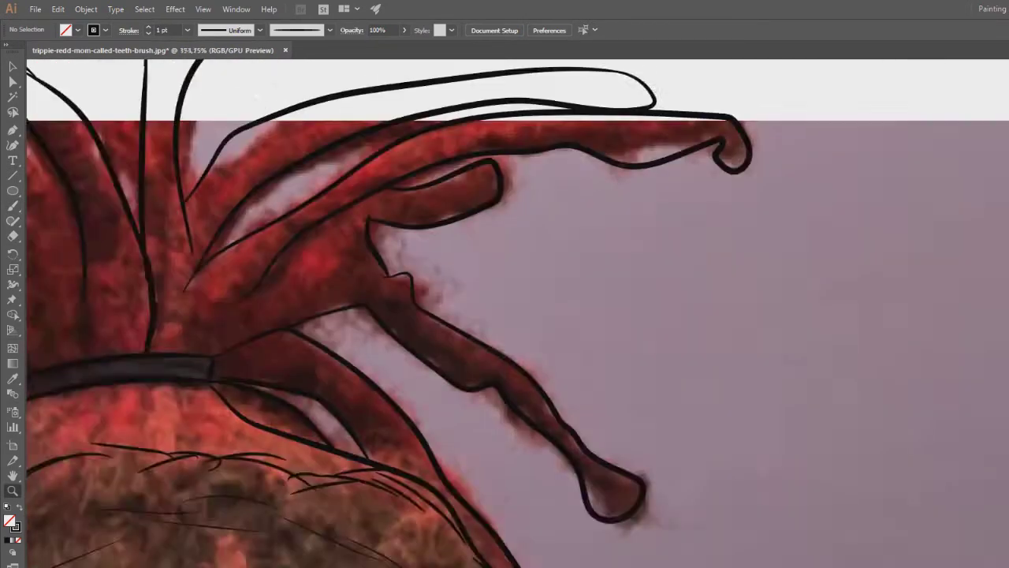
Step: Outline the upper near-side ponytail dreadlocks, extending them above the photo, and the short curled one below them
key(b)
drag(612, 136, 757, 149)
drag(315, 237, 737, 361)
mouse_move(433, 116)
mouse_down()
mouse_move(451, 197)
mouse_move(536, 317)
mouse_up()
drag(456, 206, 447, 263)
drag(505, 308, 684, 268)
drag(710, 282, 629, 224)
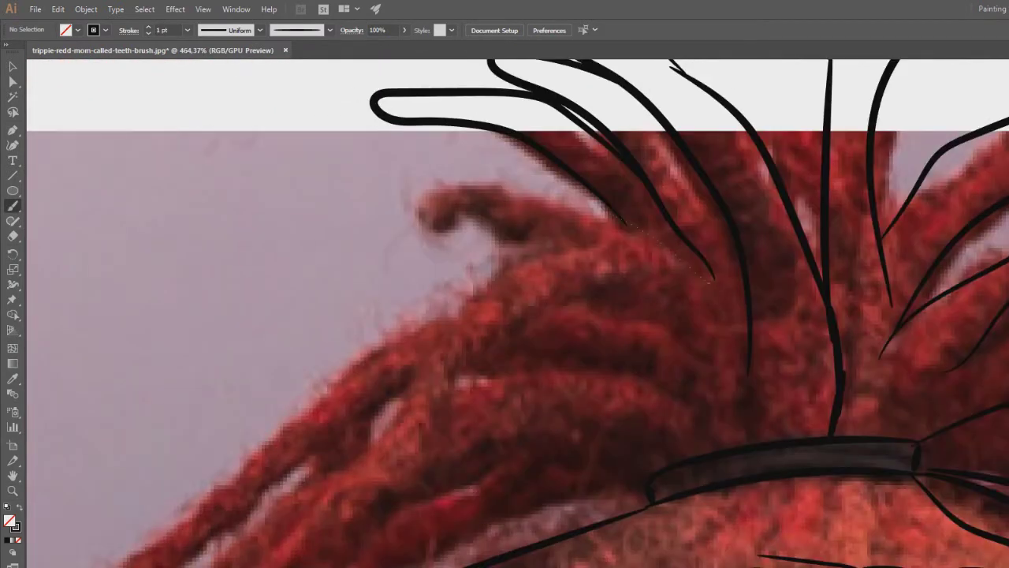
drag(524, 238, 661, 276)
drag(660, 276, 759, 205)
Step: Outline the long near-side ponytail dreadlock down to its rounded tip, redrawing its outer and inner edges
drag(473, 316, 544, 213)
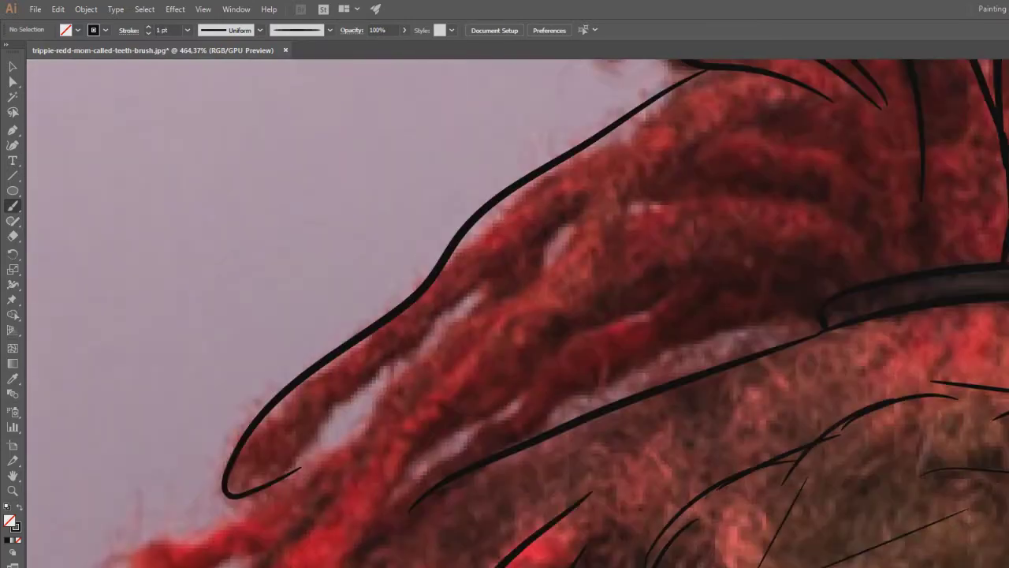
drag(733, 71, 272, 491)
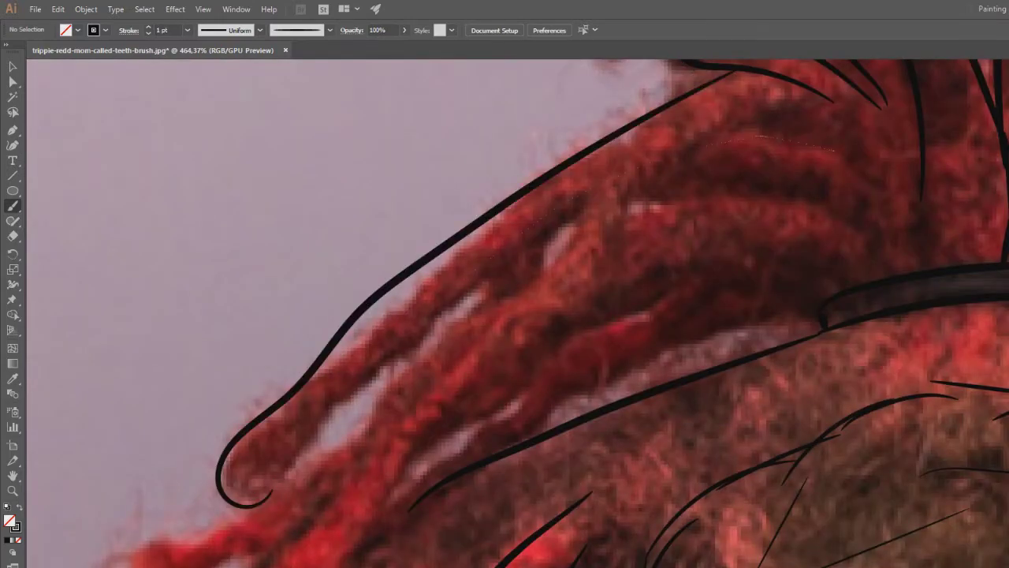
drag(709, 140, 265, 498)
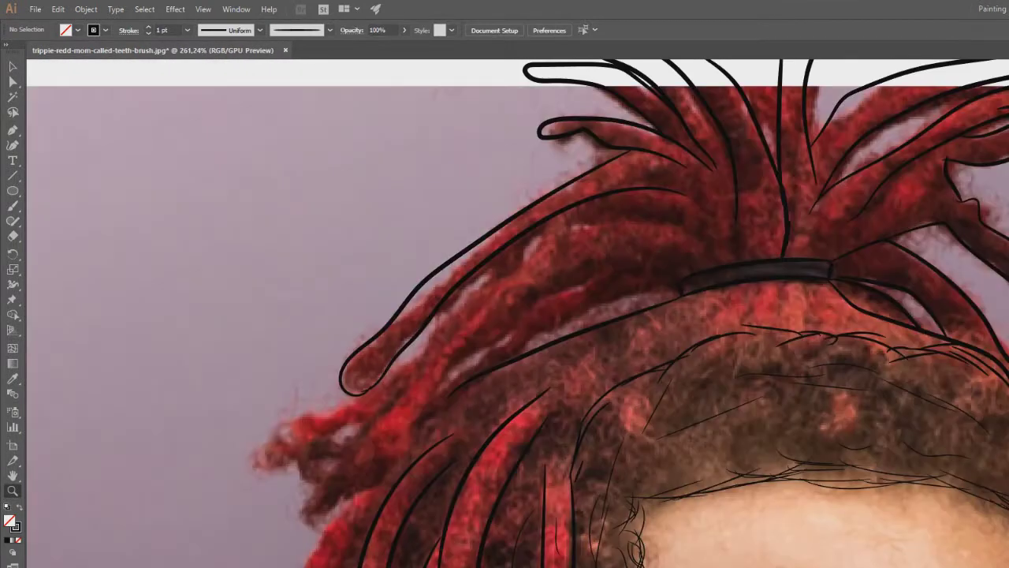
key(b)
key(ctrl+z)
mouse_move(687, 239)
mouse_down()
mouse_move(515, 242)
mouse_move(528, 232)
mouse_move(396, 376)
mouse_up()
Step: Trace the fork-tipped and pointed dreadlocks on the ponytail's near side and the dividing lines back to the hair tie
drag(314, 436, 365, 418)
drag(365, 418, 667, 229)
drag(479, 303, 547, 231)
drag(753, 142, 559, 286)
drag(824, 172, 658, 235)
drag(568, 315, 613, 214)
mouse_move(551, 202)
mouse_down()
mouse_move(521, 279)
mouse_move(576, 254)
mouse_up()
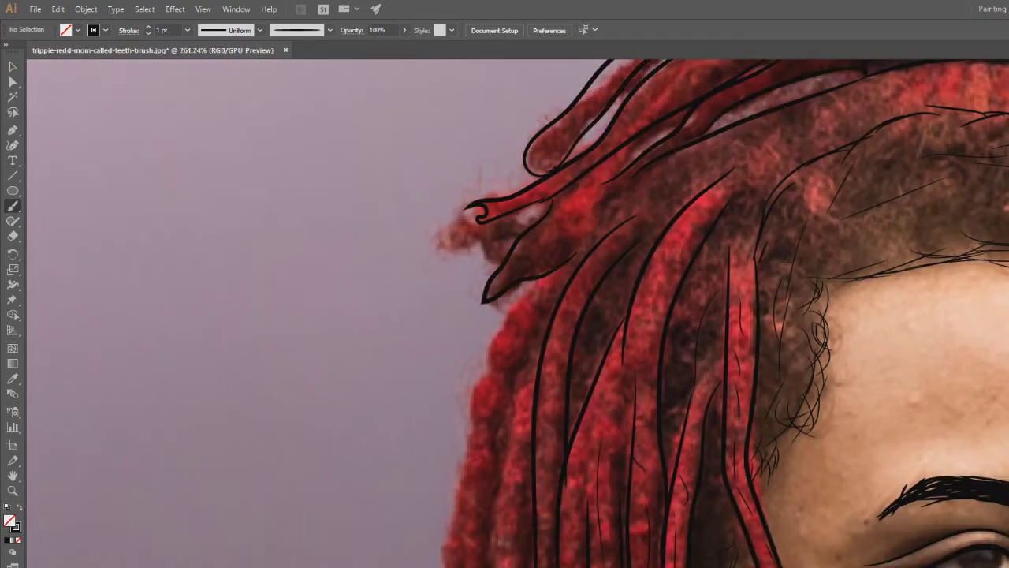
Step: Trace the outermost near-side dreadlocks from below the pointed tip downward, with dividing lines between them
drag(544, 331, 564, 190)
drag(544, 142, 462, 445)
mouse_move(462, 445)
mouse_down()
mouse_move(545, 169)
mouse_move(496, 467)
mouse_up()
drag(585, 155, 559, 432)
drag(542, 320, 573, 506)
drag(507, 420, 539, 483)
drag(576, 237, 444, 372)
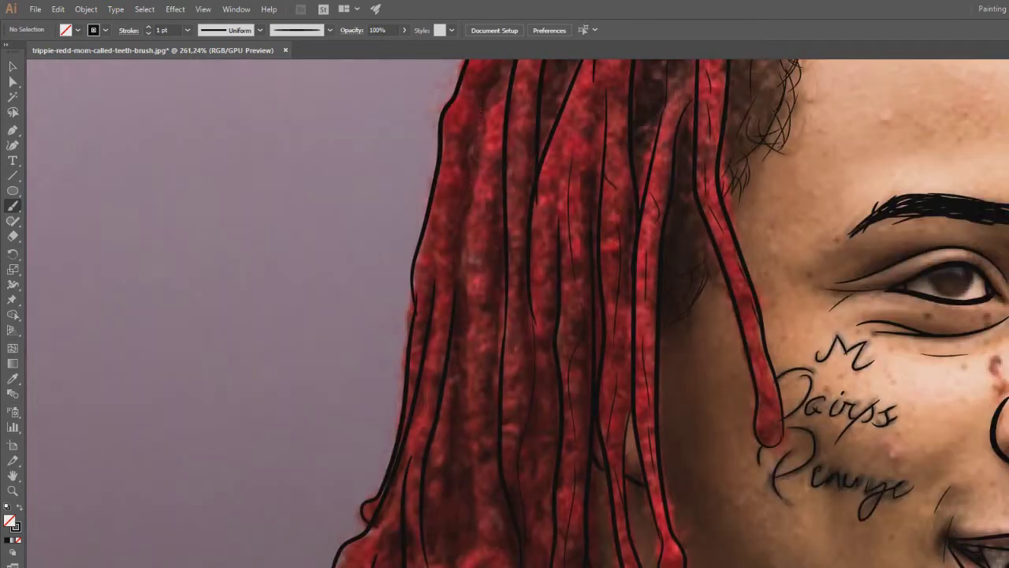
Step: Outline the rounded lower ends of the near-side dreadlocks and add the lines separating them
scroll(505, 315, down, 3)
drag(456, 229, 437, 483)
drag(455, 448, 512, 419)
drag(539, 370, 515, 466)
drag(396, 358, 363, 436)
mouse_move(568, 94)
mouse_down()
mouse_move(566, 297)
mouse_move(467, 532)
mouse_up()
Step: Add dividing lines along the near-side ponytail dreadlocks and undo the last stroke below the hair tie
drag(612, 154, 481, 241)
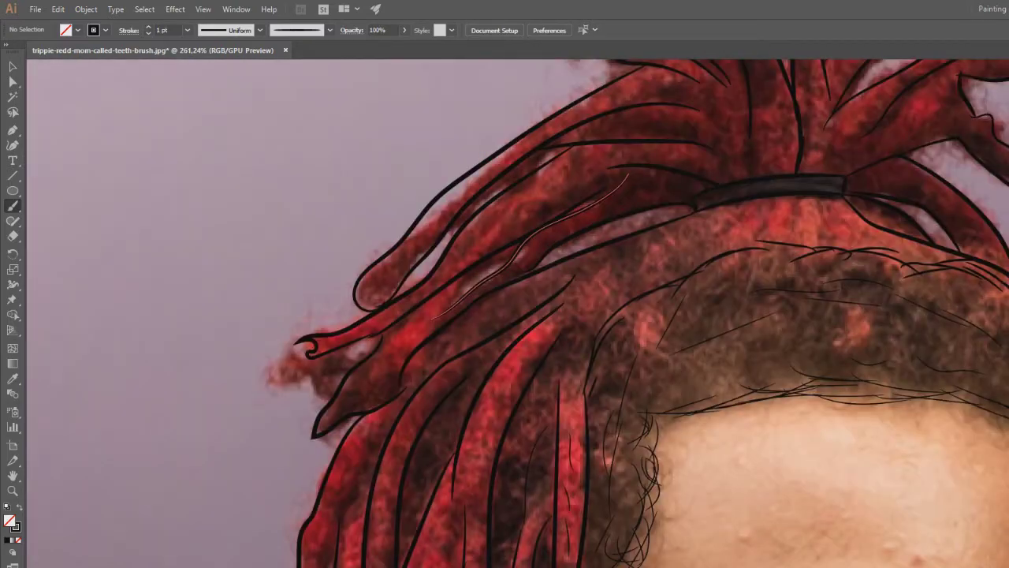
scroll(505, 315, up, 2)
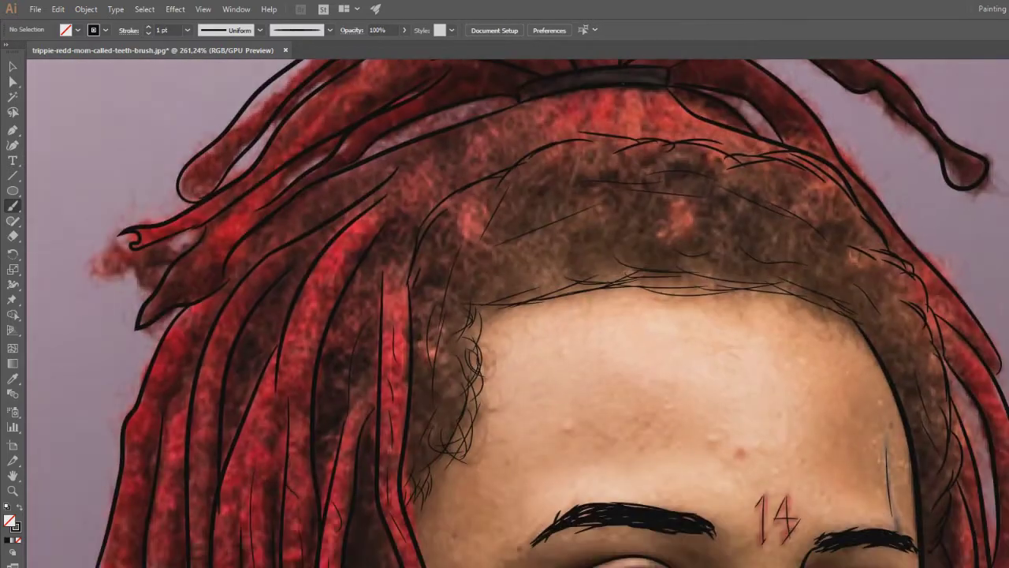
mouse_move(625, 87)
mouse_down()
mouse_move(614, 150)
mouse_move(653, 145)
mouse_up()
mouse_move(600, 93)
mouse_down()
mouse_move(565, 151)
mouse_move(463, 178)
mouse_move(520, 137)
mouse_up()
key(ctrl+z)
Step: Close the lower edge of the near-side dreadlocks down to the necklace's ball stud
key(z)
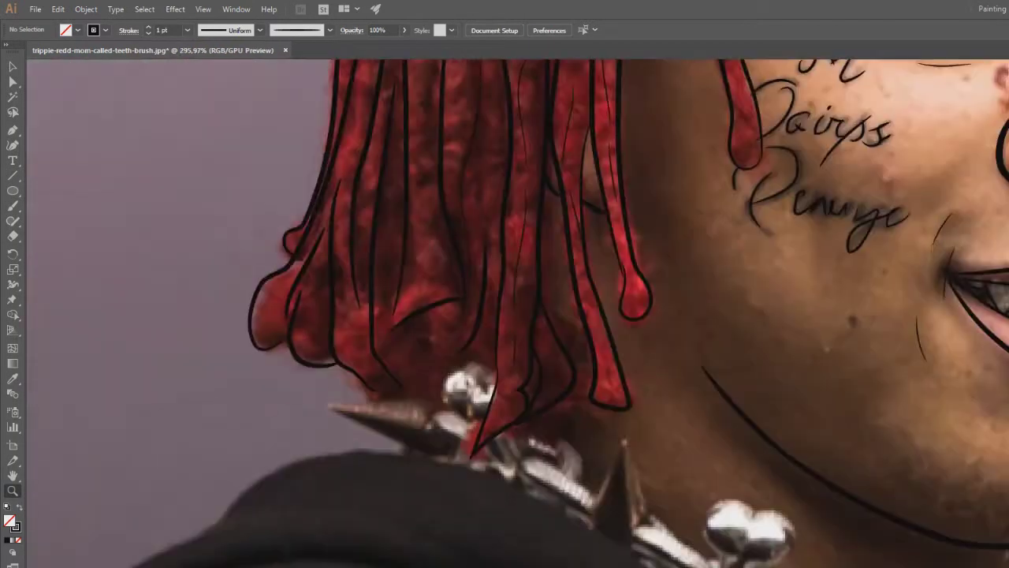
key(b)
drag(372, 388, 462, 309)
Step: Undo the thin stud stroke, switch to a fuller tapered brush and set the stroke to 0.75 pt
mouse_move(462, 370)
mouse_down()
mouse_move(465, 331)
mouse_move(503, 325)
mouse_move(470, 330)
mouse_move(483, 380)
mouse_up()
key(ctrl+z)
click(188, 30)
key(Escape)
key(])
key(])
key(])
key(])
key(ctrl+z)
click(148, 33)
key(ctrl+z)
key(ctrl+z)
Step: Outline the necklace's ball stud and the first spike beside it with the thicker brush
drag(498, 325, 484, 381)
drag(628, 371, 473, 284)
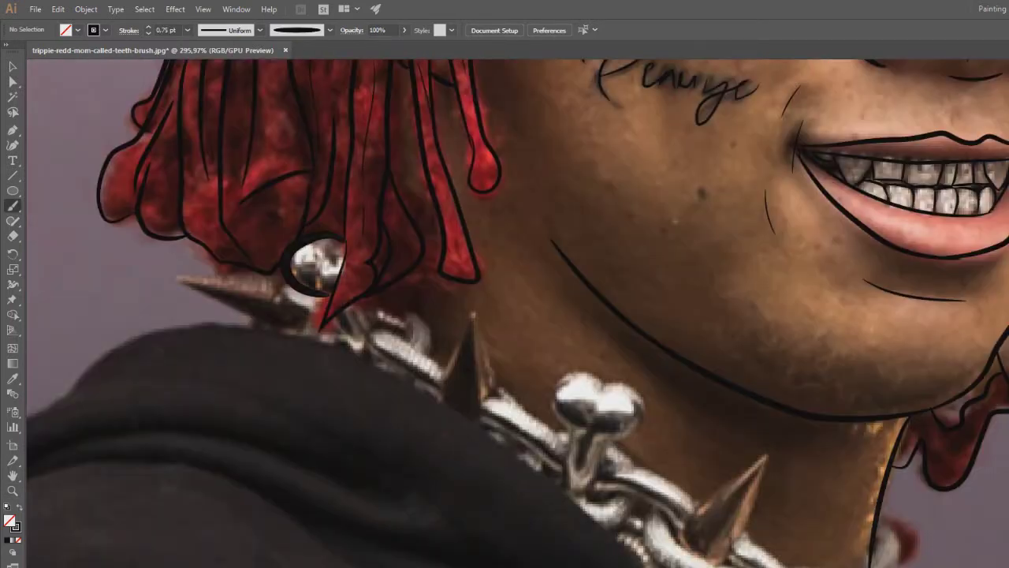
mouse_move(285, 270)
mouse_down()
mouse_move(174, 281)
mouse_move(299, 330)
mouse_up()
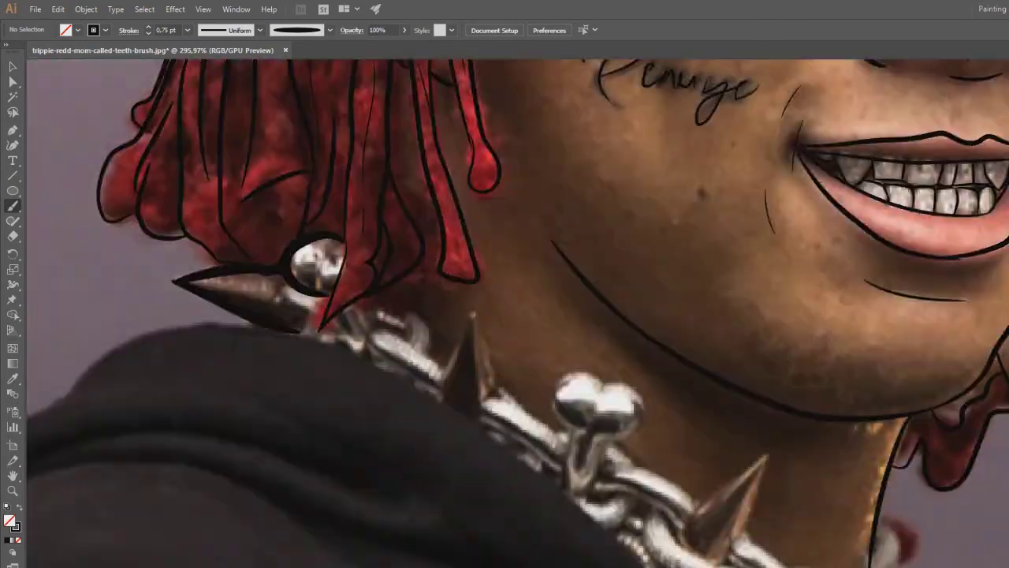
Step: Trace the chain links following the first spike and outline the second spike
key(z)
drag(376, 432, 291, 432)
drag(323, 395, 406, 398)
click(12, 206)
drag(277, 330, 298, 355)
drag(294, 317, 371, 379)
mouse_move(234, 342)
mouse_down()
mouse_move(369, 406)
mouse_move(403, 327)
mouse_move(426, 396)
mouse_up()
drag(473, 394, 423, 270)
Step: Outline the heavy chain link between the second spike and the bone-shaped stud
drag(253, 196, 316, 246)
drag(360, 271, 436, 322)
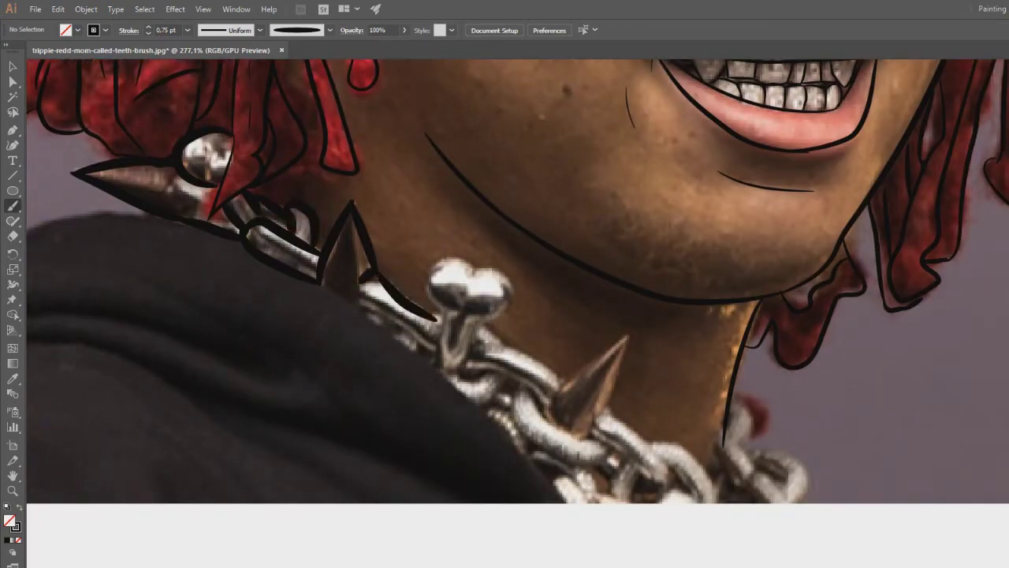
drag(356, 285, 433, 347)
drag(443, 311, 438, 369)
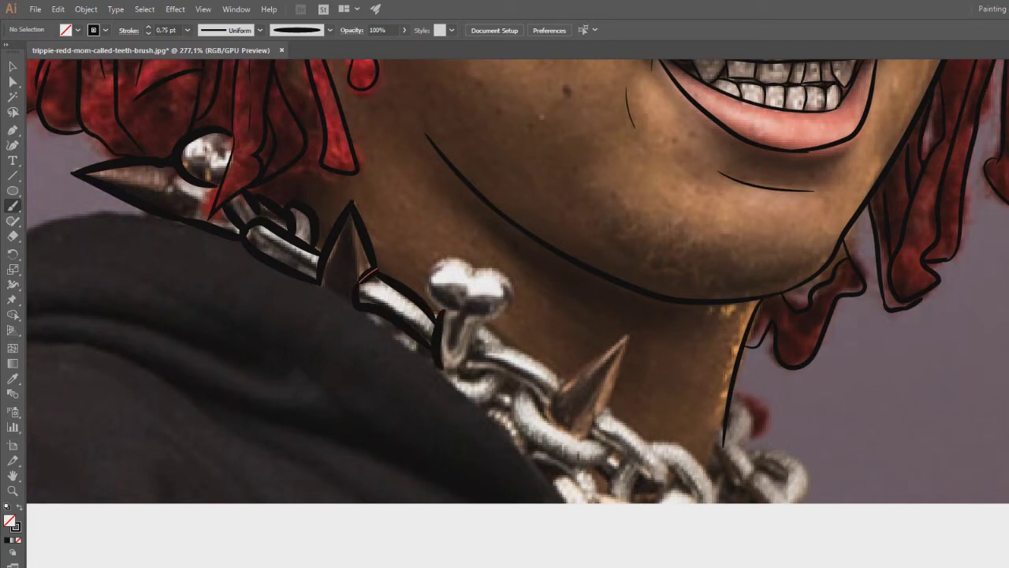
Step: Outline the bone-shaped stud and the chain link leading to the third spike, undoing the first stud stroke
mouse_move(453, 314)
mouse_down()
mouse_move(476, 273)
mouse_move(475, 322)
mouse_up()
key(ctrl+z)
mouse_move(476, 274)
mouse_down()
mouse_move(475, 322)
mouse_move(440, 366)
mouse_move(562, 384)
mouse_up()
drag(460, 374, 565, 401)
drag(563, 394, 472, 375)
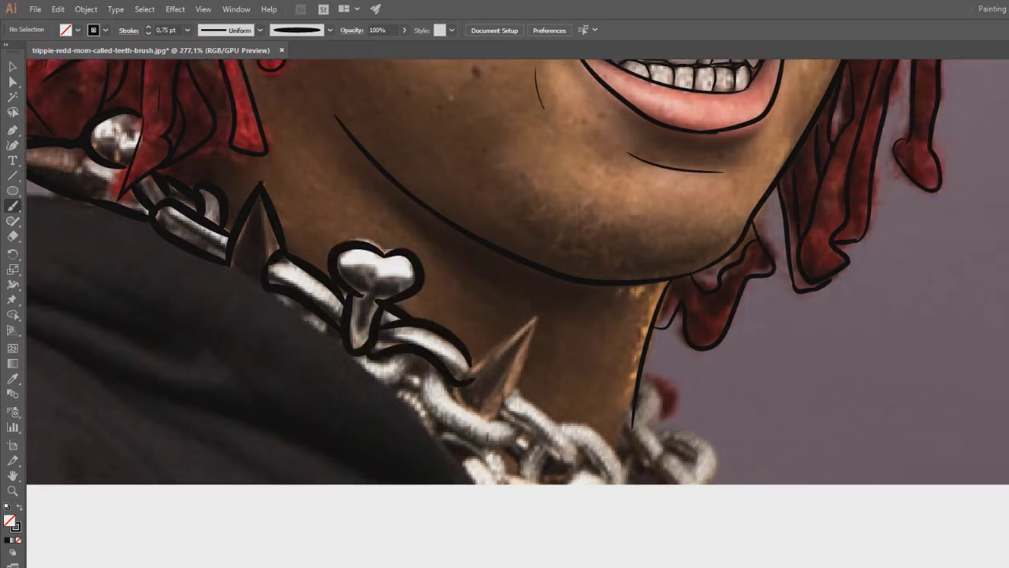
Step: Outline the necklace's third spike and the heavy chain links on both sides of its base
drag(386, 303, 414, 320)
drag(464, 383, 537, 319)
drag(537, 319, 503, 416)
drag(461, 384, 503, 416)
mouse_move(536, 398)
mouse_down()
mouse_move(423, 378)
mouse_move(464, 447)
mouse_up()
drag(318, 342, 406, 417)
drag(401, 410, 508, 411)
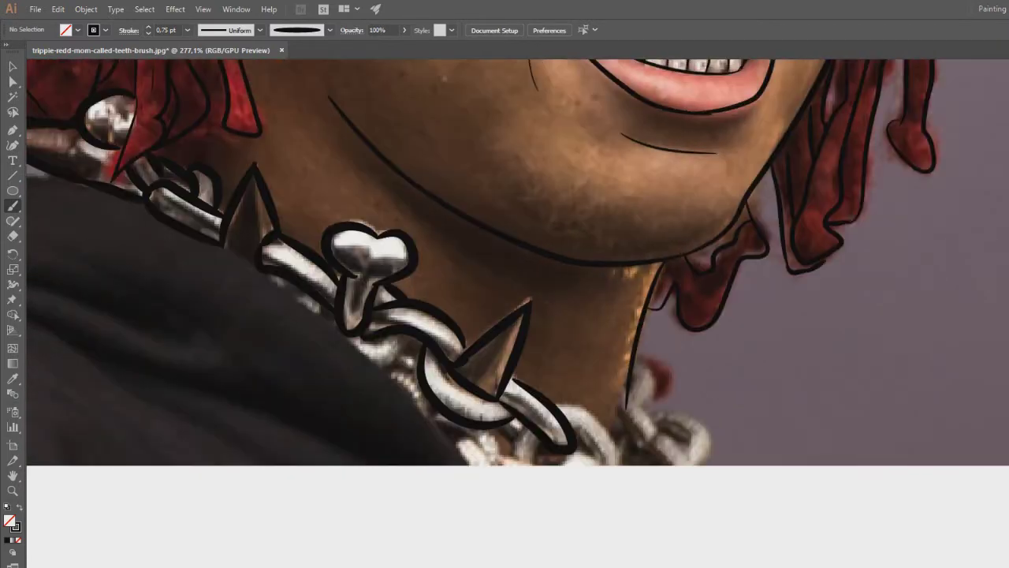
Step: Trace the lower chain links hanging beneath the second spike and the bone-shaped stud
mouse_move(315, 332)
mouse_down()
mouse_move(411, 346)
mouse_move(415, 379)
mouse_up()
drag(408, 352, 418, 363)
drag(316, 292, 486, 367)
drag(397, 322, 432, 351)
Step: Outline the interlocking round links at the far end of the chain, undoing and redrawing the stray strokes
drag(552, 378, 396, 277)
mouse_move(579, 380)
mouse_down()
mouse_move(540, 404)
mouse_move(564, 416)
mouse_up()
mouse_move(526, 355)
mouse_down()
mouse_move(585, 418)
mouse_move(563, 429)
mouse_up()
mouse_move(630, 331)
mouse_down()
mouse_move(482, 373)
mouse_move(513, 424)
mouse_move(508, 459)
mouse_up()
drag(499, 422, 520, 444)
mouse_move(513, 455)
mouse_down()
mouse_move(563, 498)
mouse_move(518, 448)
mouse_up()
mouse_move(491, 487)
mouse_down()
mouse_move(454, 502)
mouse_move(478, 517)
mouse_up()
key(ctrl+z)
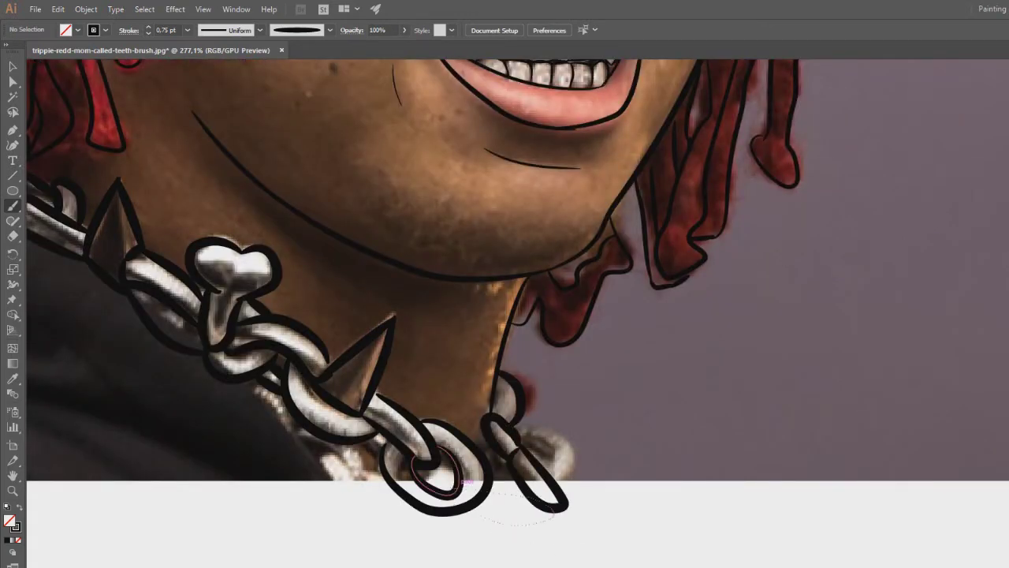
key(ctrl+z)
drag(518, 431, 558, 483)
drag(395, 347, 758, 424)
Step: Review the line art from necklace to hair without the photo, and compare the face details and tattoos against the photo
key(z)
drag(389, 414, 292, 414)
drag(442, 284, 413, 331)
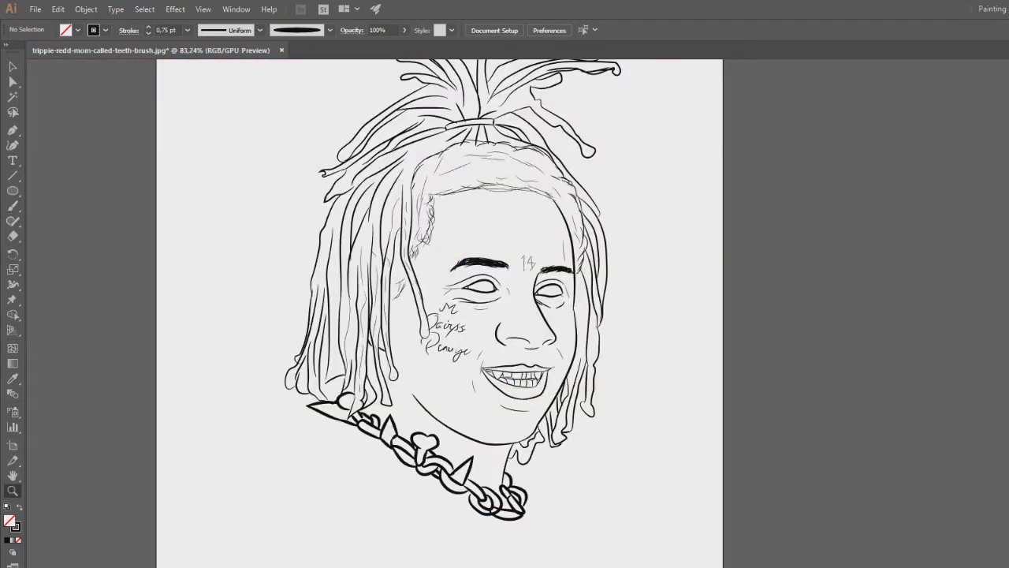
drag(470, 437, 404, 437)
scroll(501, 462, up, 4)
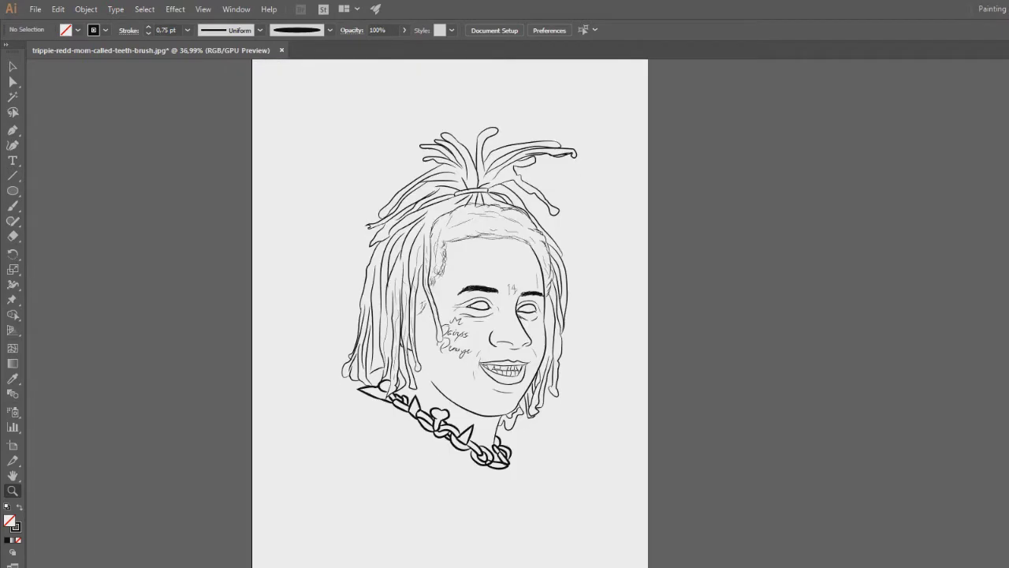
scroll(386, 416, up, 3)
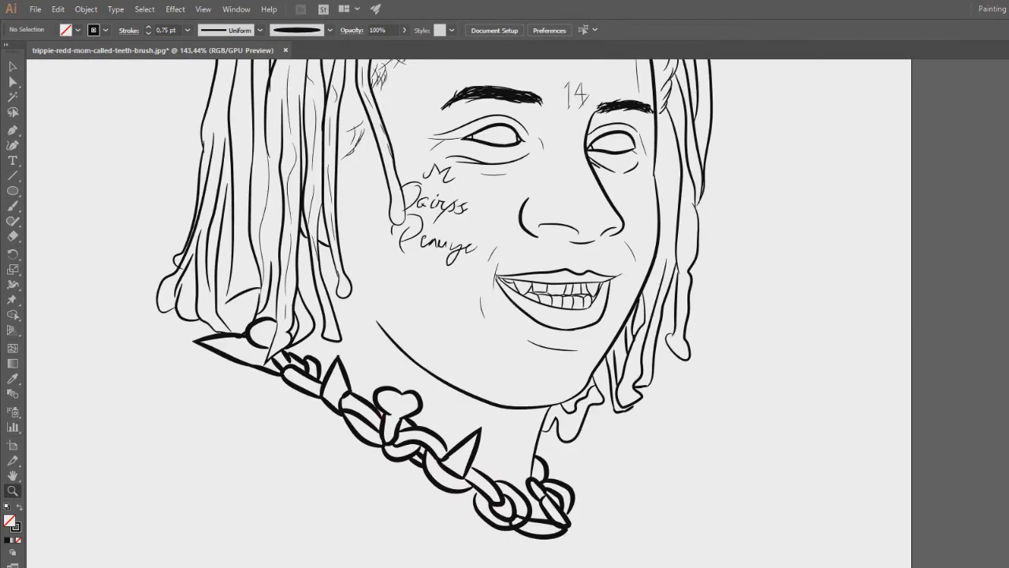
scroll(556, 395, down, 4)
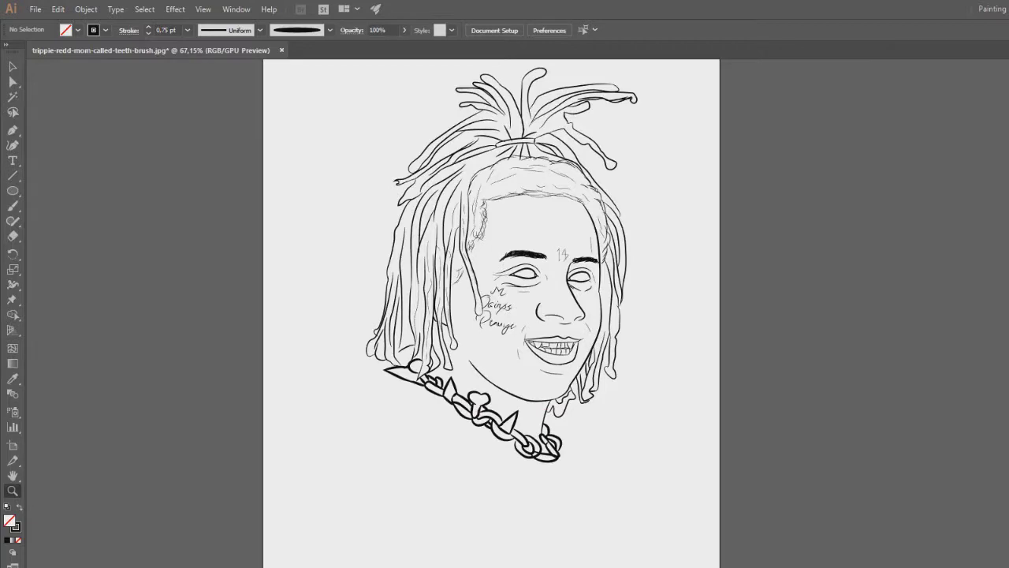
scroll(567, 309, down, 3)
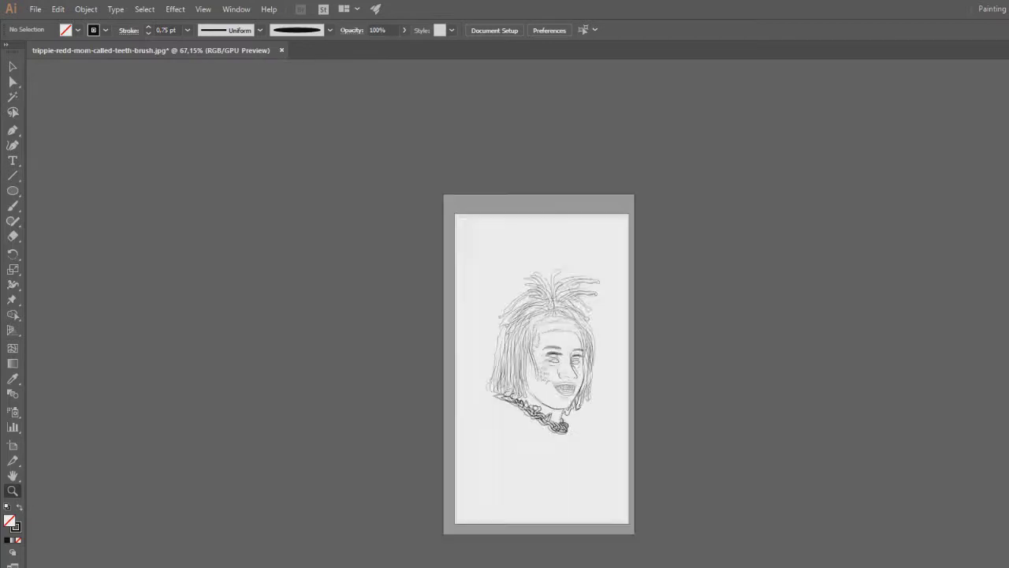
scroll(561, 304, up, 5)
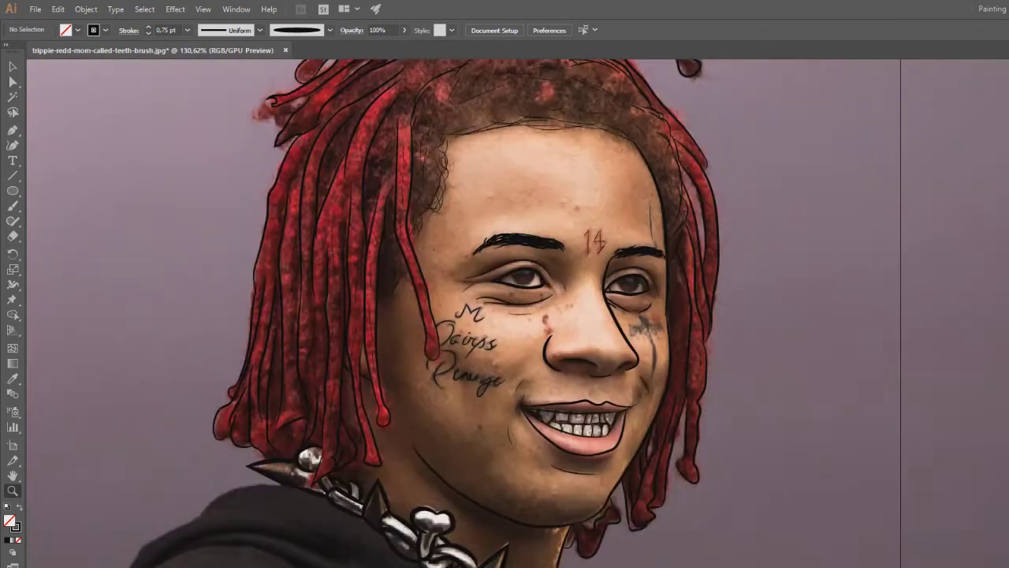
scroll(683, 314, up, 3)
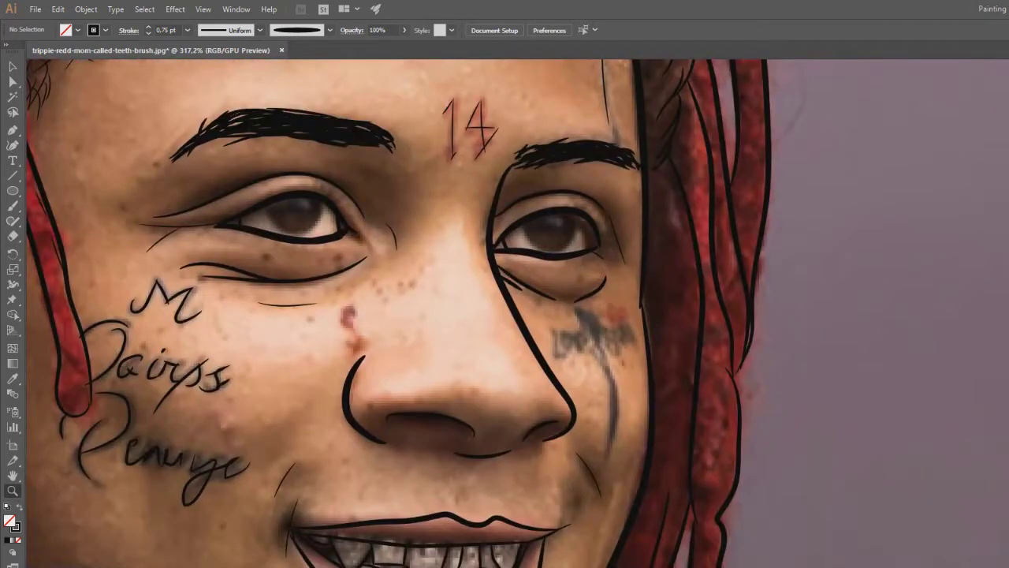
scroll(649, 326, up, 2)
drag(341, 298, 589, 240)
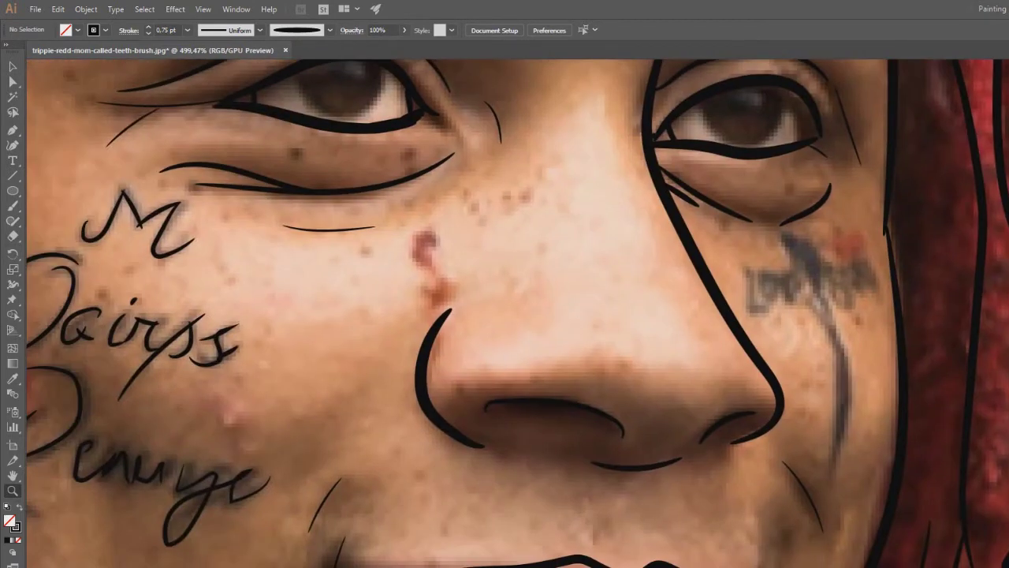
scroll(584, 245, down, 5)
drag(485, 280, 529, 256)
scroll(489, 315, up, 5)
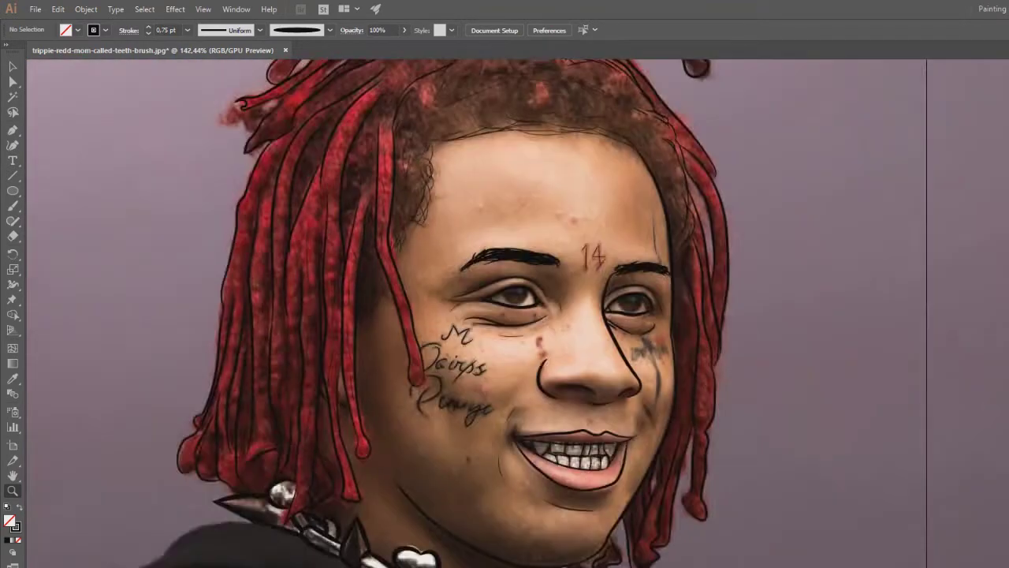
Step: Set the Paintbrush stroke to 0.25 pt and add fine strand lines inside the long hanging dreadlocks beside the face
click(13, 206)
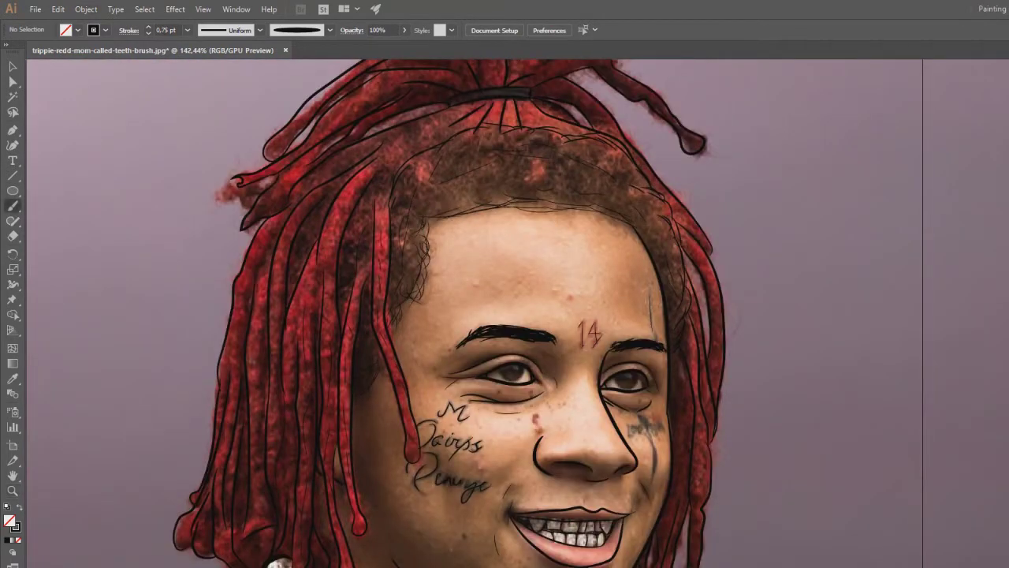
click(187, 30)
click(207, 44)
drag(391, 188, 377, 207)
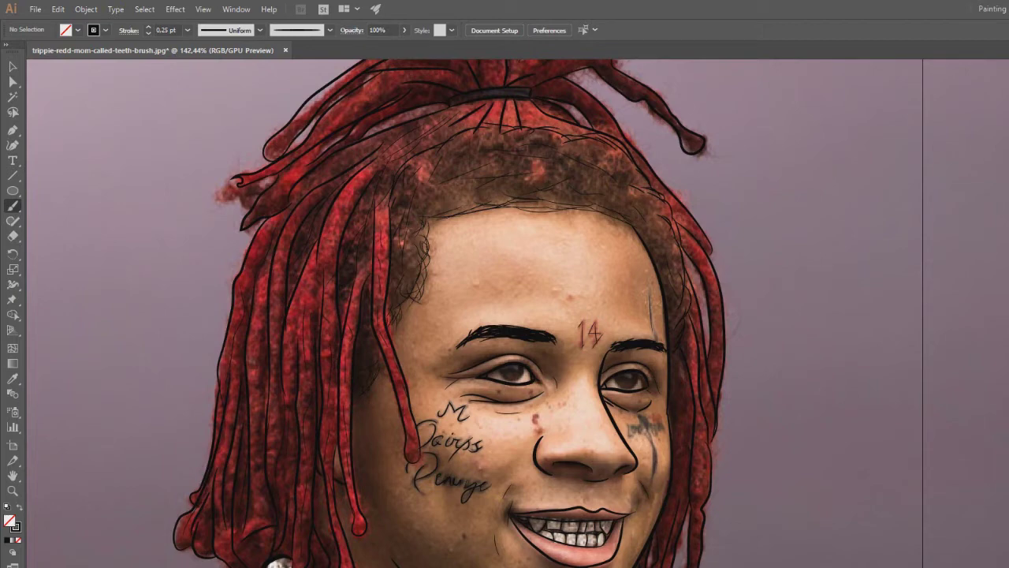
drag(303, 341, 309, 412)
mouse_move(348, 342)
mouse_down()
mouse_move(342, 362)
mouse_move(382, 358)
mouse_move(435, 221)
mouse_up()
drag(278, 363, 274, 386)
drag(332, 339, 334, 411)
Step: Add fine strand lines to the tied-up dreadlocks above the hair band and the hair along the crown
scroll(505, 315, up, 4)
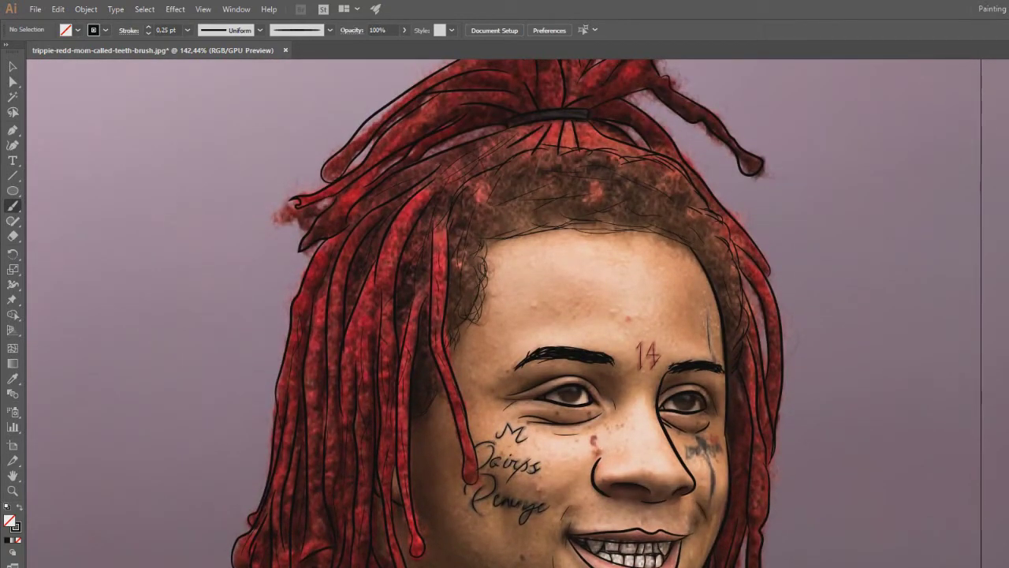
scroll(505, 316, up, 4)
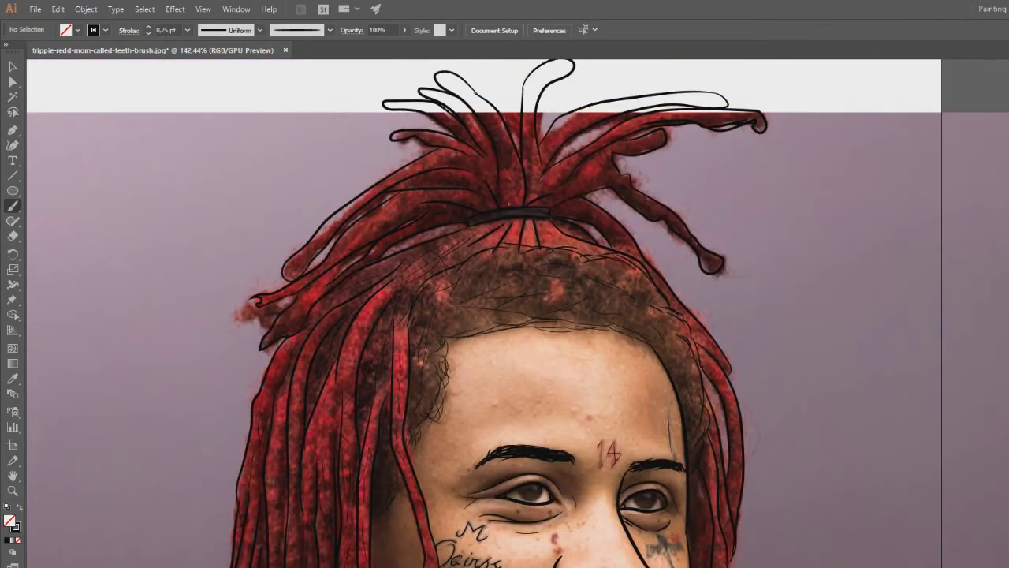
drag(506, 145, 495, 117)
drag(545, 78, 535, 101)
drag(661, 103, 596, 118)
drag(616, 162, 662, 200)
drag(646, 259, 692, 286)
drag(520, 331, 494, 226)
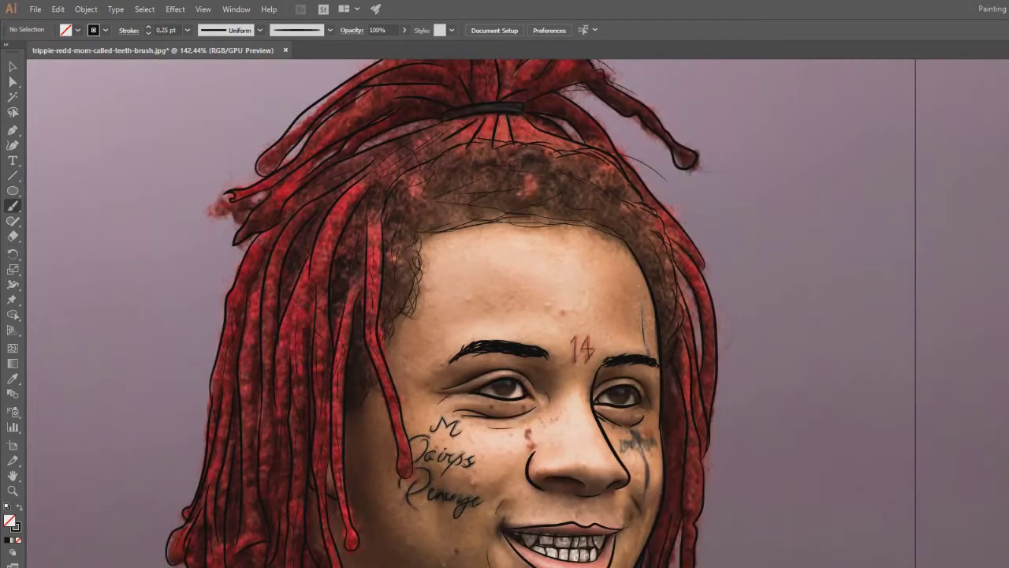
Step: Inspect the line art without the photo, checking the fine hair lines, face, teeth and necklace both close up and as a whole
drag(505, 331, 549, 285)
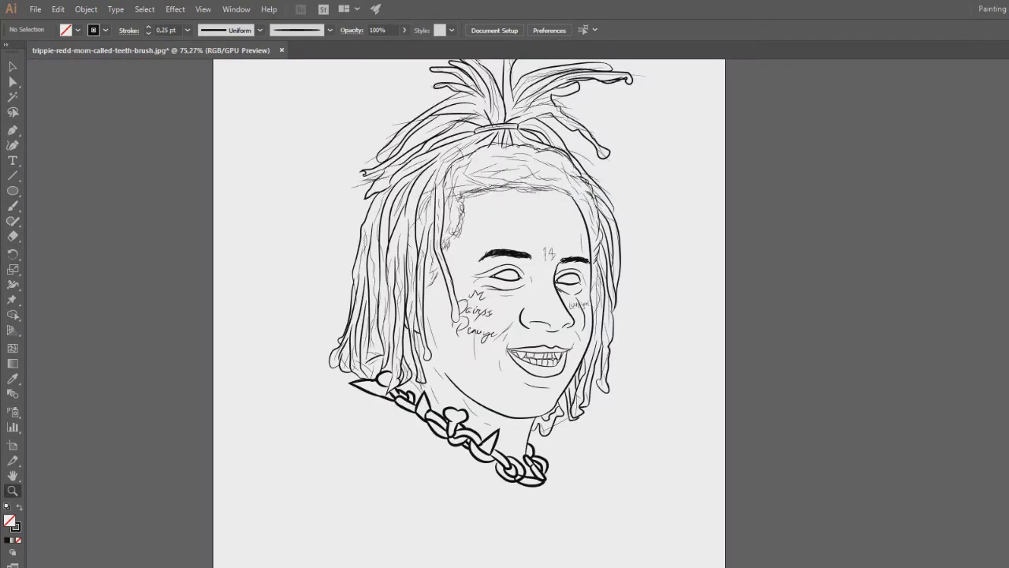
drag(467, 379, 402, 377)
drag(442, 296, 459, 295)
scroll(439, 314, up, 5)
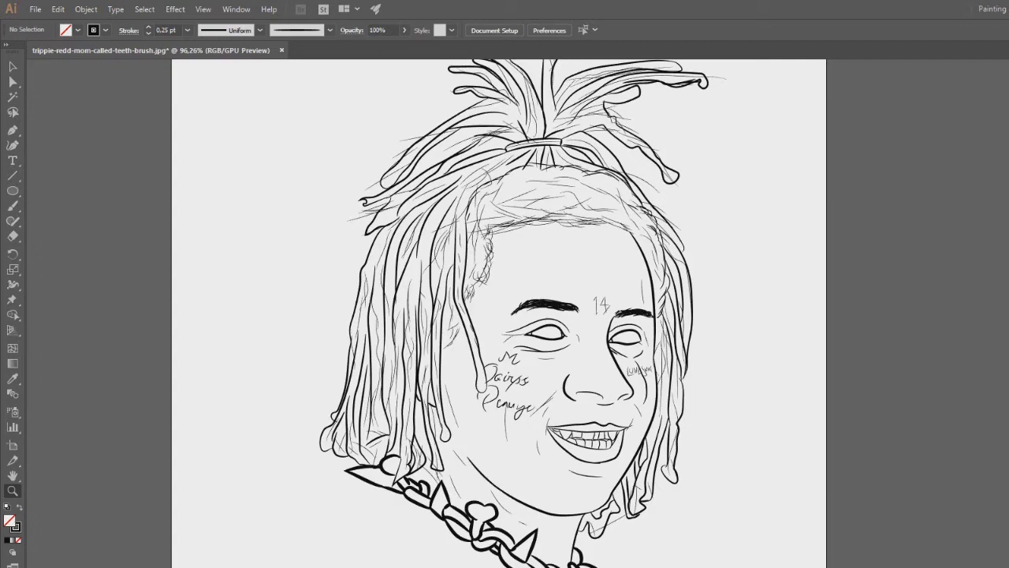
scroll(620, 229, down, 4)
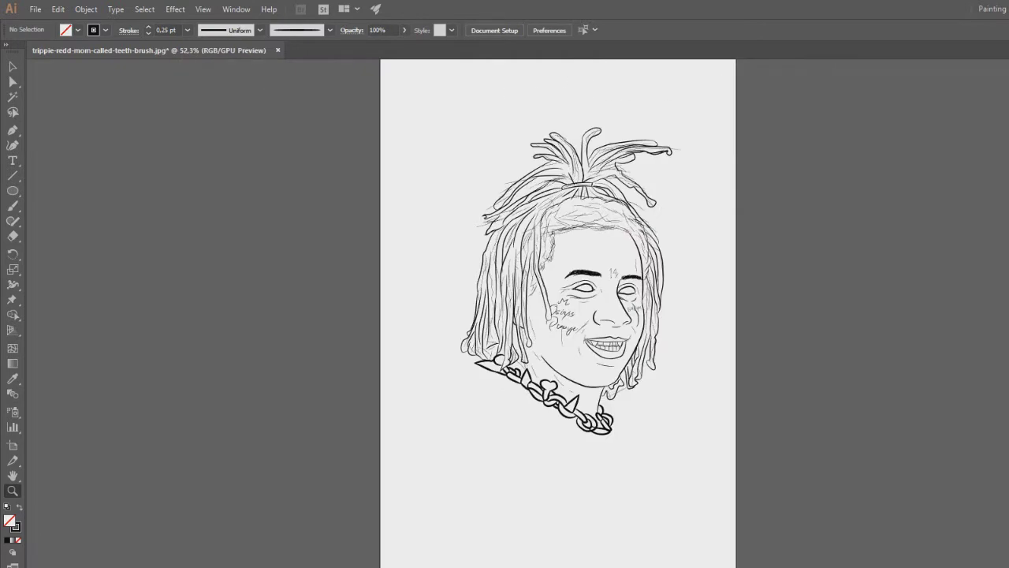
scroll(683, 274, up, 4)
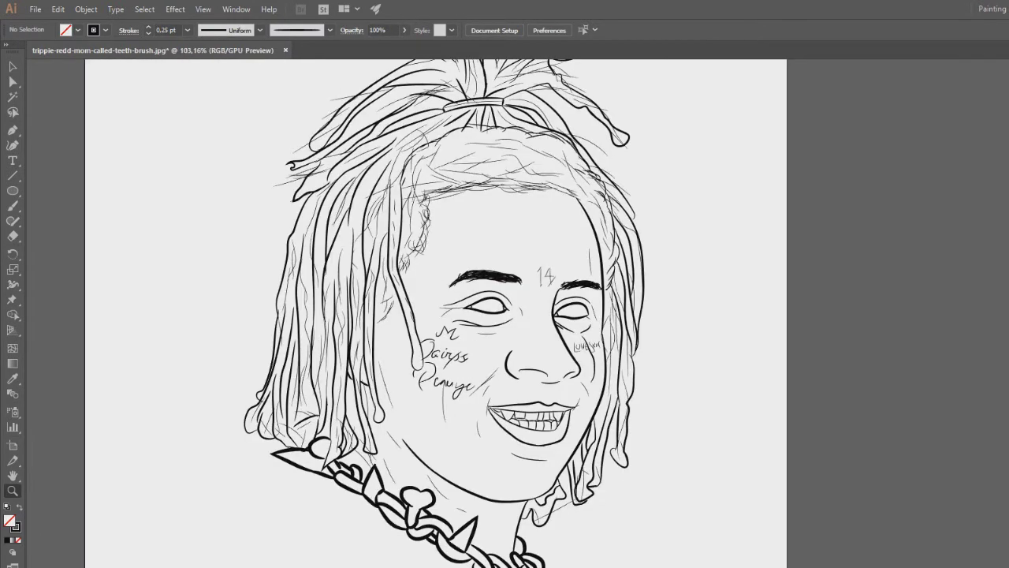
scroll(587, 351, up, 3)
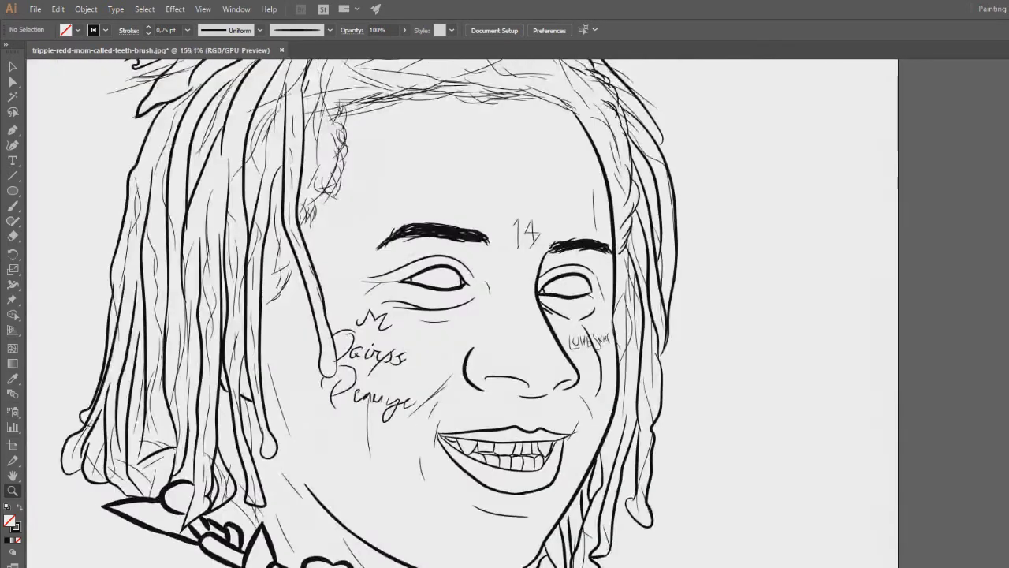
scroll(555, 375, down, 5)
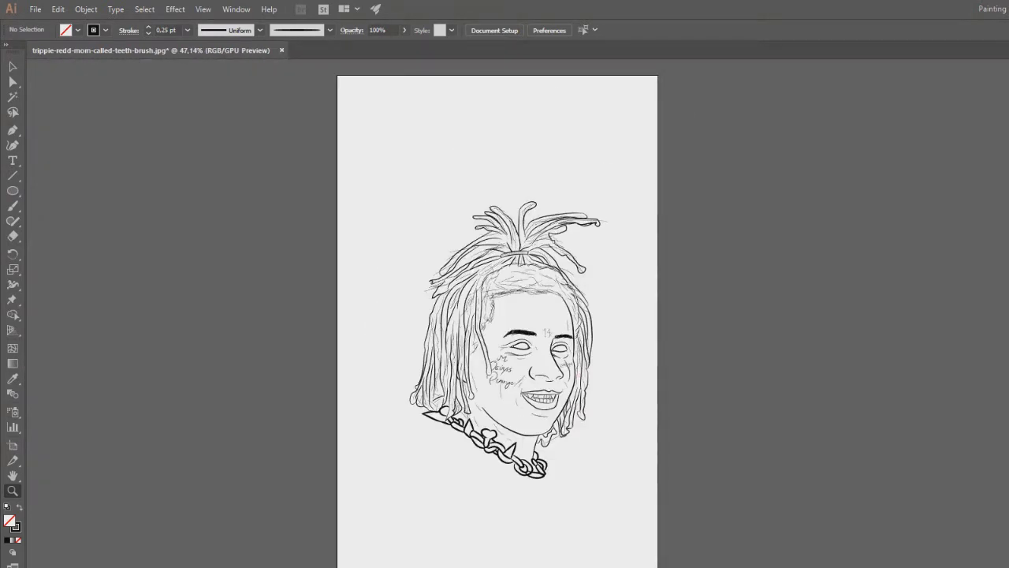
scroll(634, 248, down, 3)
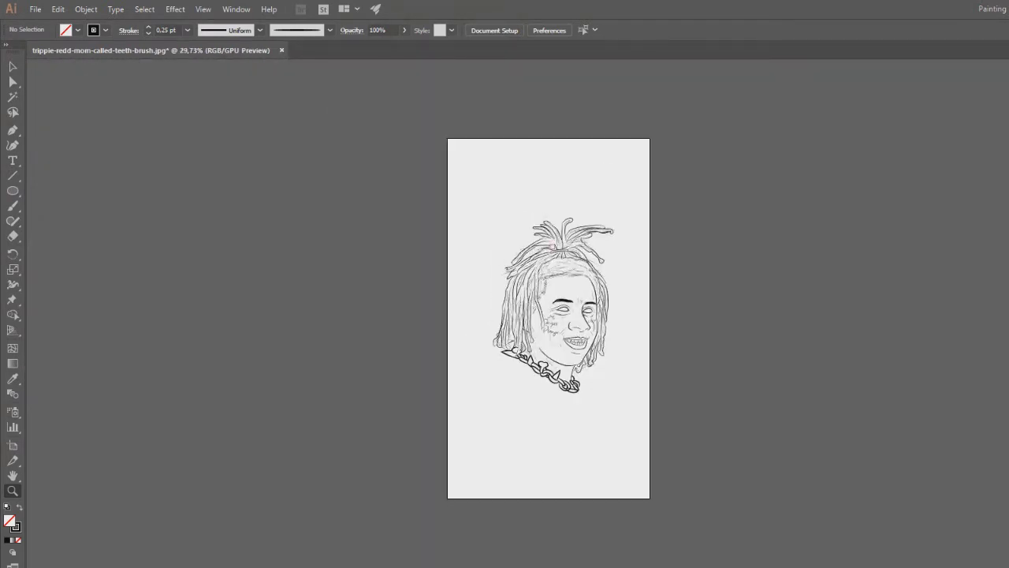
scroll(561, 268, up, 3)
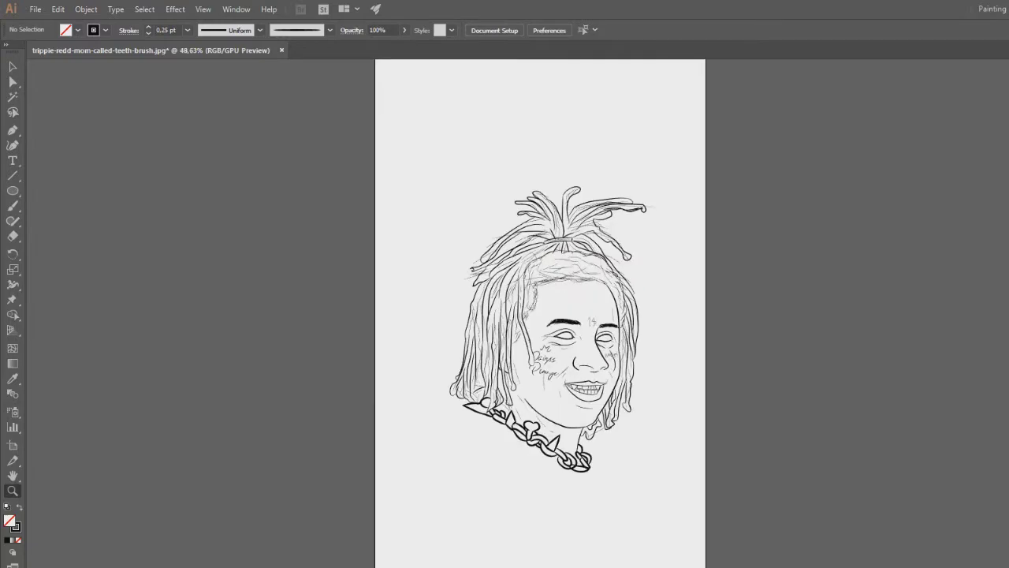
scroll(628, 386, up, 4)
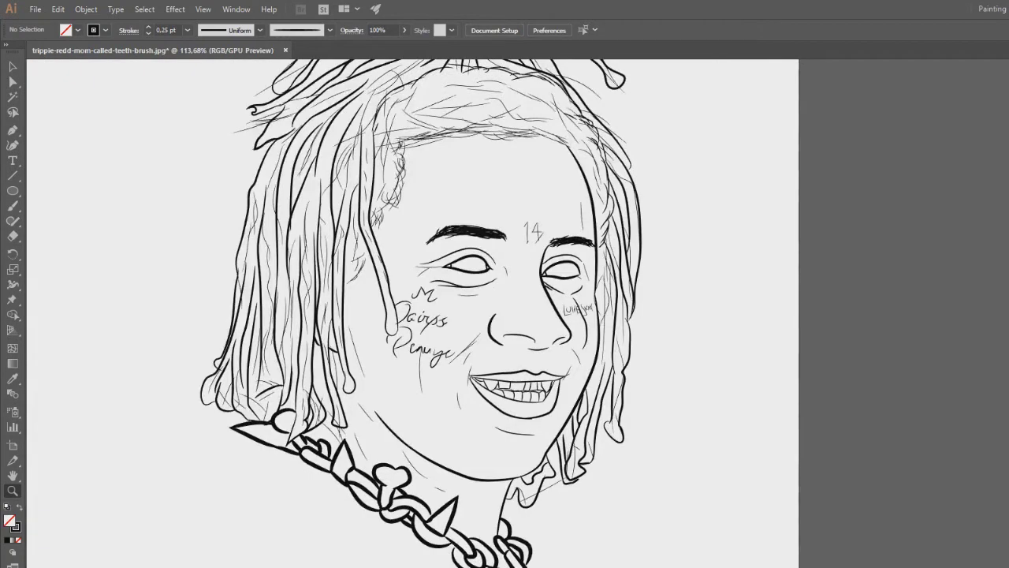
scroll(514, 419, up, 2)
scroll(553, 386, up, 5)
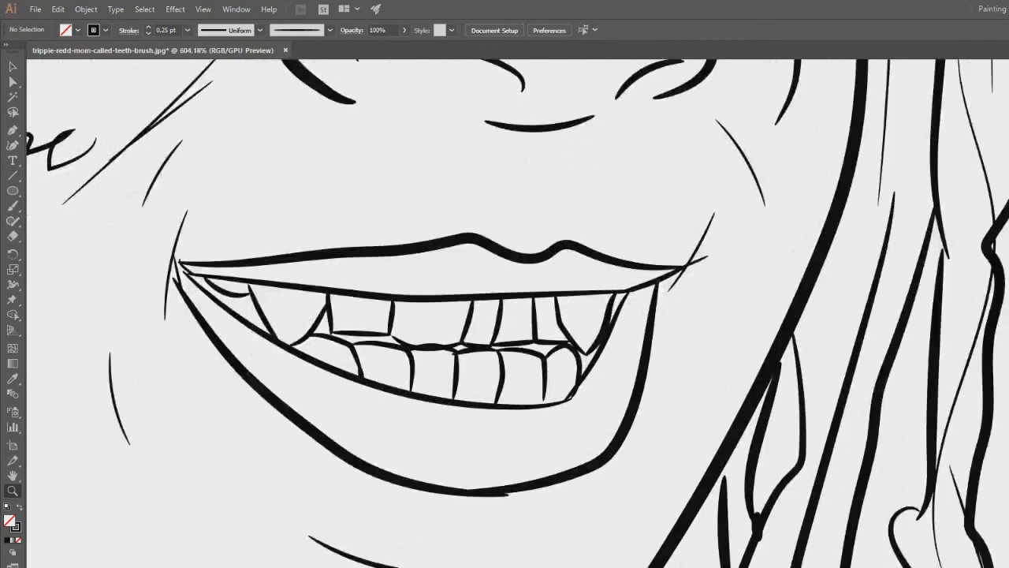
scroll(383, 375, down, 6)
drag(331, 334, 228, 342)
drag(98, 231, 221, 232)
scroll(526, 208, down, 5)
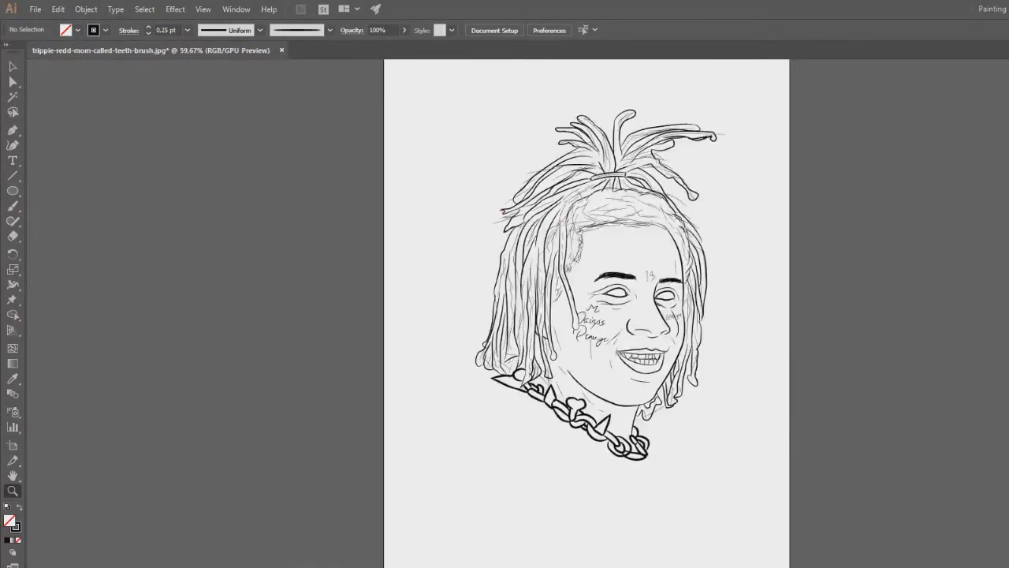
scroll(700, 239, up, 4)
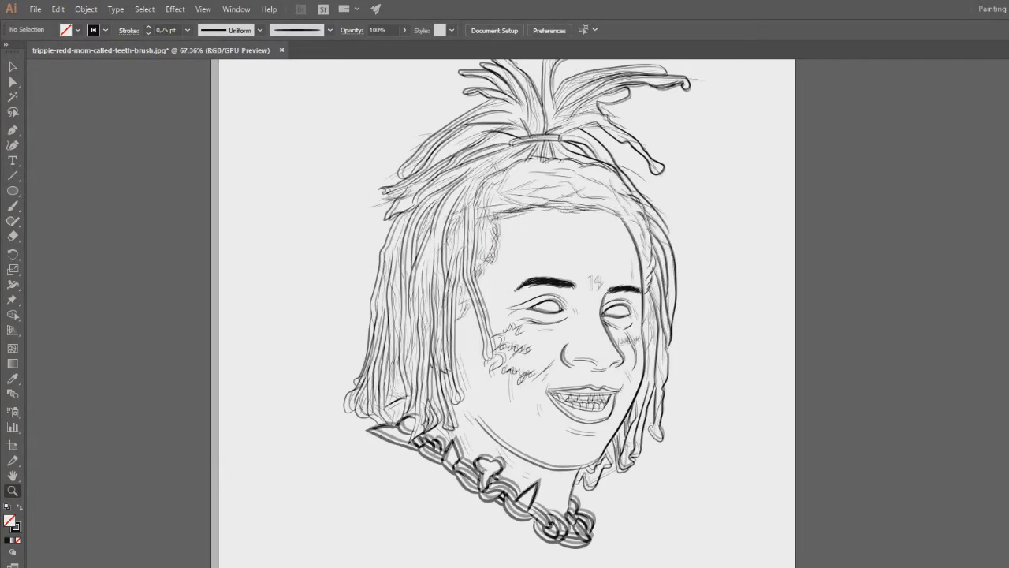
Step: Export the drawing to the desktop as a PNG file named trippie redd
click(36, 10)
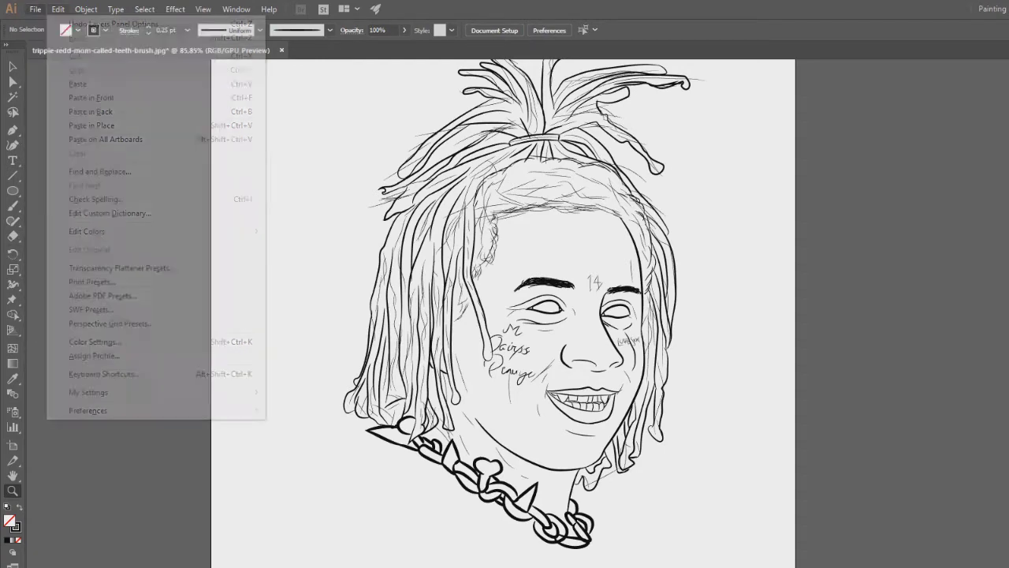
key(Right)
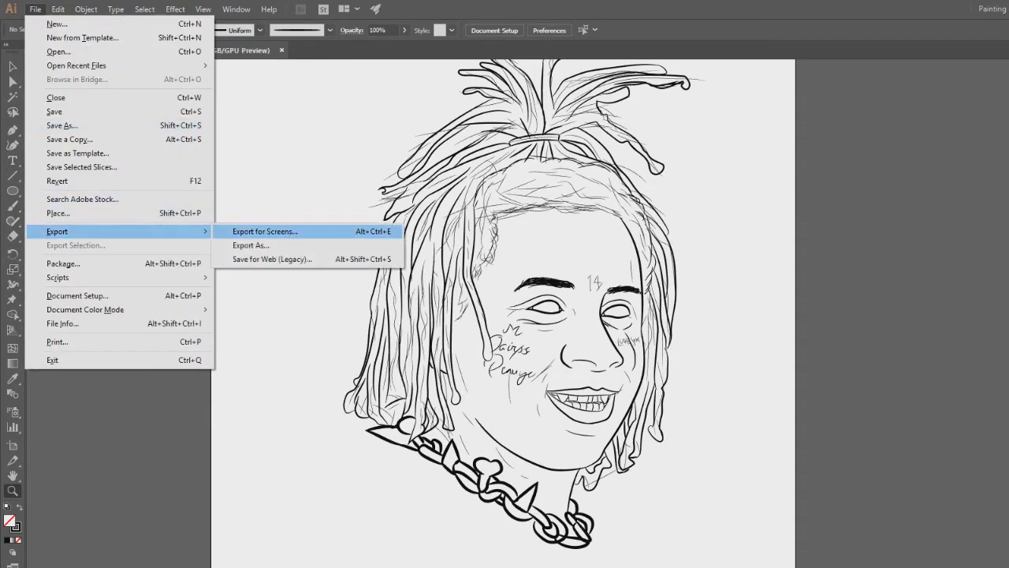
key(Down)
key(Return)
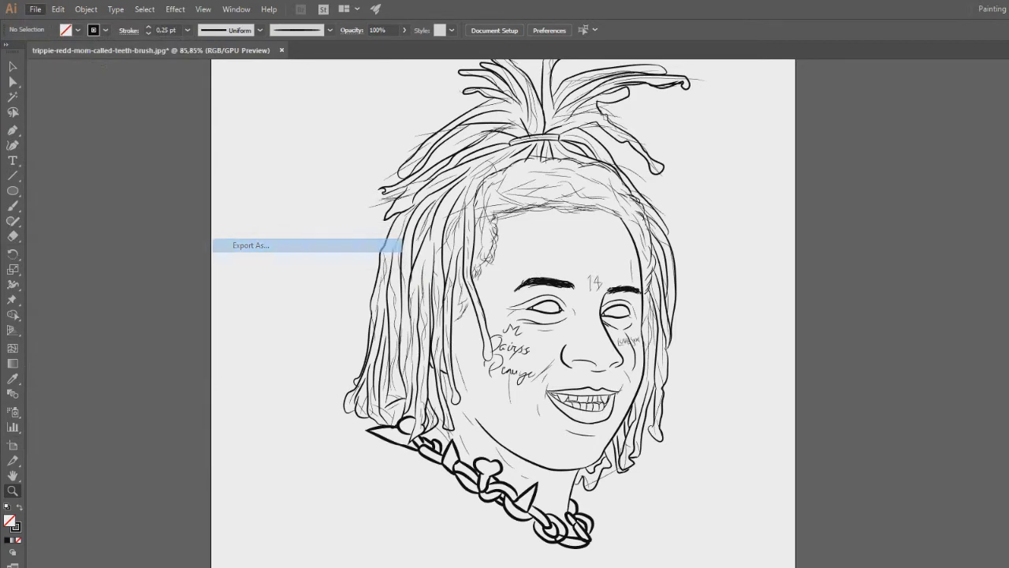
scroll(282, 126, up, 1)
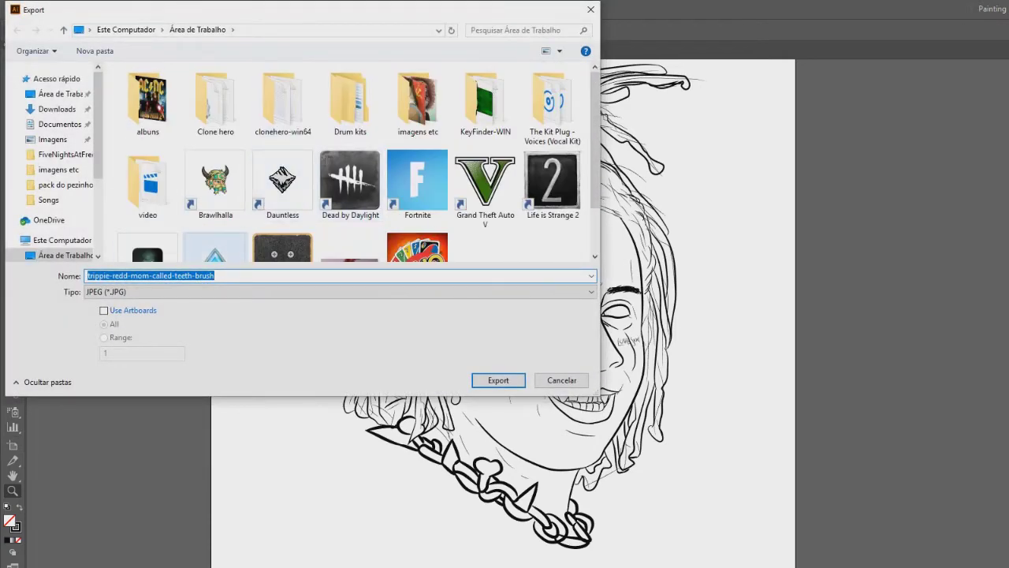
text(trippi)
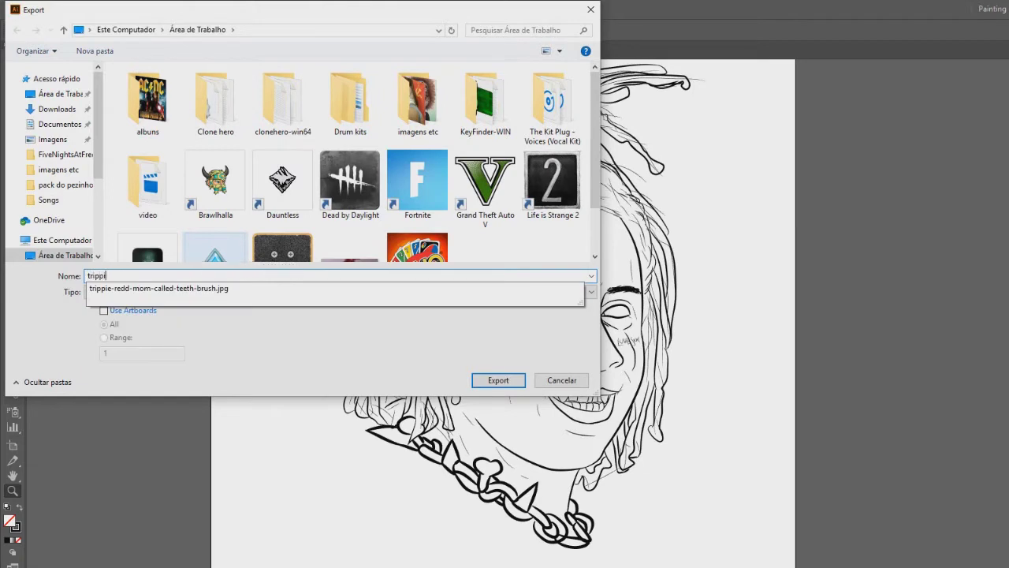
text(e redd)
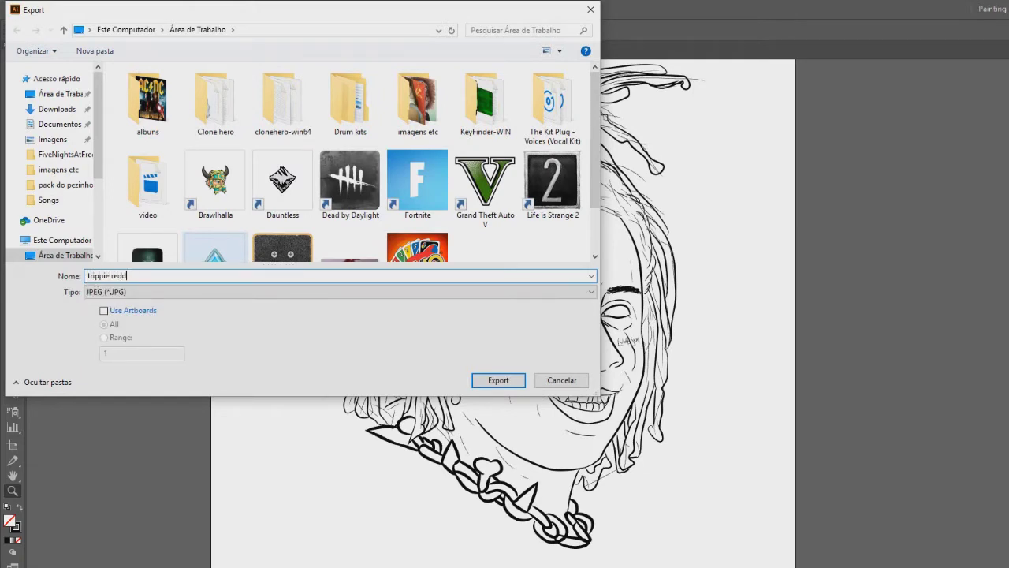
click(215, 292)
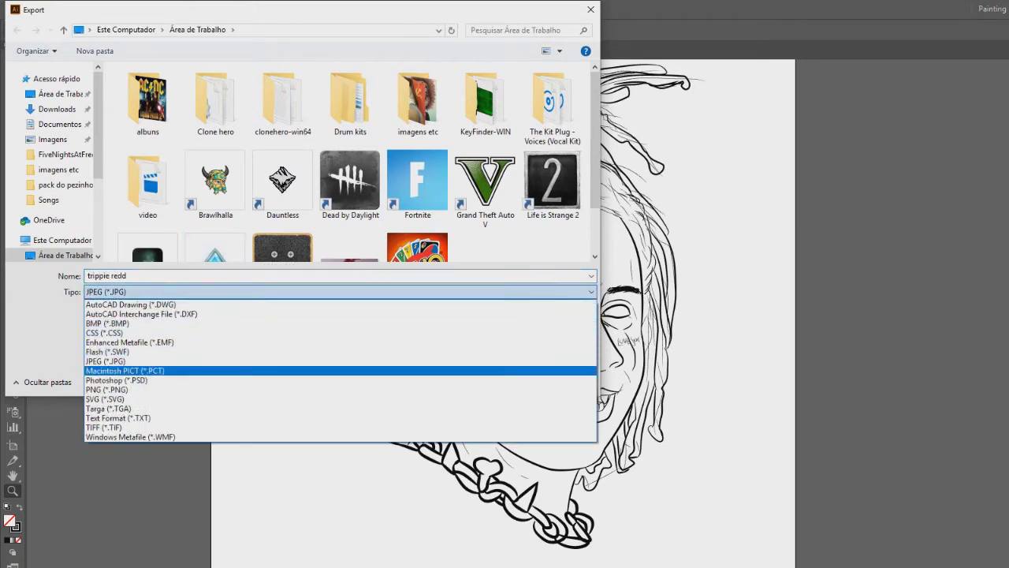
key(Return)
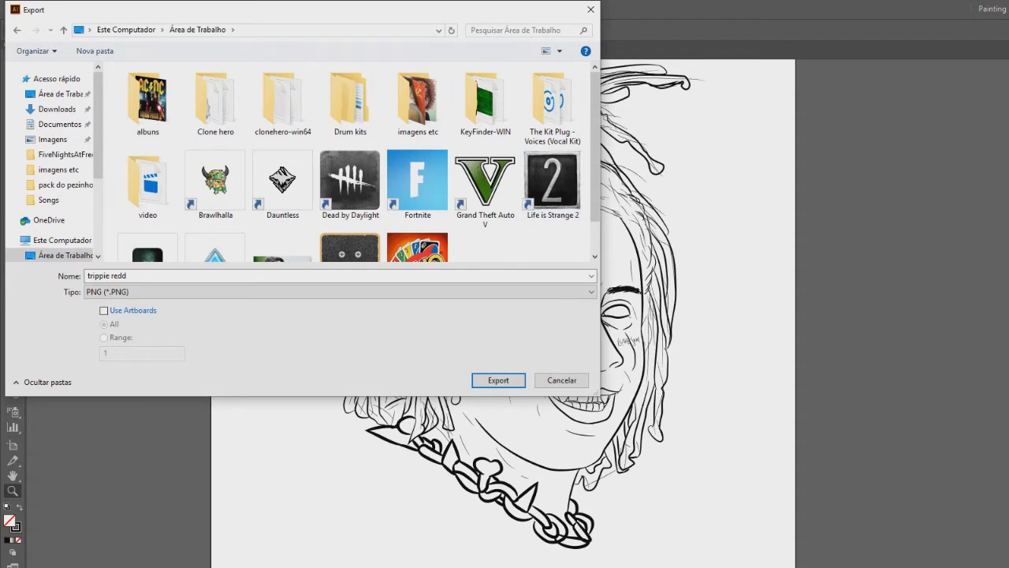
click(498, 380)
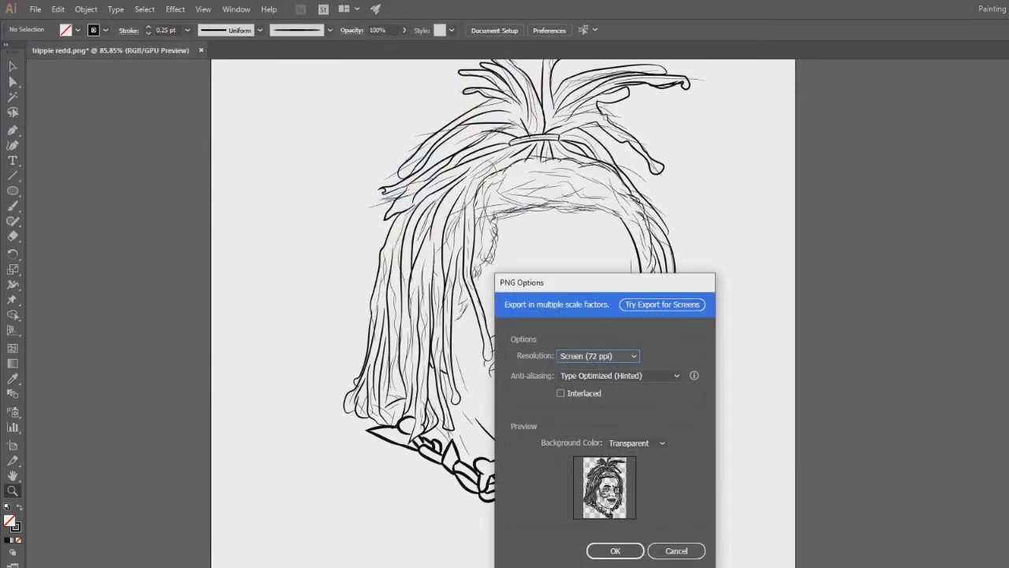
Step: Set the PNG resolution to High (300 ppi), keep Type Optimized (Hinted) anti-aliasing, and complete the export
click(597, 357)
click(603, 369)
key(alt+Down)
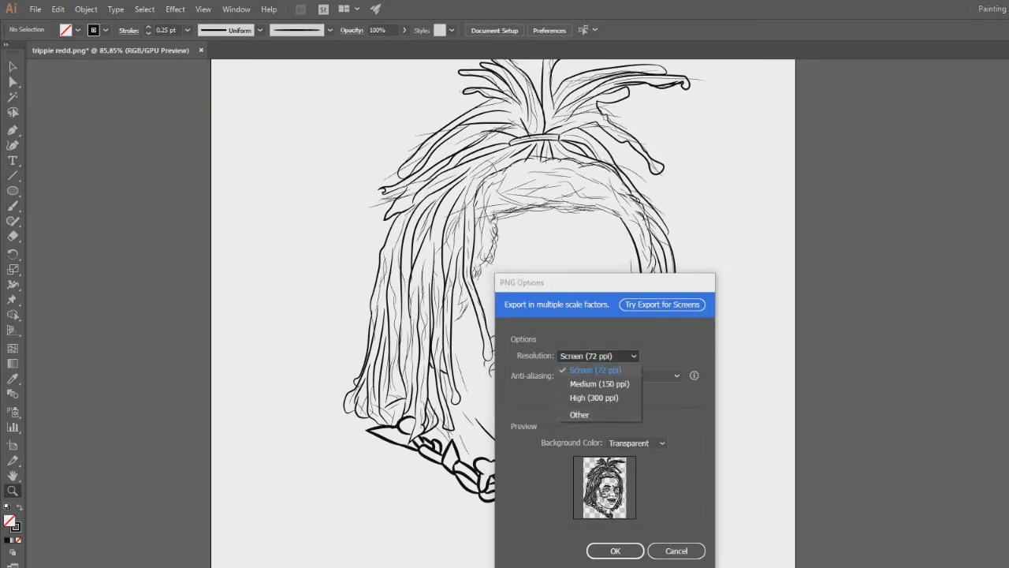
key(Down)
key(Down)
key(Return)
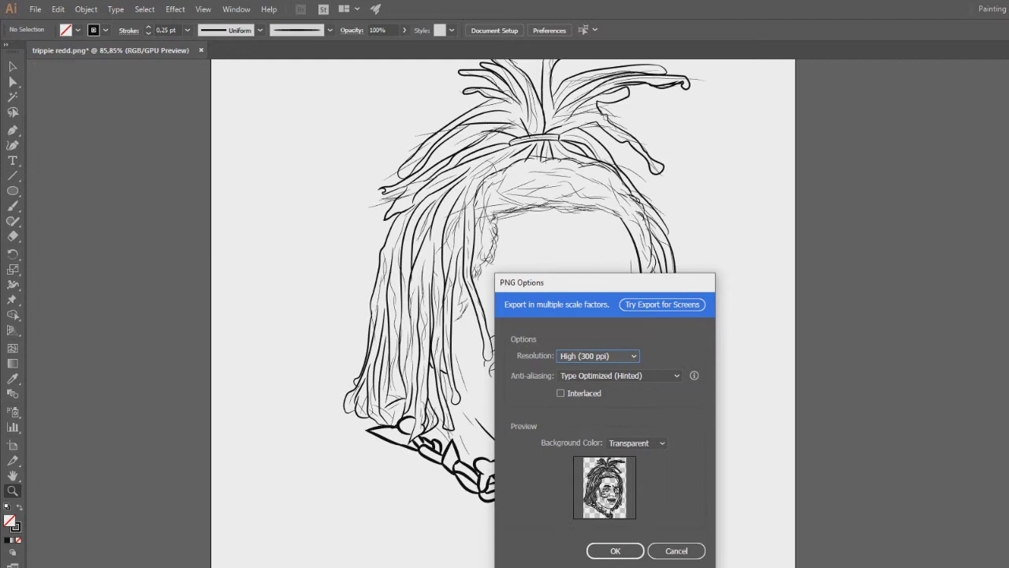
drag(575, 283, 555, 172)
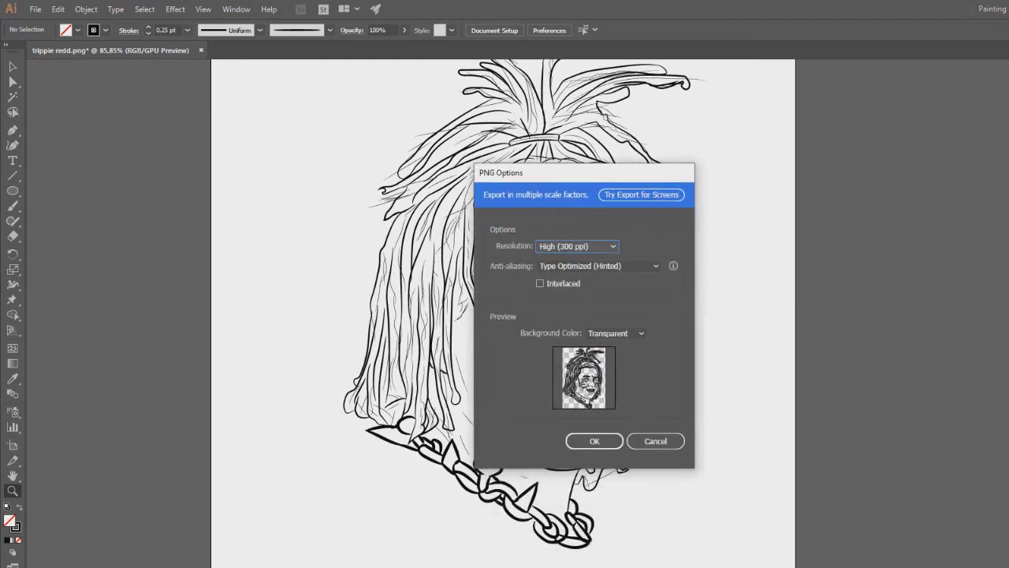
click(594, 441)
click(599, 265)
click(590, 308)
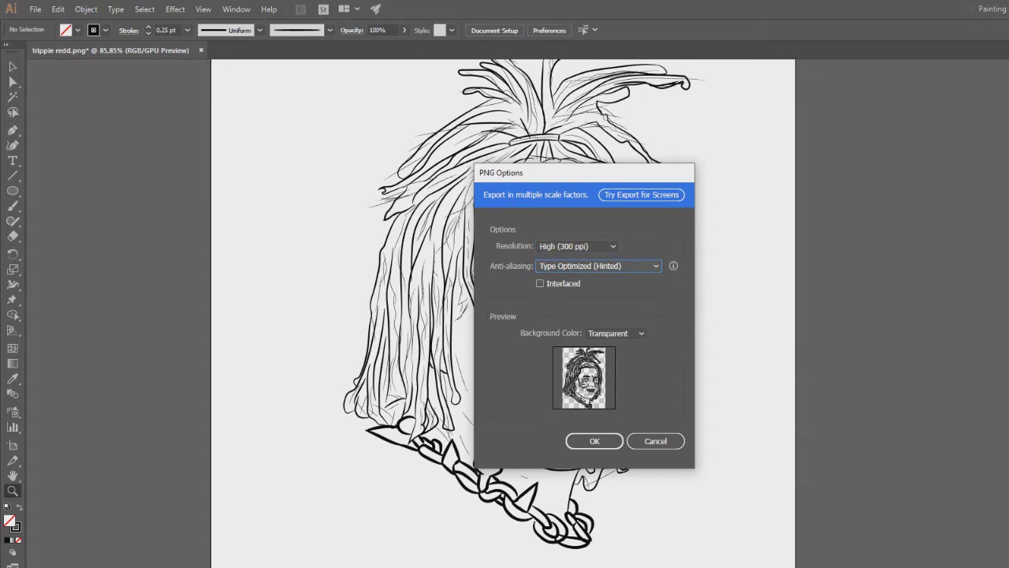
key(Return)
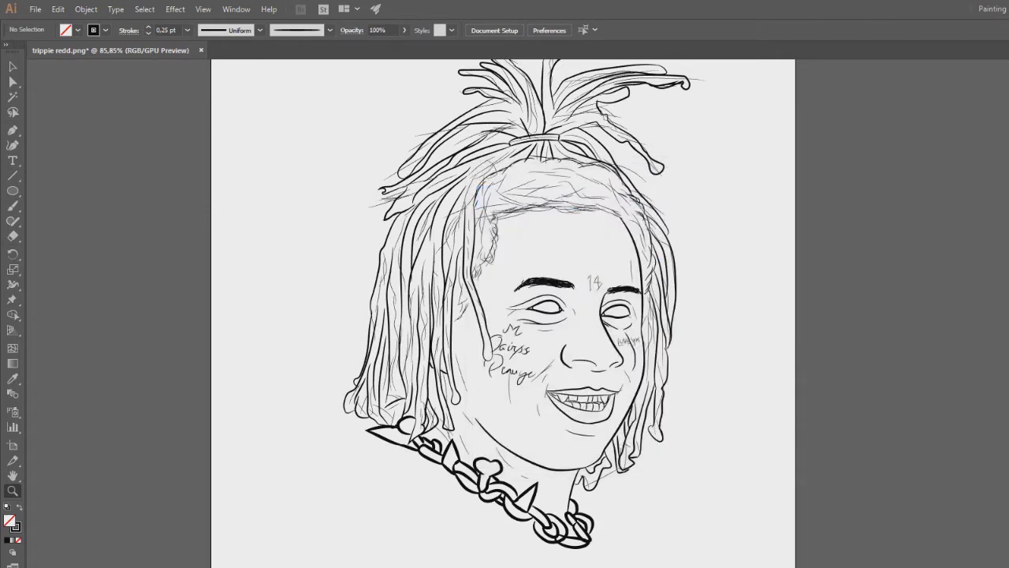
Step: Switch to PaintTool SAI and open trippie redd.png from the desktop
drag(524, 511, 442, 511)
drag(552, 552, 584, 552)
scroll(519, 552, up, 2)
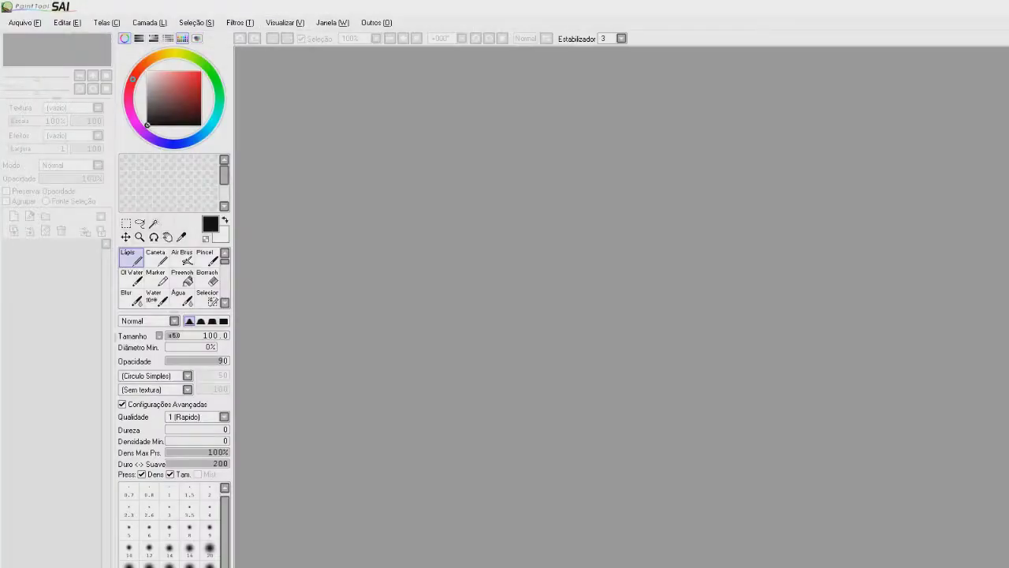
click(23, 22)
click(29, 49)
scroll(314, 95, down, 5)
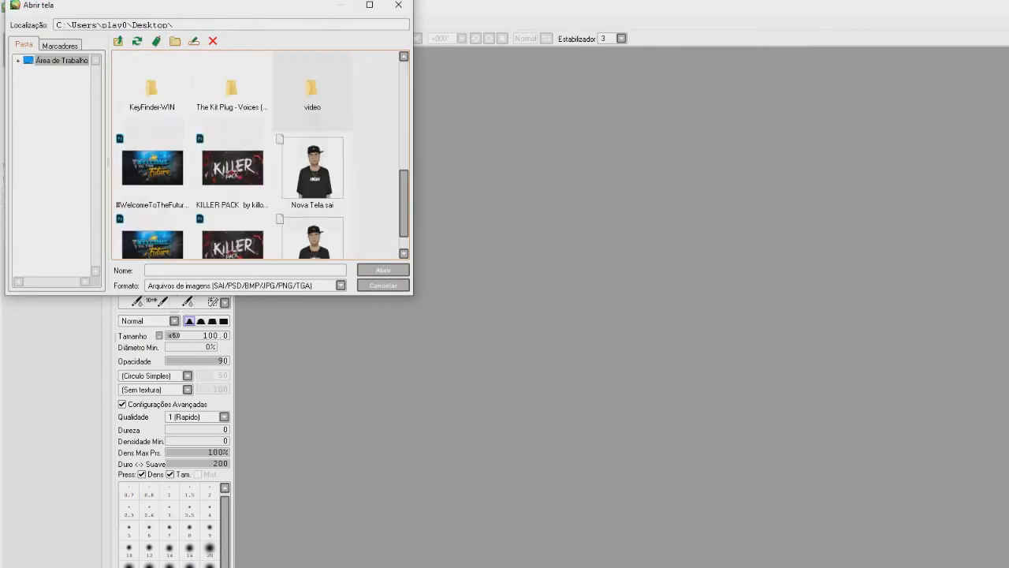
double_click(231, 215)
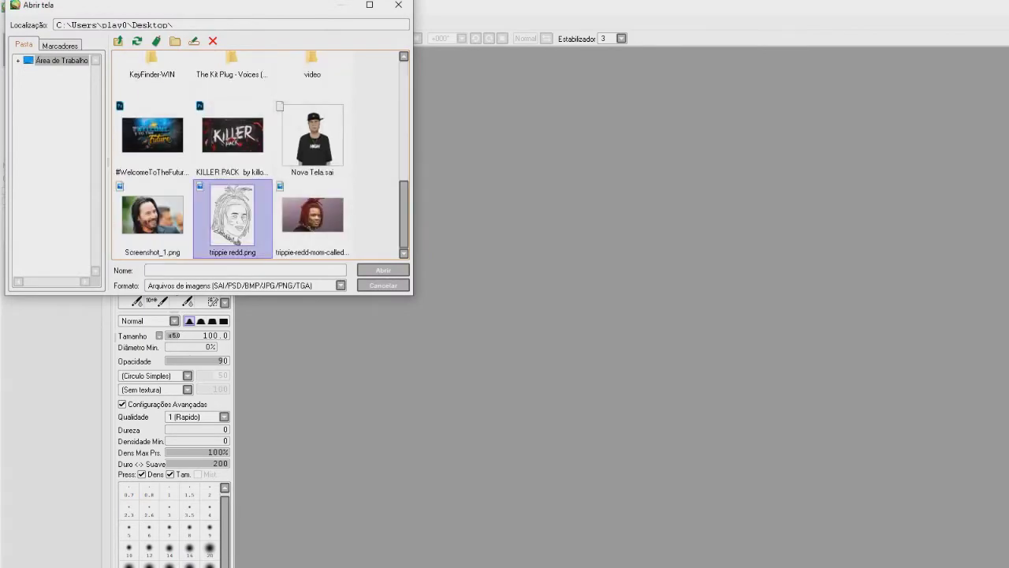
scroll(922, 341, down, 2)
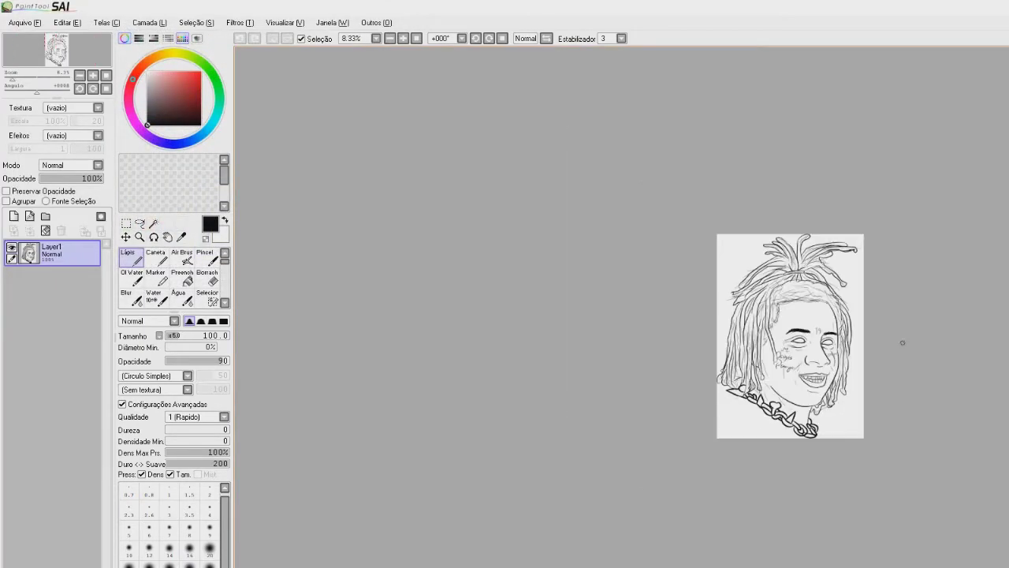
Step: Examine the opened line art close up, checking the line quality of the hair strands, the hair band area and the face
scroll(852, 318, up, 9)
scroll(757, 220, up, 2)
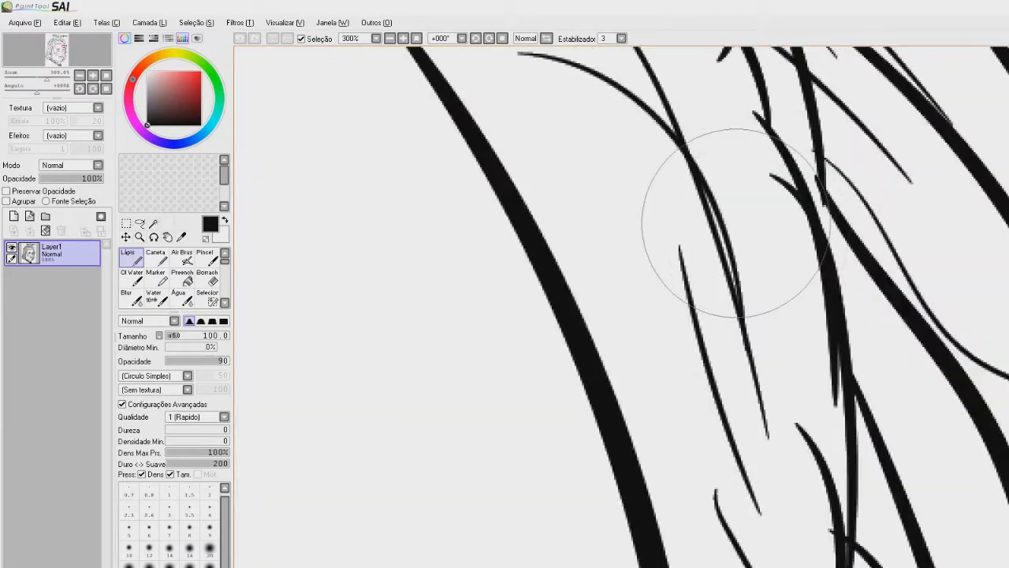
scroll(745, 224, down, 5)
scroll(763, 97, up, 2)
scroll(795, 187, up, 3)
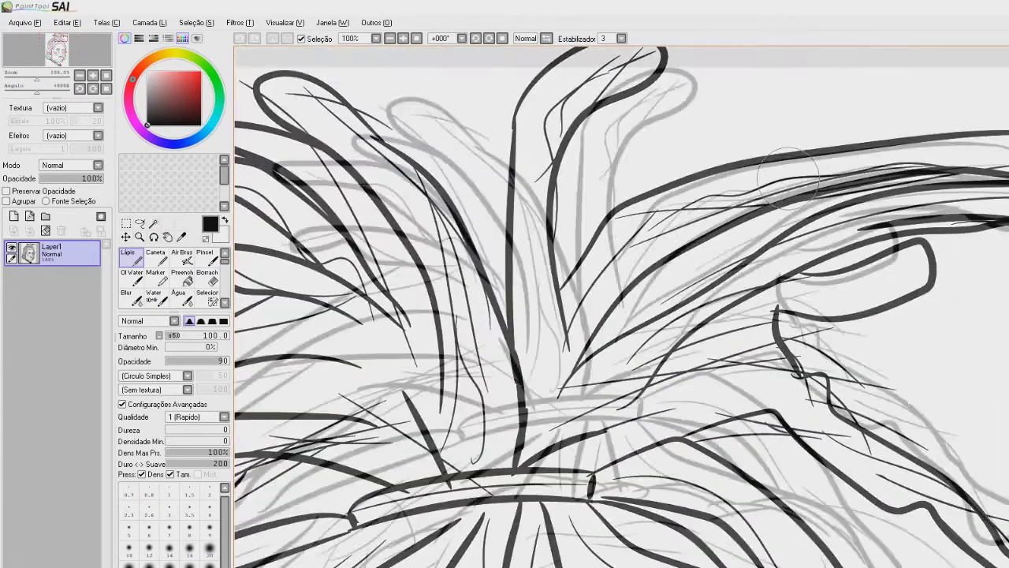
scroll(795, 187, down, 5)
scroll(856, 167, up, 2)
scroll(856, 167, up, 2)
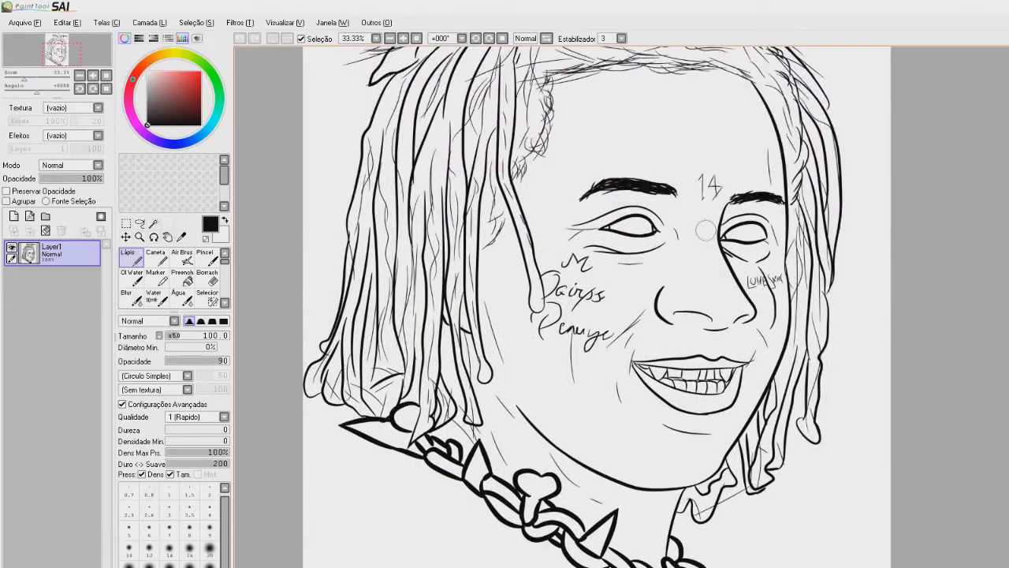
scroll(857, 167, down, 3)
Step: Open the original portrait photo from the desktop as a second canvas for colour reference
click(24, 23)
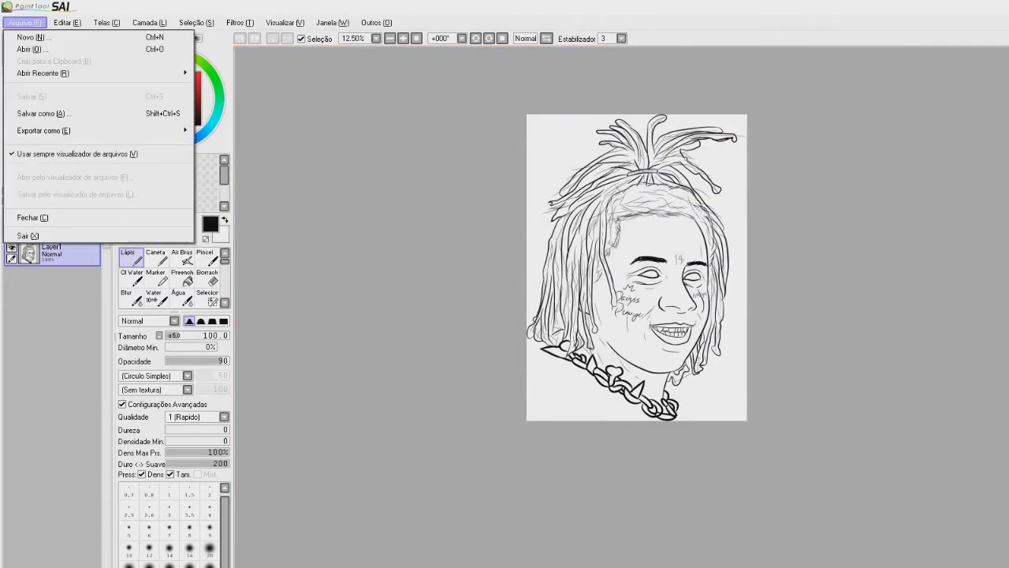
click(38, 49)
scroll(154, 165, down, 5)
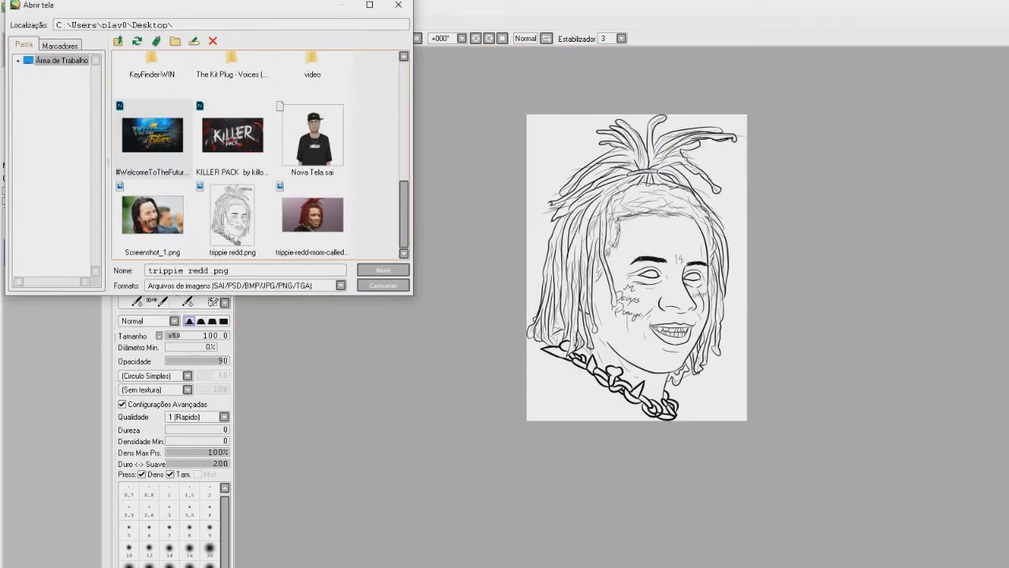
double_click(312, 217)
key(Return)
Step: Sample a skin tone from the cheek beside the nose in the photo as the drawing colour
scroll(621, 306, up, 4)
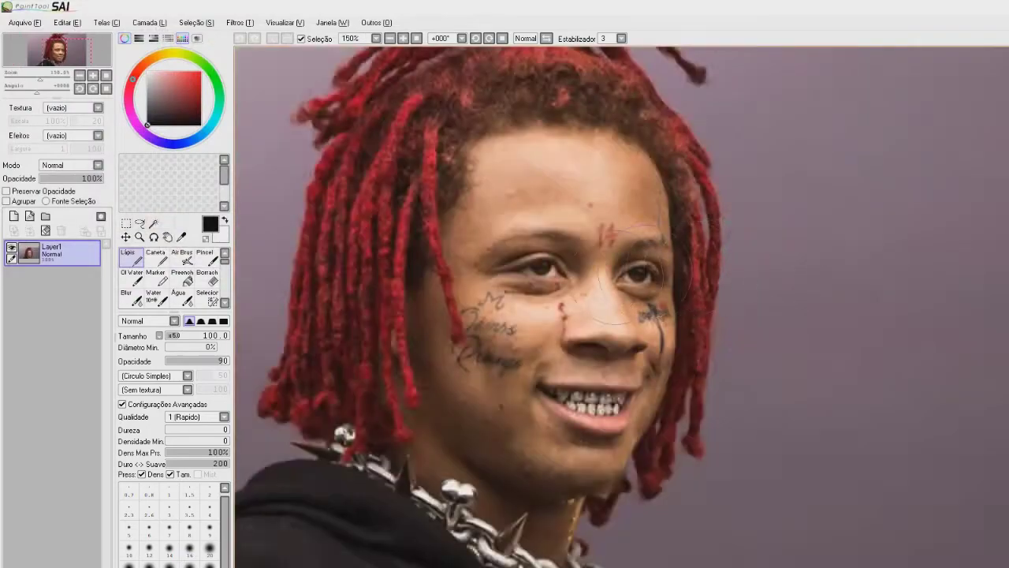
scroll(621, 306, down, 4)
scroll(678, 261, up, 5)
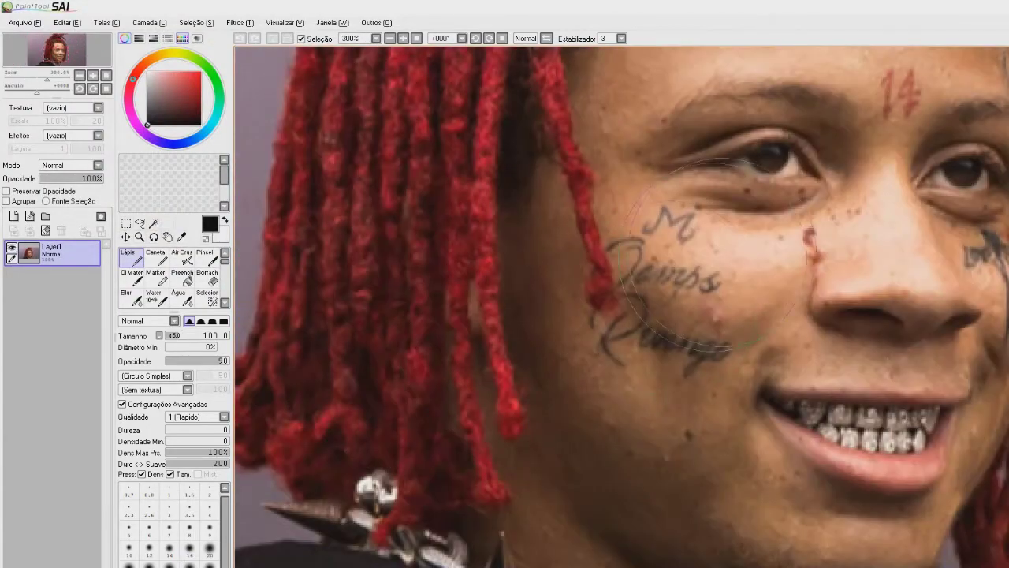
right_click(808, 240)
right_click(746, 272)
right_click(744, 281)
scroll(617, 347, down, 5)
scroll(463, 187, up, 3)
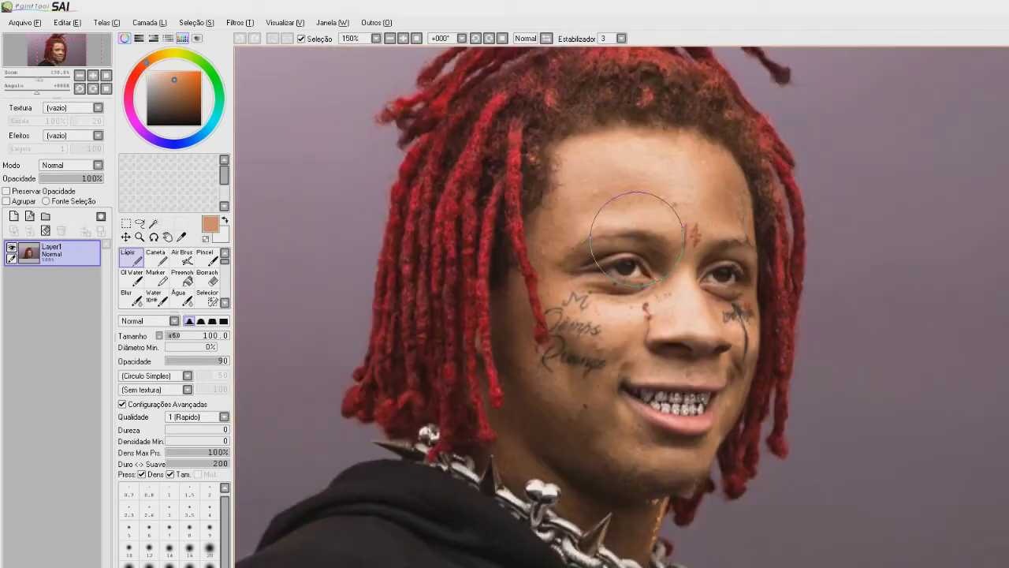
scroll(463, 187, down, 3)
scroll(401, 218, up, 1)
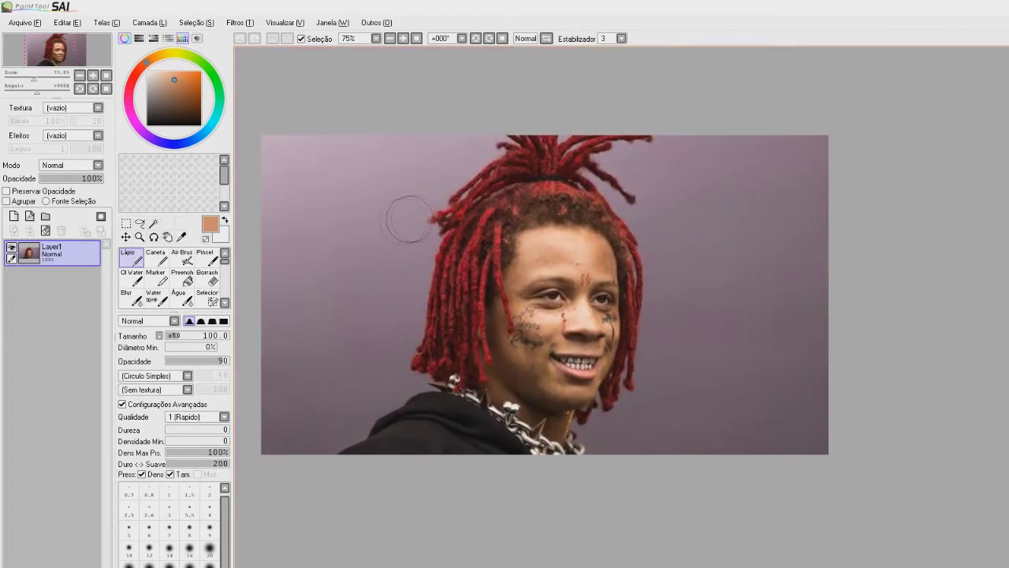
Step: Sample skin tones around the forehead and temple, ending with a light orange-brown from the forehead as the drawing colour
scroll(548, 258, up, 2)
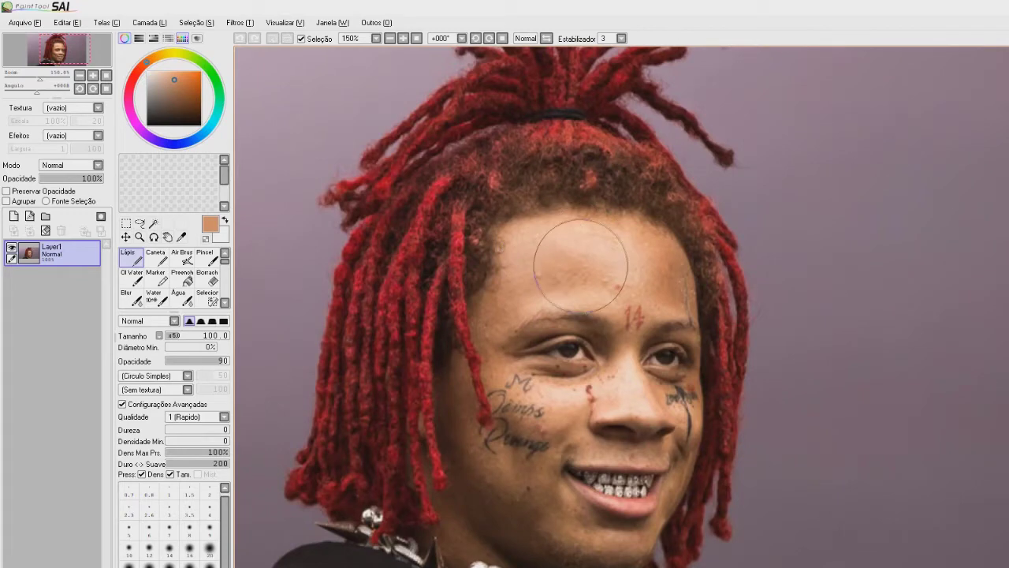
scroll(577, 252, up, 1)
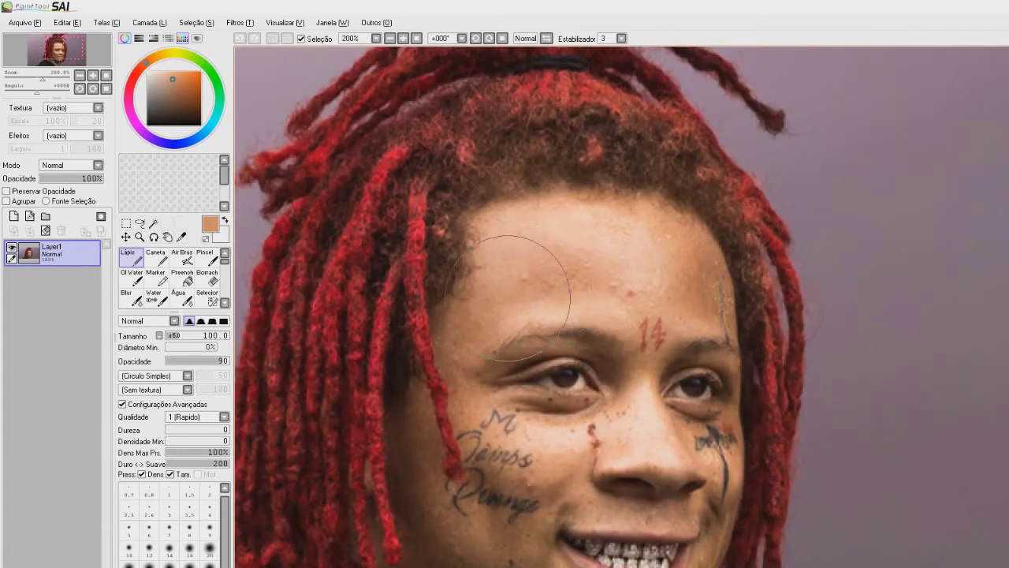
right_click(654, 265)
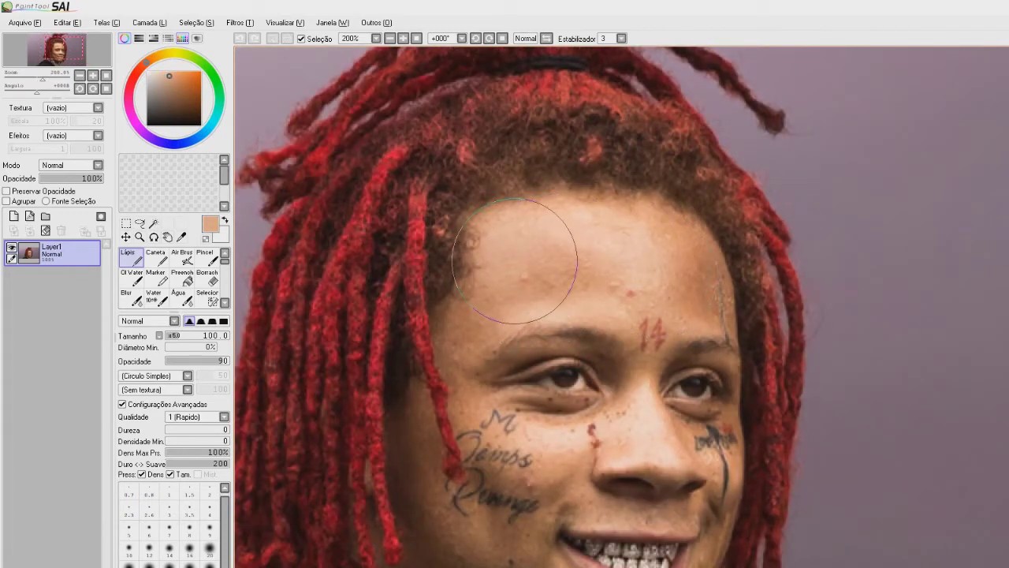
right_click(464, 387)
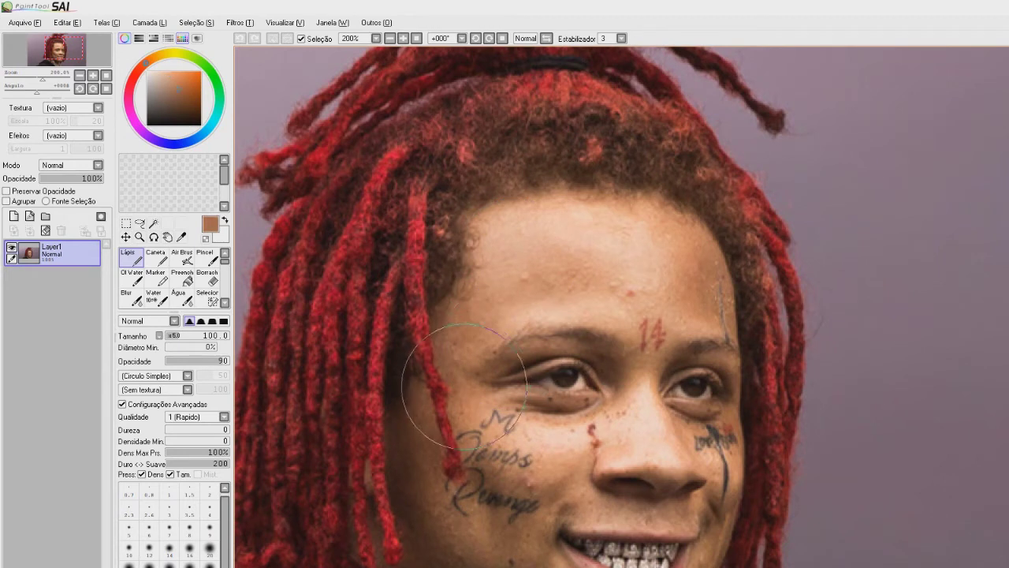
right_click(558, 278)
right_click(588, 261)
right_click(536, 274)
right_click(597, 269)
right_click(644, 279)
alt+click(670, 292)
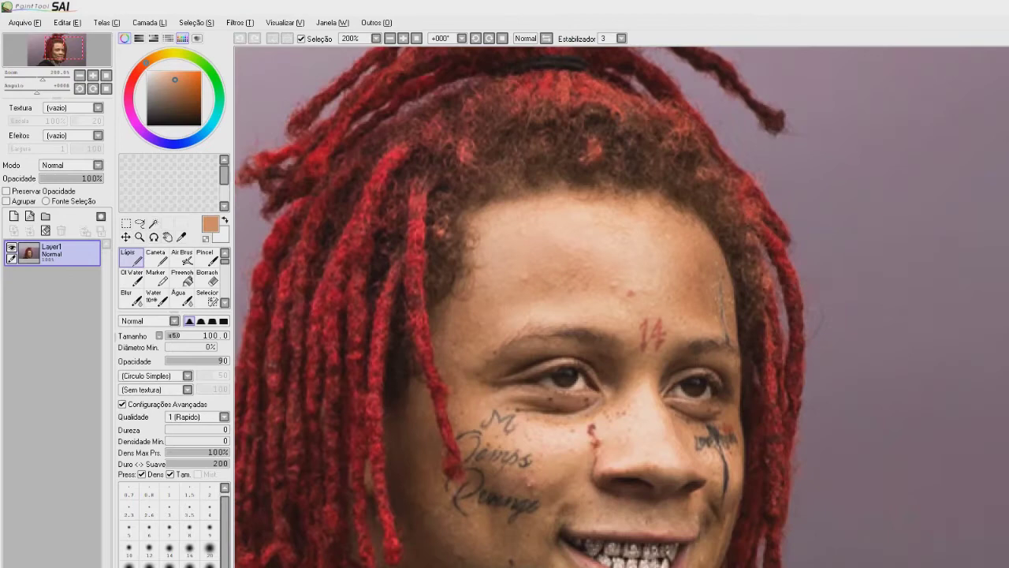
Step: Return to the line art canvas and frame the head at 25% zoom
drag(450, 484, 575, 383)
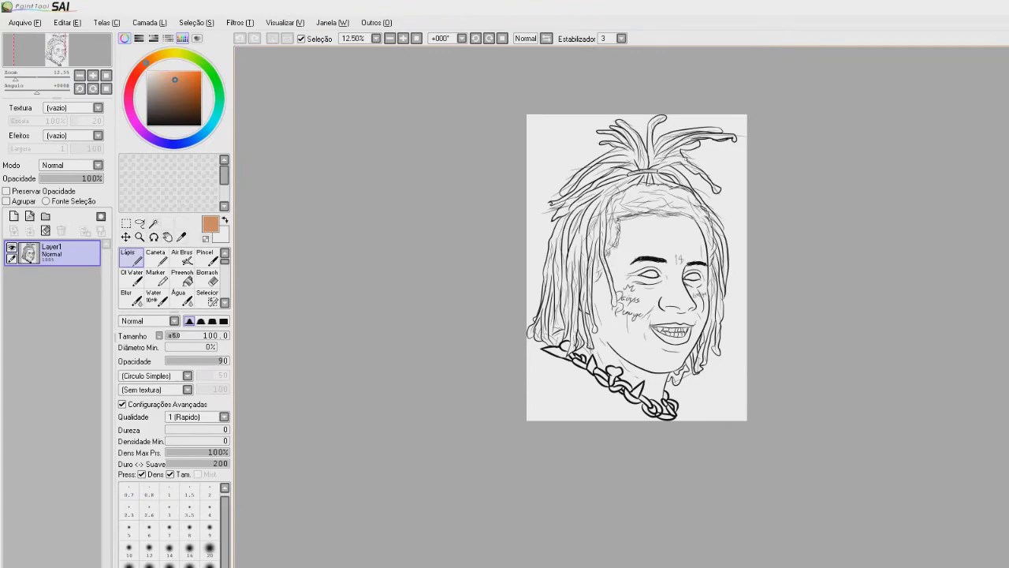
scroll(604, 276, up, 2)
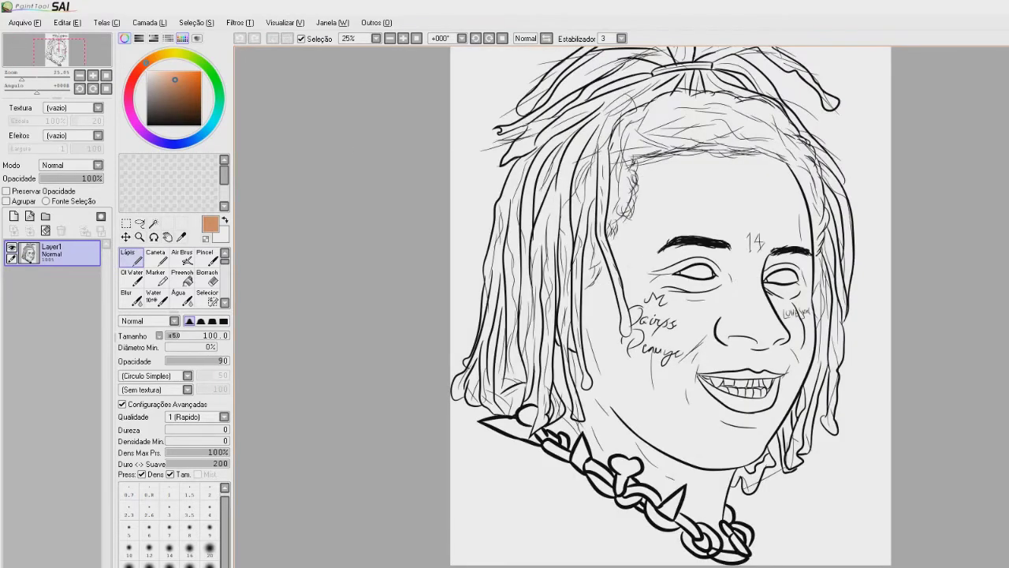
mouse_move(467, 143)
mouse_down()
mouse_move(413, 185)
mouse_move(393, 171)
mouse_up()
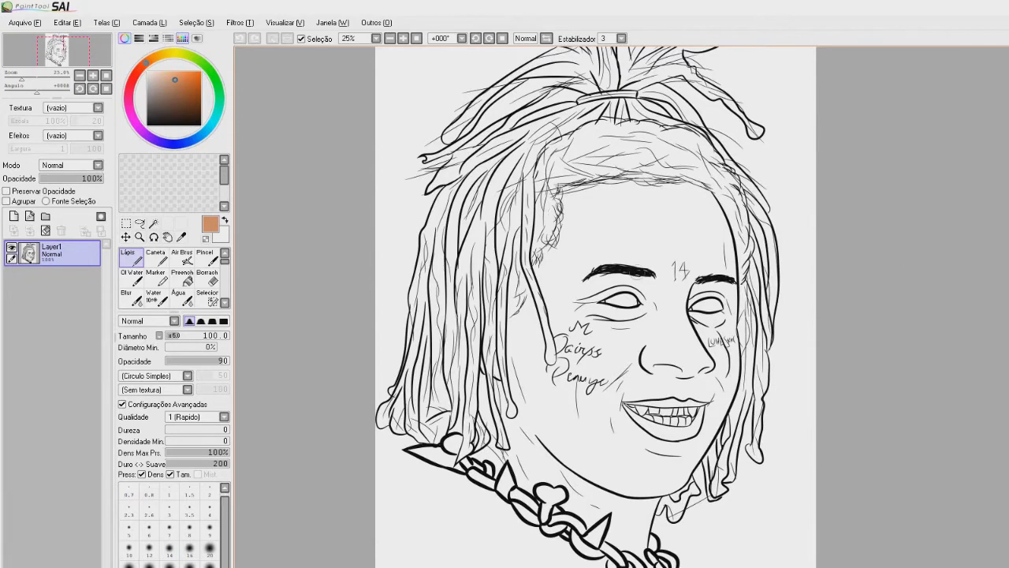
Step: Select the face and neck skin regions of the line art with the Magic Wand
click(154, 224)
click(623, 228)
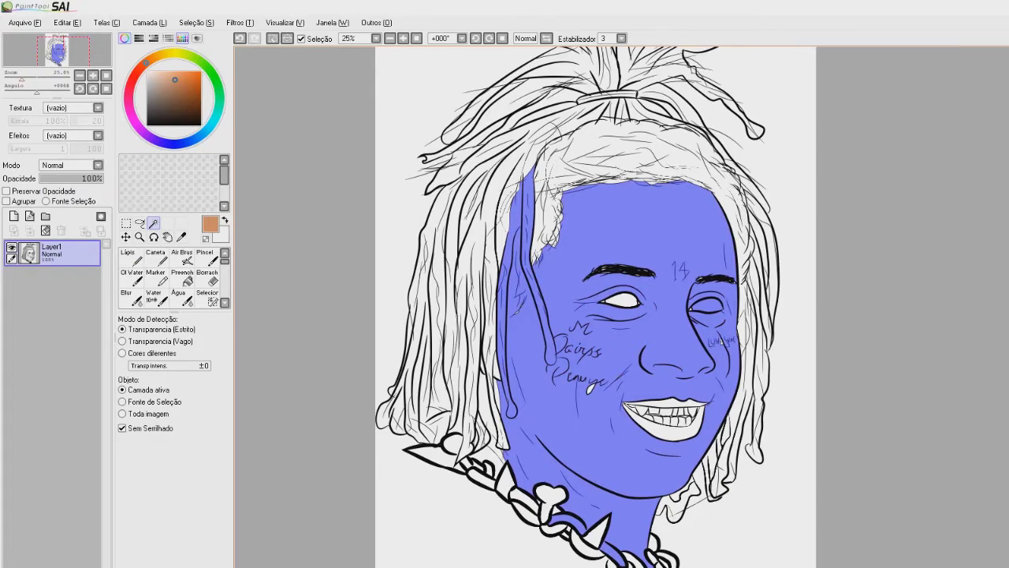
drag(622, 316, 593, 279)
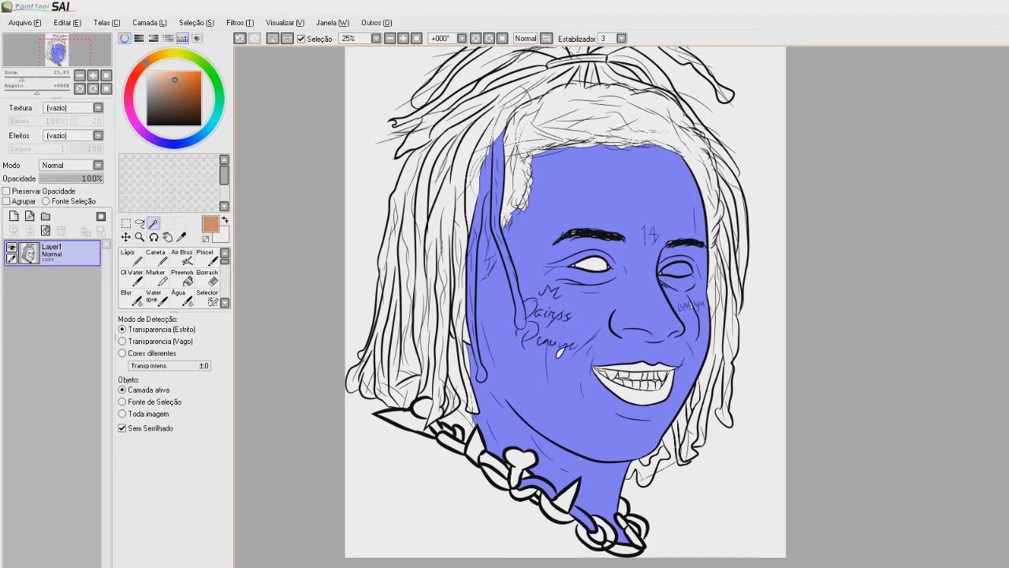
Step: Add the small enclosed skin gaps along the forehead hairline to the Magic Wand selection
click(537, 152)
click(583, 145)
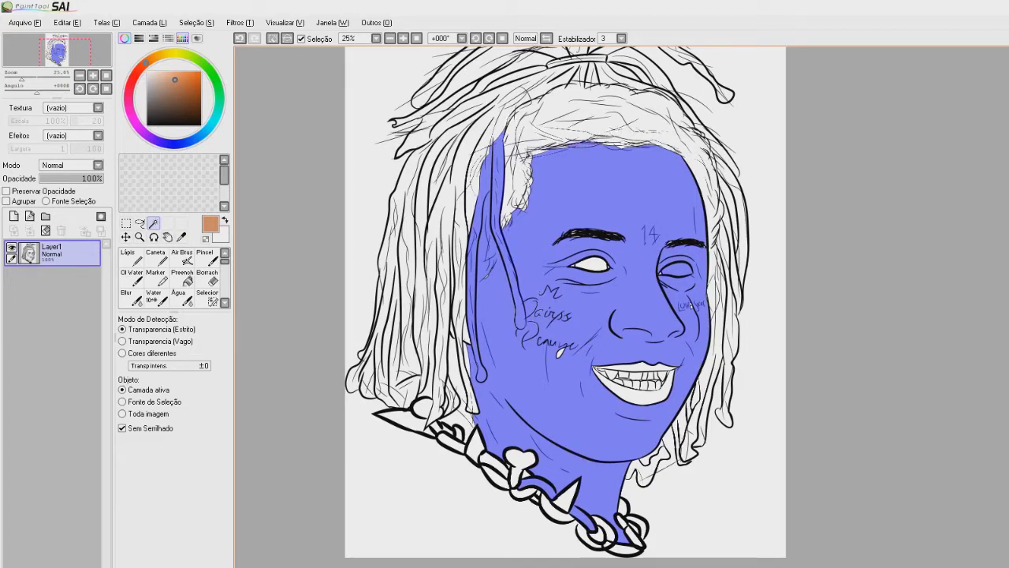
key(ctrl+z)
click(583, 145)
scroll(582, 142, down, 2)
scroll(582, 142, up, 5)
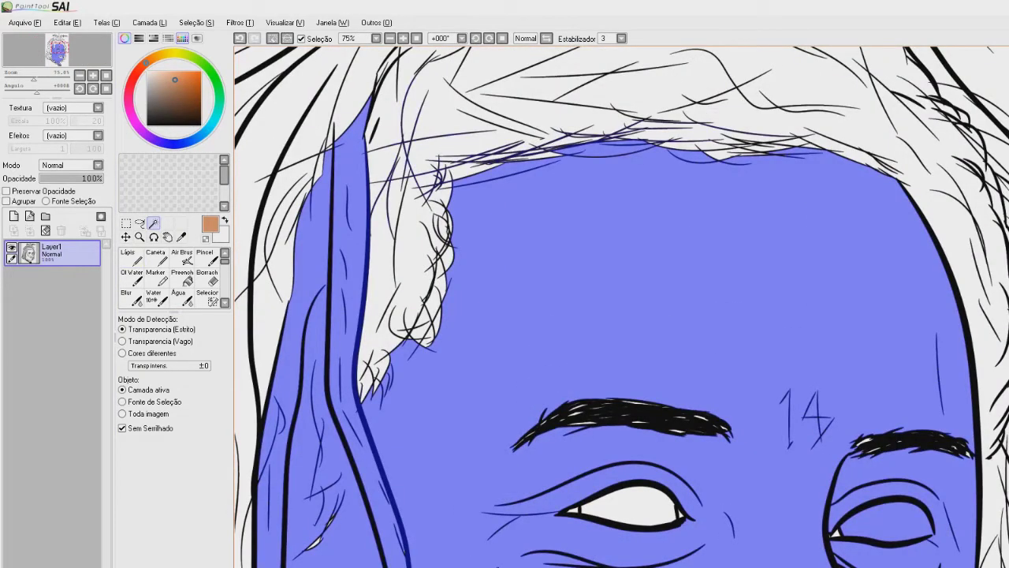
click(538, 156)
click(533, 152)
Step: Add the teardrop-shaped gap below the cheek lettering to the skin selection
scroll(607, 161, down, 6)
scroll(585, 146, up, 4)
drag(585, 173, 562, 145)
scroll(659, 470, up, 4)
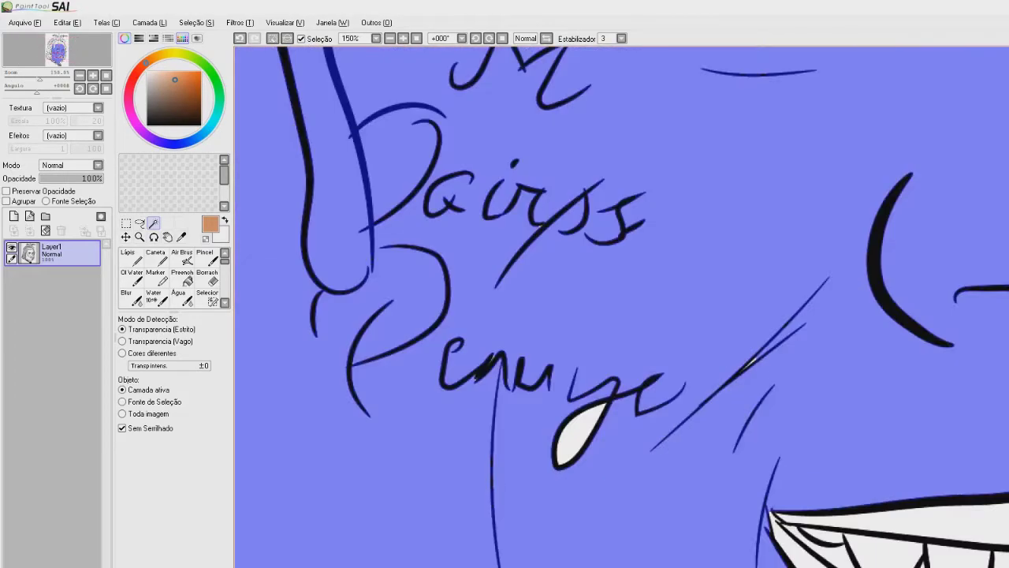
click(578, 439)
Step: Add the enclosed gap inside the small lettering below the narrower eye to the skin selection
scroll(623, 308, down, 5)
scroll(622, 308, up, 4)
scroll(623, 307, down, 3)
scroll(623, 307, up, 3)
scroll(623, 308, down, 4)
scroll(552, 332, up, 9)
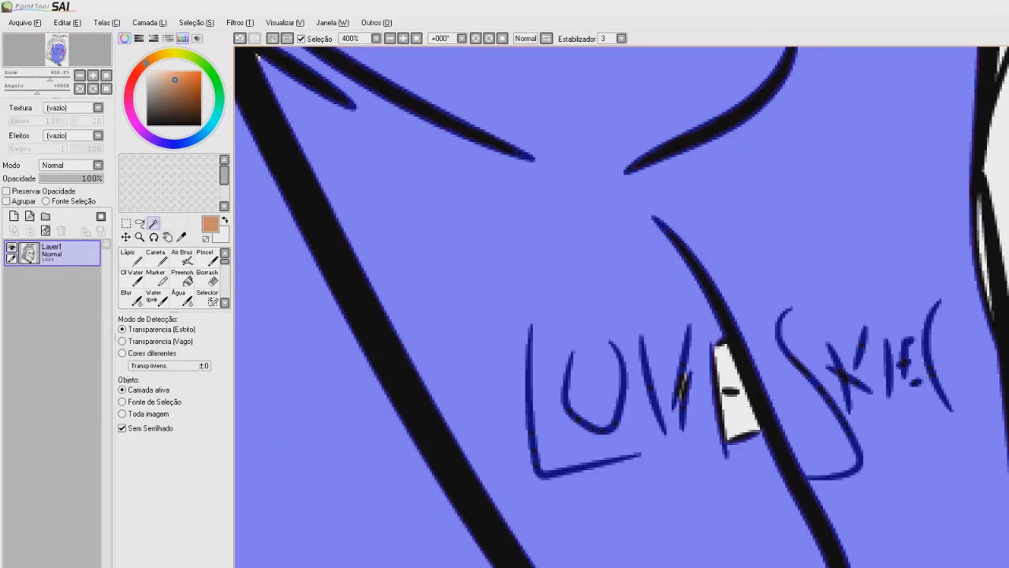
click(736, 401)
scroll(736, 400, down, 6)
scroll(688, 299, up, 4)
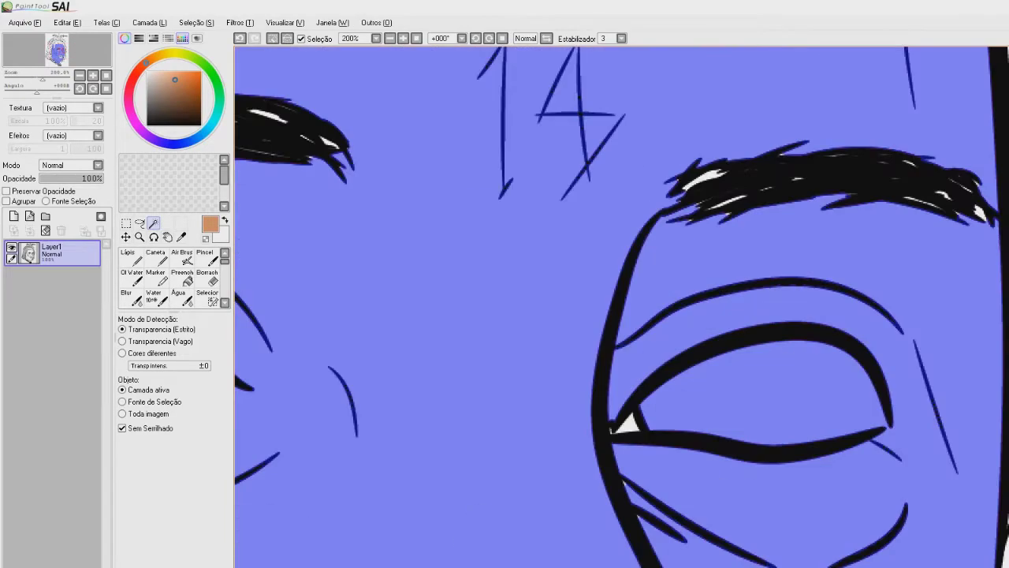
drag(552, 331, 657, 279)
scroll(622, 306, down, 5)
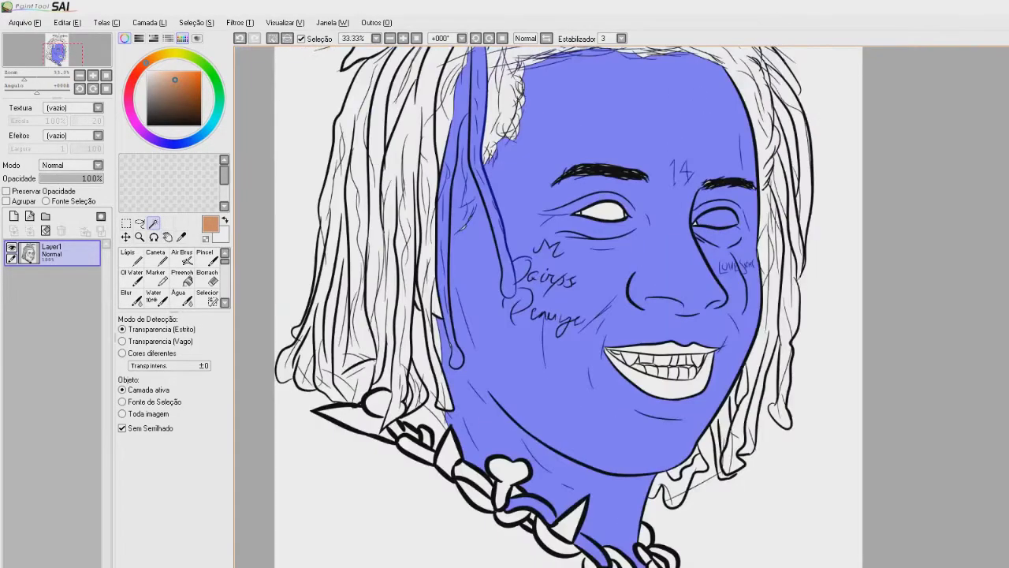
Step: Undo the accidental selection of the black outlines and add the neck area behind the dreadlocks to the skin selection
scroll(508, 494, up, 5)
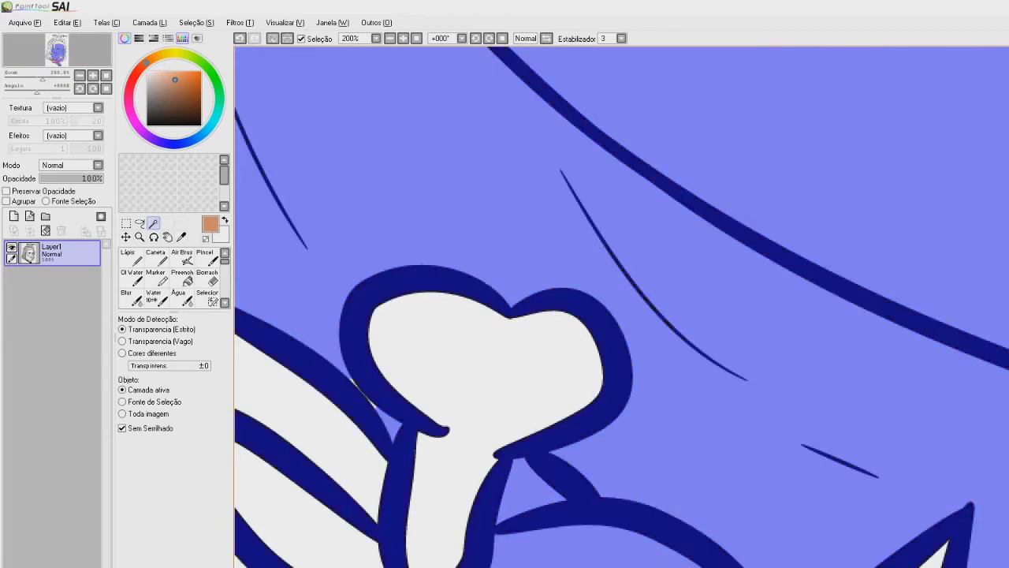
key(ctrl+z)
scroll(475, 371, down, 4)
drag(475, 370, 558, 426)
click(439, 348)
click(442, 287)
drag(548, 248, 401, 390)
scroll(529, 306, down, 3)
scroll(520, 307, up, 2)
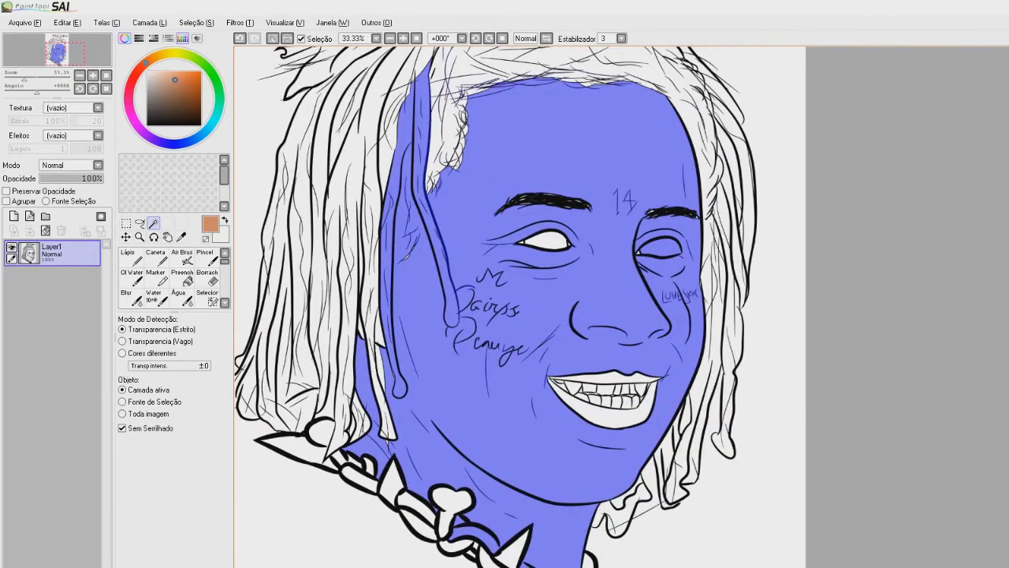
Step: Extend the selection over both eyebrows by painting them with the Selection Pen
scroll(657, 303, down, 4)
scroll(665, 230, up, 9)
scroll(574, 350, down, 5)
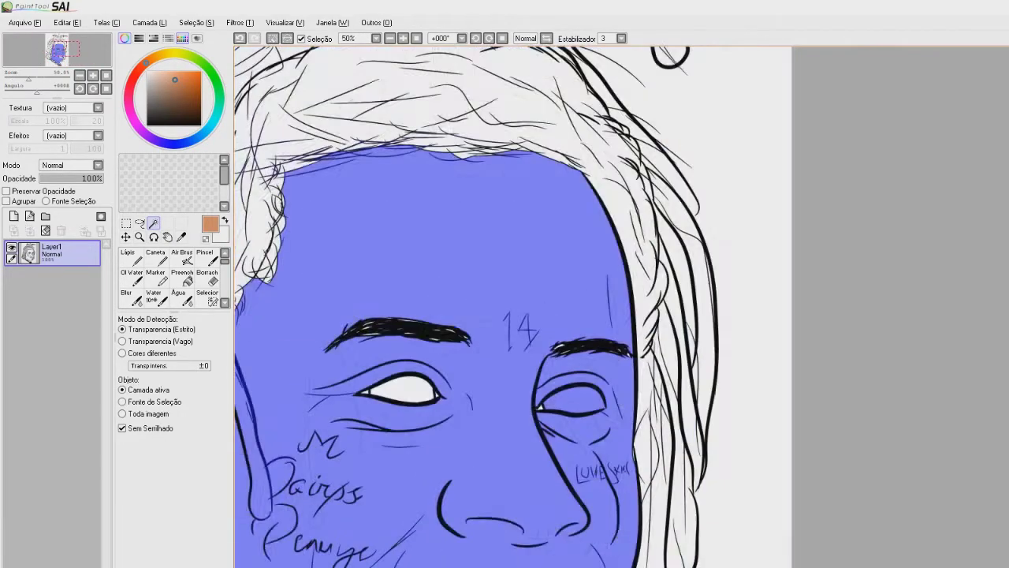
scroll(512, 307, down, 1)
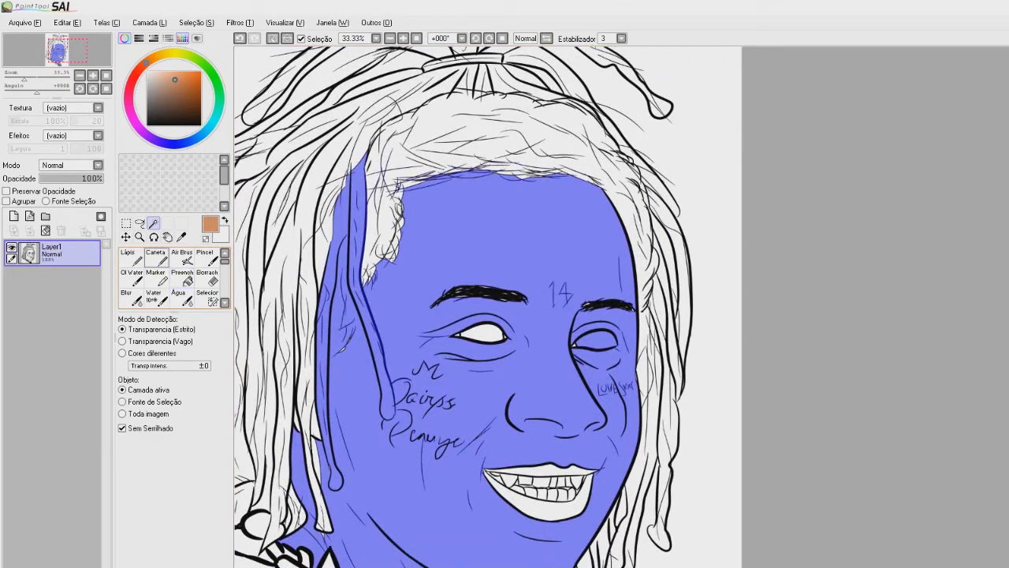
scroll(180, 295, down, 1)
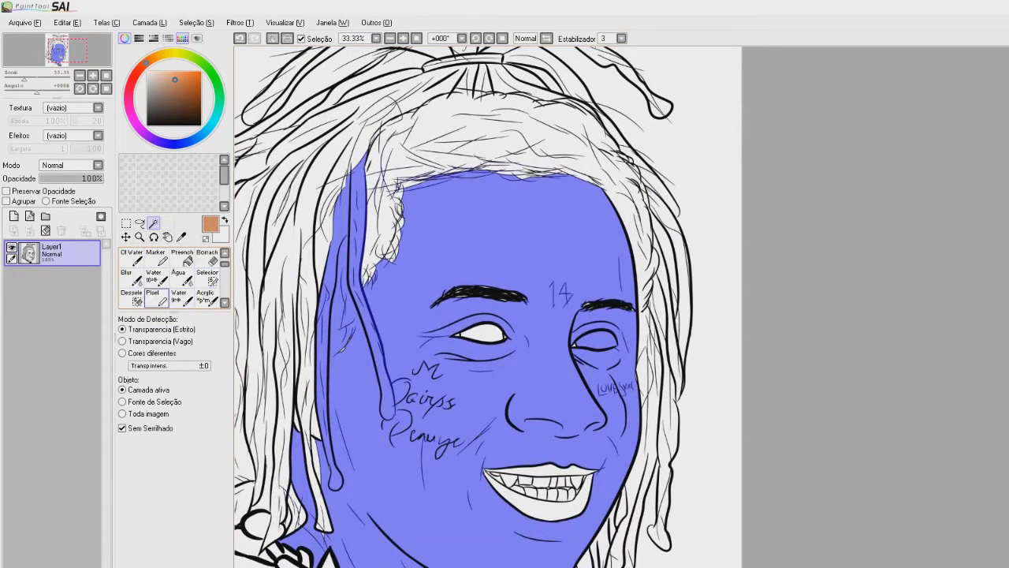
scroll(179, 284, up, 2)
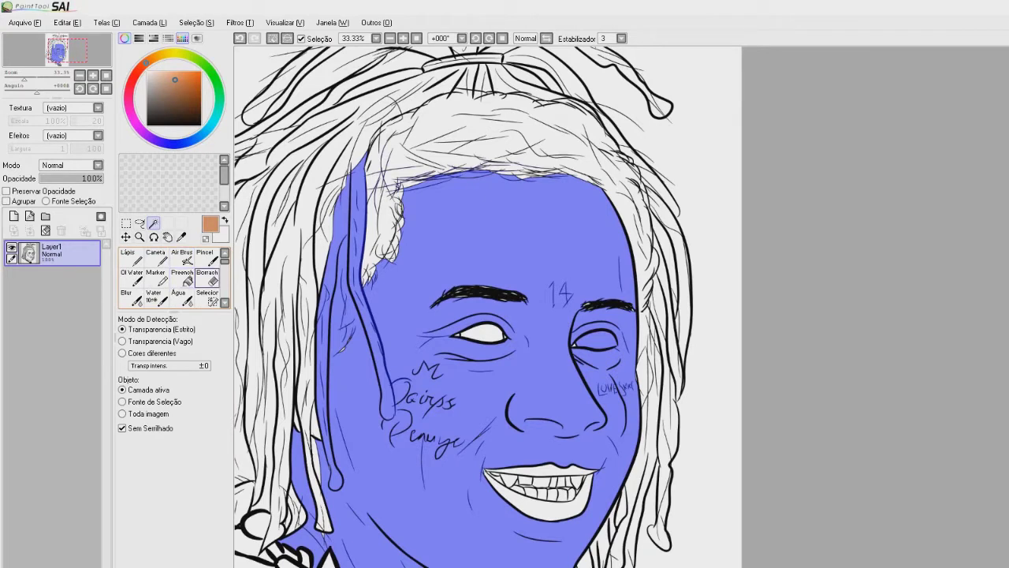
scroll(182, 280, down, 3)
scroll(166, 280, up, 3)
click(208, 297)
scroll(503, 303, up, 1)
scroll(417, 301, up, 2)
mouse_move(410, 291)
mouse_down()
mouse_move(521, 250)
mouse_move(640, 265)
mouse_move(552, 298)
mouse_up()
mouse_move(816, 320)
mouse_down()
mouse_move(938, 327)
mouse_move(899, 303)
mouse_up()
scroll(581, 237, down, 3)
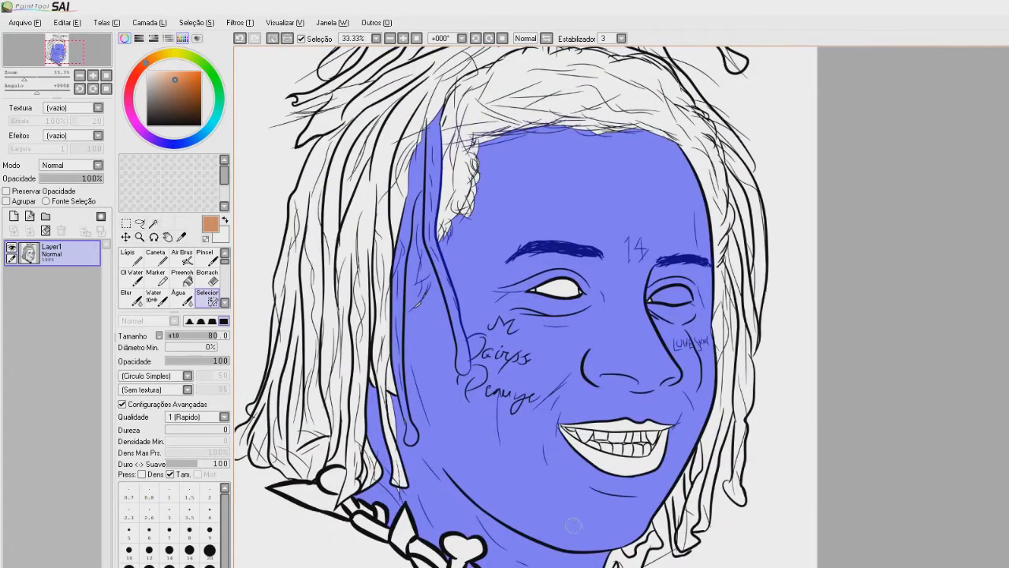
Step: Create a new layer beneath the line art layer and switch to the Pencil for painting on it
scroll(418, 284, down, 2)
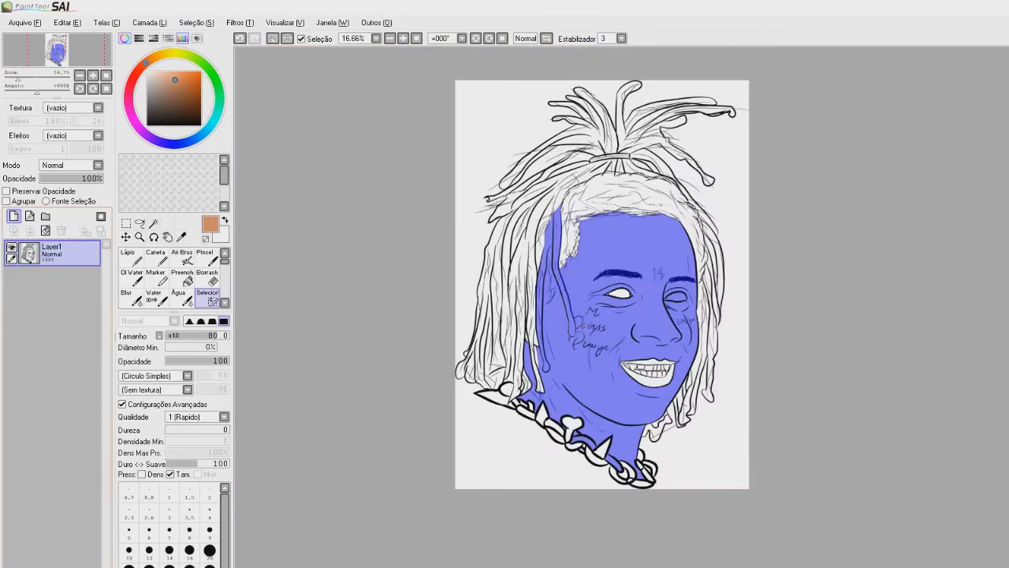
click(13, 216)
drag(52, 251, 51, 281)
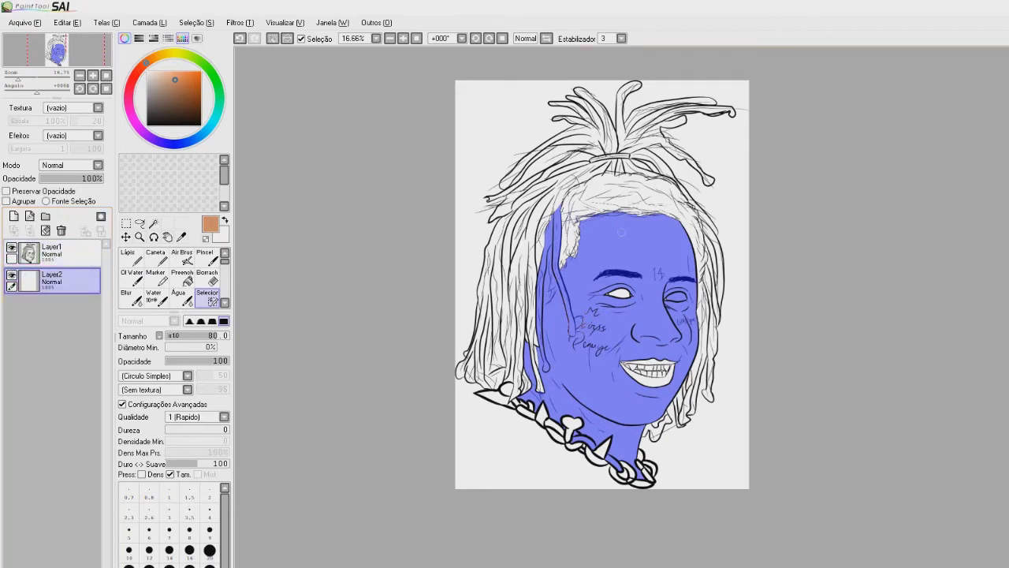
click(131, 257)
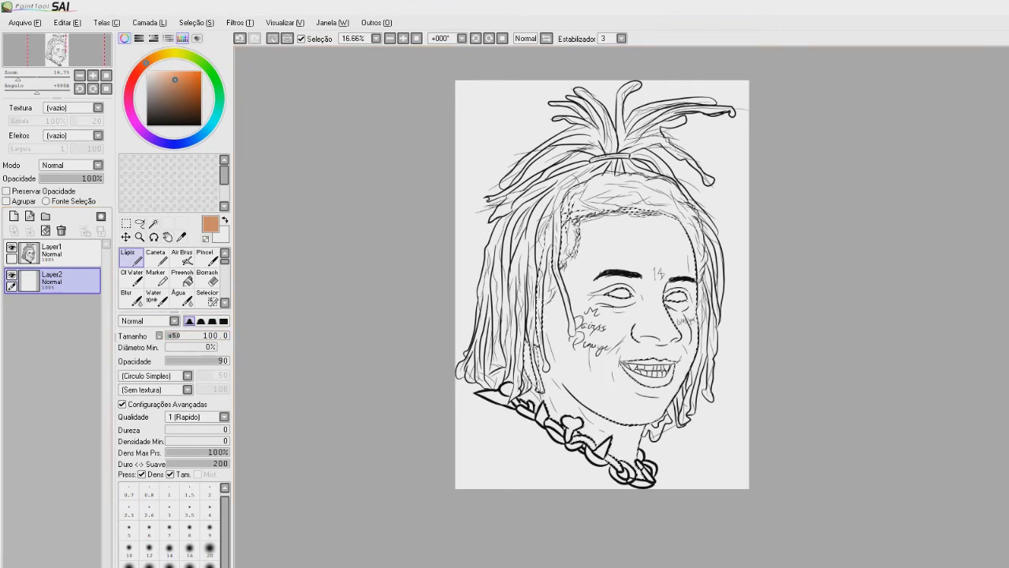
click(224, 320)
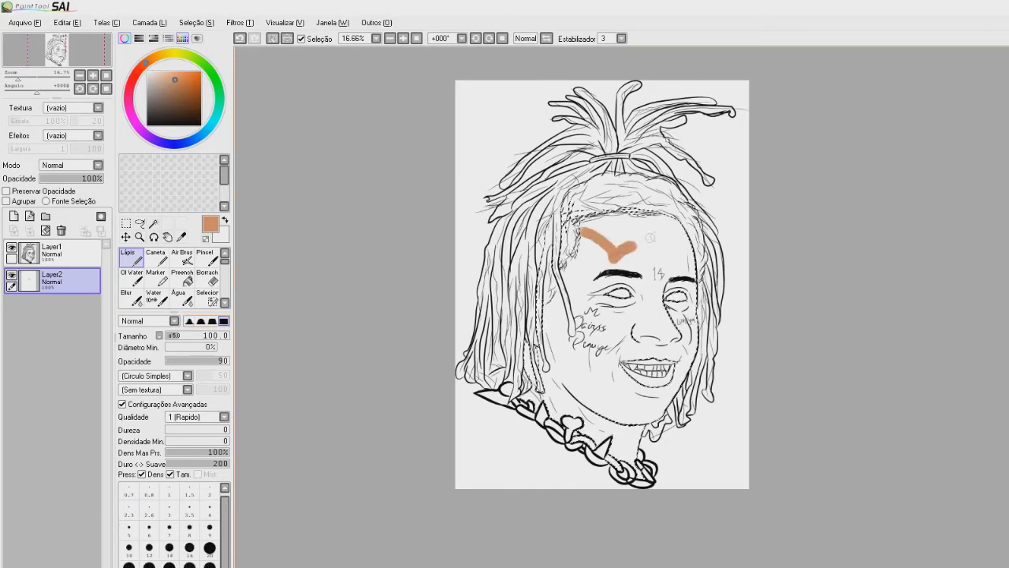
key(ctrl+z)
click(189, 321)
drag(624, 261, 739, 225)
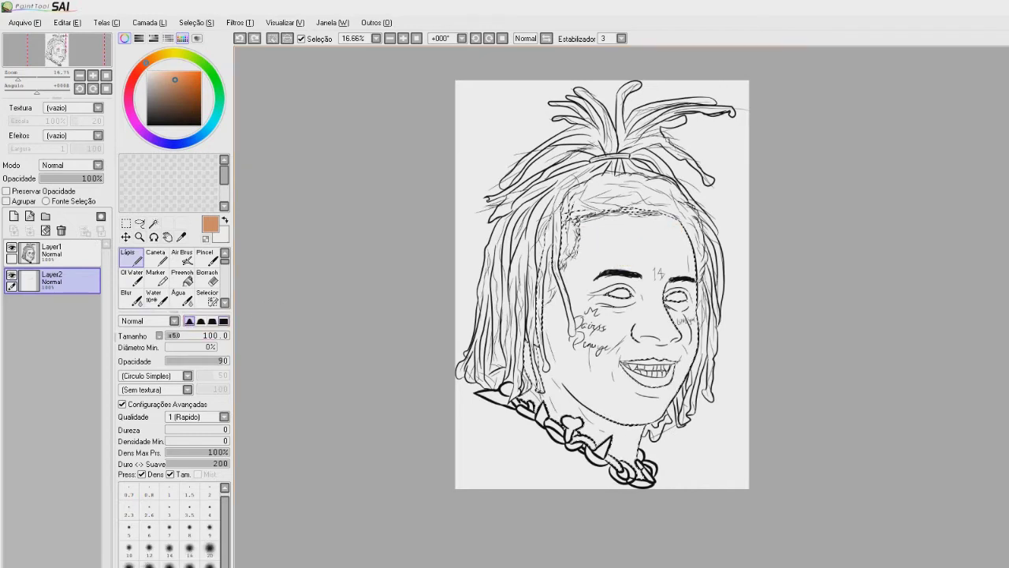
Step: Set the Pencil to the hardest edge and size 395, and paint the selected face and neck light orange-brown
click(223, 321)
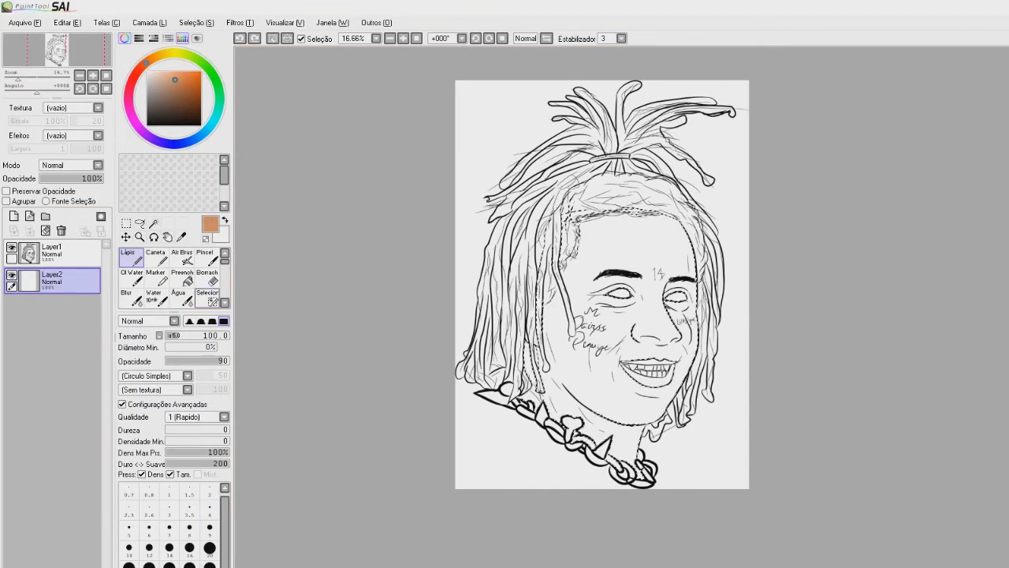
click(198, 335)
drag(208, 336, 217, 336)
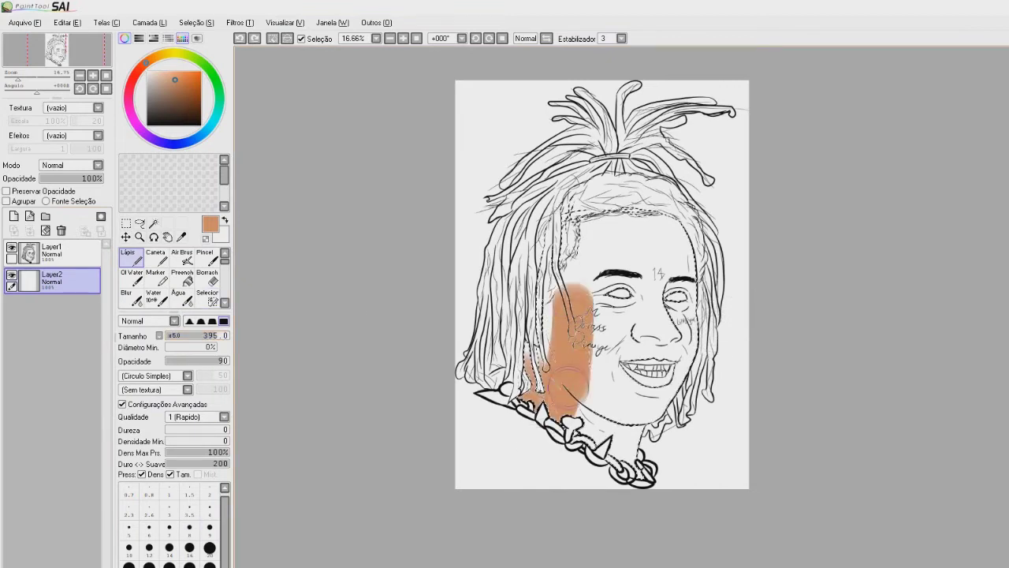
drag(528, 376, 530, 285)
key(ctrl+z)
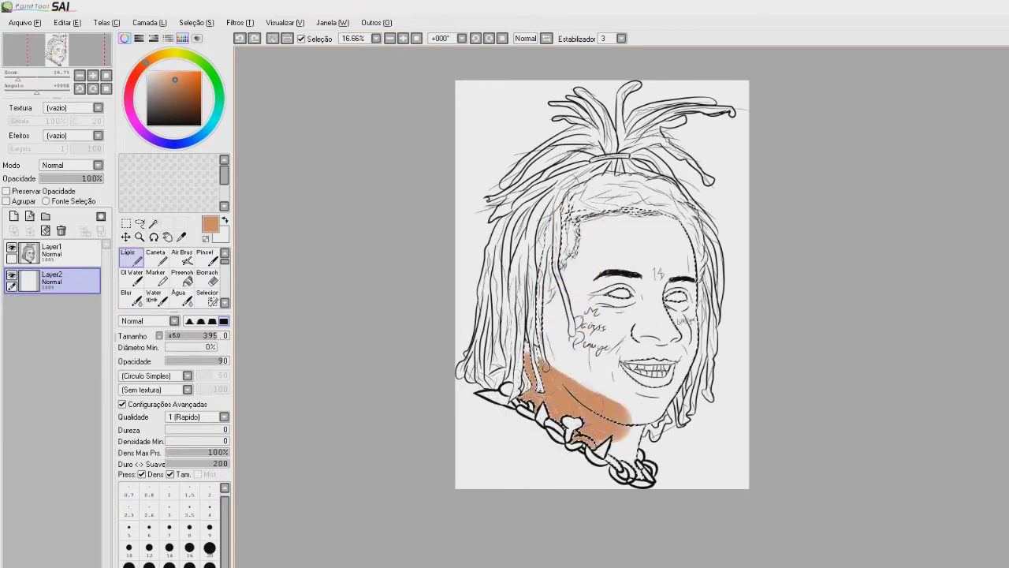
drag(611, 353, 601, 358)
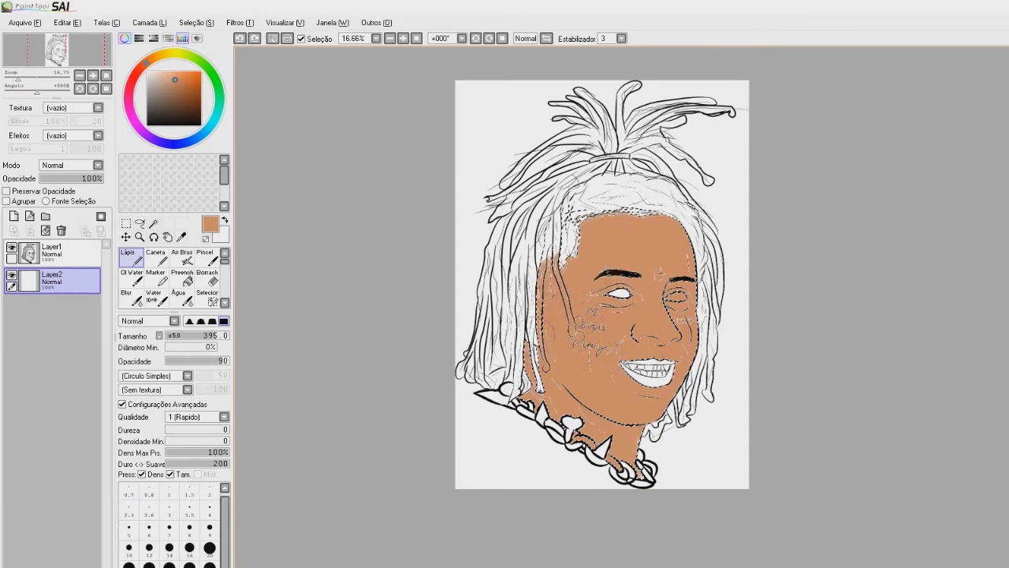
Step: Fill the pale patch of skin beside the necklace on the lower neck and check the fill around the face and hairline
scroll(733, 268, up, 4)
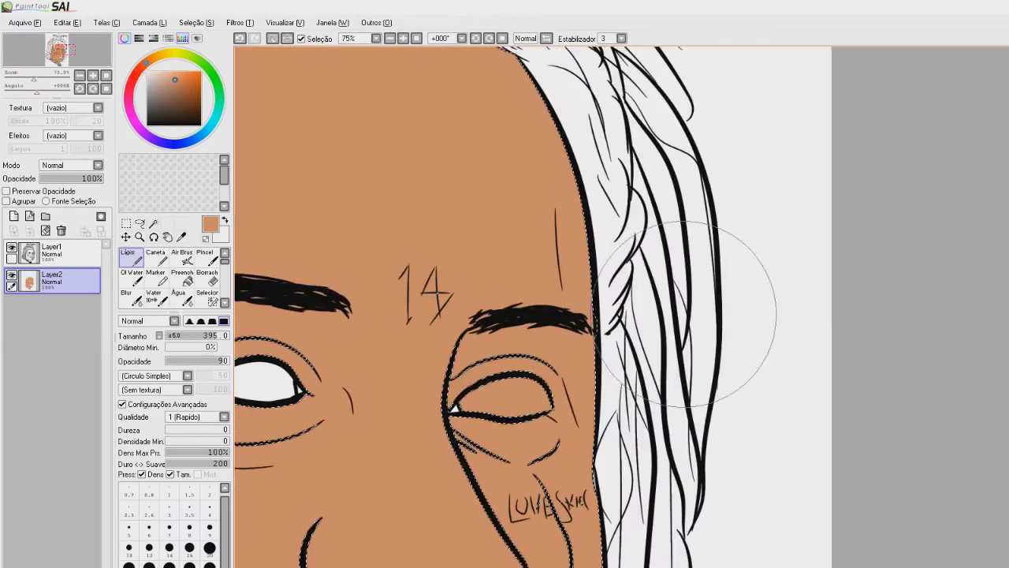
scroll(693, 316, down, 4)
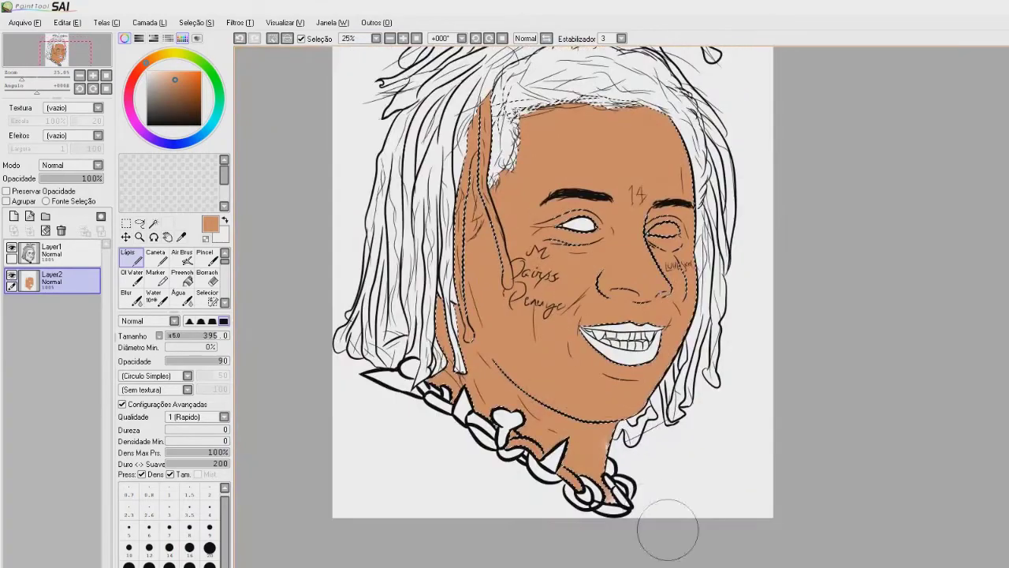
scroll(667, 529, up, 3)
scroll(597, 439, up, 1)
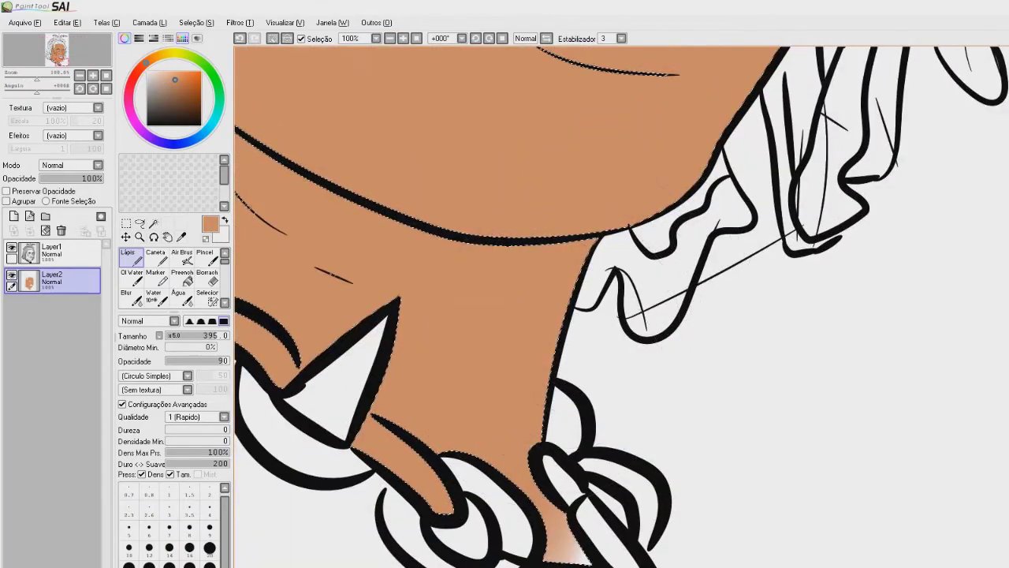
scroll(597, 303, down, 3)
drag(327, 241, 361, 339)
drag(476, 161, 420, 359)
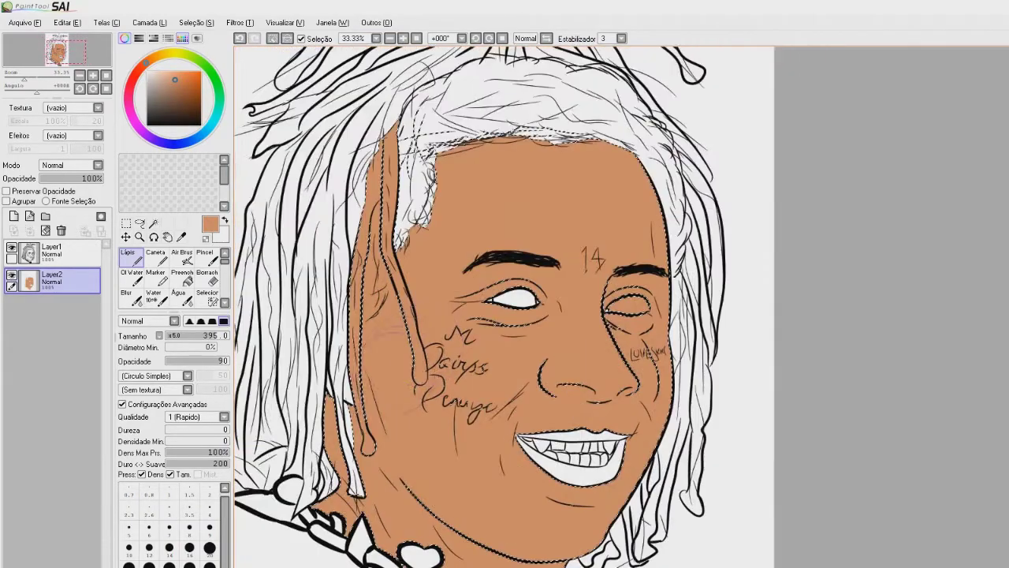
scroll(676, 175, down, 1)
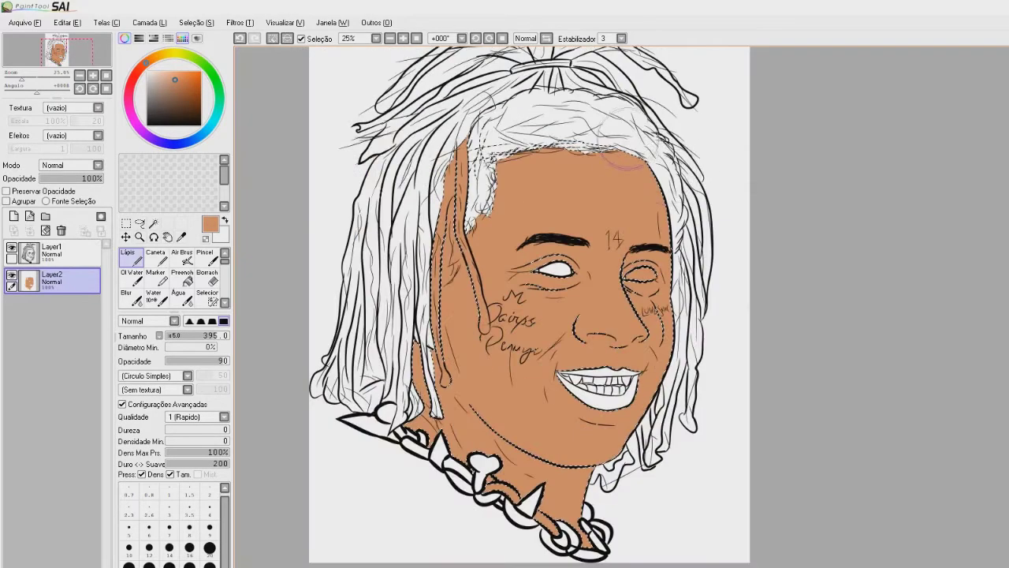
scroll(626, 138, up, 3)
drag(619, 149, 667, 69)
scroll(636, 138, down, 2)
mouse_move(637, 141)
mouse_down()
mouse_move(648, 92)
mouse_move(655, 111)
mouse_up()
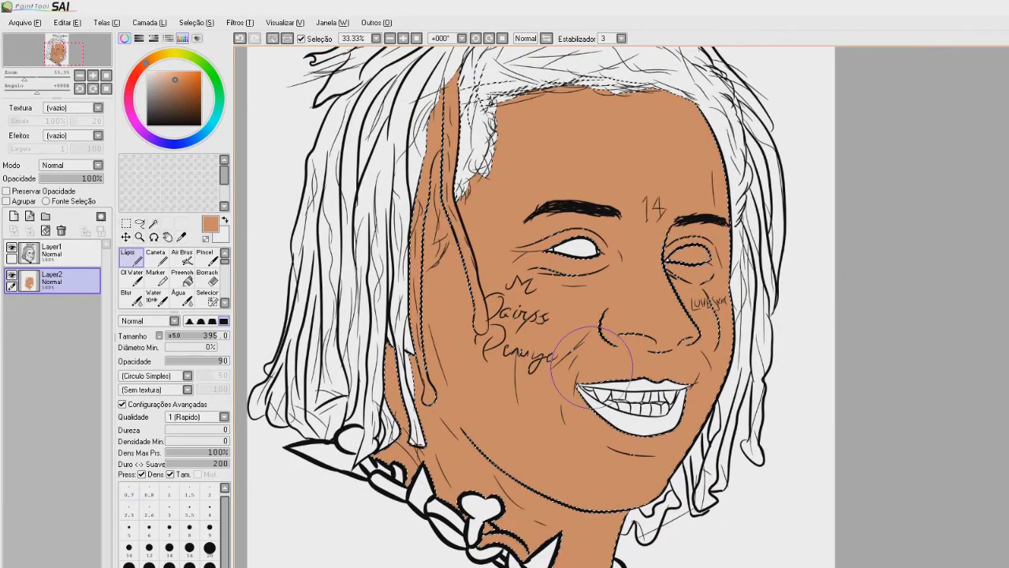
scroll(544, 306, down, 2)
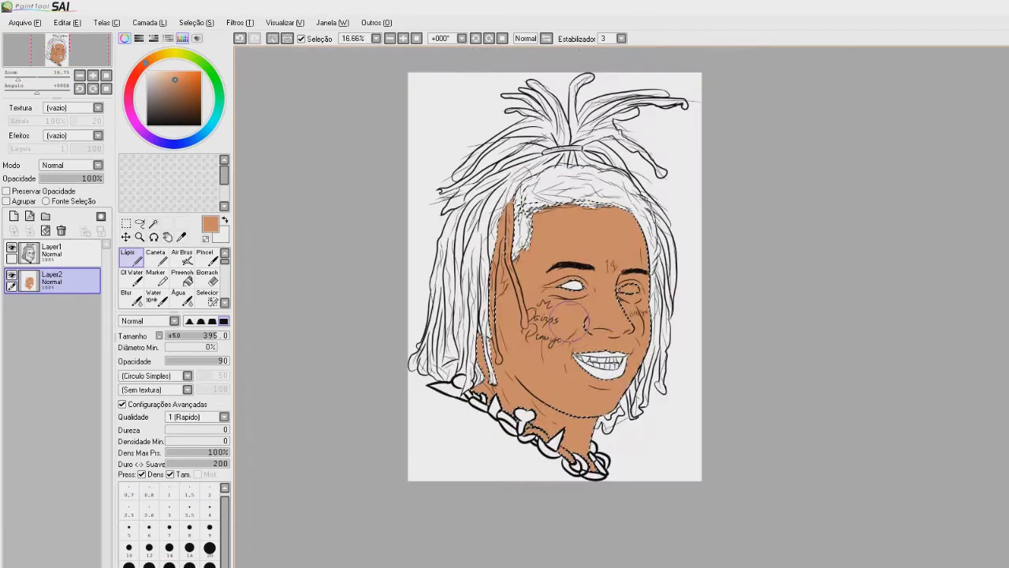
Step: Sample a dark reddish-brown from the shaded temple beside the dreadlock in the photo, and return to the line art canvas
scroll(570, 318, up, 2)
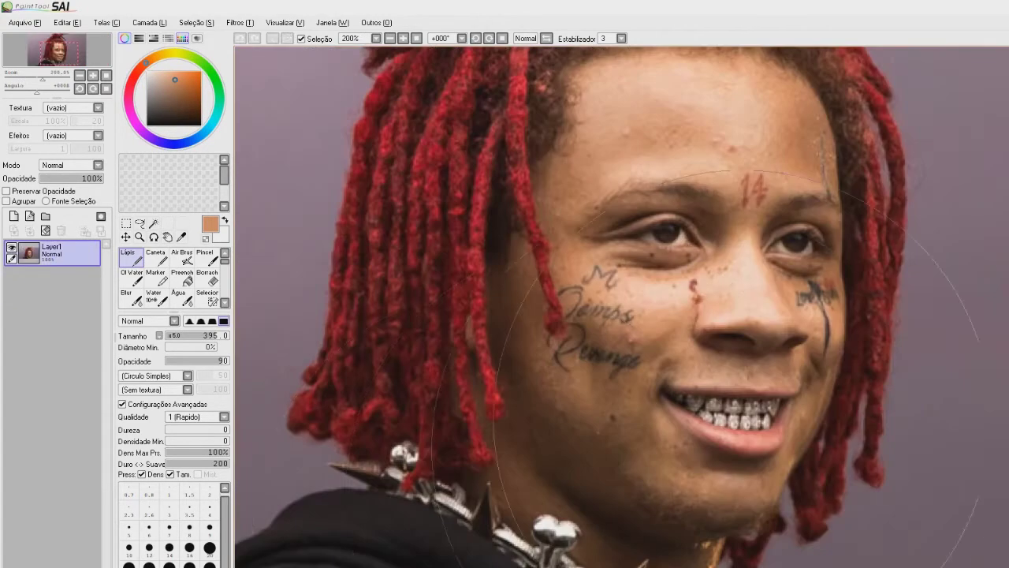
right_click(529, 272)
right_click(532, 256)
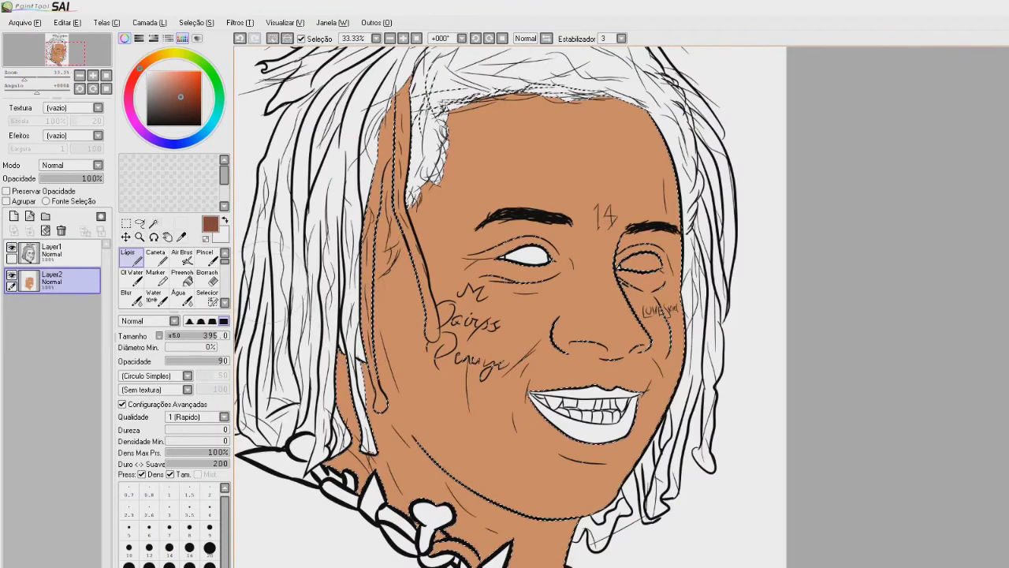
Step: Try adding a new layer directly above the skin colour layer
click(14, 216)
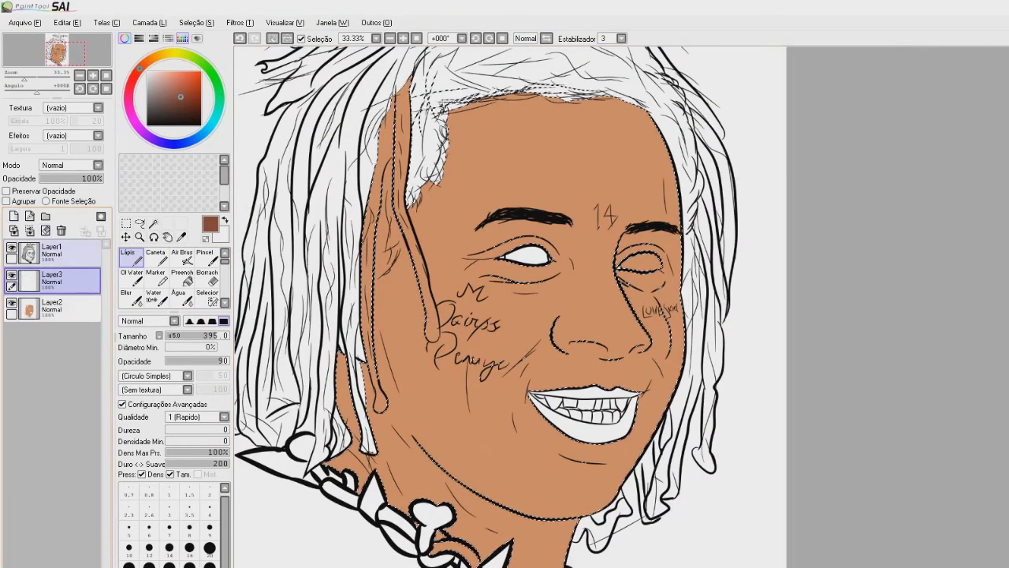
key(ctrl+z)
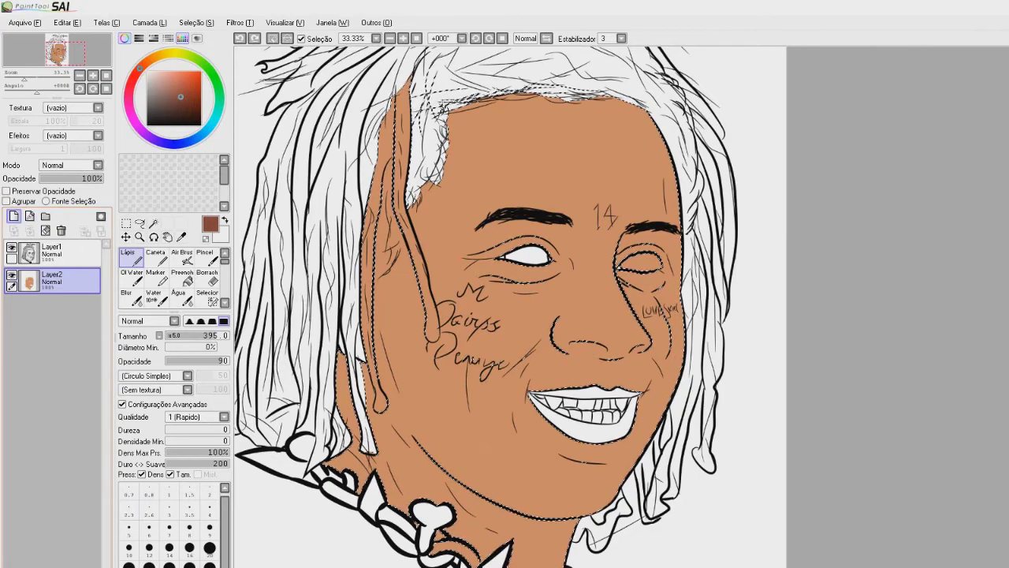
Step: Create a new layer above the skin colour and paint dark brown shading over the neck
click(13, 217)
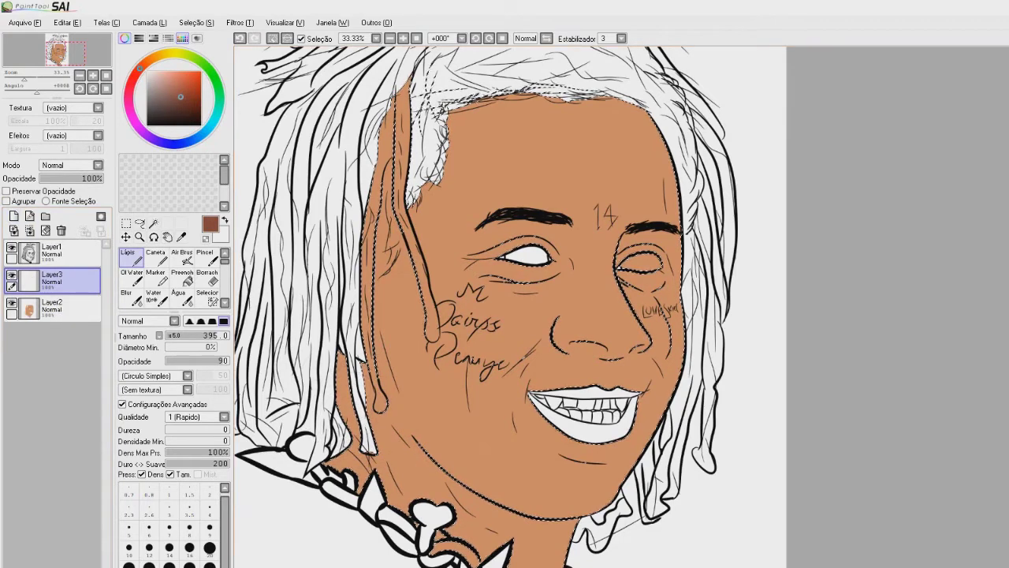
drag(298, 367, 347, 489)
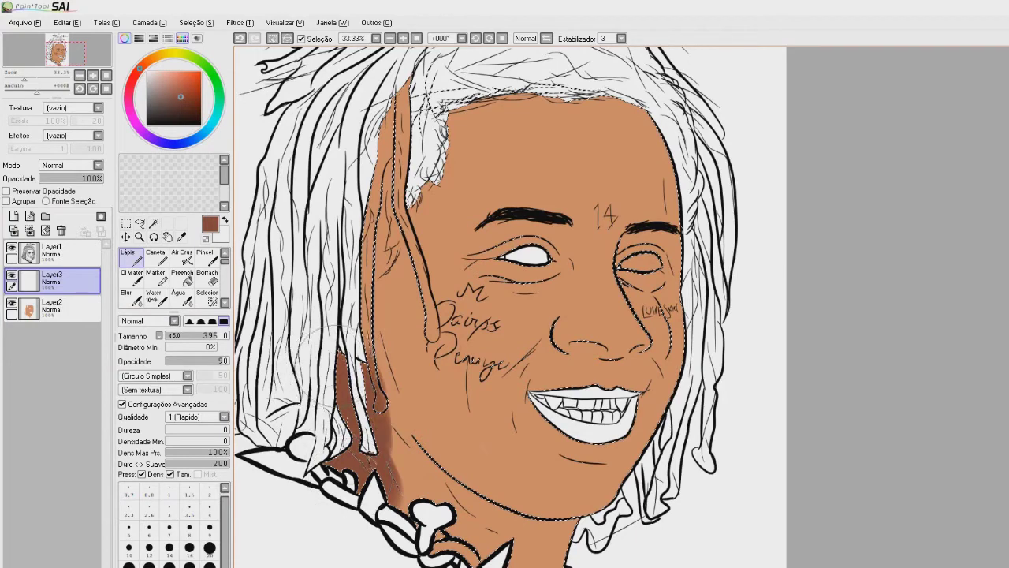
drag(373, 378, 472, 544)
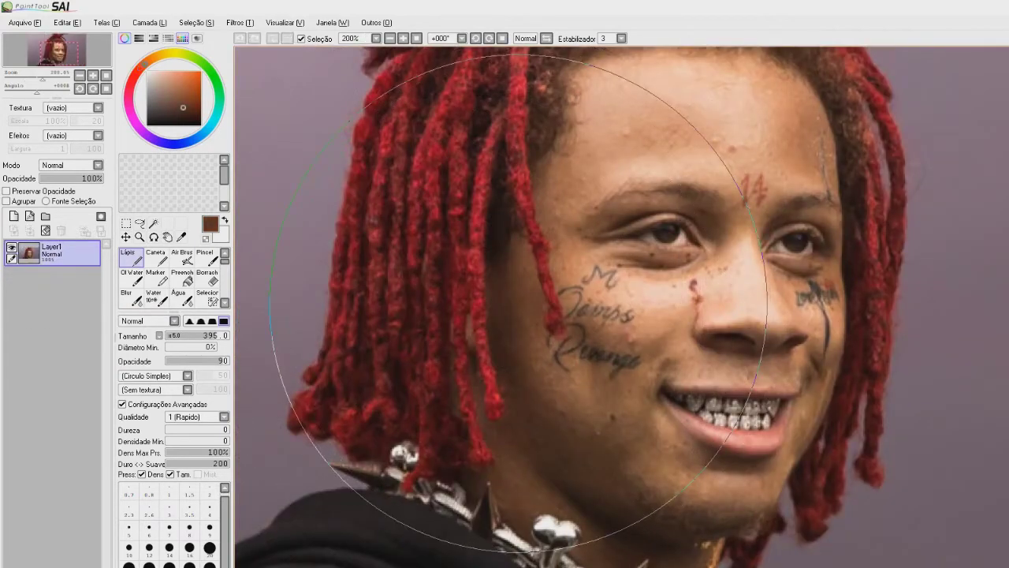
right_click(530, 319)
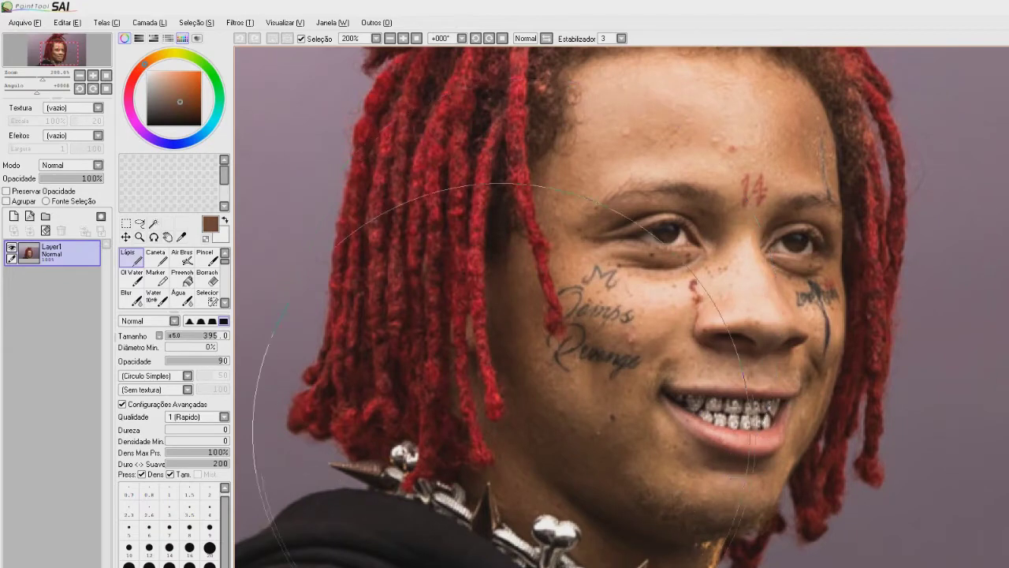
drag(595, 351, 588, 374)
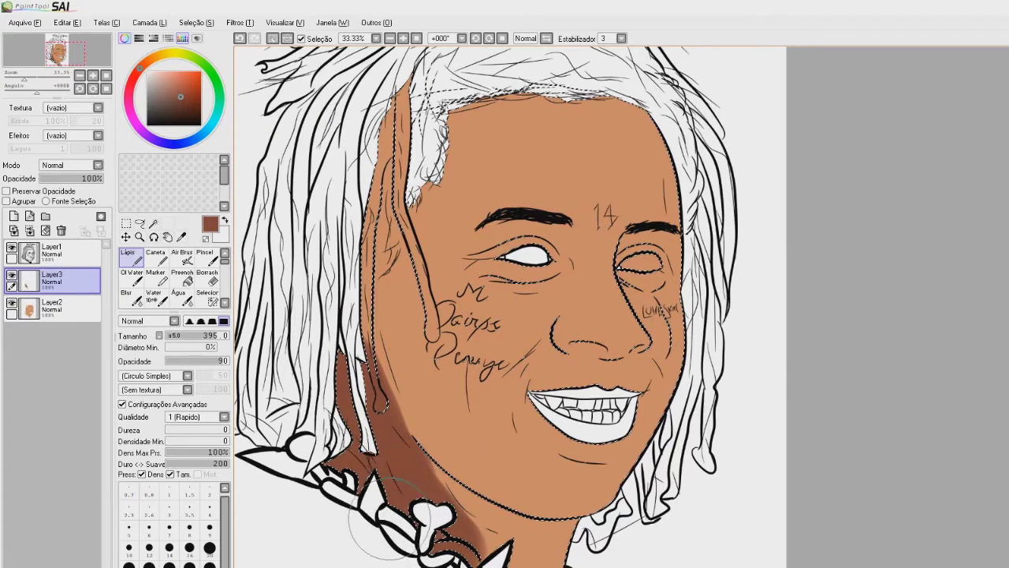
Step: Shade the chin, jawline, outer cheek and forehead edge in dark brown with a 190 px pencil brush
click(189, 336)
drag(434, 429, 640, 109)
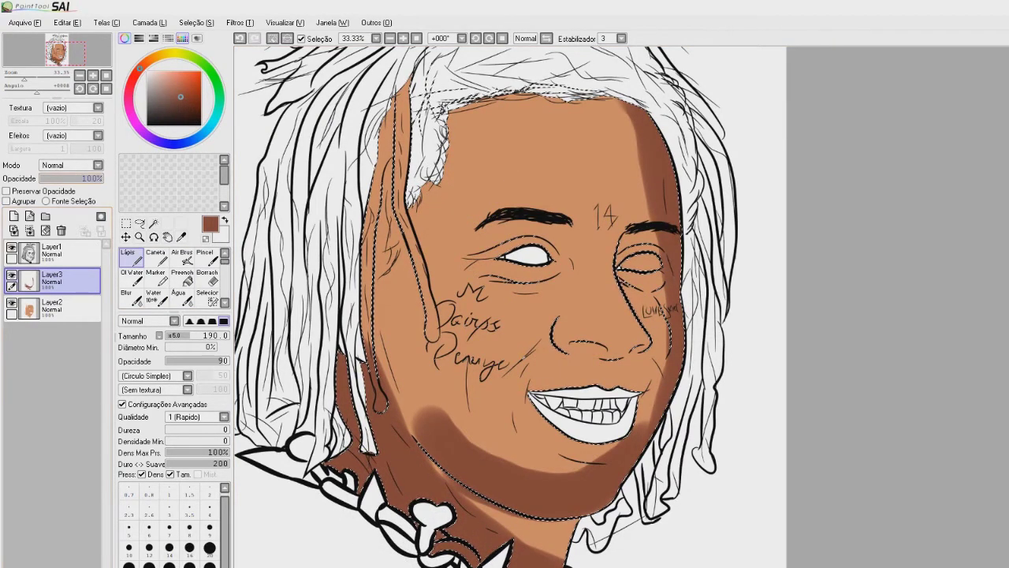
drag(87, 179, 78, 179)
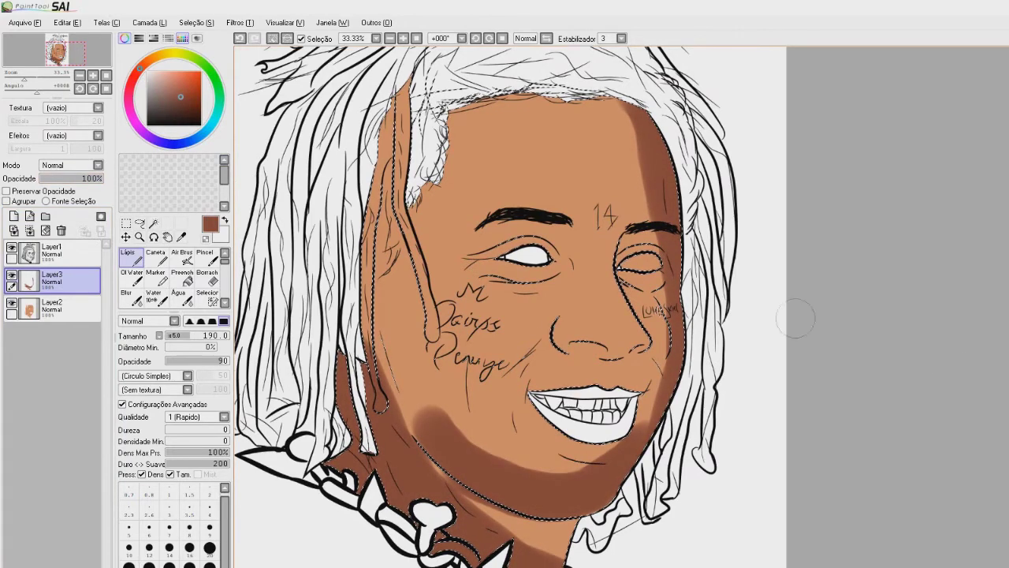
mouse_move(101, 178)
mouse_down()
mouse_move(69, 179)
mouse_move(103, 179)
mouse_up()
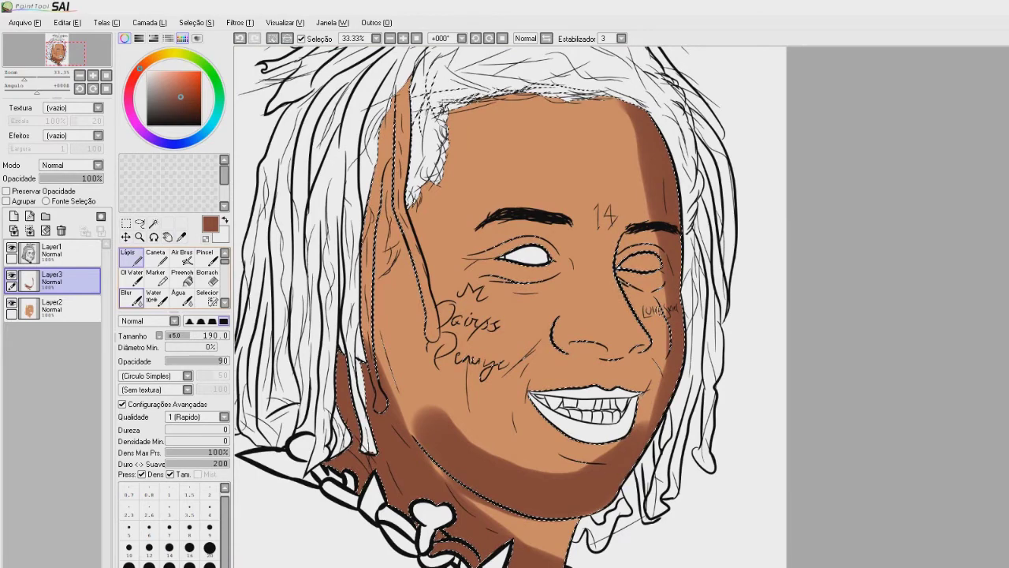
Step: Blend the shading edges on the forehead, cheek and jaw with the Blur tool, and lower the shading layer's opacity to 84%
click(134, 295)
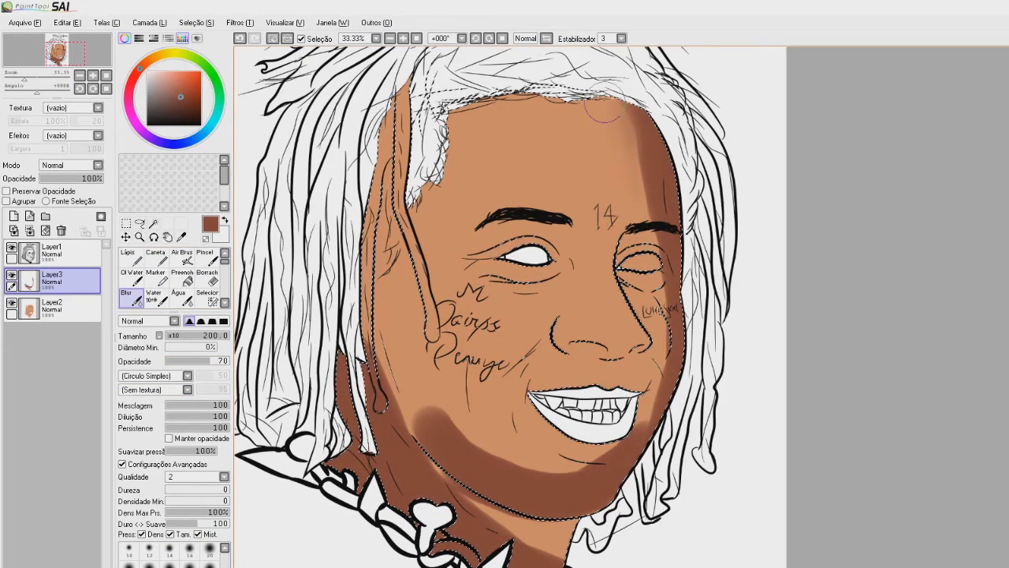
mouse_move(617, 127)
mouse_down()
mouse_move(635, 150)
mouse_move(651, 143)
mouse_up()
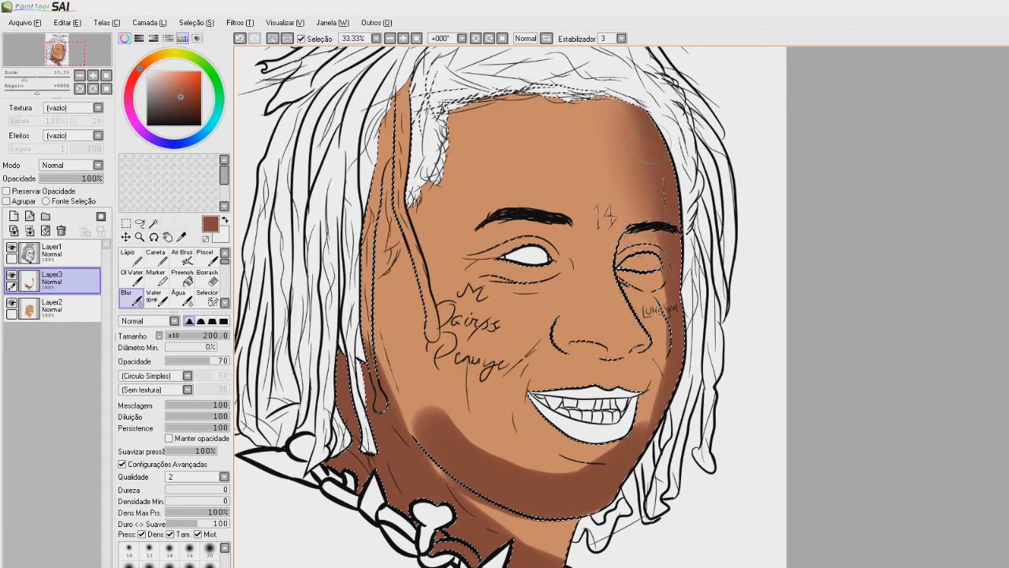
mouse_move(649, 288)
mouse_down()
mouse_move(638, 299)
mouse_move(657, 292)
mouse_up()
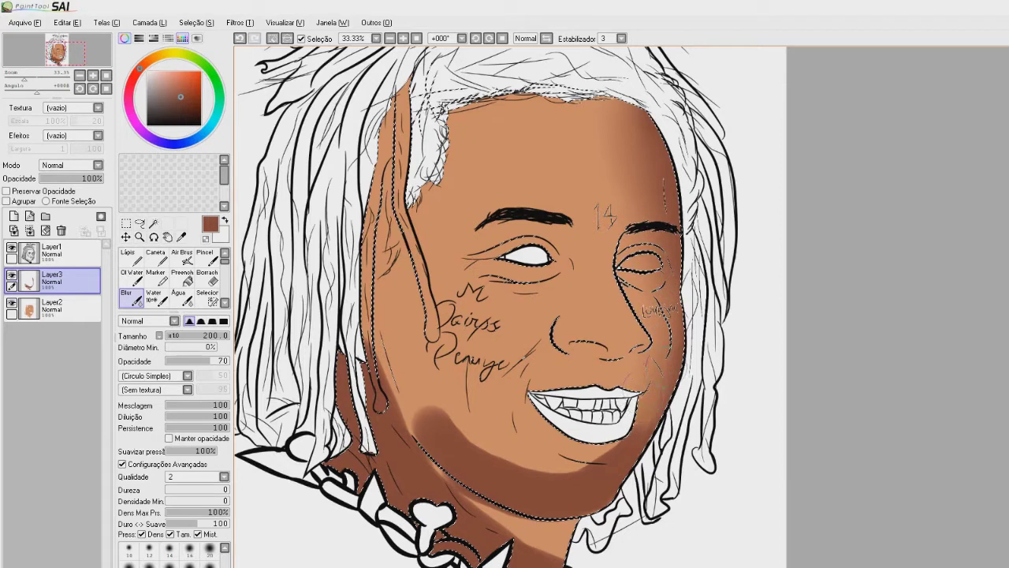
drag(623, 416, 619, 436)
mouse_move(599, 480)
mouse_down()
mouse_move(528, 453)
mouse_move(492, 461)
mouse_move(433, 394)
mouse_up()
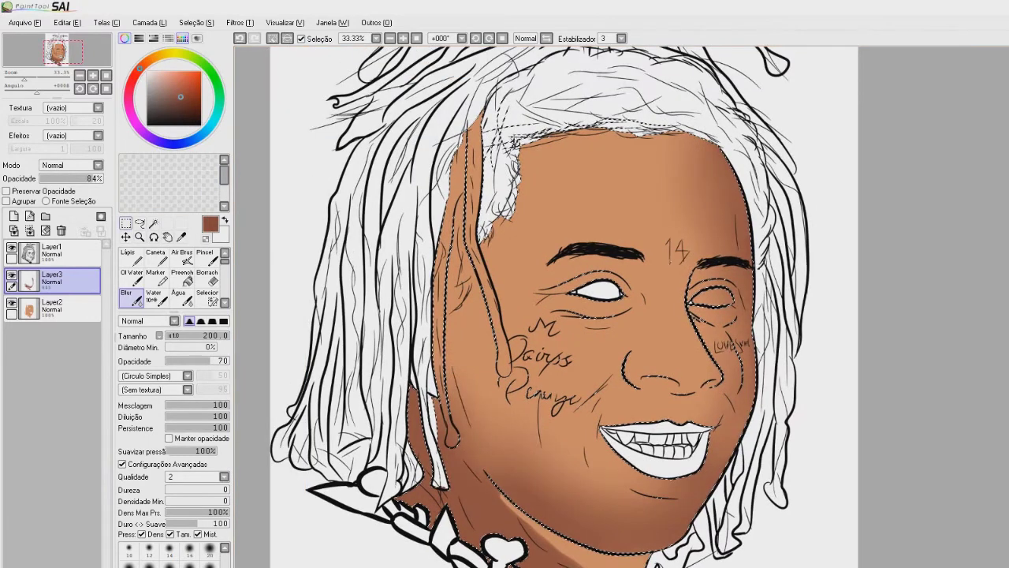
Step: Clear the selection around the skin areas
click(125, 224)
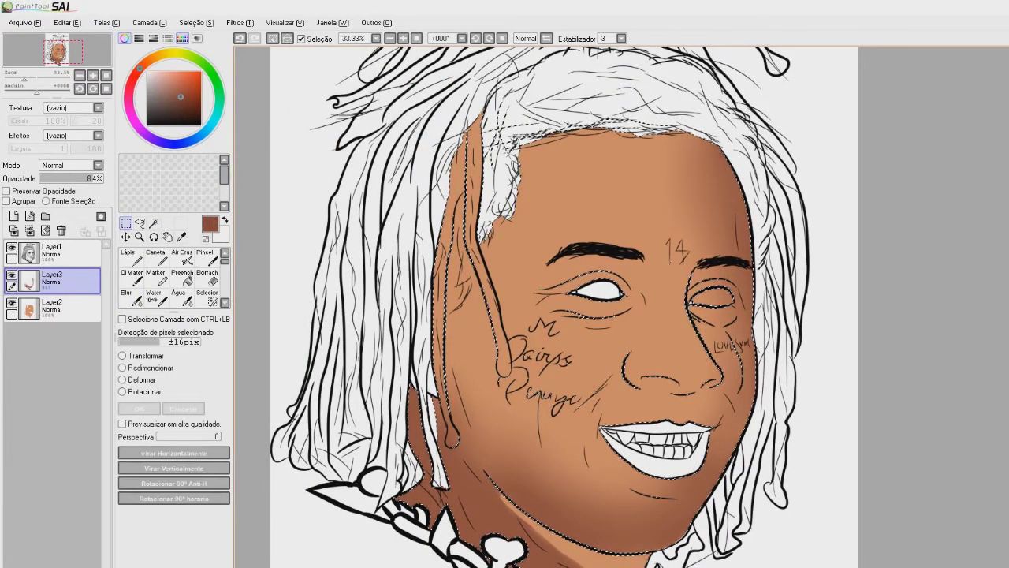
key(ctrl+d)
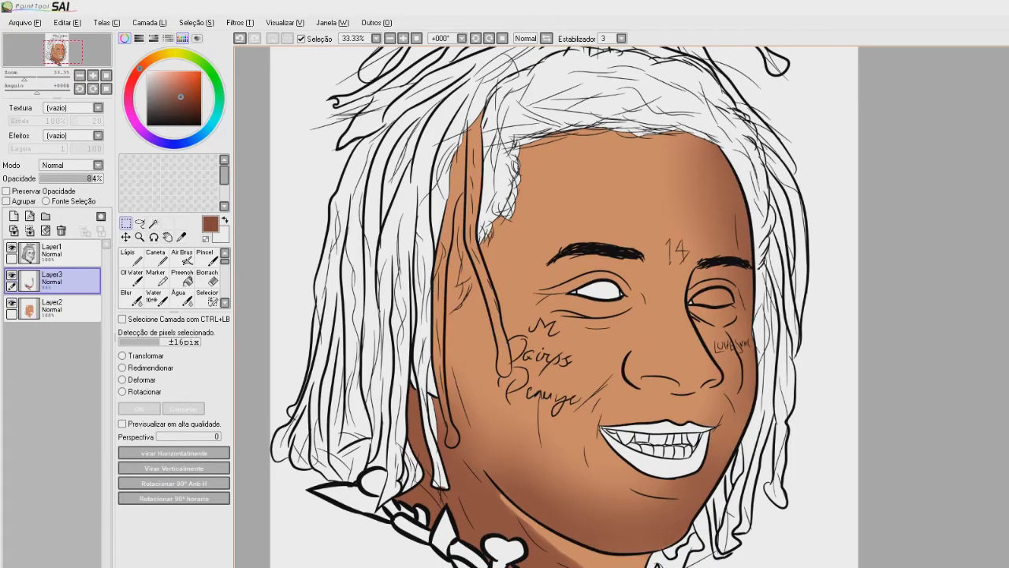
scroll(735, 318, down, 3)
scroll(741, 311, up, 3)
drag(741, 311, 725, 231)
scroll(658, 324, up, 2)
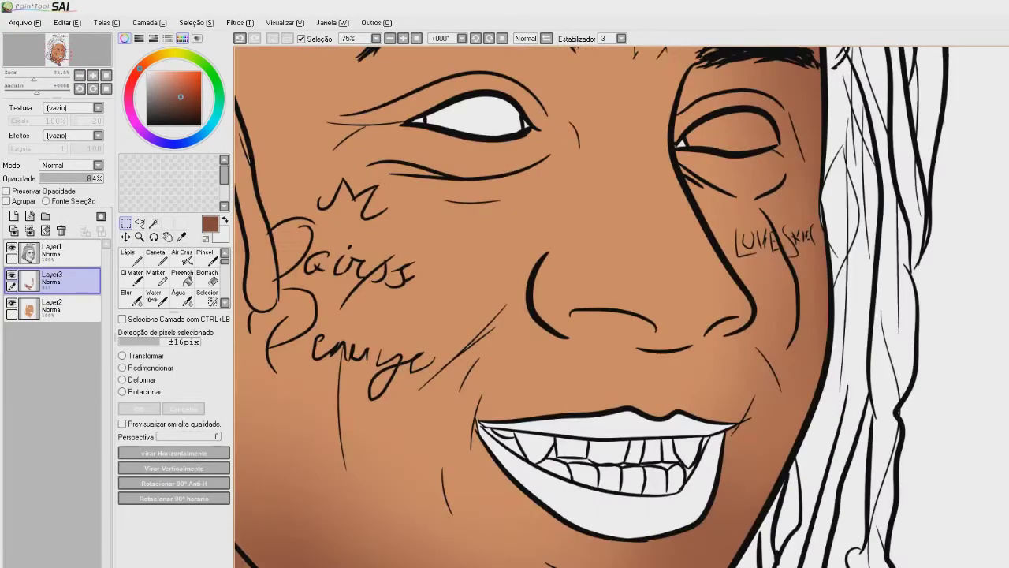
scroll(659, 324, down, 4)
scroll(658, 344, up, 2)
drag(658, 344, 625, 379)
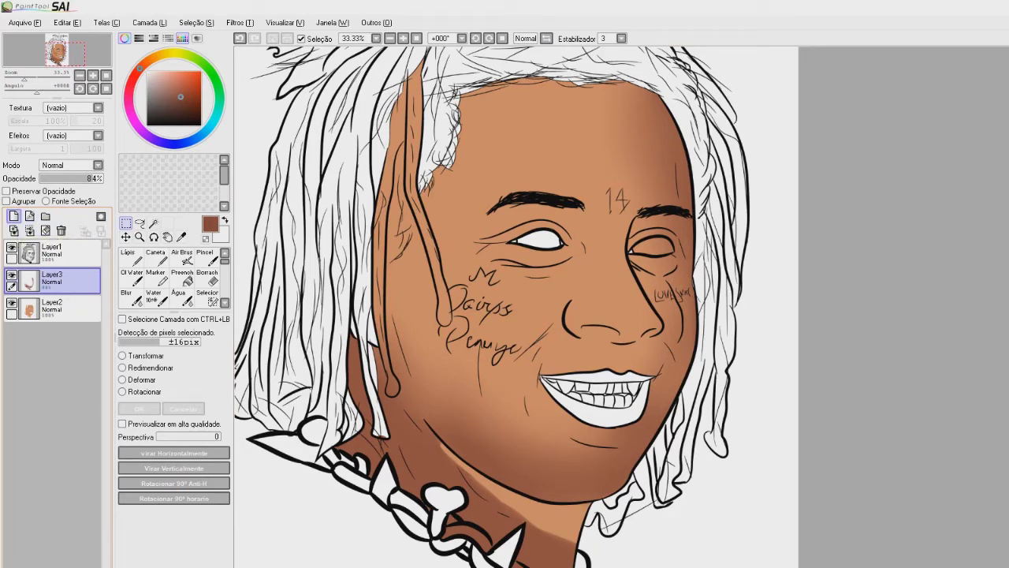
Step: Add a linework layer above the shading and set up the Curve tool with a near-white colour at size 25
click(29, 215)
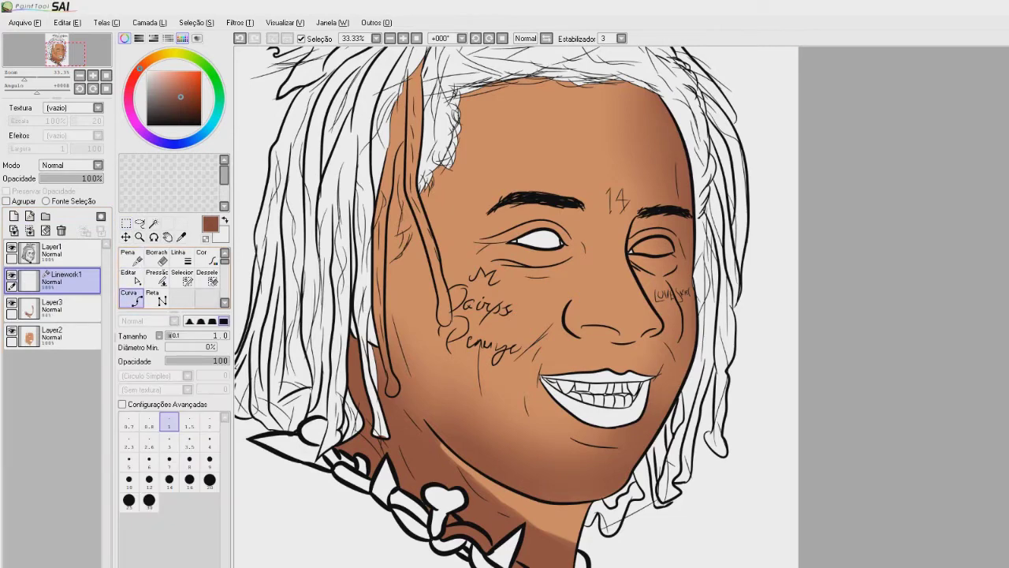
click(148, 72)
click(170, 462)
scroll(710, 116, up, 3)
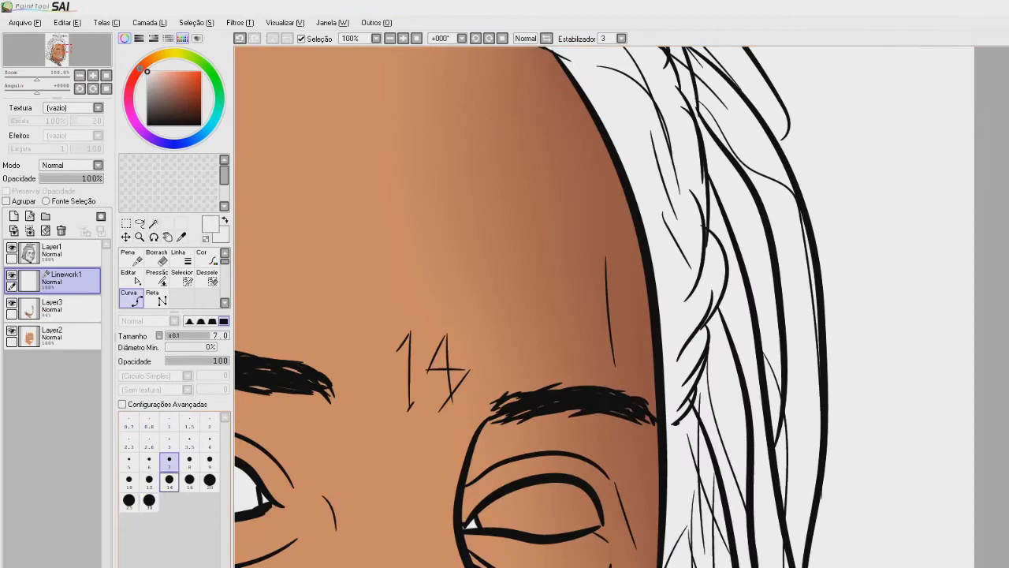
click(170, 482)
scroll(554, 301, up, 1)
scroll(554, 300, down, 3)
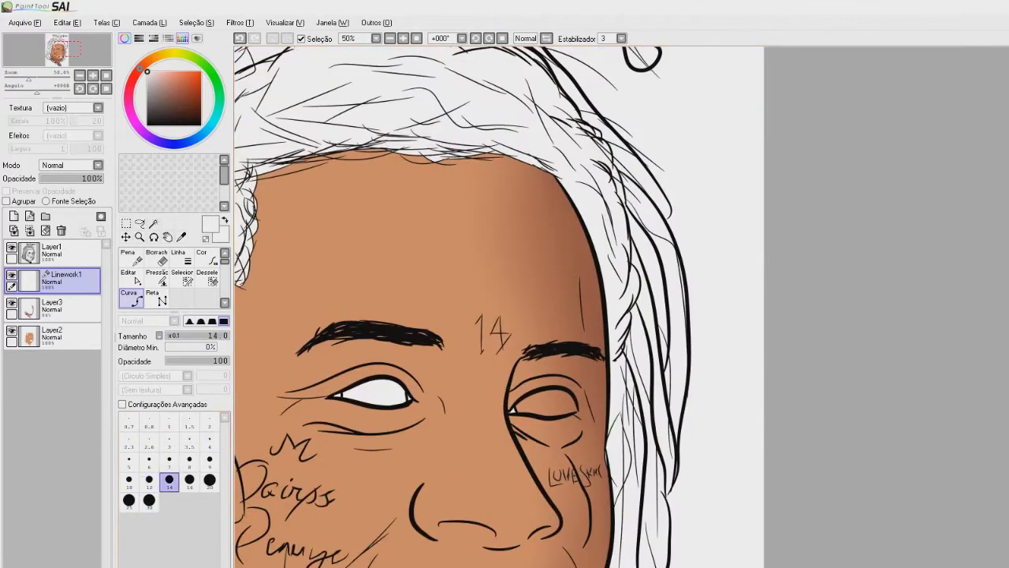
click(129, 500)
scroll(490, 262, down, 1)
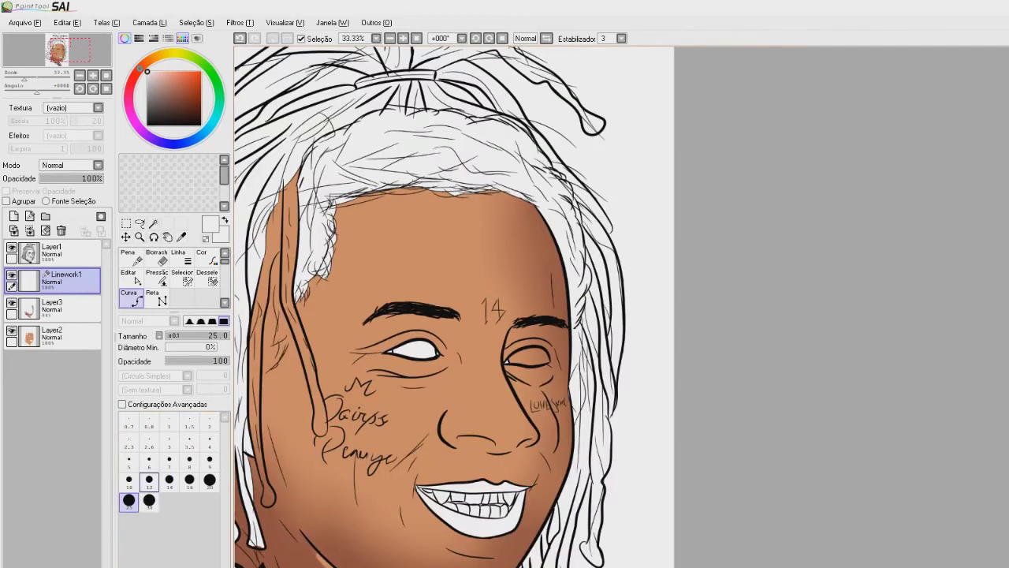
Step: Draw a near-white highlight curve inside the face outline, down the forehead's shaded edge and the outer cheek
scroll(510, 231, up, 2)
drag(510, 231, 547, 180)
mouse_move(597, 123)
mouse_down()
mouse_move(649, 214)
mouse_move(669, 310)
mouse_up()
click(669, 312)
click(671, 408)
drag(672, 410, 685, 274)
click(685, 396)
drag(685, 396, 699, 221)
click(706, 298)
click(707, 382)
drag(707, 383, 738, 245)
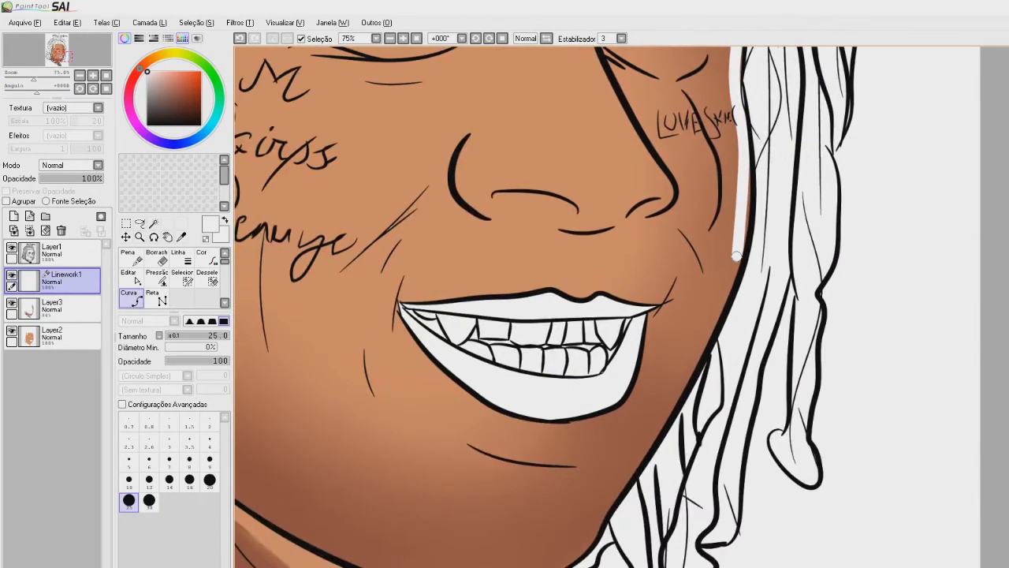
Step: Continue the near-white highlight curve inside the outline from the outer cheek along the jaw to the chin
drag(743, 173, 710, 323)
drag(737, 237, 707, 332)
drag(714, 292, 706, 333)
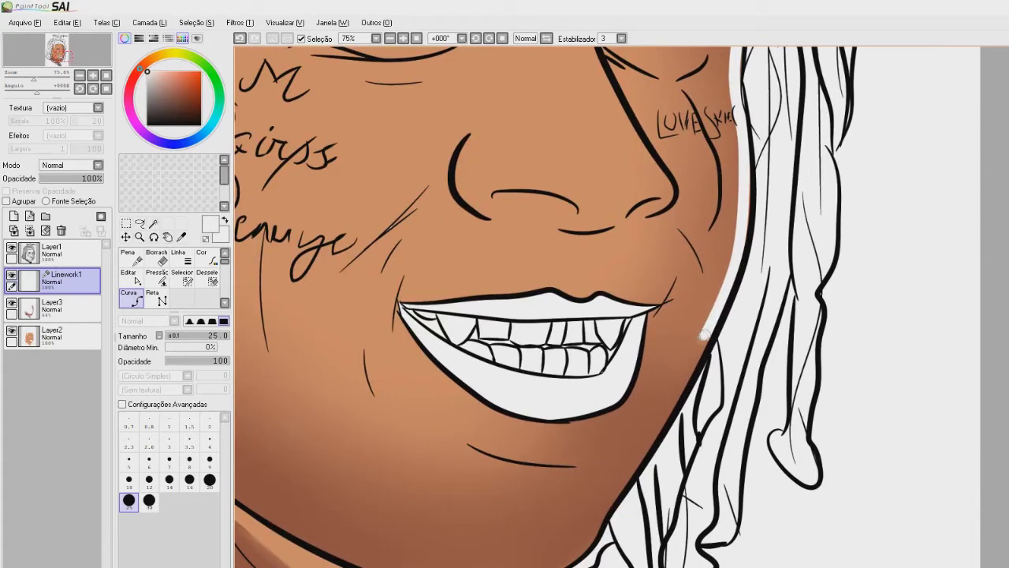
click(706, 335)
click(668, 407)
mouse_move(619, 478)
mouse_down()
mouse_move(737, 304)
mouse_move(718, 361)
mouse_move(674, 394)
mouse_up()
click(639, 407)
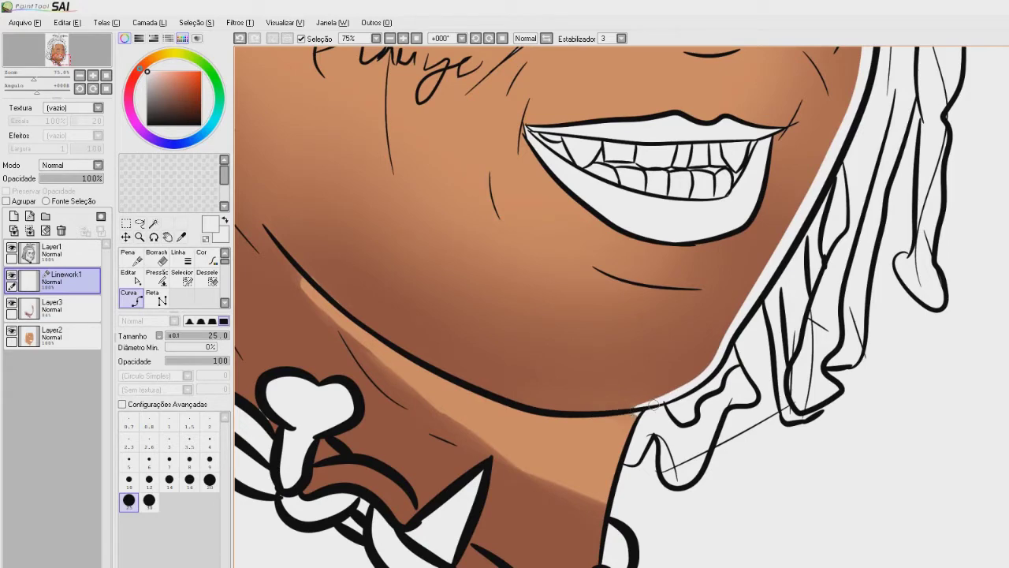
Step: Set the linework layer's opacity to 49% and its blending mode to Luminosidade
scroll(637, 411, down, 4)
drag(638, 412, 626, 501)
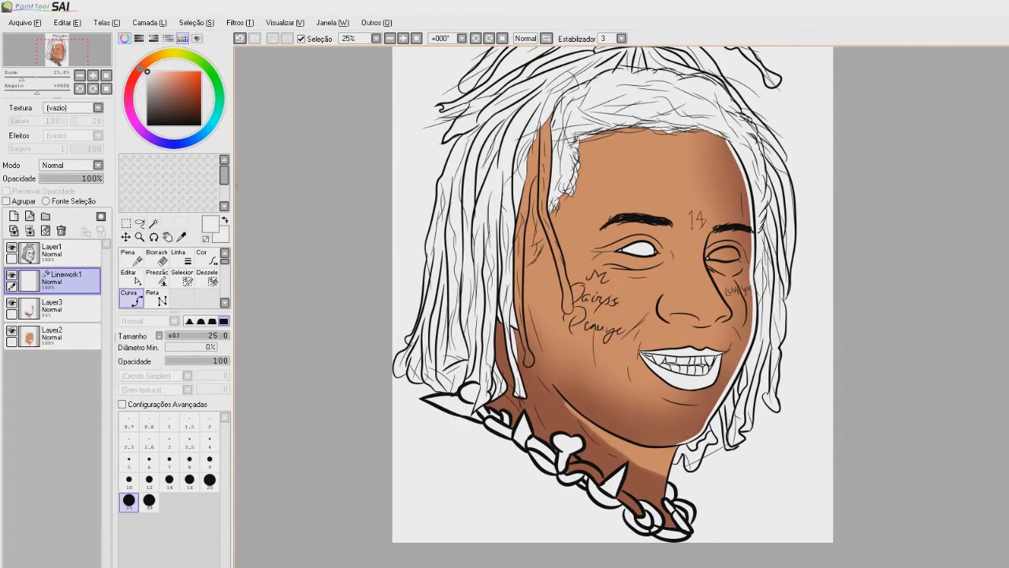
drag(80, 179, 70, 179)
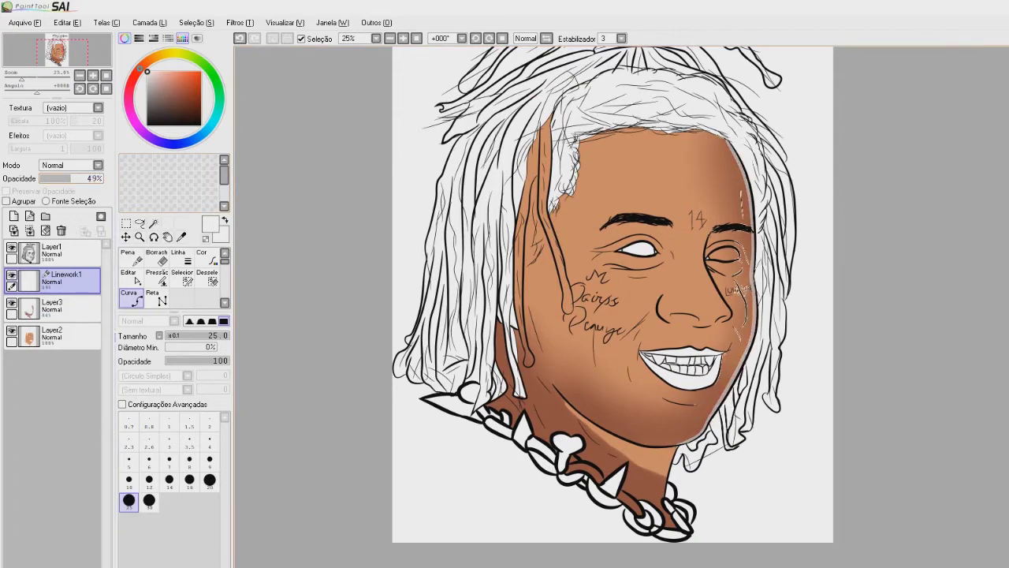
click(71, 166)
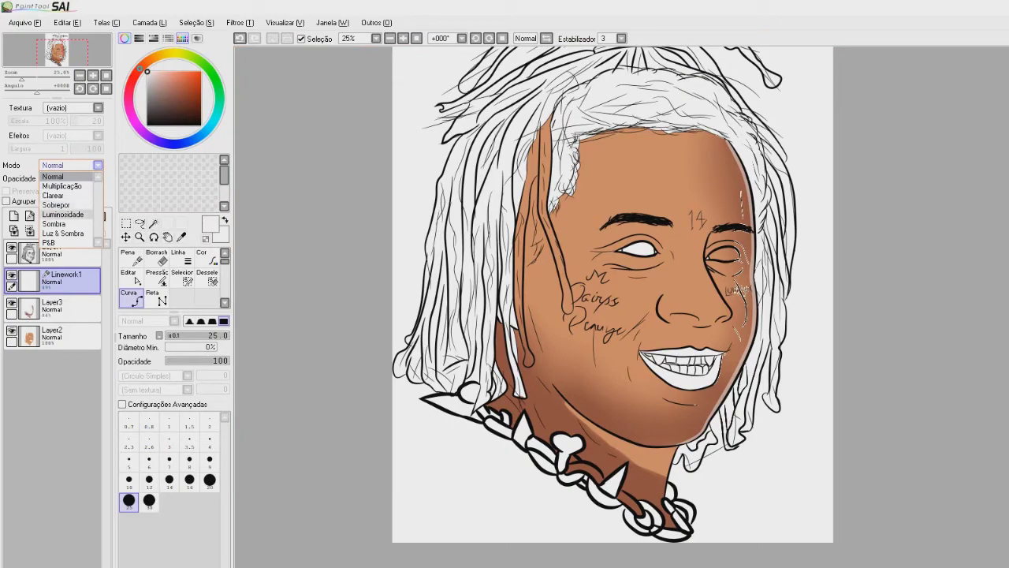
click(63, 214)
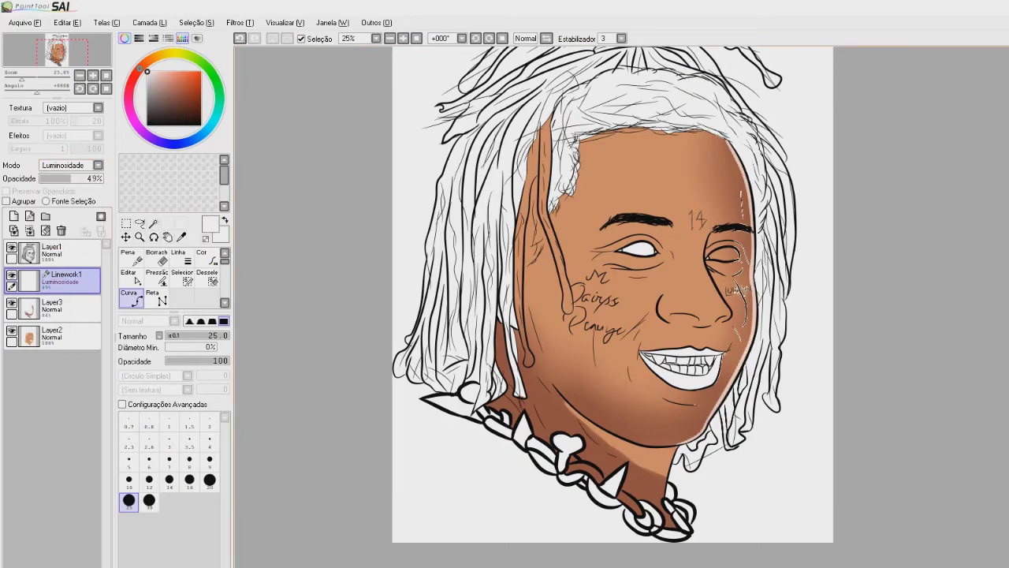
Step: Draw a highlight curve along the nose outline from the brow down the bridge, redoing the misplaced part
scroll(829, 307, down, 2)
scroll(822, 310, up, 6)
scroll(738, 284, down, 3)
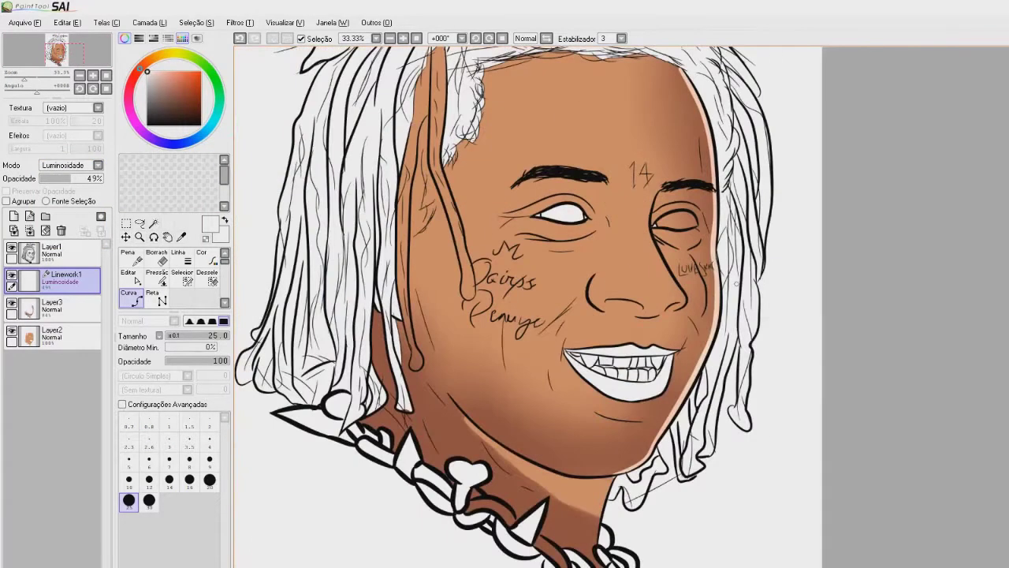
scroll(622, 202, up, 3)
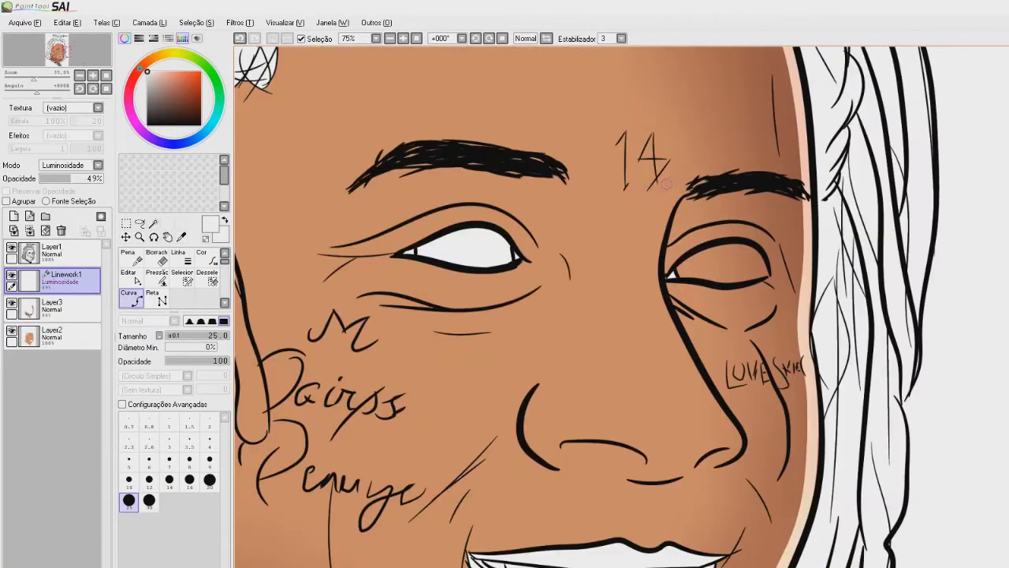
mouse_move(678, 190)
mouse_down()
mouse_move(654, 241)
mouse_move(653, 304)
mouse_move(670, 355)
mouse_move(686, 362)
mouse_move(667, 341)
mouse_up()
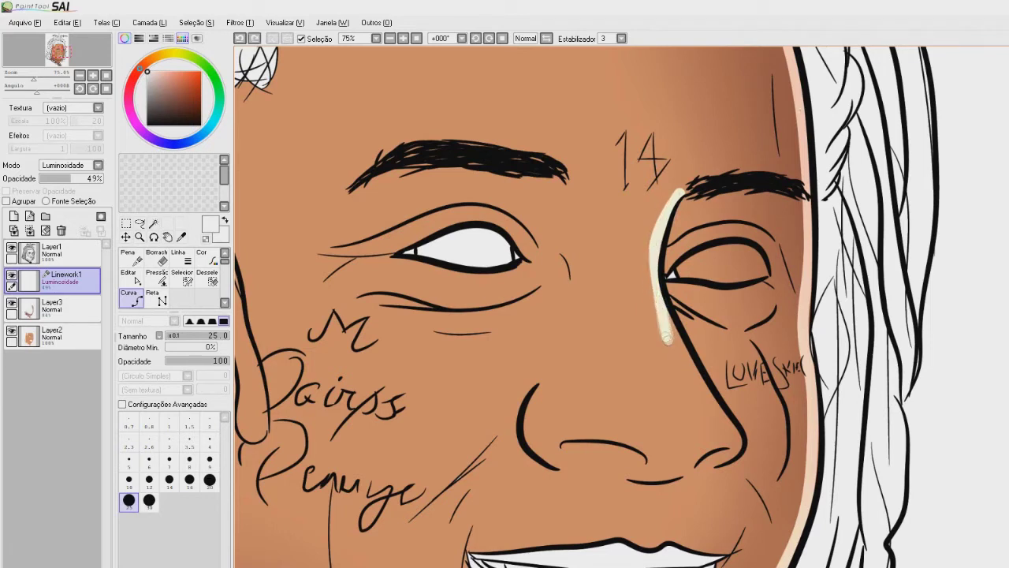
click(662, 319)
key(ctrl+z)
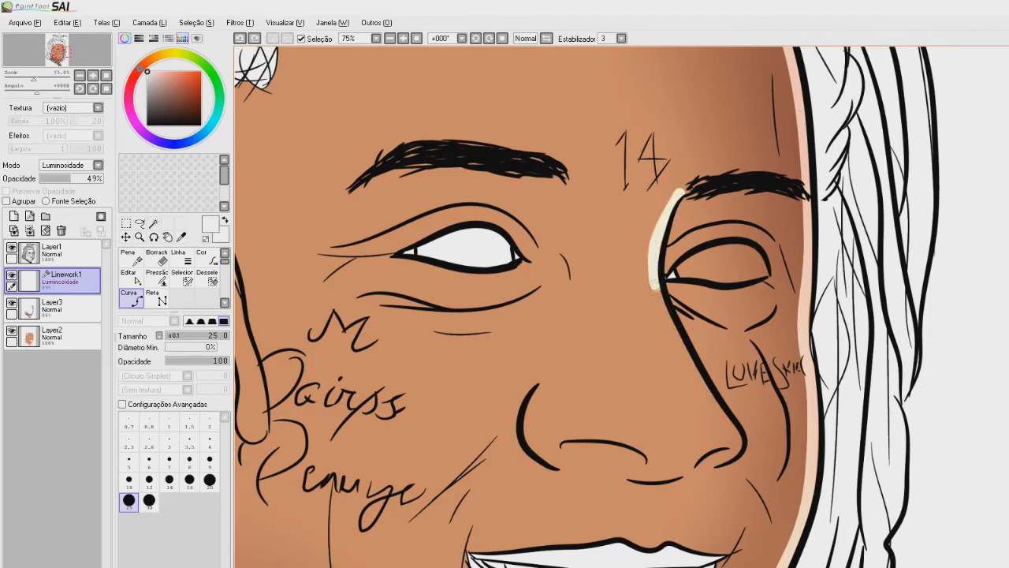
click(655, 257)
mouse_move(681, 347)
mouse_down()
mouse_move(741, 436)
mouse_move(735, 456)
mouse_move(716, 464)
mouse_up()
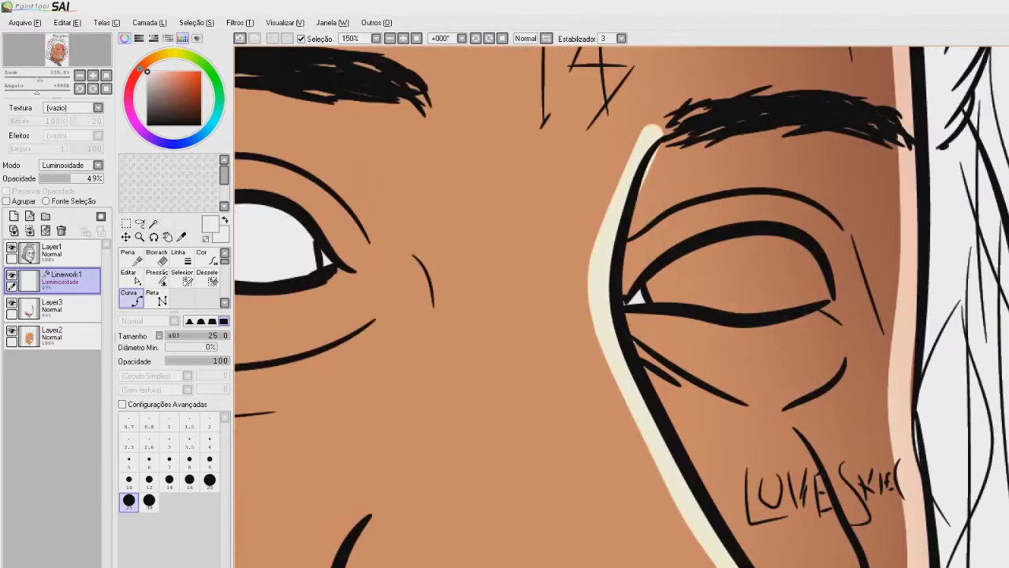
Step: Try a highlight curve along the crease beneath the partly turned-away eye, and undo it
mouse_move(856, 362)
mouse_down()
mouse_move(836, 391)
mouse_move(784, 412)
mouse_up()
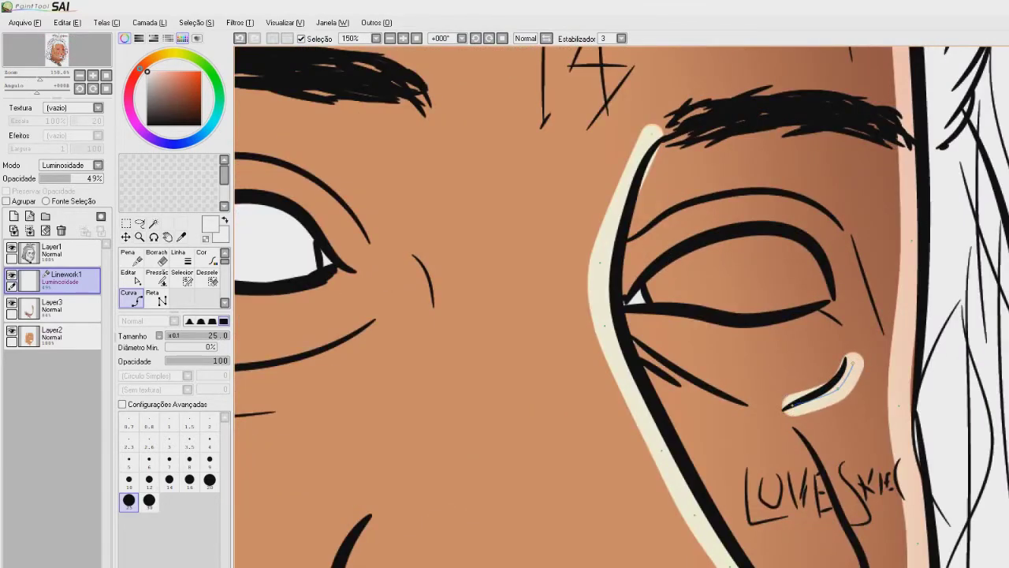
key(ctrl+z)
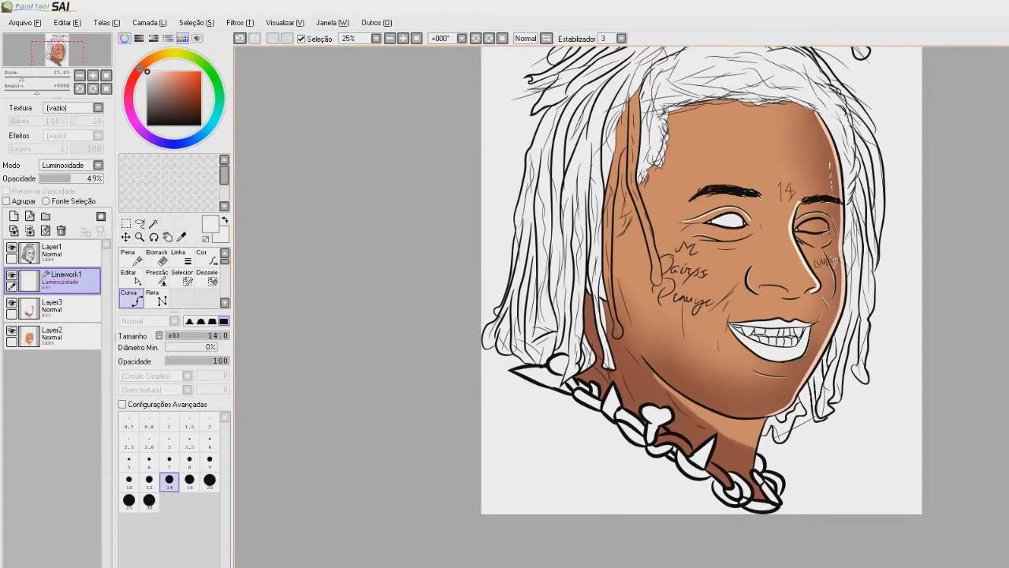
Step: Taper the outer end of the highlight curve along the crease above the nearer eye by adjusting its control points' pressure
scroll(709, 226, up, 7)
drag(379, 160, 409, 243)
click(157, 276)
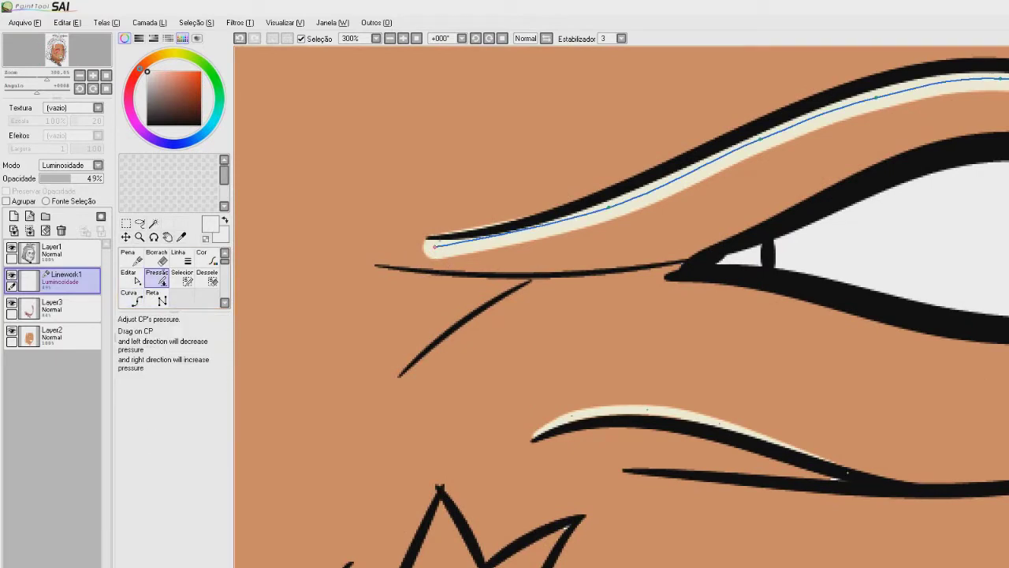
mouse_move(435, 247)
mouse_down()
mouse_move(416, 247)
mouse_move(481, 247)
mouse_move(411, 247)
mouse_move(428, 235)
mouse_up()
drag(609, 208, 503, 237)
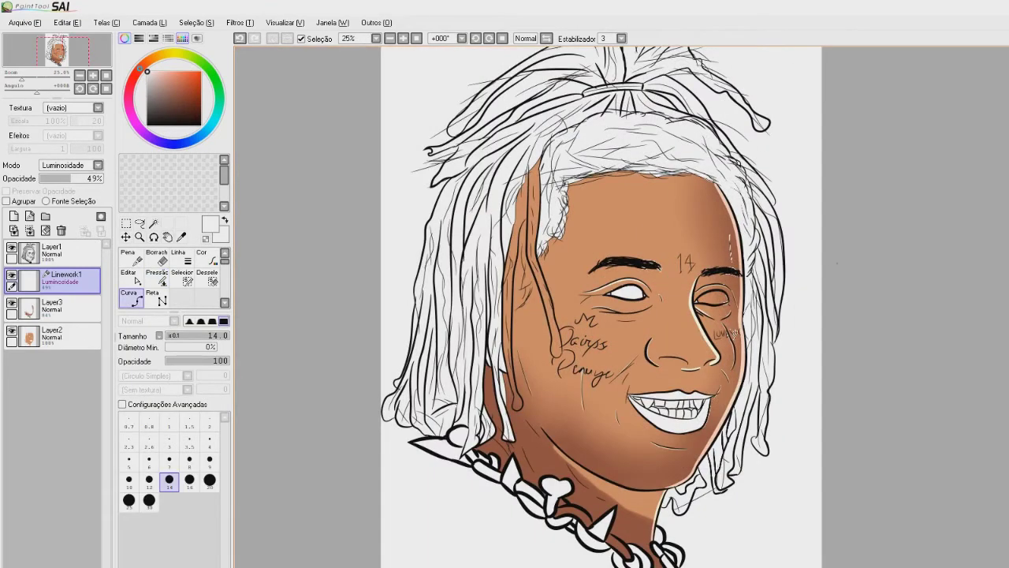
Step: Try to select the inside of the partly turned-away eye on Layer1 with the magic wand, and clear the selection
scroll(739, 285, up, 4)
scroll(779, 432, down, 3)
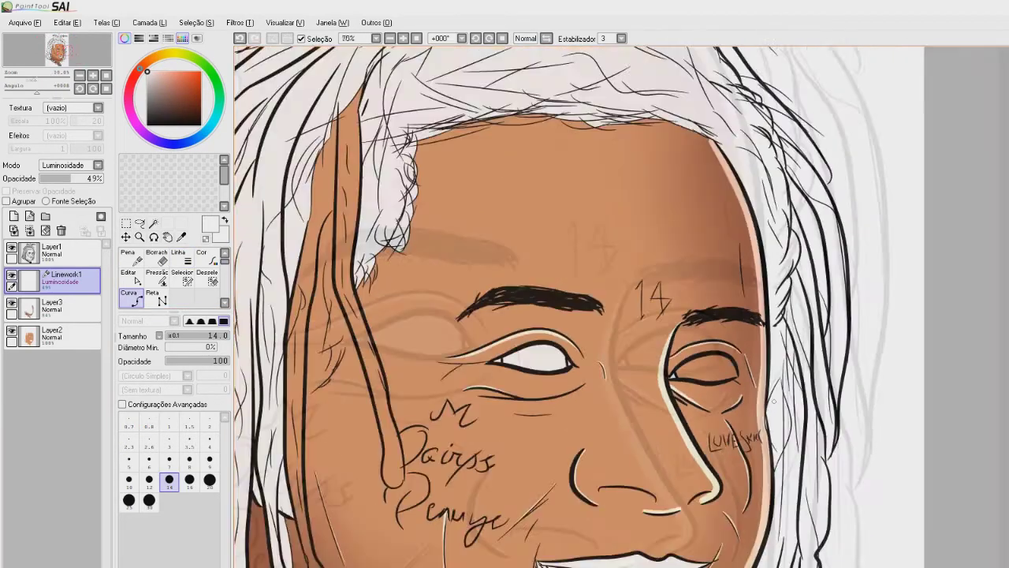
scroll(779, 431, up, 2)
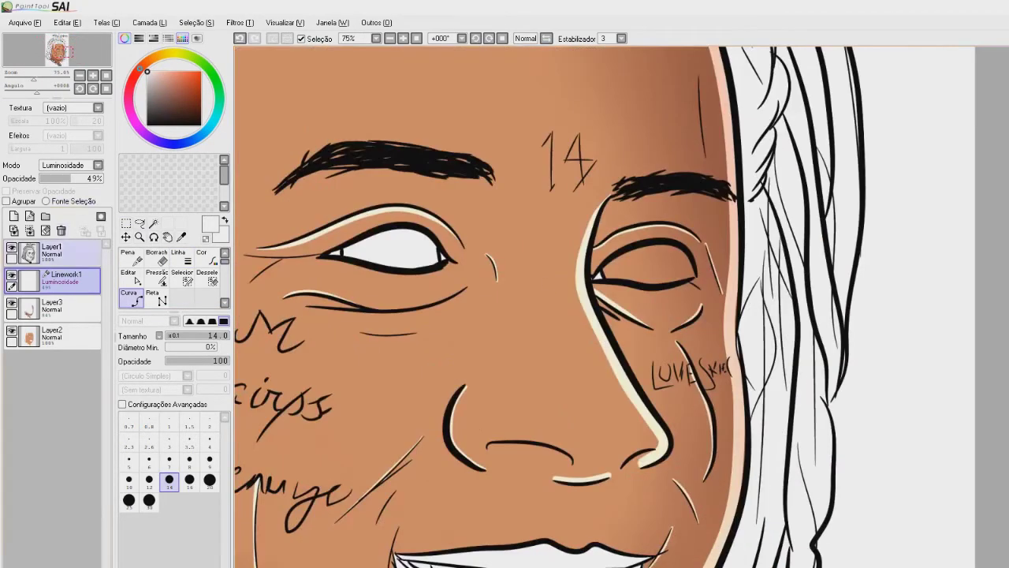
click(70, 253)
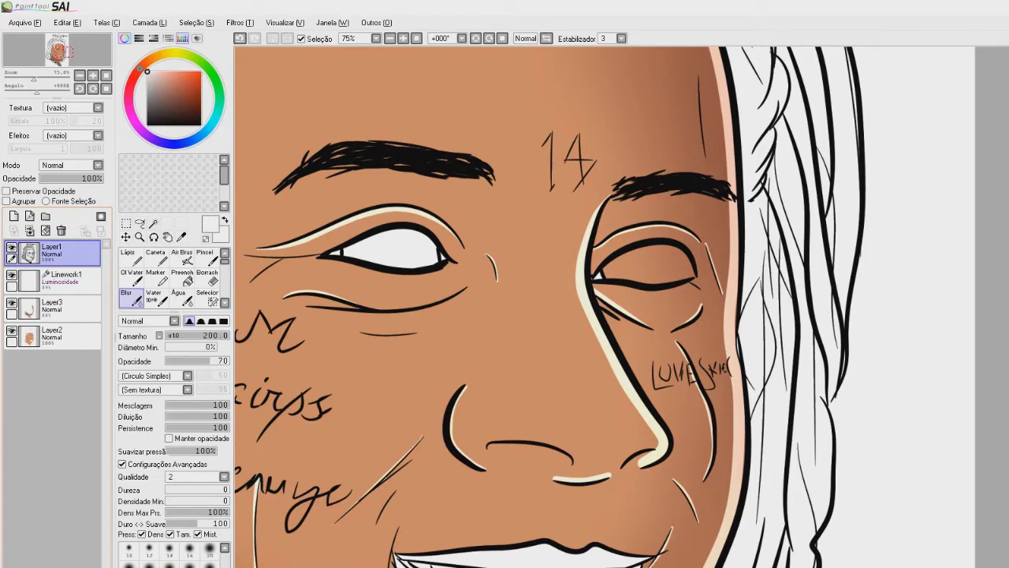
click(154, 224)
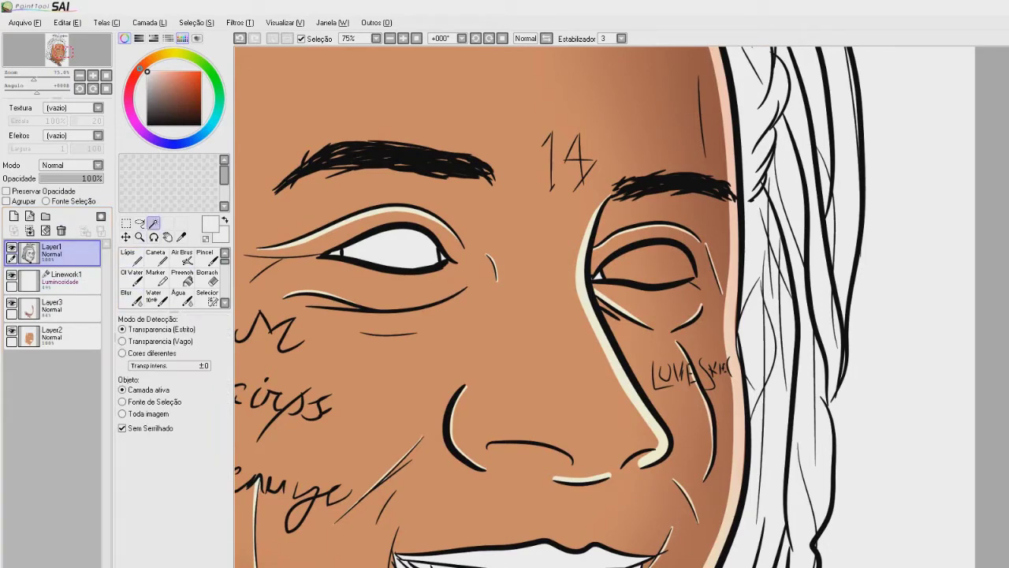
click(690, 374)
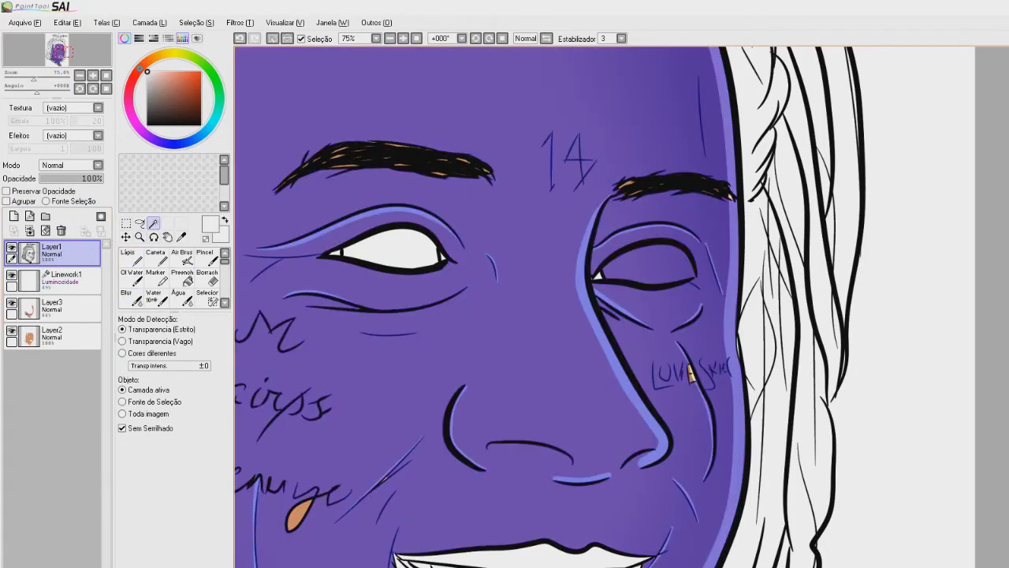
key(ctrl+z)
scroll(691, 269, down, 1)
scroll(678, 267, up, 5)
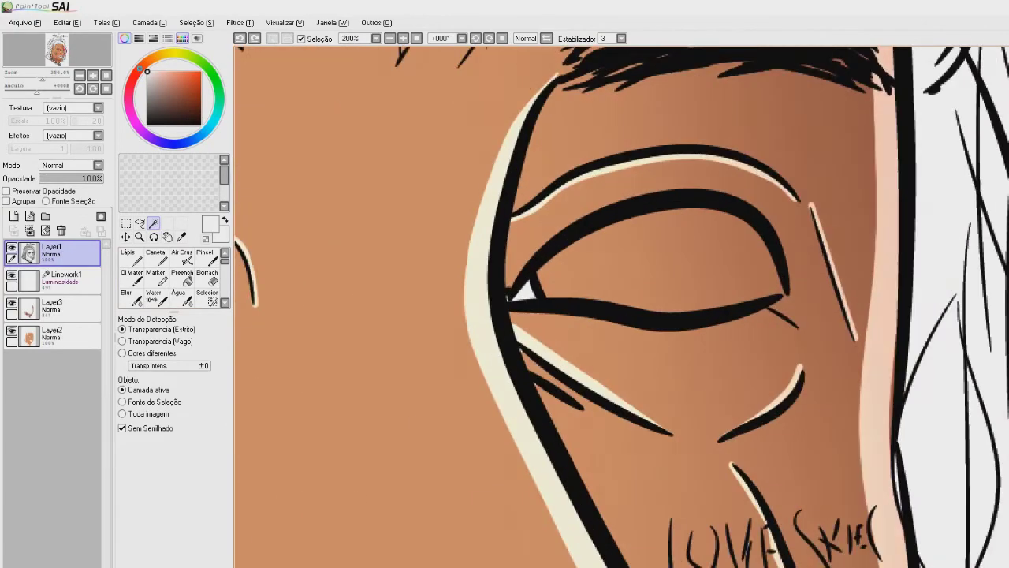
click(637, 237)
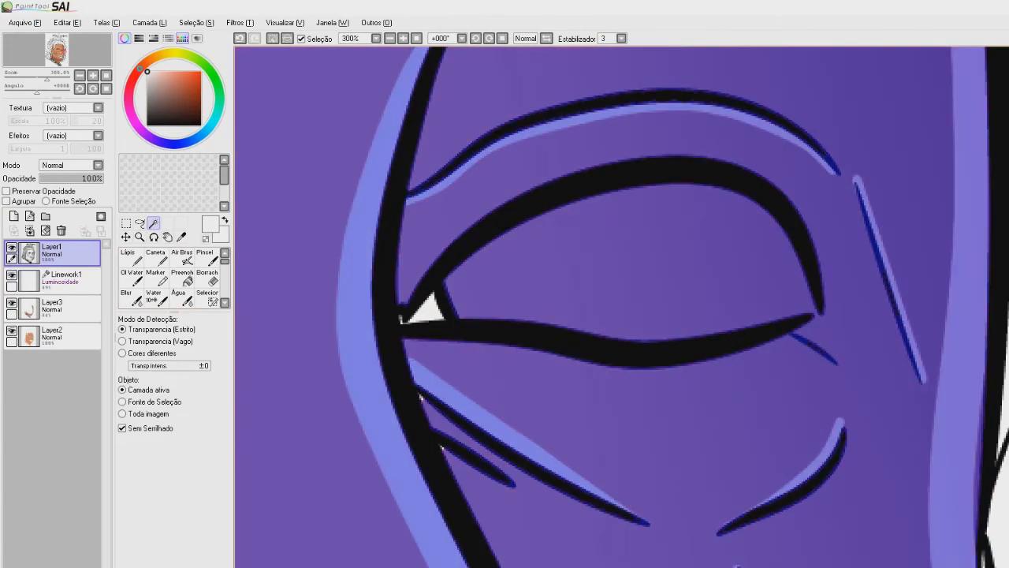
scroll(637, 236, down, 4)
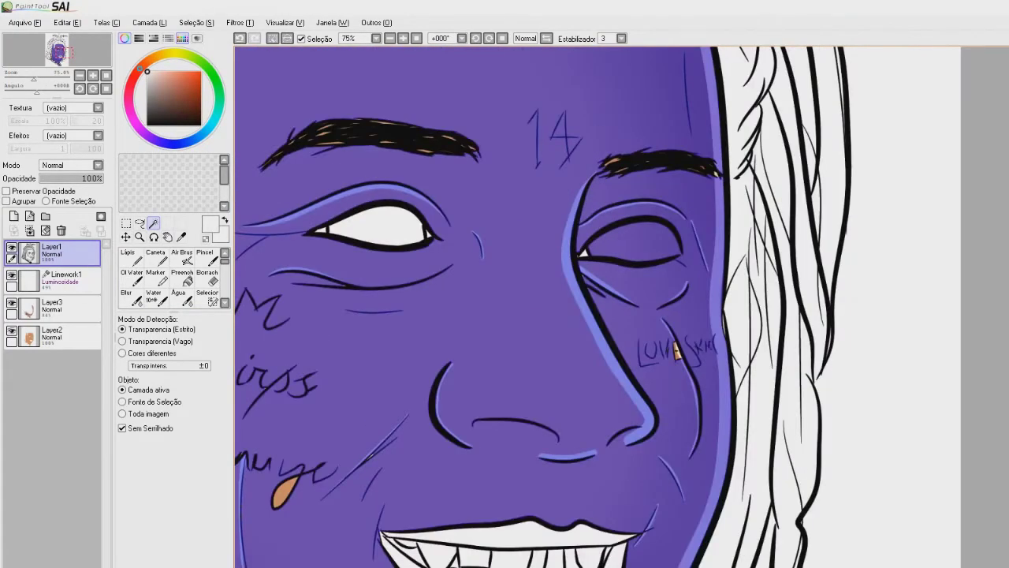
key(ctrl+d)
Step: Try marking the area at the partly turned-away eye's outer corner with the selection pen, and undo it
scroll(677, 353, up, 10)
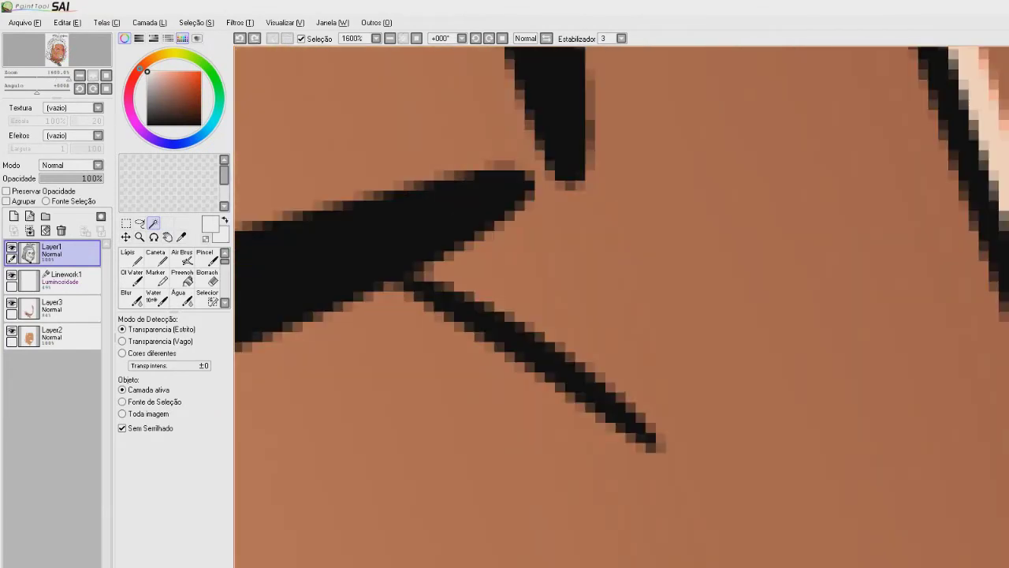
scroll(615, 316, down, 5)
scroll(615, 315, up, 2)
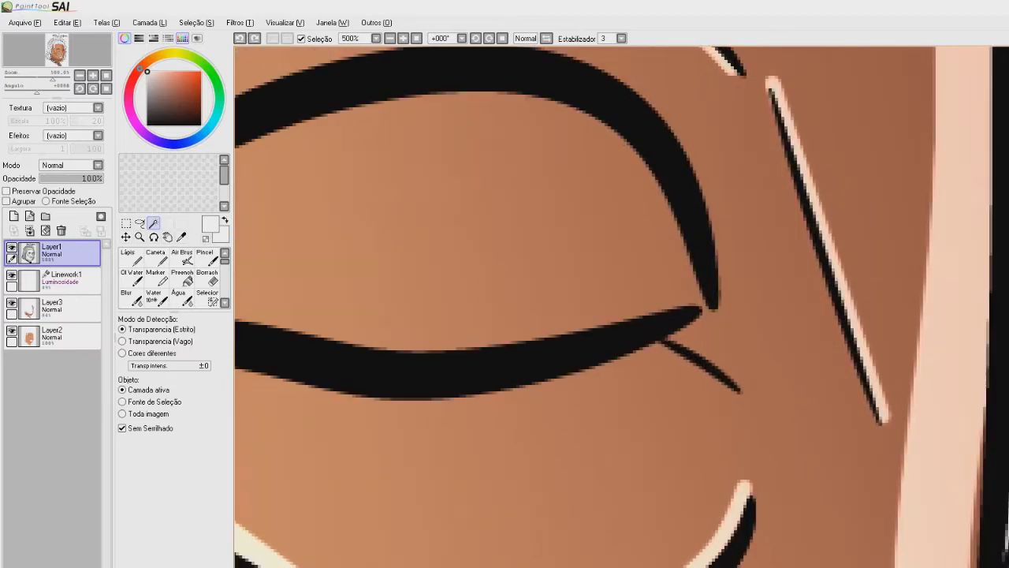
drag(583, 307, 660, 310)
drag(583, 308, 637, 323)
click(207, 297)
mouse_move(512, 234)
mouse_down()
mouse_move(478, 249)
mouse_move(593, 216)
mouse_up()
key(ctrl+z)
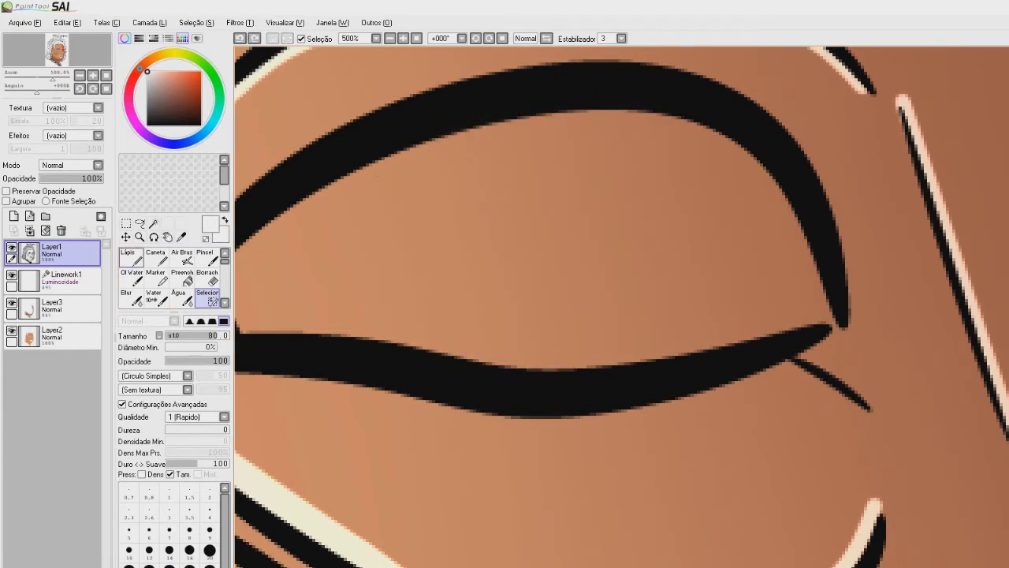
Step: Close the gap in the partly turned-away eye's outline at its outer corner with a black pencil at size 0.7
click(129, 256)
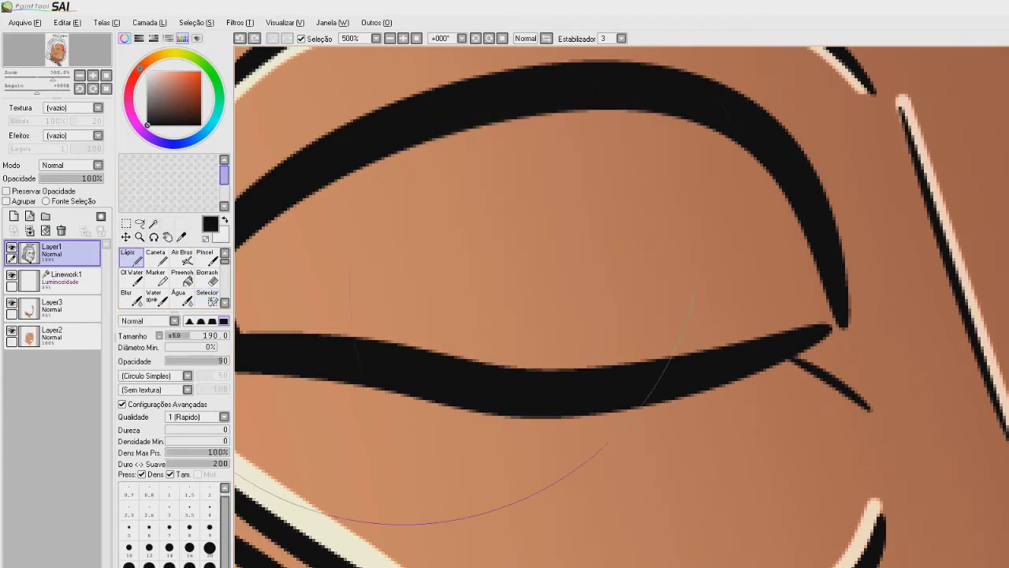
click(128, 492)
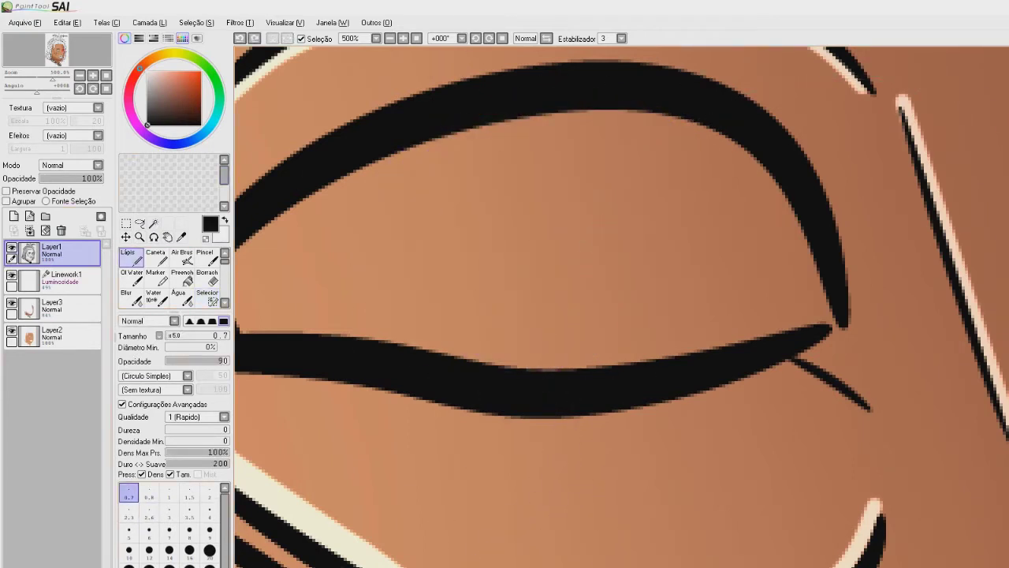
mouse_move(831, 324)
mouse_down()
mouse_move(825, 314)
mouse_move(833, 319)
mouse_up()
key(ctrl+z)
scroll(853, 279, down, 6)
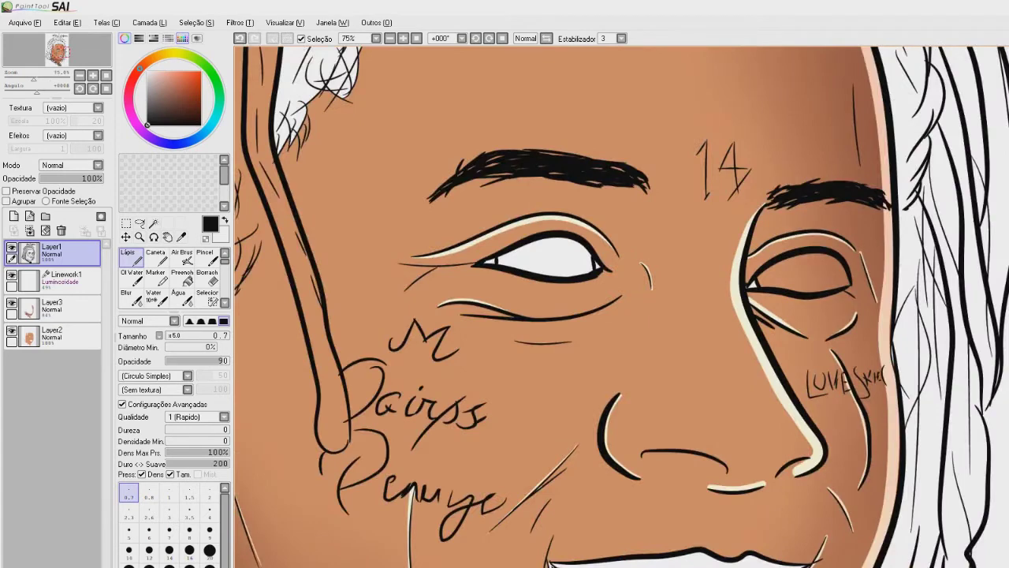
Step: Select the insides of both eyes on Layer1 with the magic wand
key(plus)
key(plus)
key(plus)
key(plus)
key(plus)
key(plus)
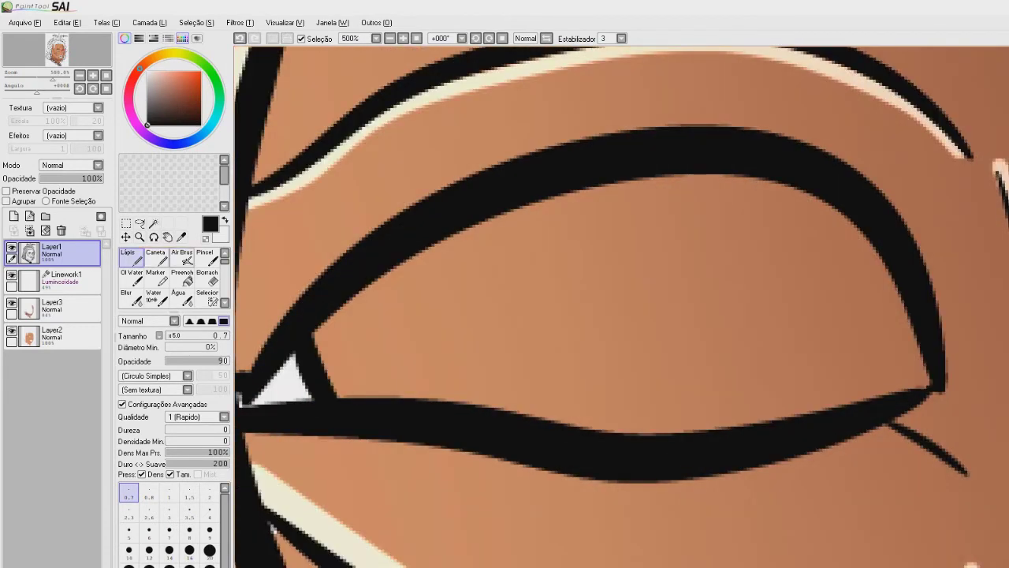
click(154, 224)
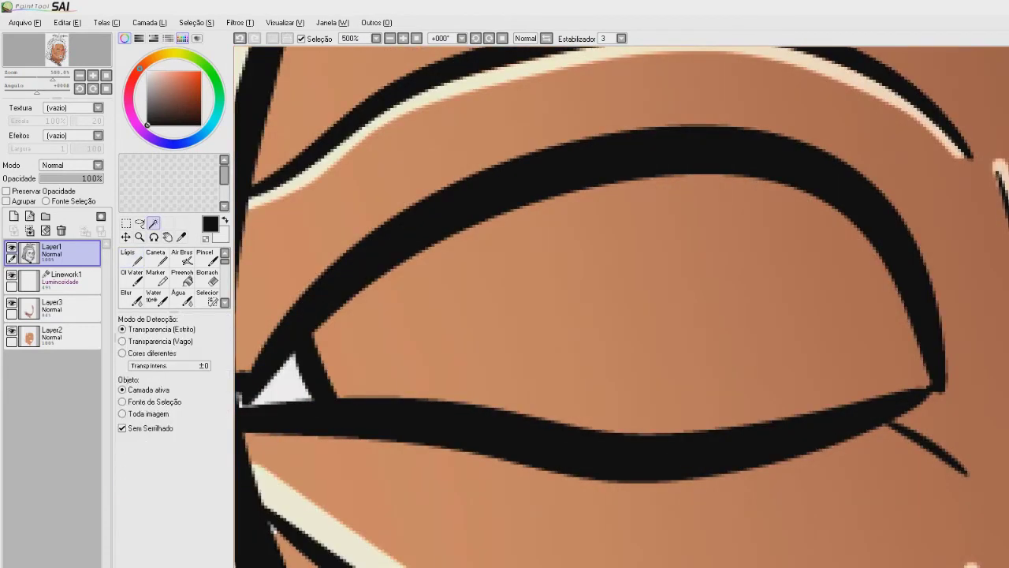
click(866, 328)
scroll(868, 328, down, 3)
scroll(851, 328, down, 5)
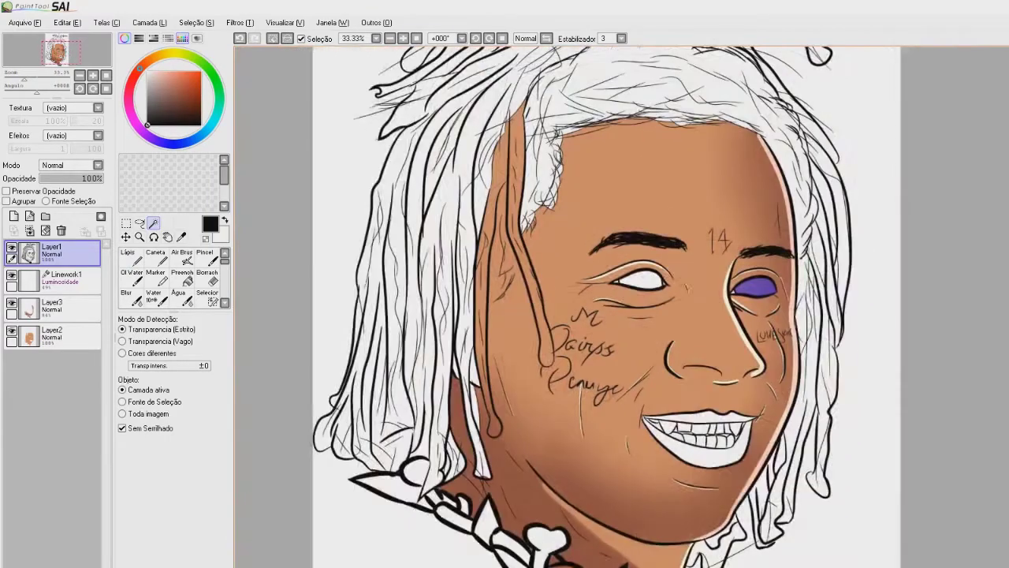
scroll(620, 267, up, 4)
click(742, 331)
scroll(741, 331, down, 3)
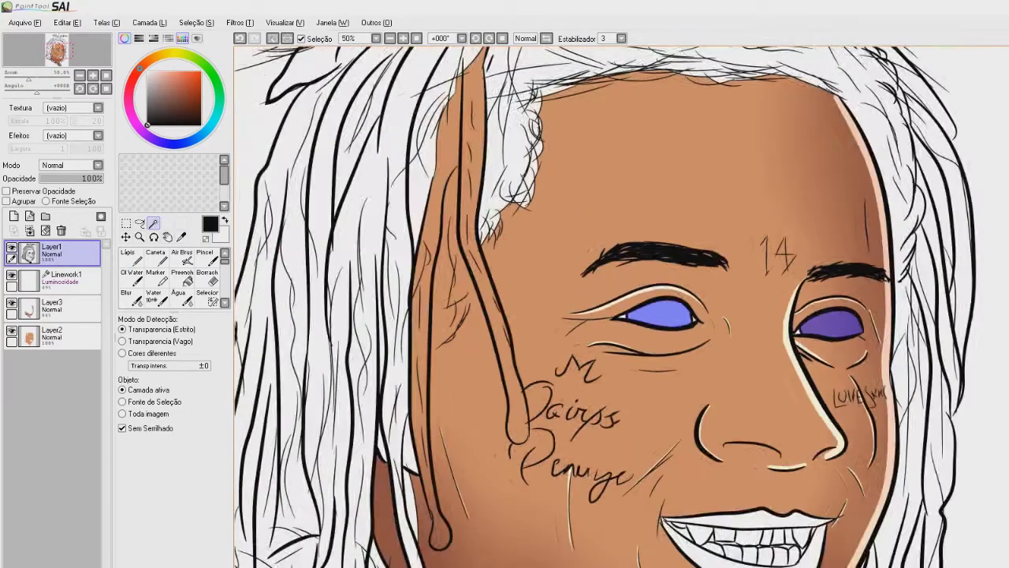
drag(741, 331, 661, 313)
Step: Add a new layer above Linework1 and paint both selected eyes near-white with the pencil at sizes 80 and 200
click(70, 281)
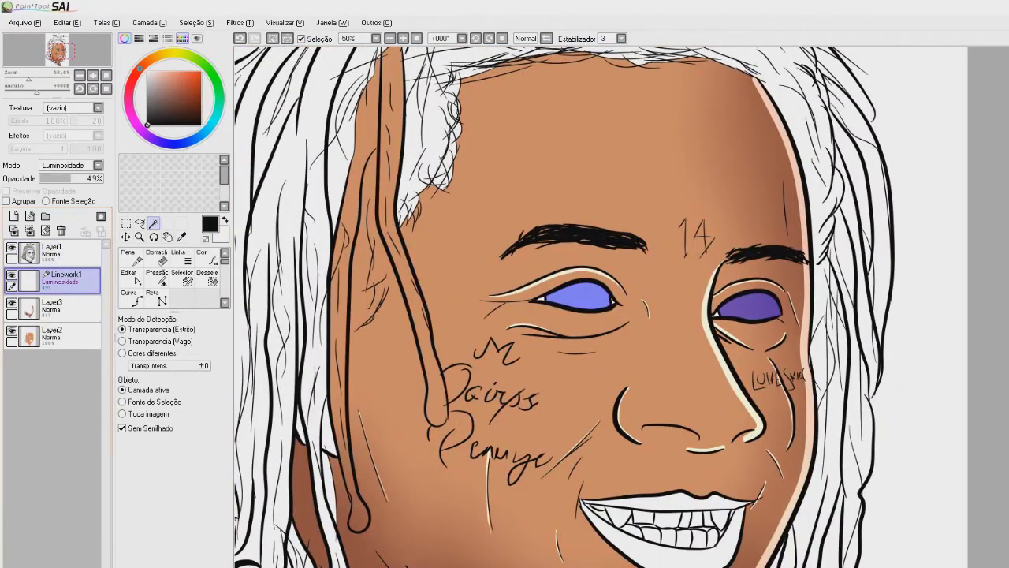
click(13, 216)
click(129, 257)
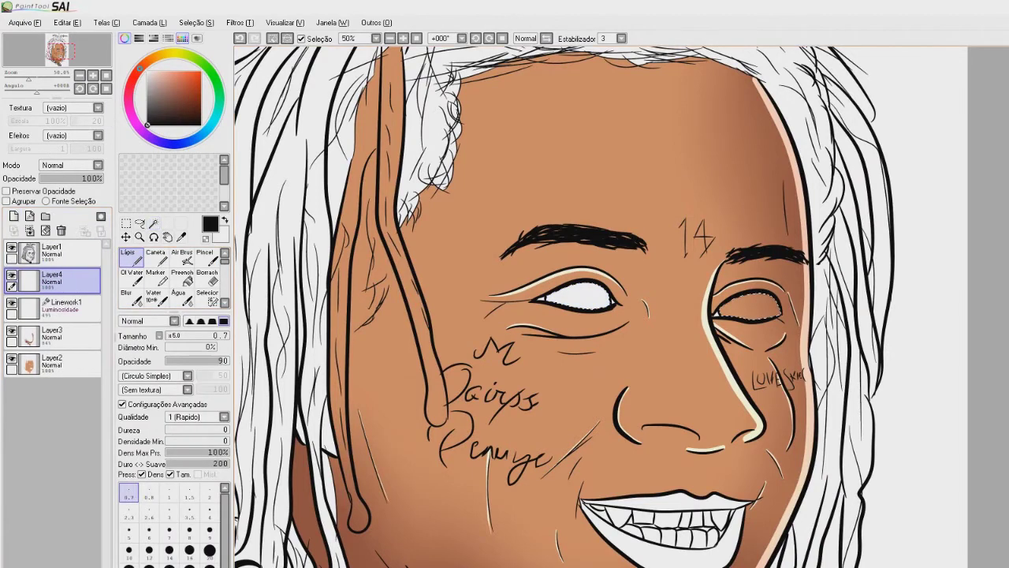
click(208, 257)
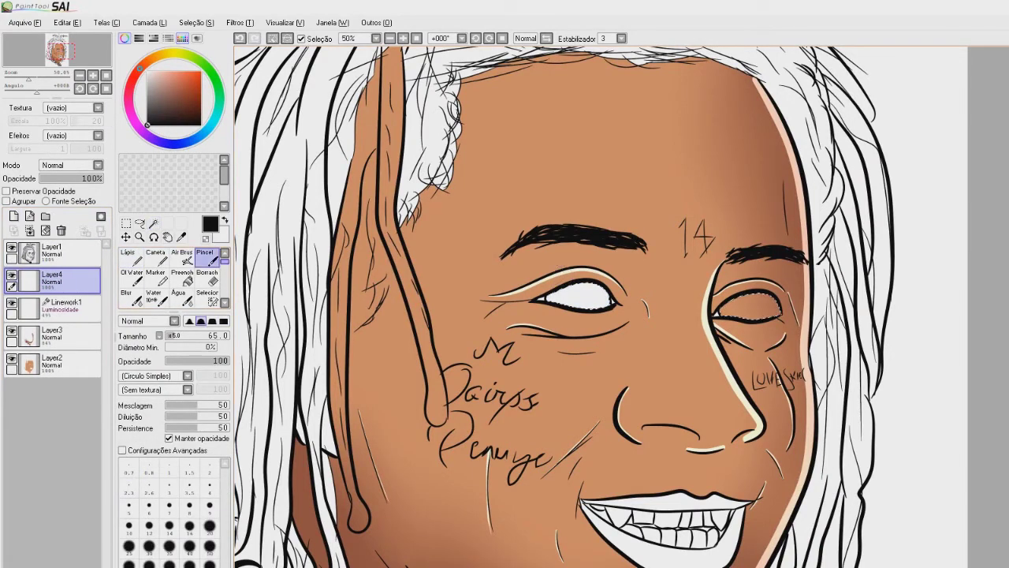
click(129, 257)
drag(147, 123, 146, 70)
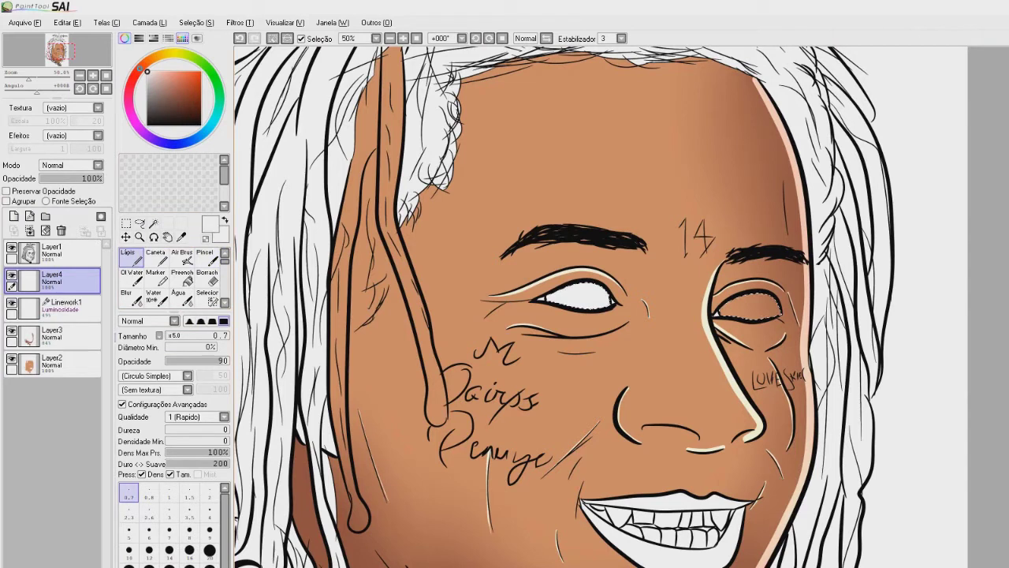
click(169, 566)
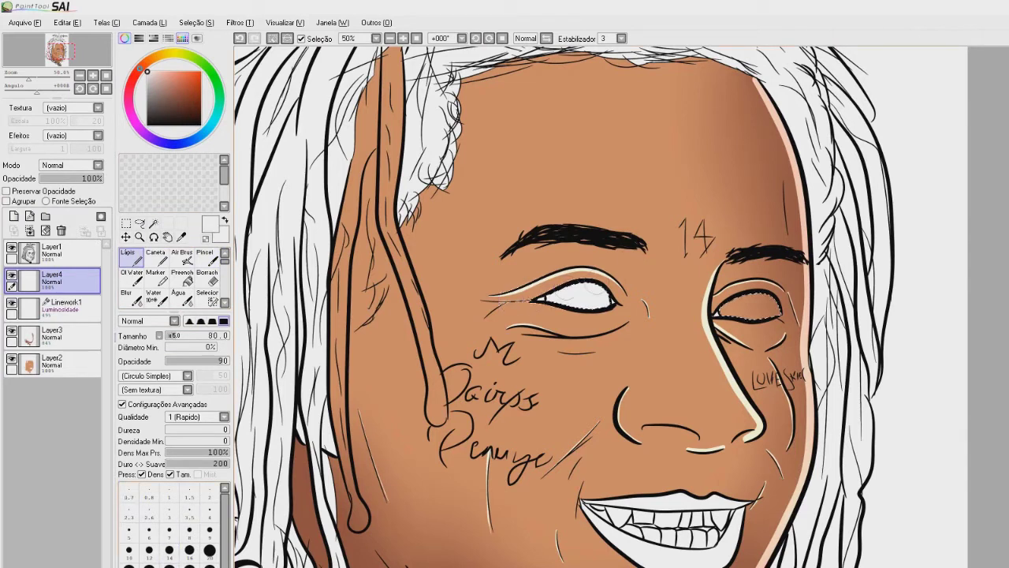
mouse_move(714, 309)
mouse_down()
mouse_move(779, 313)
mouse_move(743, 314)
mouse_up()
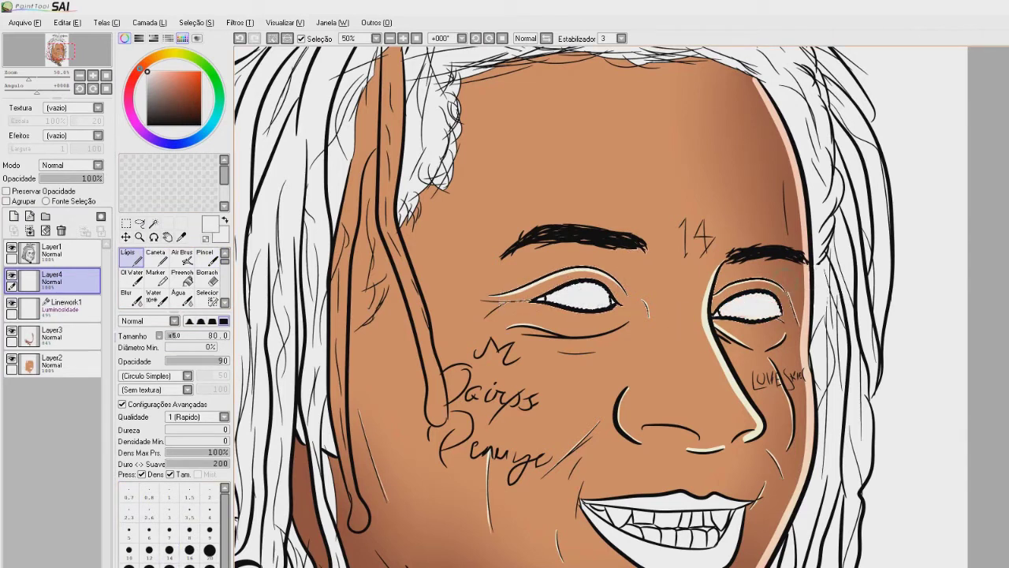
click(149, 566)
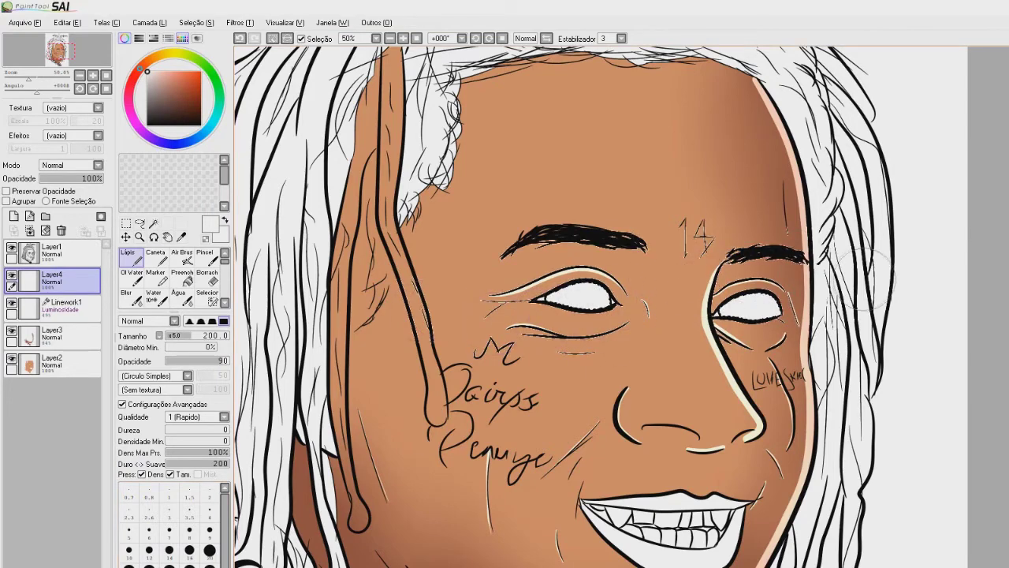
scroll(766, 272, down, 2)
scroll(772, 319, up, 2)
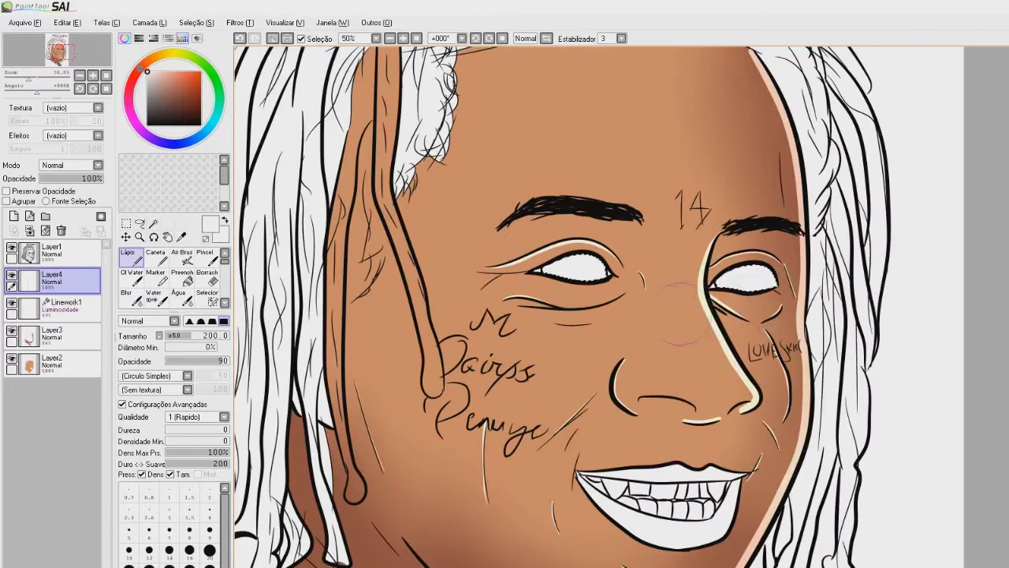
Step: Clear the eye selection and select the nearer eye's inner corner on Layer1 with the magic wand
click(70, 253)
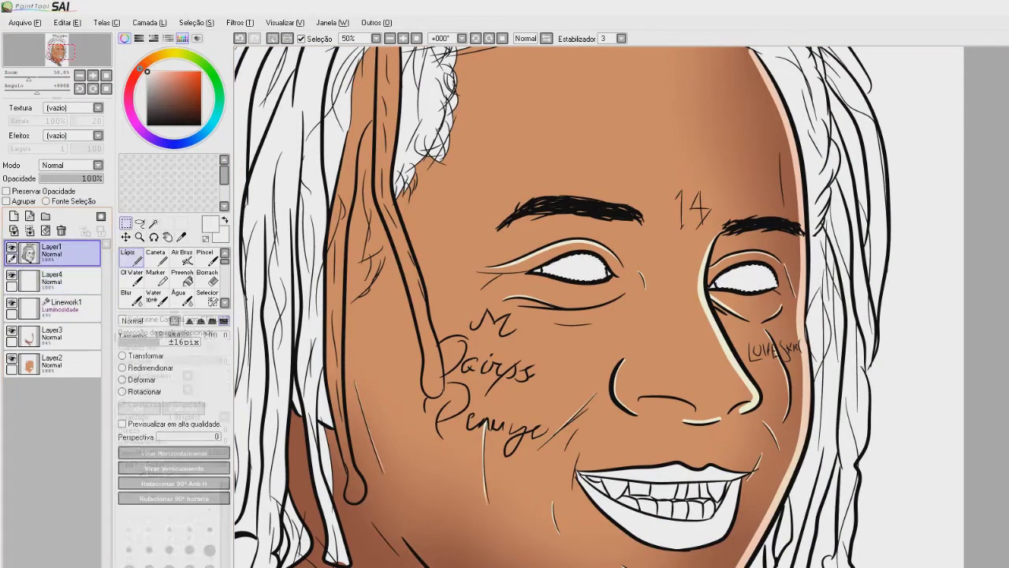
key(ctrl+d)
scroll(801, 330, up, 2)
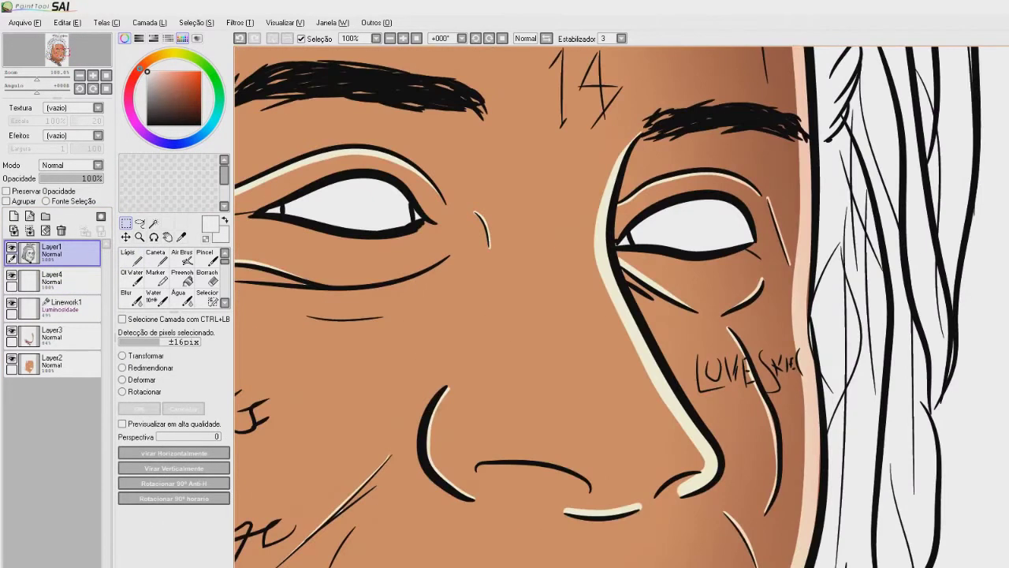
key(w)
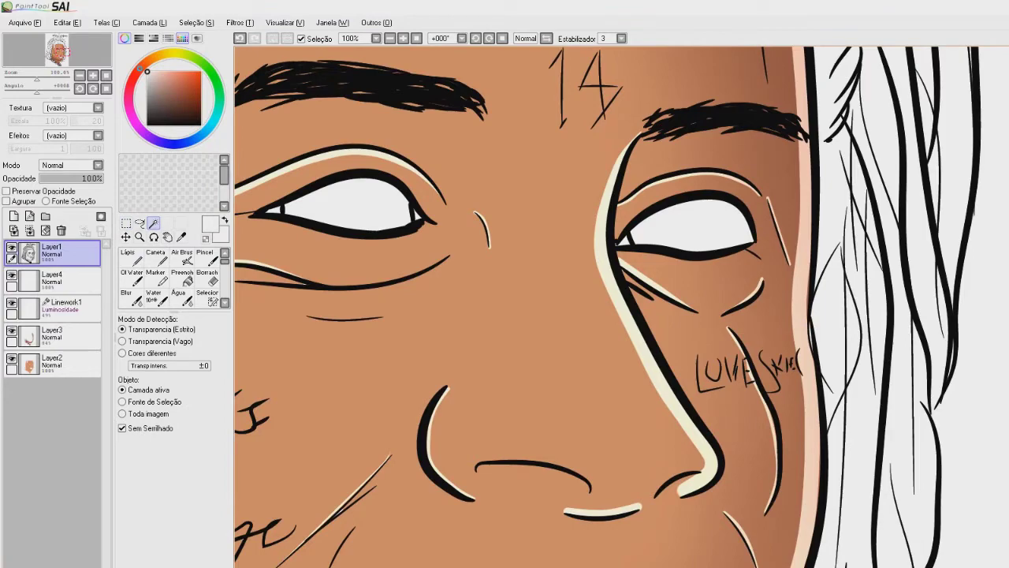
drag(321, 217, 437, 295)
scroll(363, 296, up, 2)
click(341, 281)
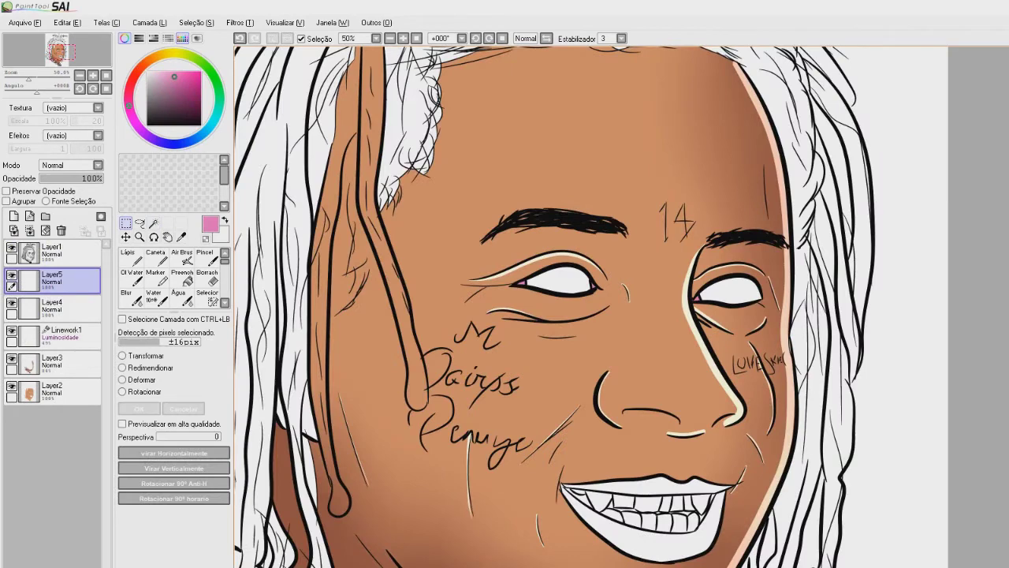
Step: Switch to the reference photo and sample a salmon-pink colour from the lips
drag(615, 371, 614, 311)
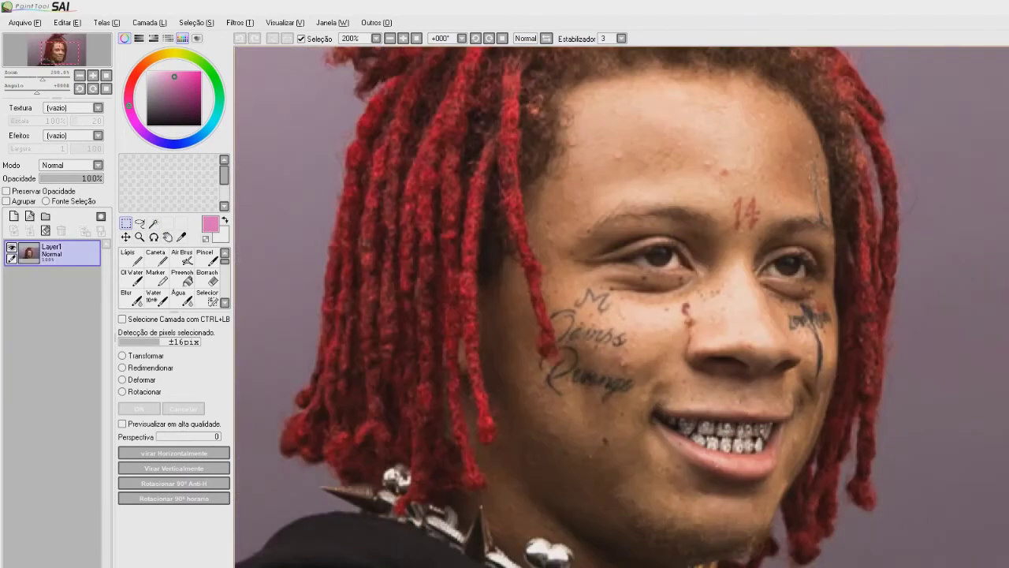
scroll(780, 302, up, 3)
drag(781, 301, 838, 90)
right_click(710, 493)
right_click(694, 505)
right_click(678, 516)
right_click(709, 500)
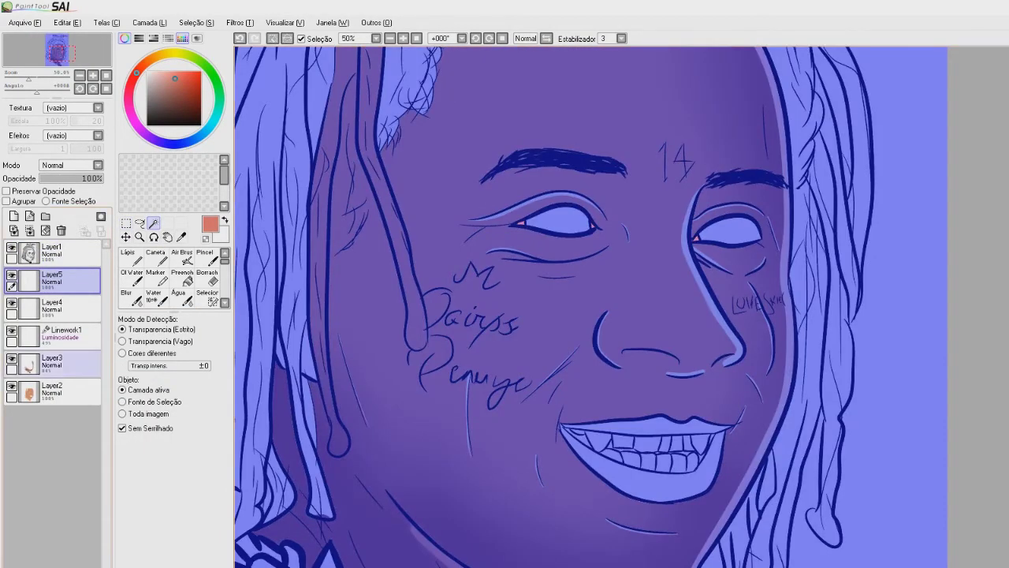
Step: Select both lips on Layer1 with the magic wand and sample a salmon pink from the reference photo's lower lip
key(ctrl+z)
click(71, 253)
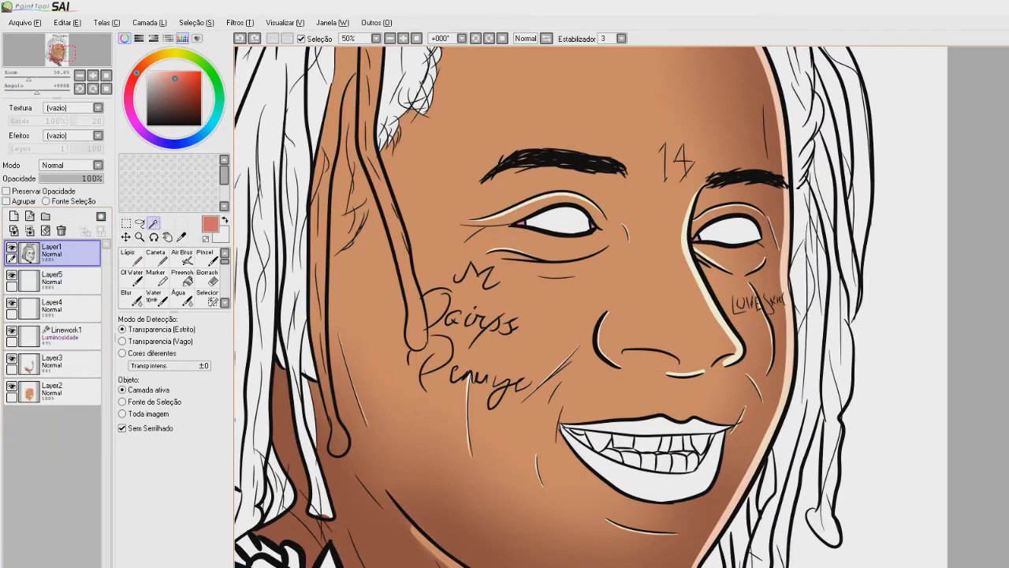
click(664, 487)
scroll(666, 428, up, 2)
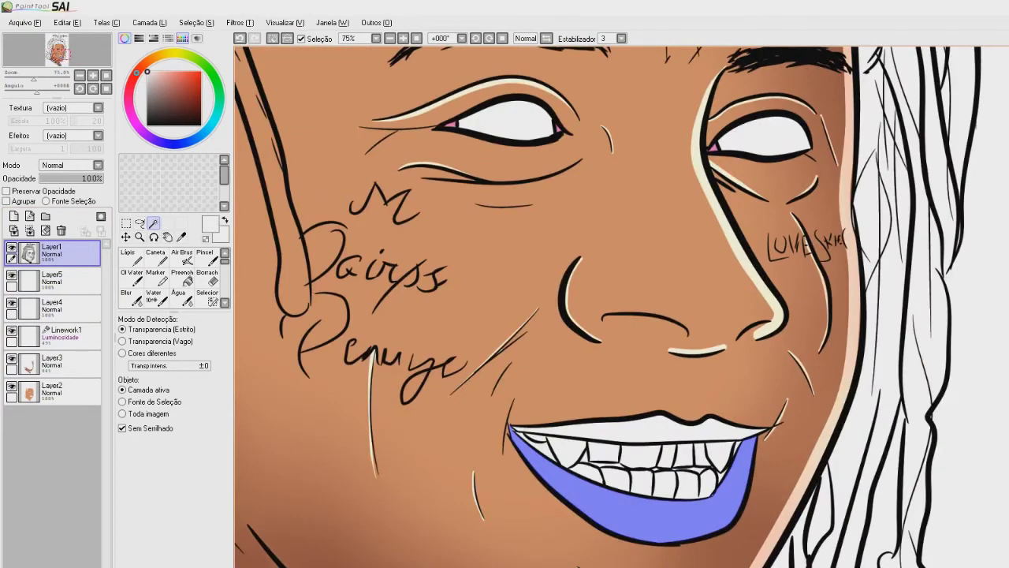
right_click(623, 382)
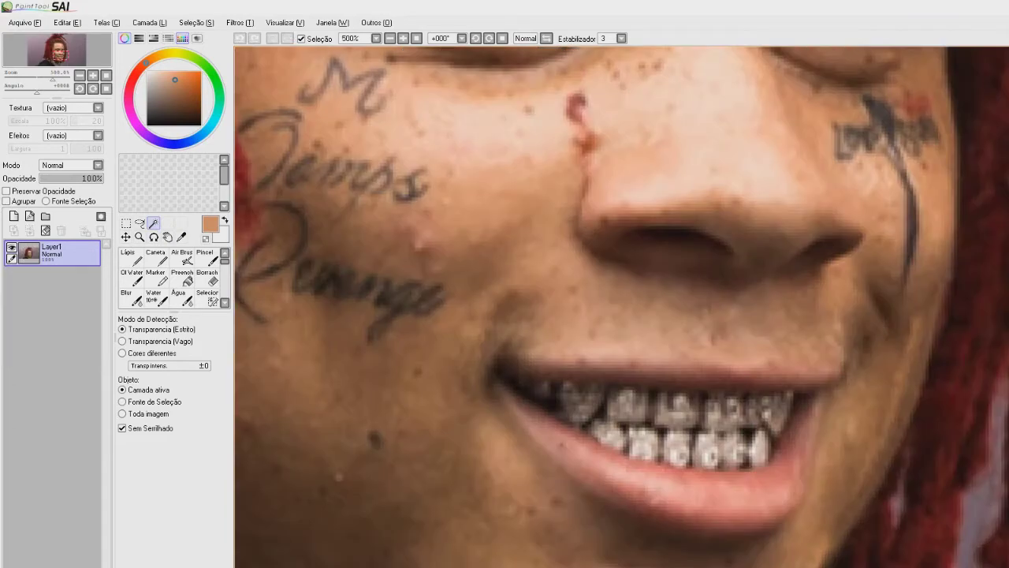
right_click(694, 490)
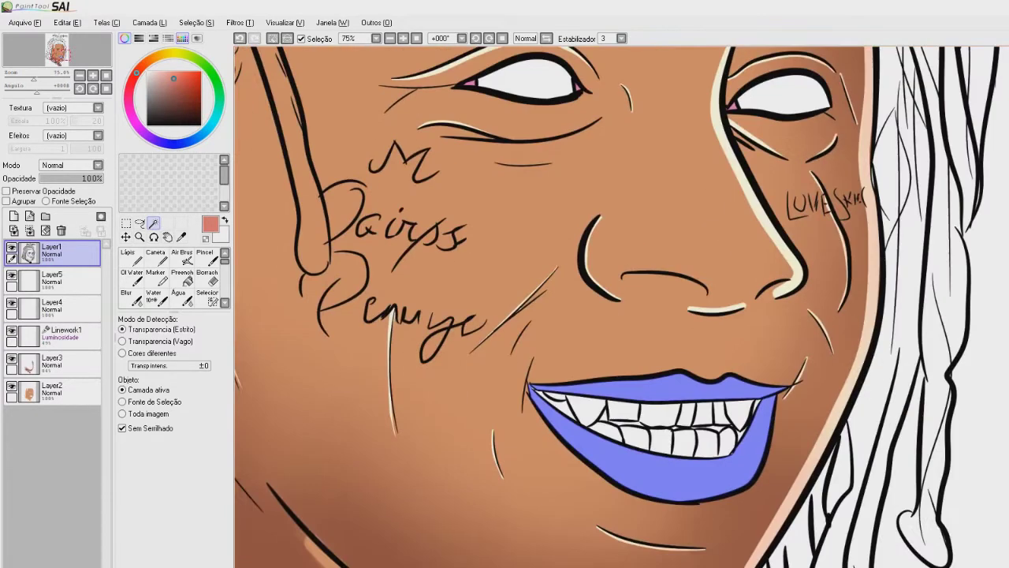
Step: Add a new layer above Layer5 and paint both selected lips salmon pink with the pencil at size 70
click(63, 280)
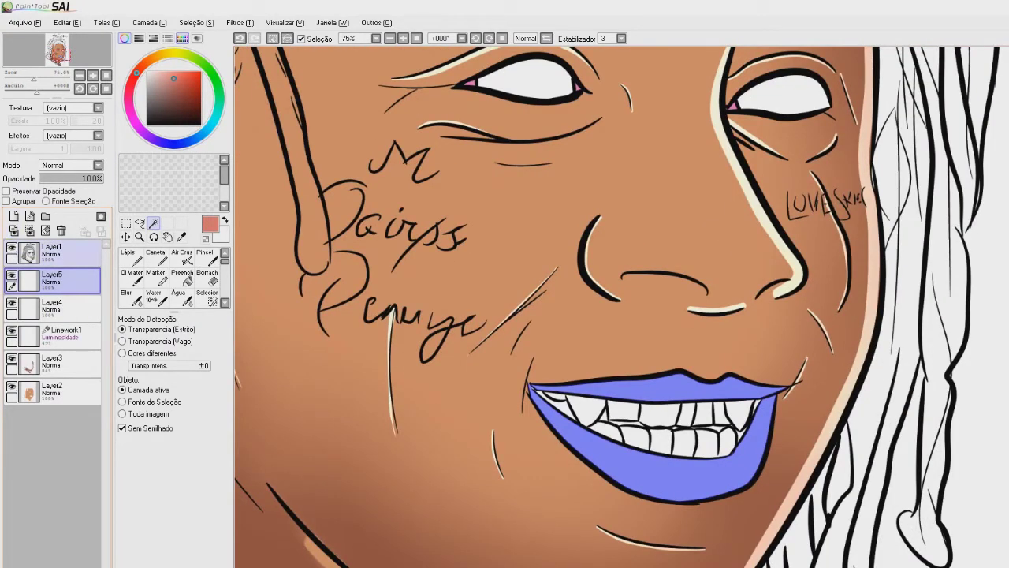
click(13, 215)
click(132, 258)
drag(767, 403, 757, 427)
drag(777, 390, 630, 393)
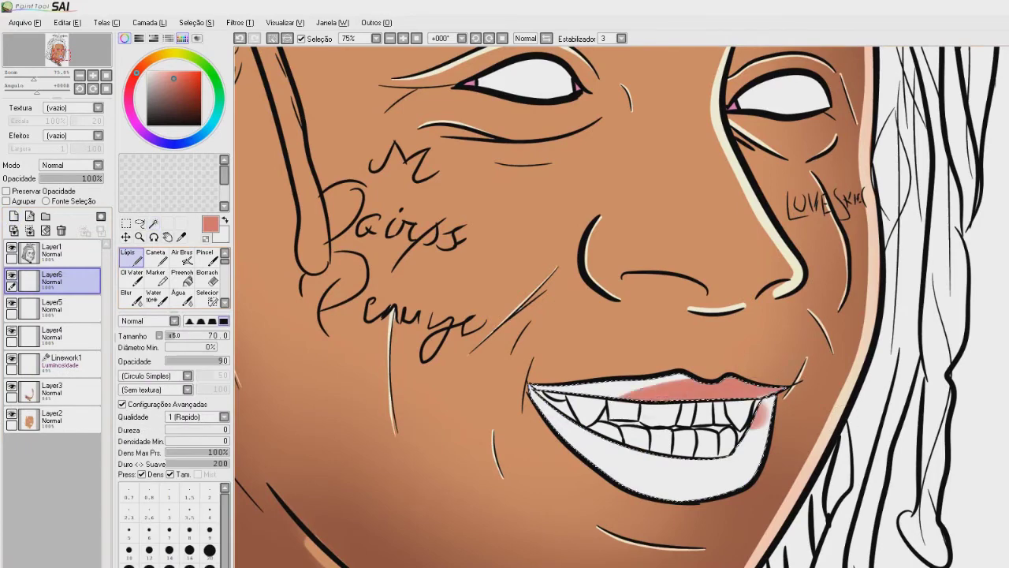
mouse_move(694, 440)
mouse_down()
mouse_move(755, 438)
mouse_move(724, 474)
mouse_move(653, 481)
mouse_move(590, 443)
mouse_up()
drag(677, 414, 755, 452)
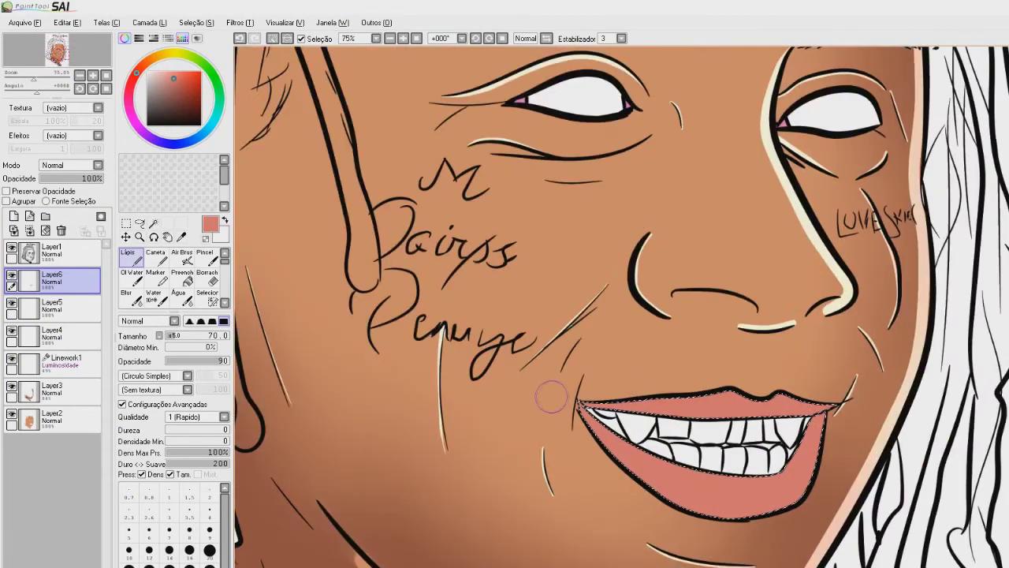
Step: Paint the upper lip a darker brownish red with the pencil at size 70 and clear the lip selection
drag(552, 396, 618, 411)
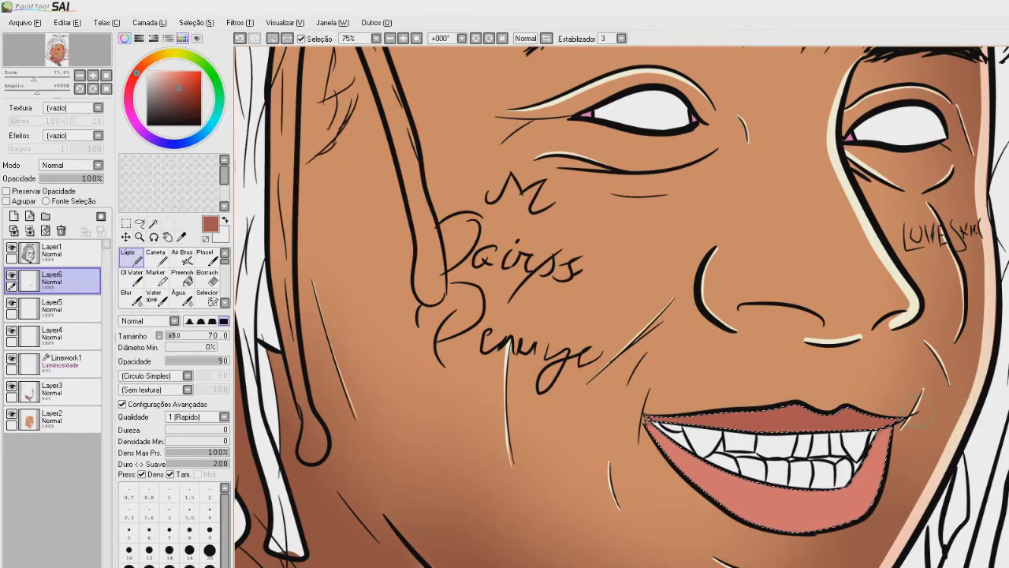
scroll(640, 374, down, 2)
click(126, 224)
key(ctrl+d)
Step: Select the insides of all upper and lower teeth on Layer1 with the magic wand
scroll(640, 339, down, 3)
scroll(788, 315, up, 4)
scroll(670, 308, down, 2)
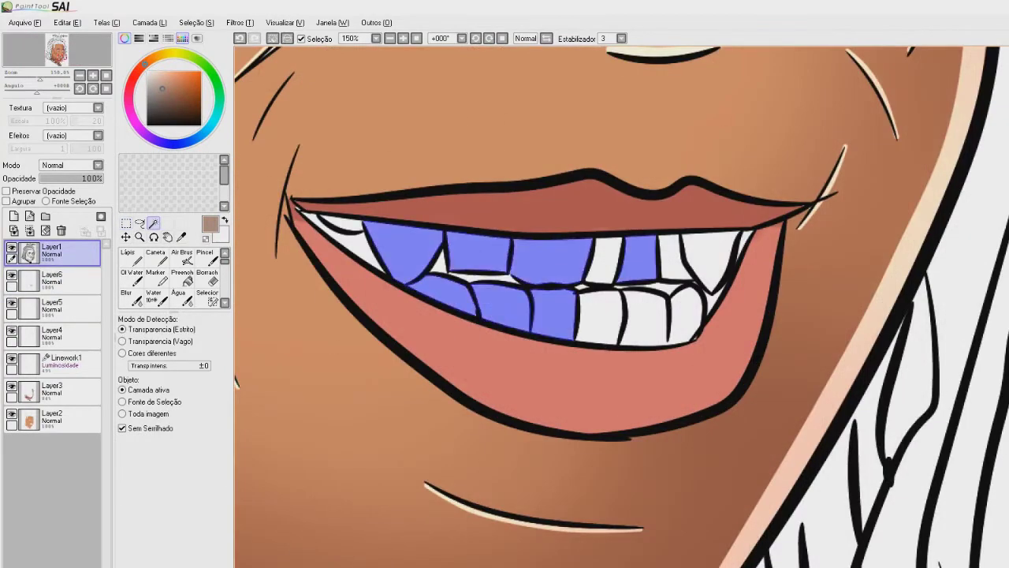
click(605, 258)
click(600, 317)
click(645, 317)
click(712, 257)
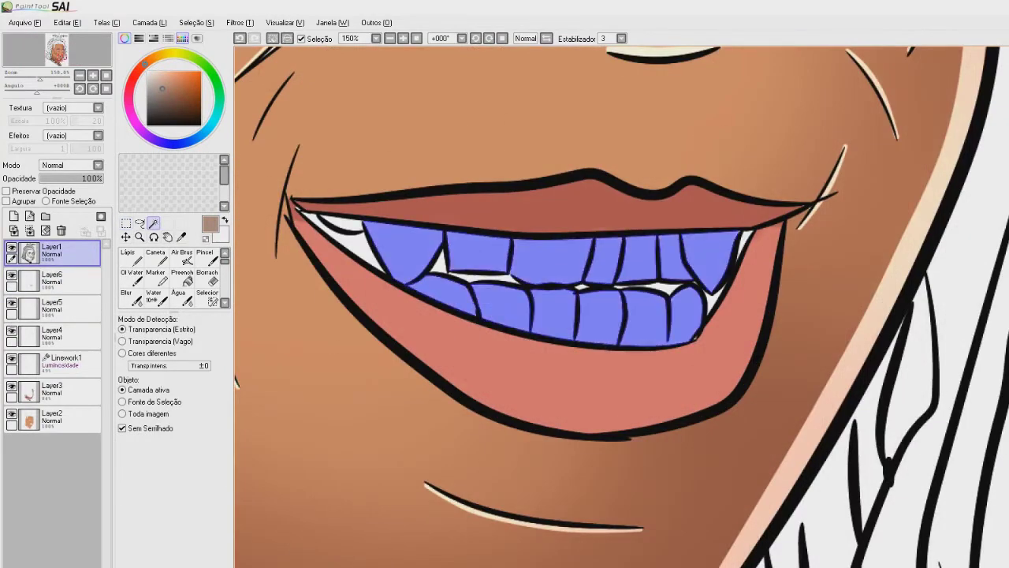
click(344, 224)
Step: Add a new layer above Layer6 for the teeth and name it grillz
click(63, 280)
click(14, 216)
click(132, 257)
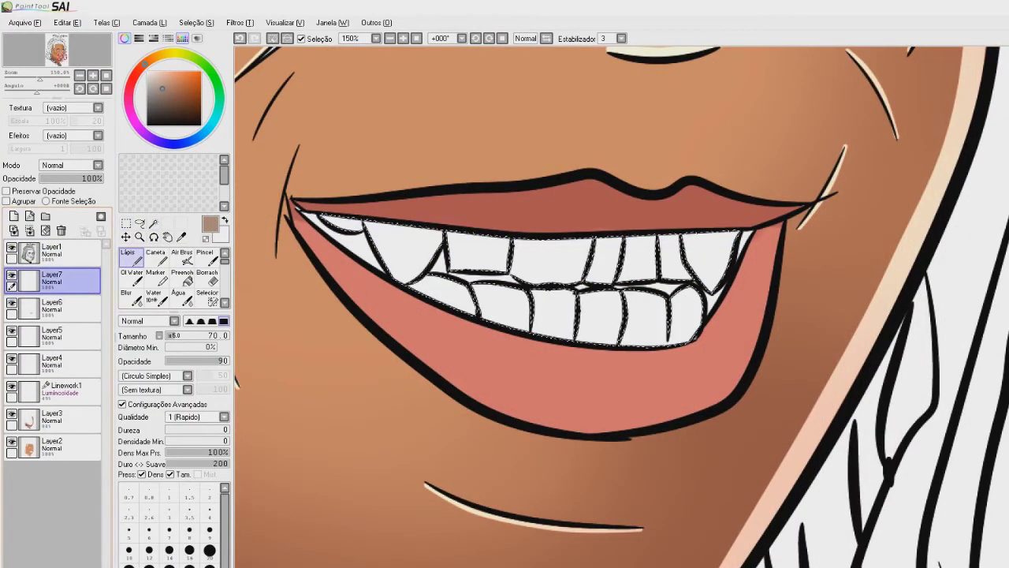
double_click(73, 280)
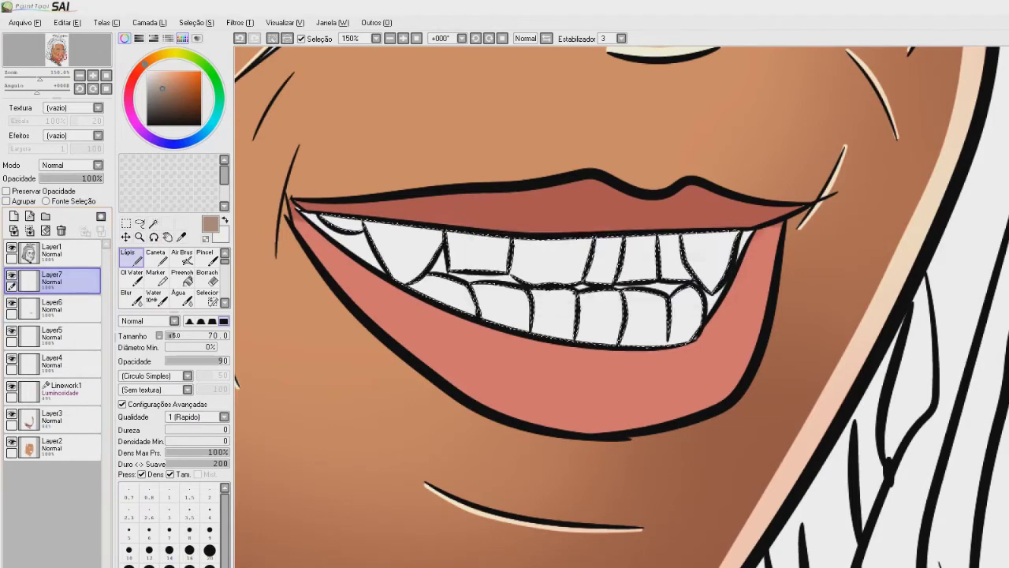
text(grill)
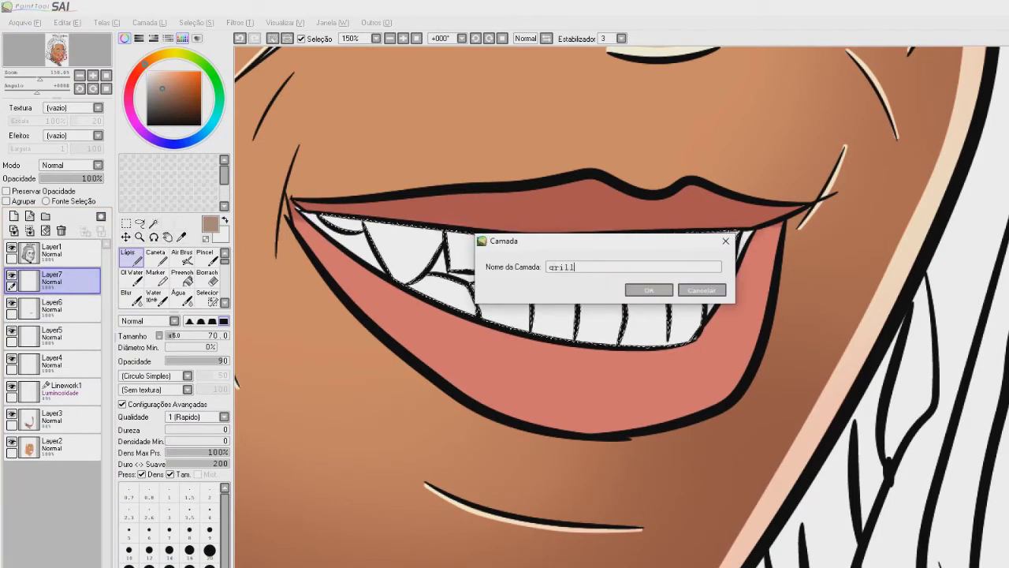
text(z)
key(Return)
Step: Fill the selected teeth with a brownish grey on the grillz layer using the pencil
mouse_move(335, 224)
mouse_down()
mouse_move(489, 251)
mouse_move(687, 319)
mouse_up()
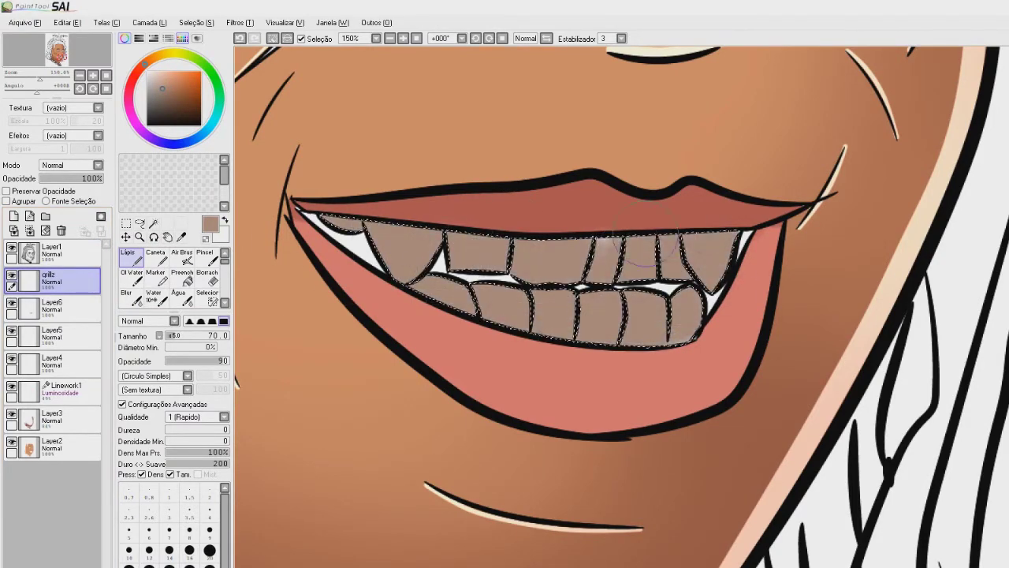
scroll(607, 252, down, 3)
scroll(607, 253, up, 3)
scroll(654, 282, down, 3)
scroll(694, 264, up, 3)
Step: Choose a near-white colour and dab round highlight spots on the upper and lower teeth with the pencil
click(147, 72)
click(149, 533)
click(453, 330)
click(494, 342)
click(190, 552)
scroll(378, 355, down, 3)
scroll(505, 339, up, 3)
click(557, 338)
click(382, 304)
click(630, 319)
click(692, 316)
click(536, 394)
Step: Soften the highlight spots on the teeth with the Blur brush at size 23
click(131, 298)
click(181, 336)
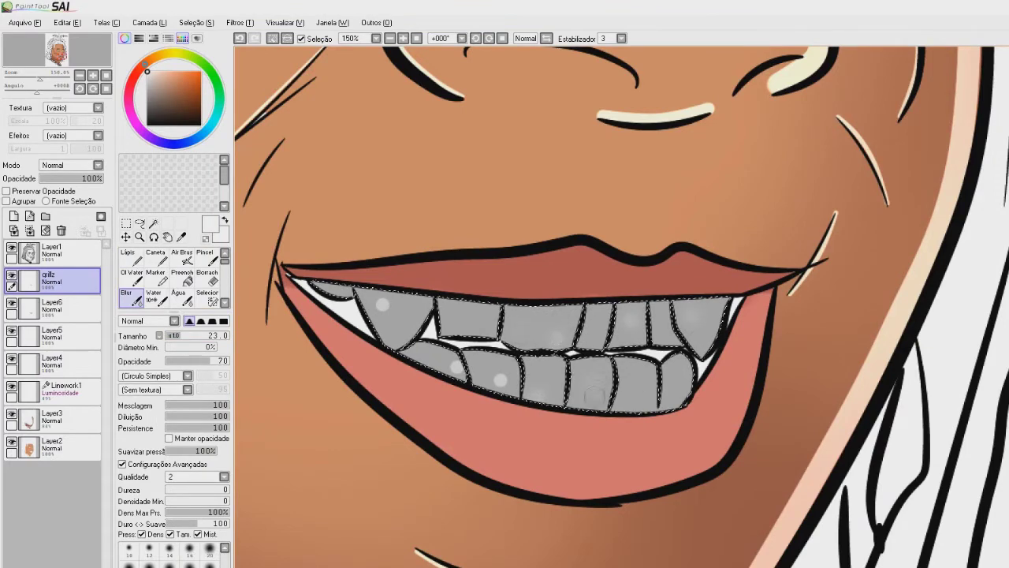
scroll(544, 260, down, 4)
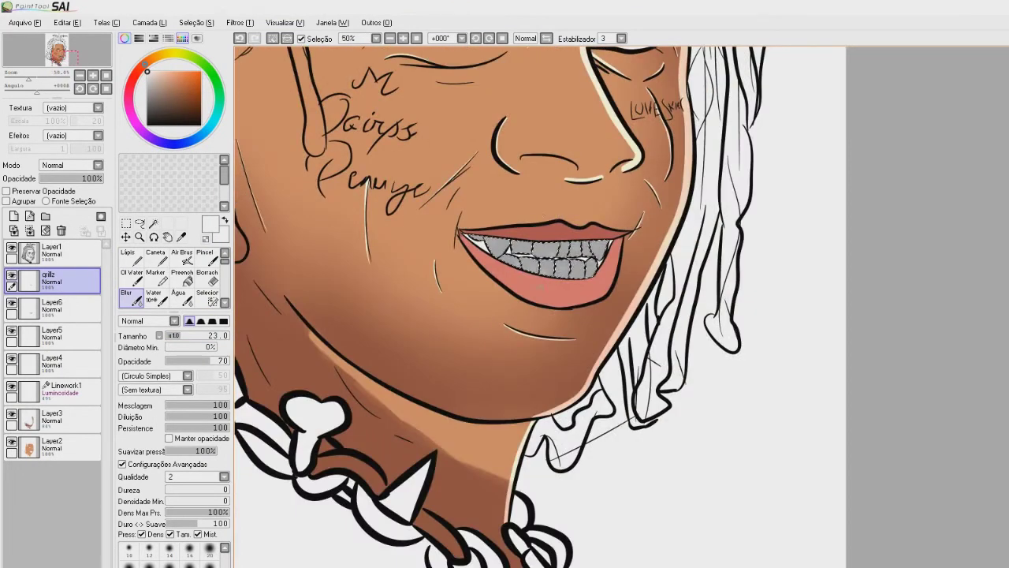
Step: Add a linework layer above grillz and edge the pointed upper tooth with a near-white curve at size 7
click(30, 216)
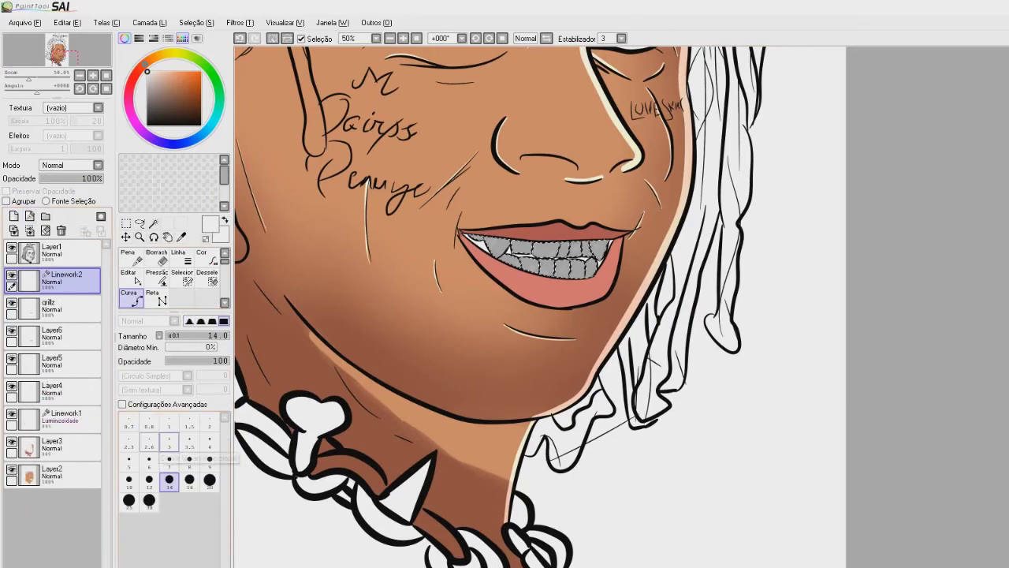
click(169, 460)
scroll(500, 244, up, 7)
click(566, 217)
click(555, 276)
click(449, 384)
double_click(312, 188)
Step: Edge the square upper tooth beside the pointed one with a near-white curve along its sides and lower edge
drag(670, 300, 405, 214)
click(526, 157)
click(516, 259)
key(ctrl+z)
click(516, 258)
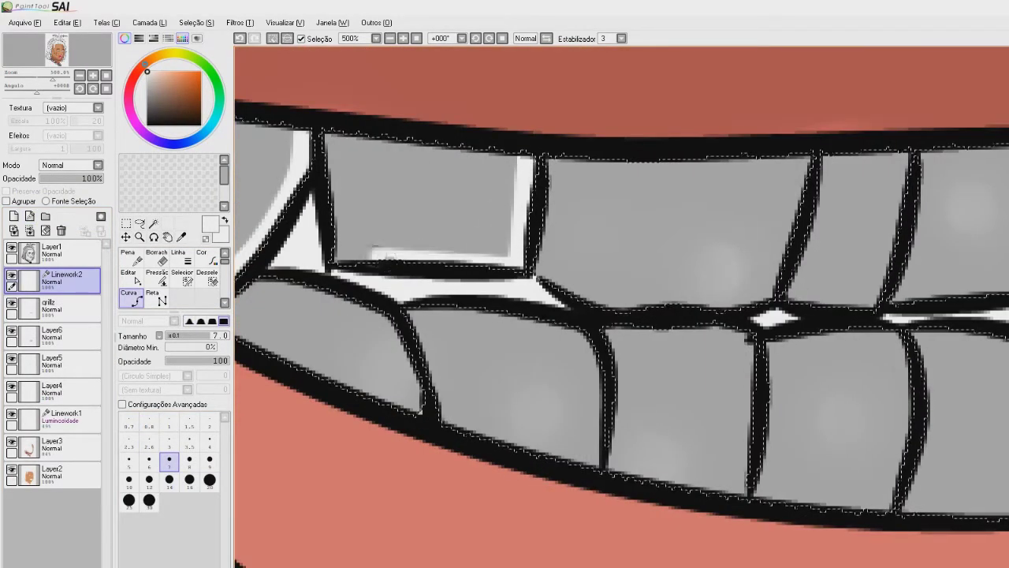
click(342, 255)
double_click(333, 132)
Step: Edge the wide upper front tooth with a near-white curve along its sides and lower edge
click(800, 156)
click(767, 300)
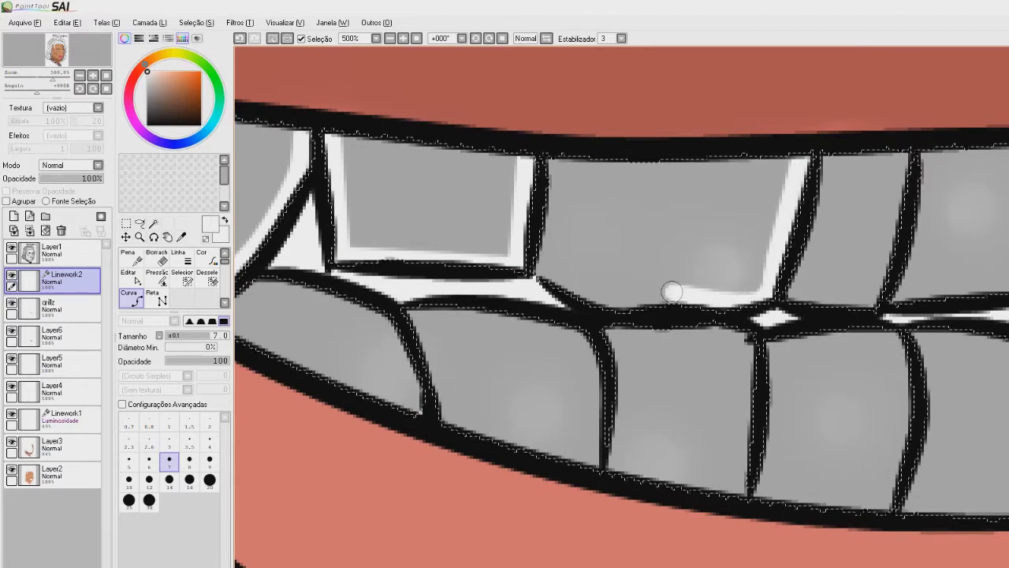
click(662, 287)
click(611, 298)
click(544, 265)
double_click(554, 156)
Step: Edge the remaining upper teeth towards the far mouth corner with near-white curves at size 7
drag(851, 213, 632, 227)
click(681, 164)
click(655, 312)
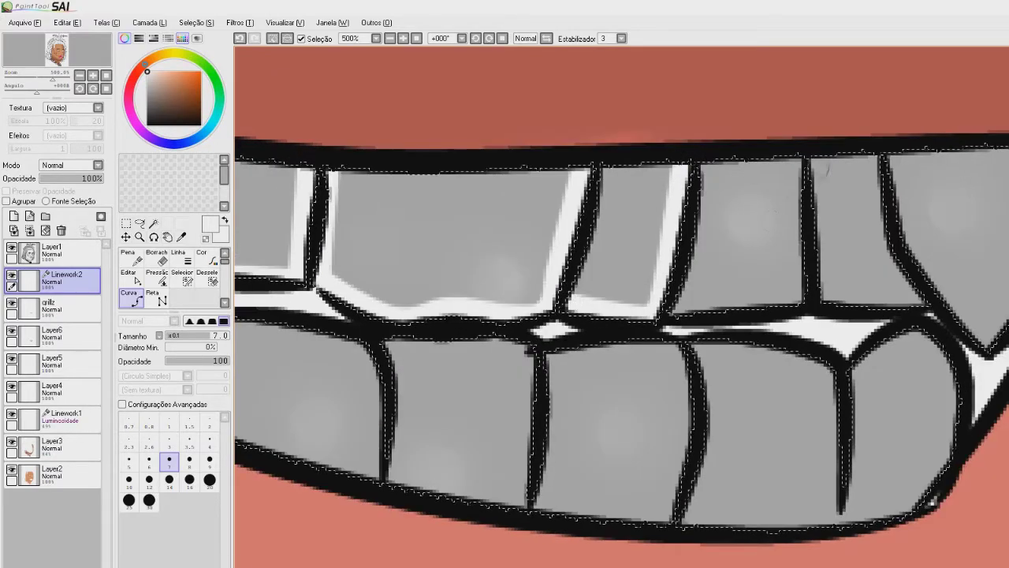
click(791, 163)
click(798, 301)
click(688, 310)
double_click(711, 163)
click(610, 164)
double_click(577, 302)
drag(860, 221, 620, 221)
click(631, 160)
click(670, 307)
click(582, 302)
double_click(574, 158)
click(648, 158)
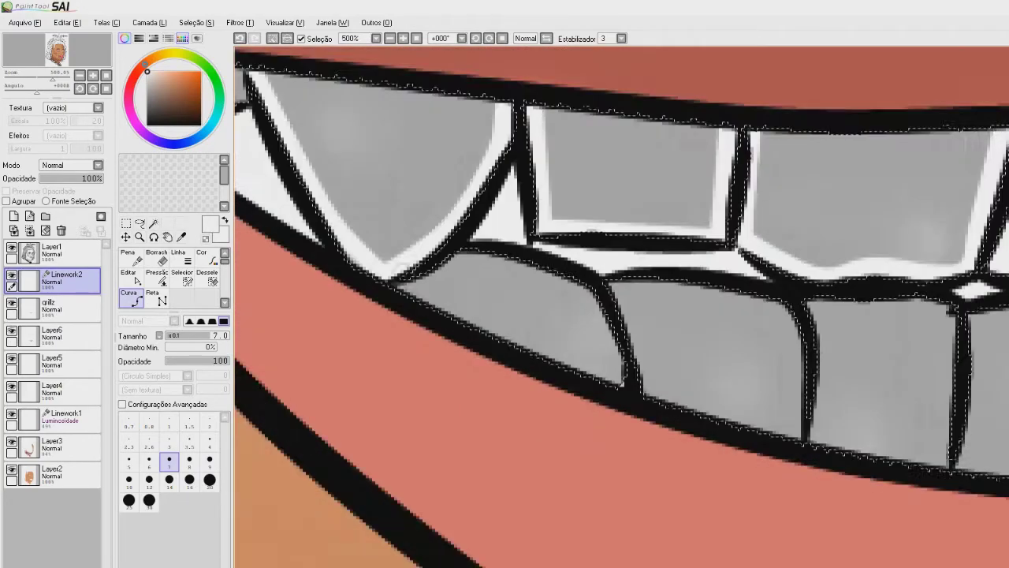
Step: Draw near-white curves at size 7 along the upper and side edges of the lower teeth
drag(552, 395, 552, 237)
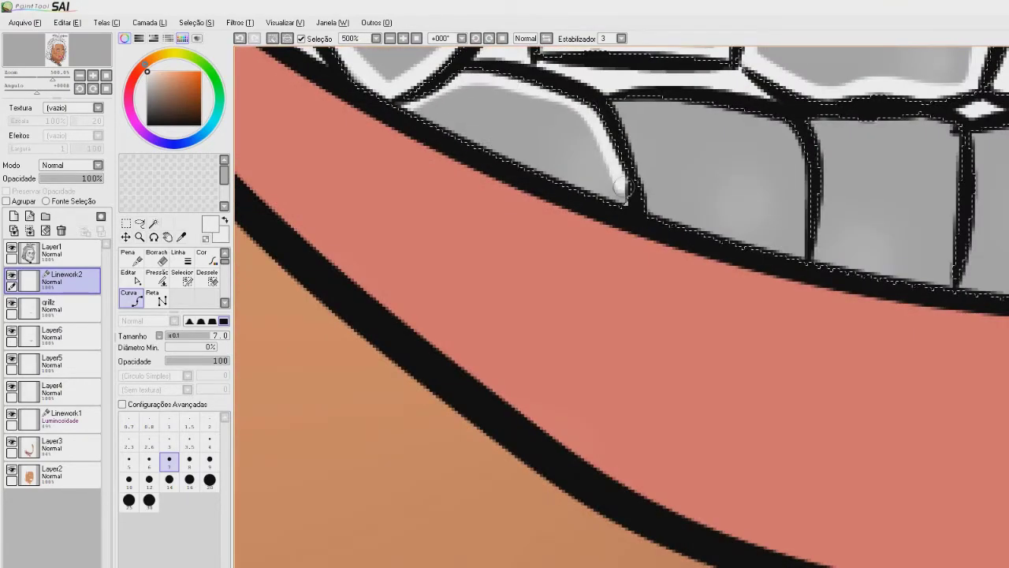
drag(621, 189, 623, 400)
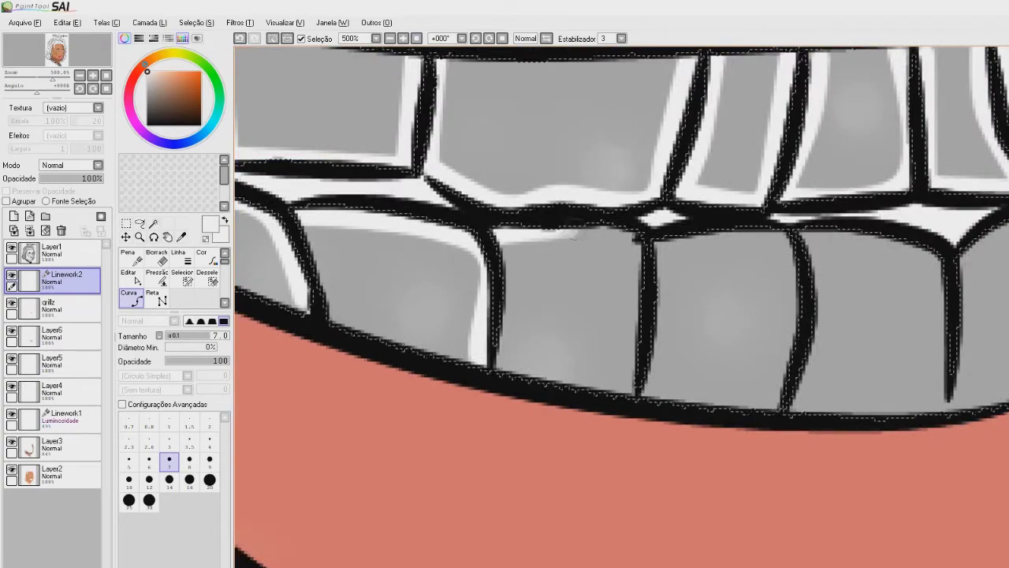
double_click(624, 399)
click(655, 253)
click(730, 238)
click(788, 245)
double_click(774, 411)
click(801, 237)
click(862, 242)
click(938, 272)
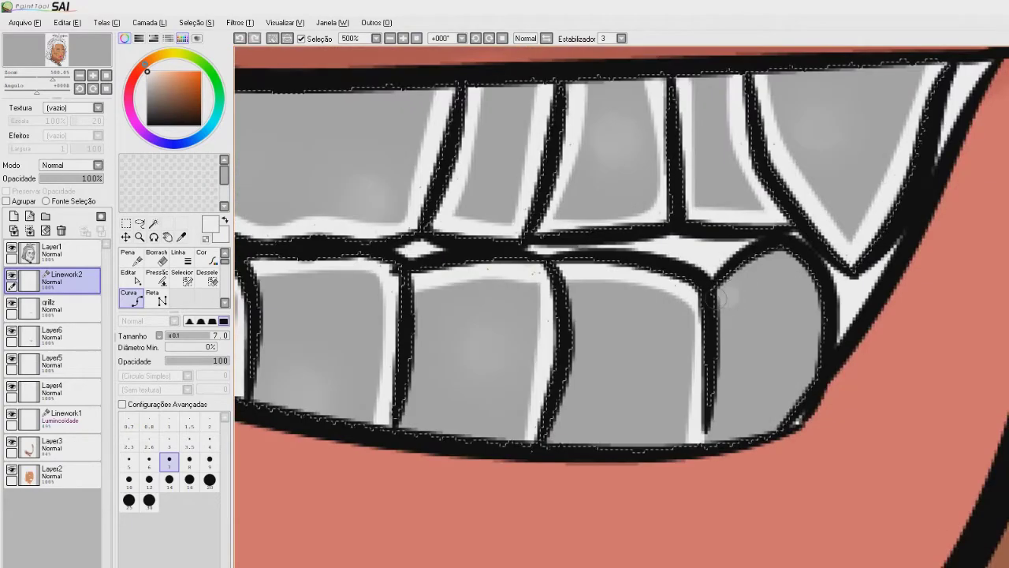
drag(814, 380, 710, 443)
drag(732, 343, 710, 431)
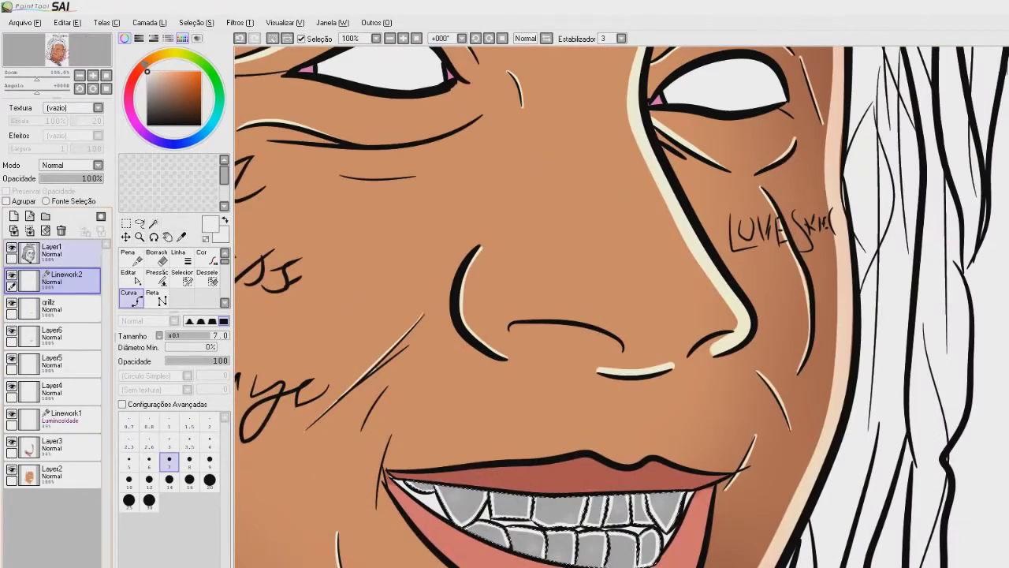
Step: Clear the teeth selection and select the small gaps between the teeth on Layer1 with the magic wand
key(ctrl+t)
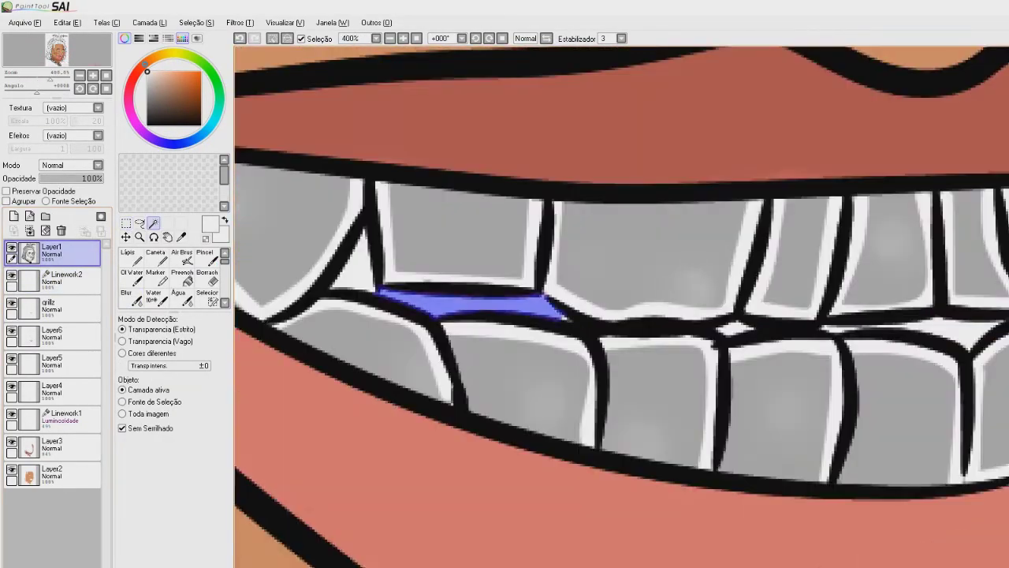
click(359, 260)
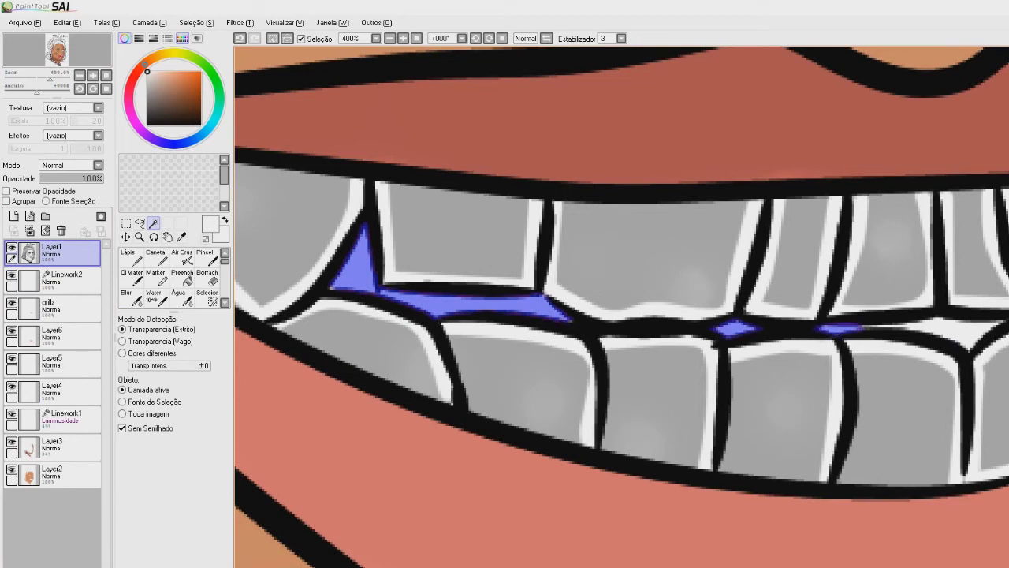
click(939, 326)
click(872, 325)
key(ctrl+z)
click(872, 326)
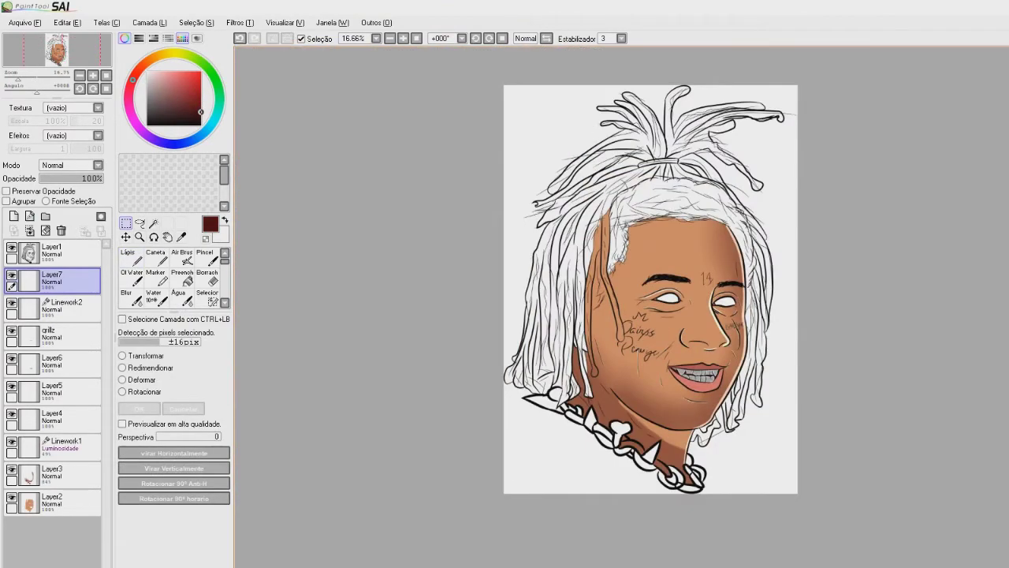
scroll(718, 322, down, 1)
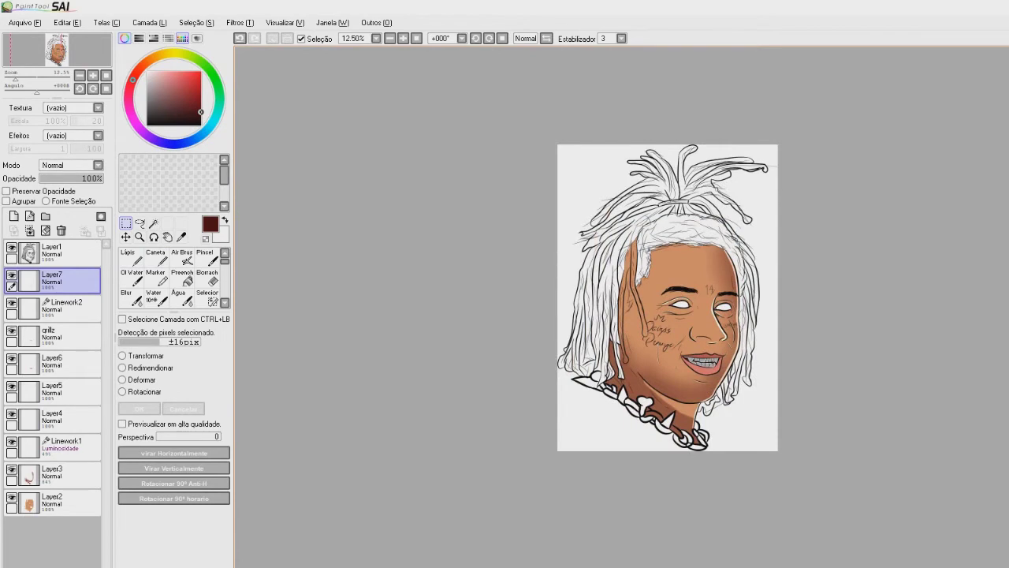
key(plus)
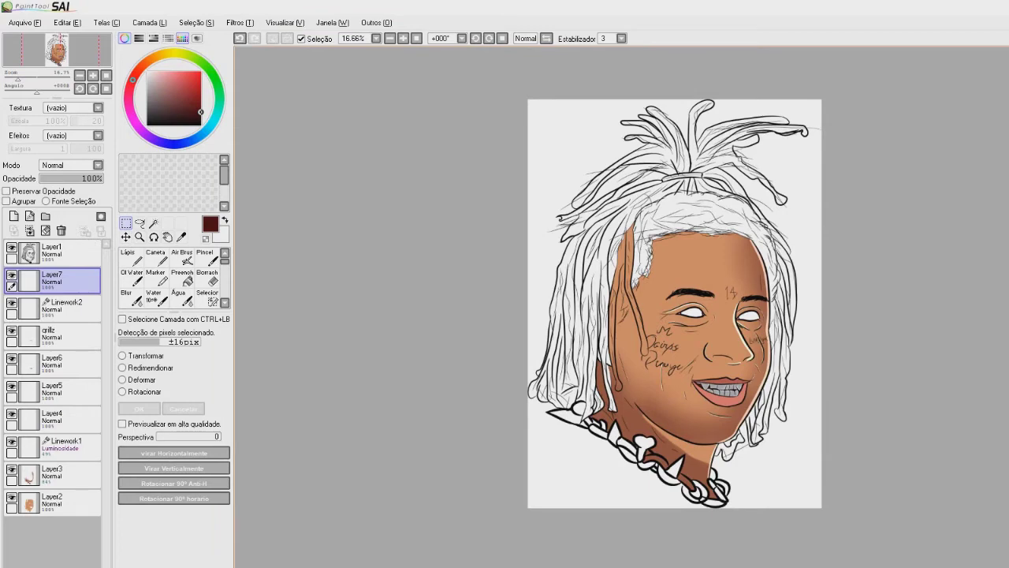
scroll(758, 342, up, 3)
scroll(702, 298, down, 4)
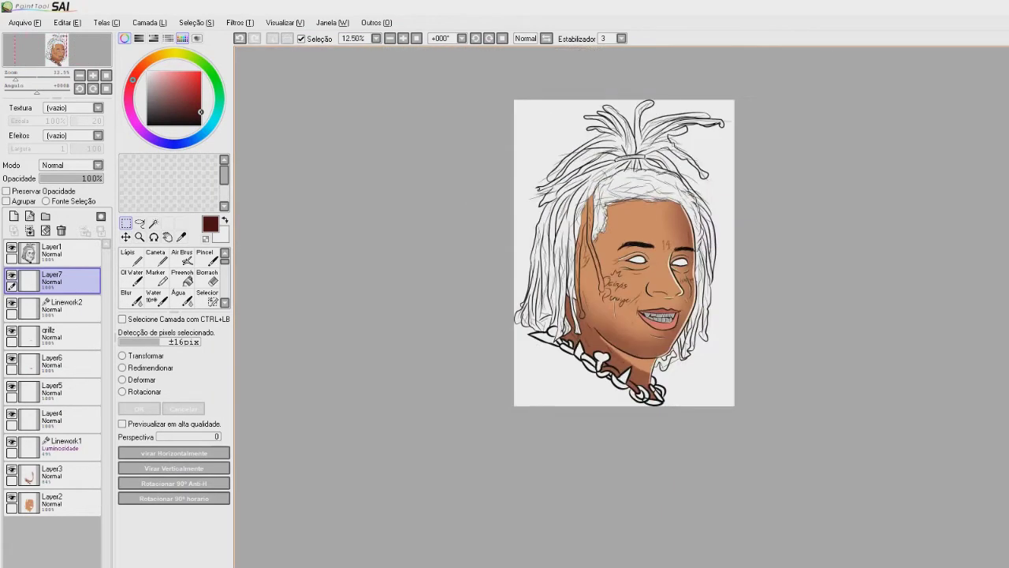
key(plus)
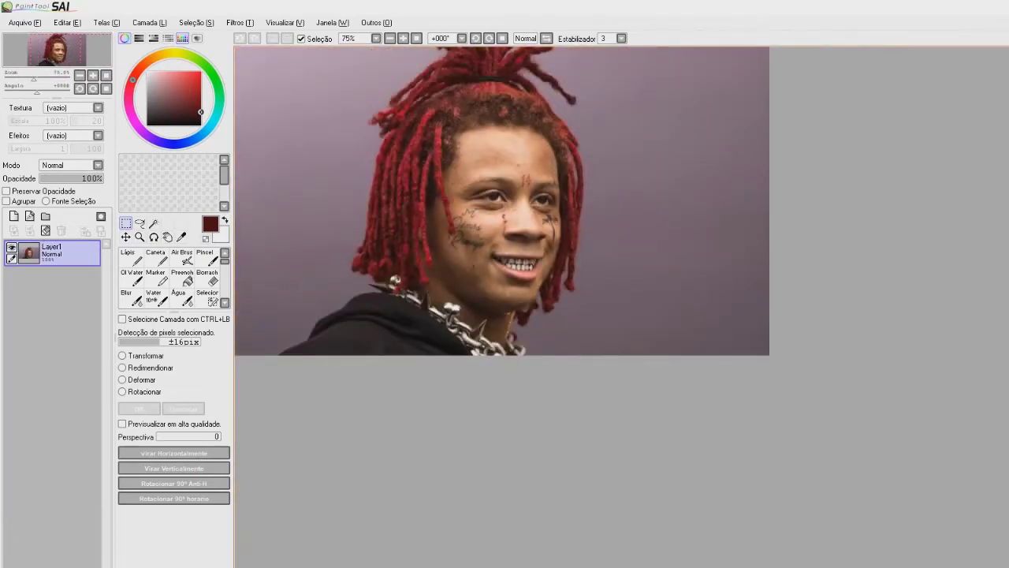
scroll(414, 185, up, 3)
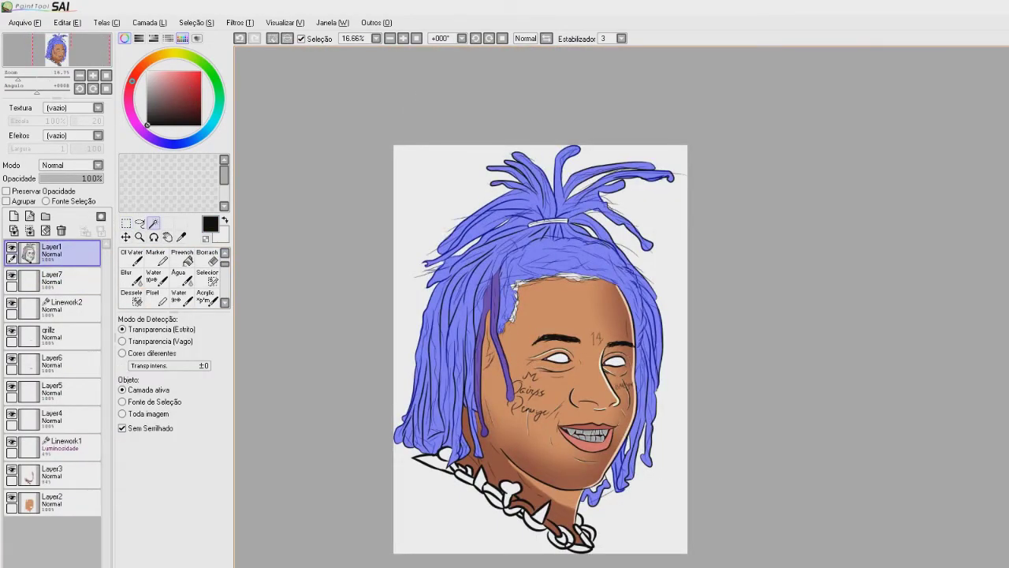
scroll(504, 300, up, 3)
scroll(552, 283, down, 5)
scroll(578, 276, up, 4)
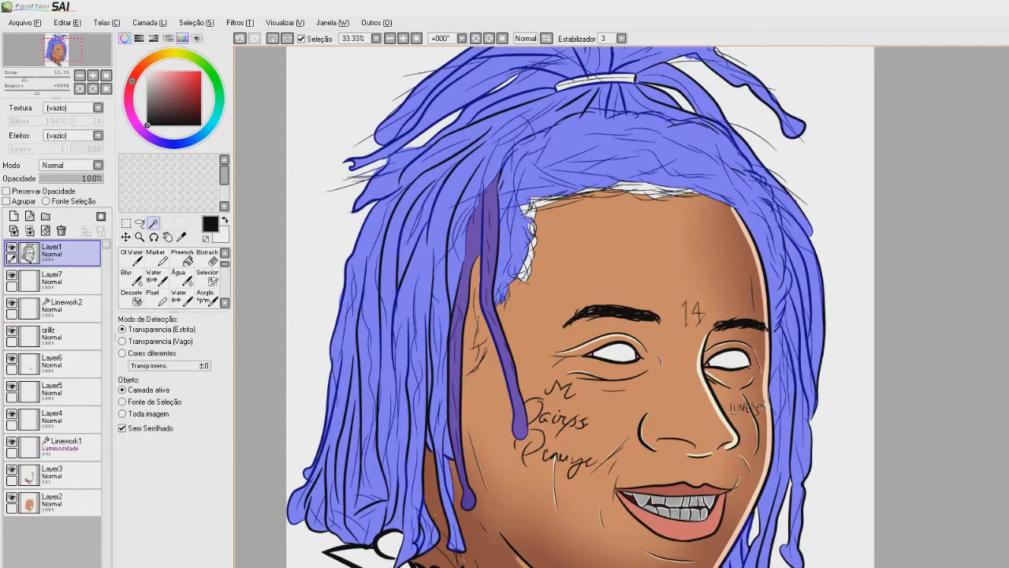
scroll(600, 205, up, 2)
scroll(520, 205, down, 3)
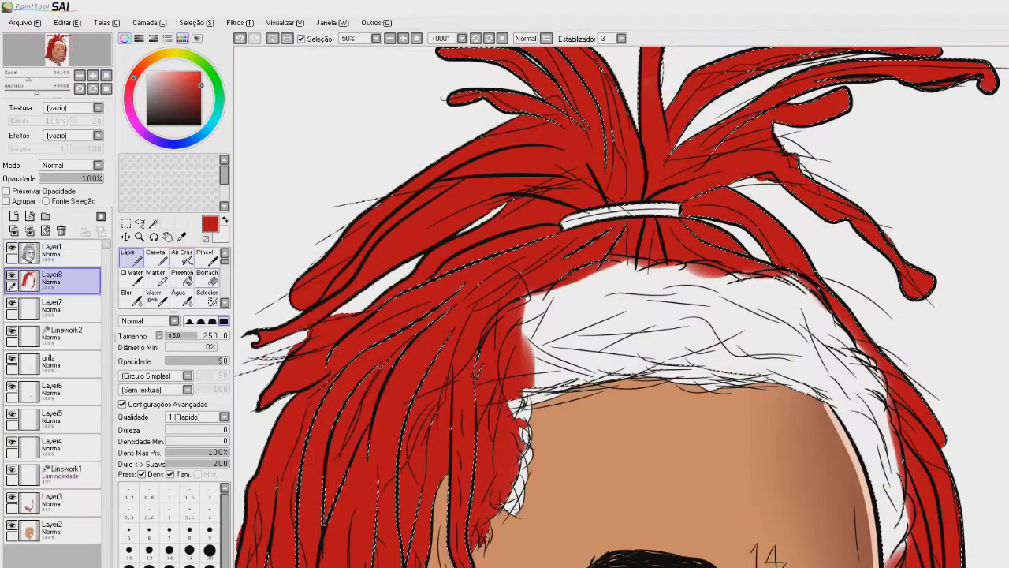
Step: Erase the red spill from the short-hair area along the near side of the forehead on Layer8
click(207, 277)
click(189, 522)
drag(527, 317, 526, 386)
drag(536, 430, 527, 501)
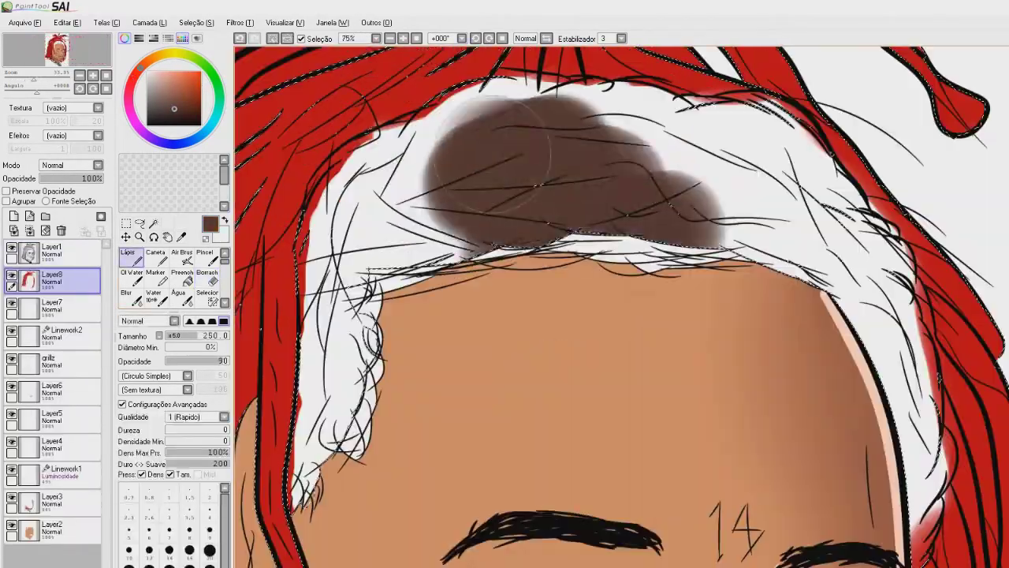
Step: Undo the last stroke and paint the short hair around the forehead dark brown with the pencil on Layer8
key(ctrl+z)
drag(358, 355, 315, 449)
key(bracketleft)
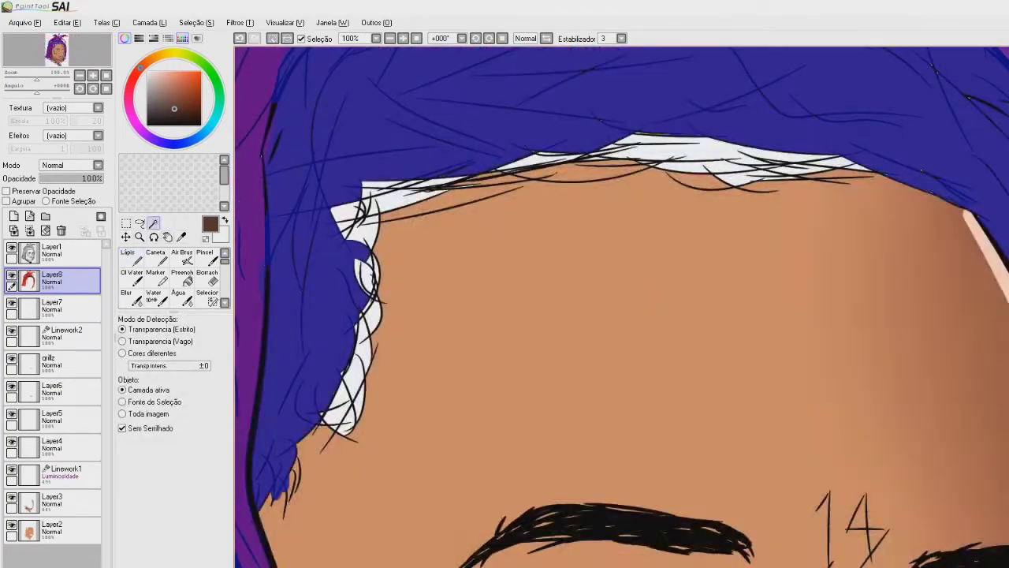
Step: Extend the short-hair selection over the white gaps along the hairline, using the selection pen at size 35
click(356, 225)
key(ctrl+z)
click(207, 298)
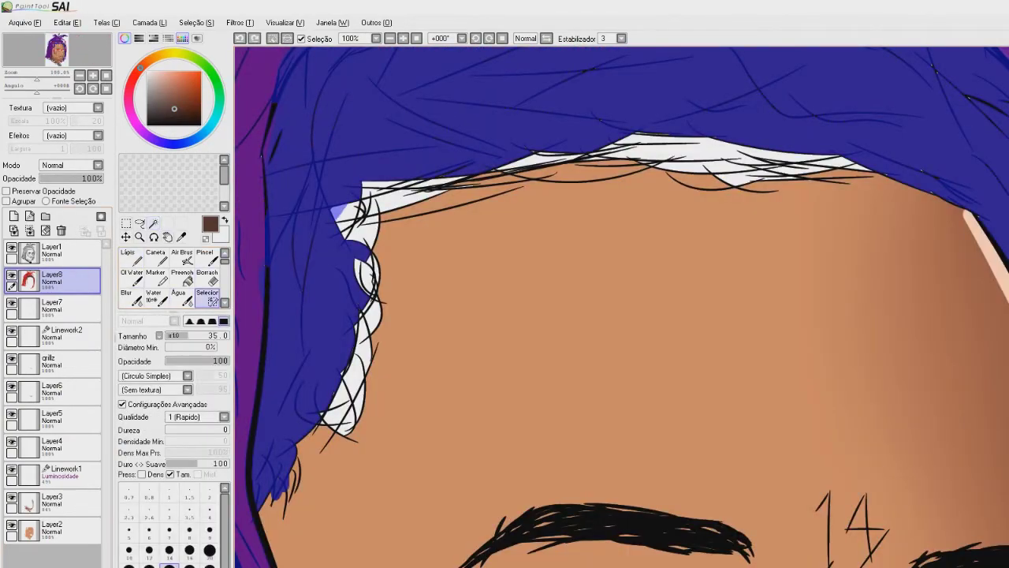
drag(347, 212, 353, 380)
drag(363, 287, 370, 232)
drag(371, 232, 341, 300)
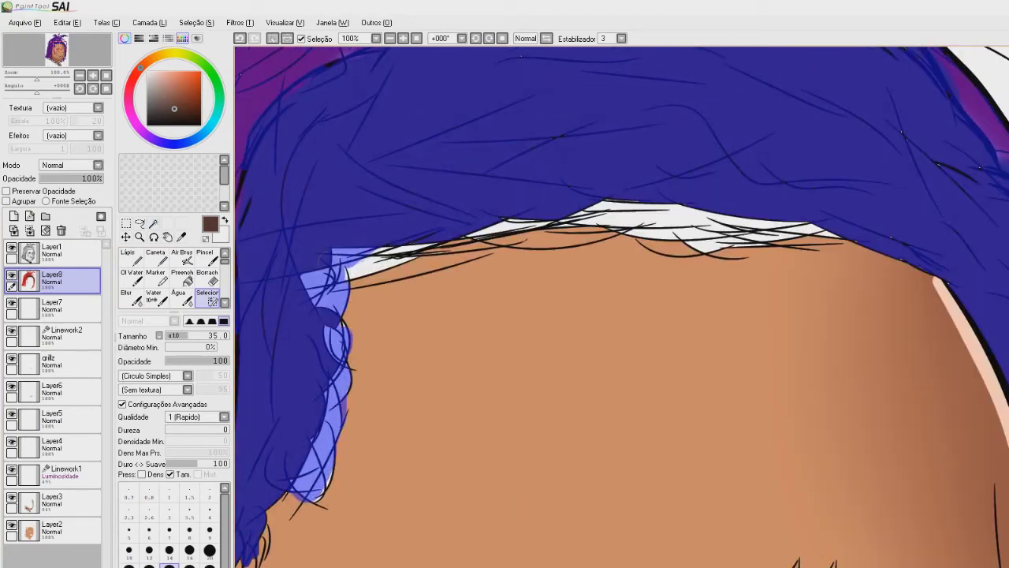
mouse_move(337, 261)
mouse_down()
mouse_move(507, 218)
mouse_move(660, 211)
mouse_move(481, 222)
mouse_up()
mouse_move(584, 226)
mouse_down()
mouse_move(721, 224)
mouse_move(645, 229)
mouse_move(694, 235)
mouse_move(816, 227)
mouse_up()
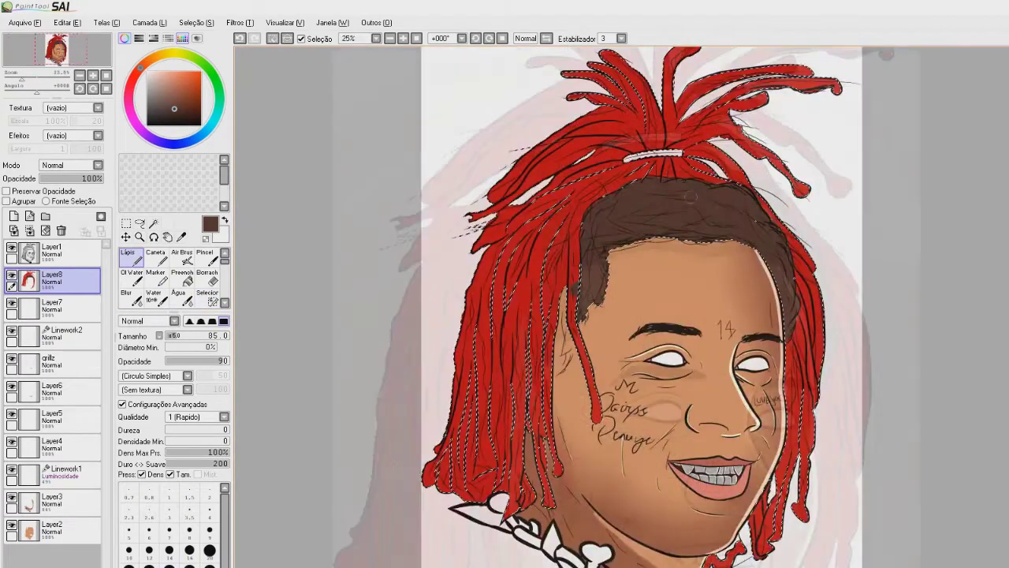
Step: Paint a darker red band where the red dreadlocks meet the dark brown short hair
scroll(686, 189, up, 4)
right_click(556, 161)
right_click(552, 154)
click(201, 95)
key(ctrl+z)
mouse_move(473, 216)
mouse_down()
mouse_move(812, 189)
mouse_move(995, 359)
mouse_move(388, 402)
mouse_up()
Step: Blend the darker red band into the brown short hair with the Blur brush at size 40
click(131, 298)
key(])
drag(448, 347, 438, 296)
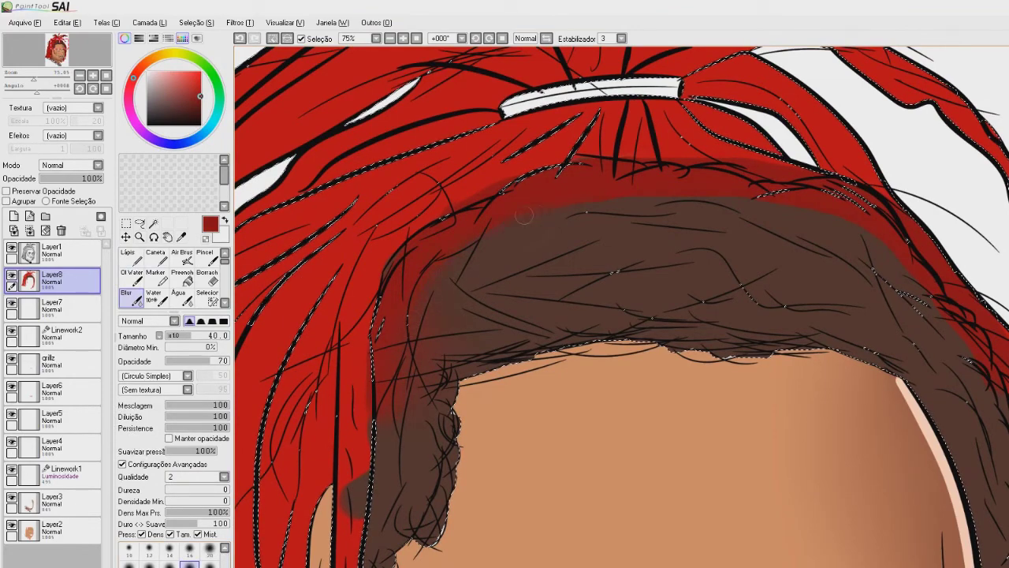
key([)
drag(678, 315, 552, 257)
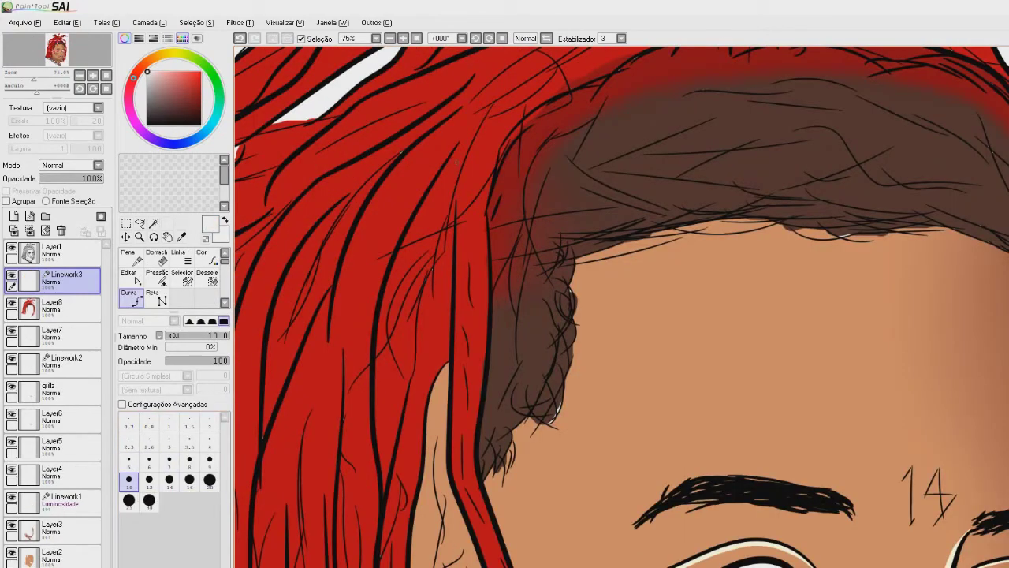
Step: Draw near-white highlight curves at size 25 along the dreadlocks beside the temple on Linework3
scroll(444, 161, up, 2)
click(169, 439)
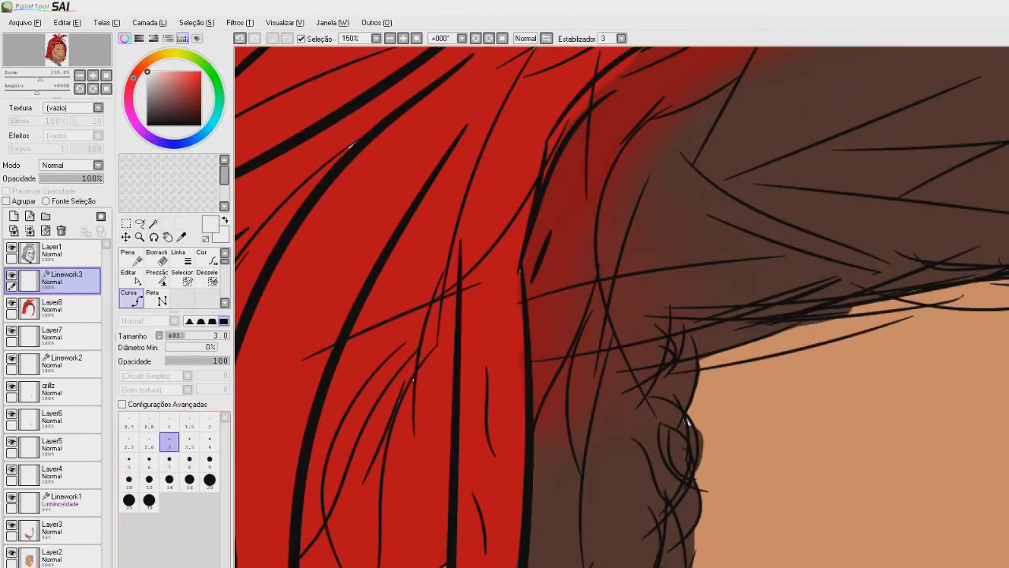
scroll(552, 158, down, 2)
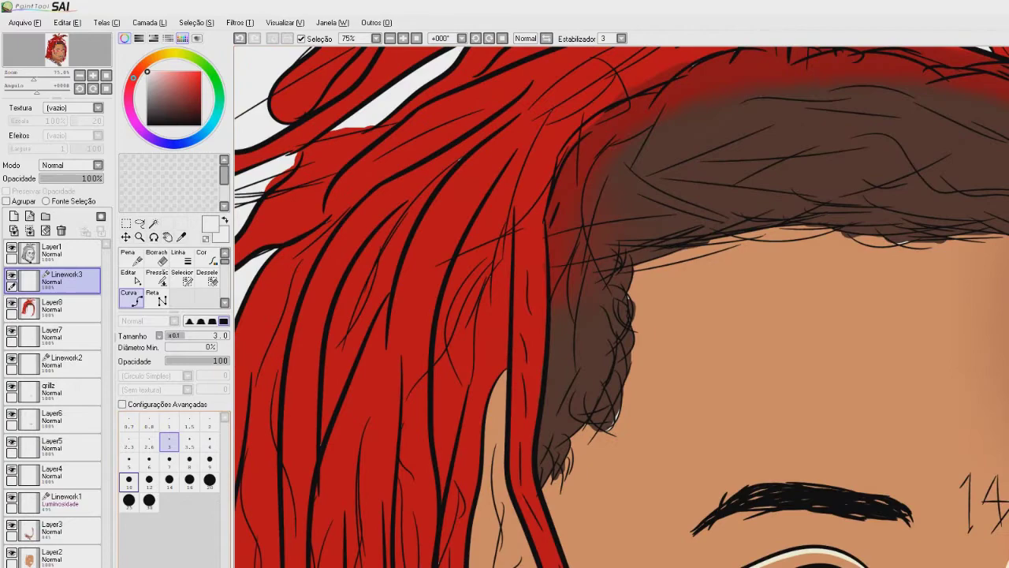
click(128, 500)
click(517, 116)
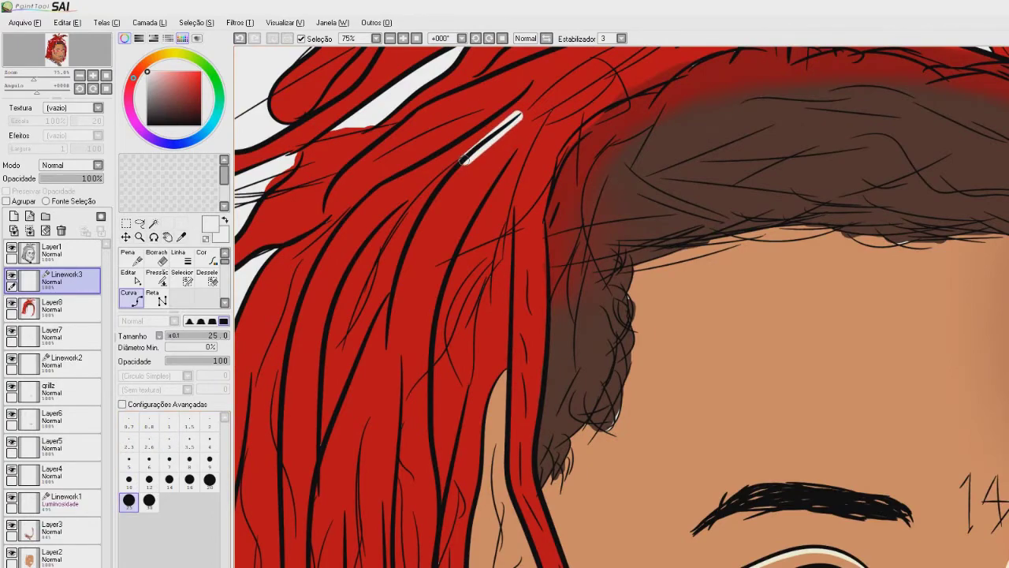
click(458, 173)
drag(423, 263, 512, 144)
drag(541, 54, 478, 140)
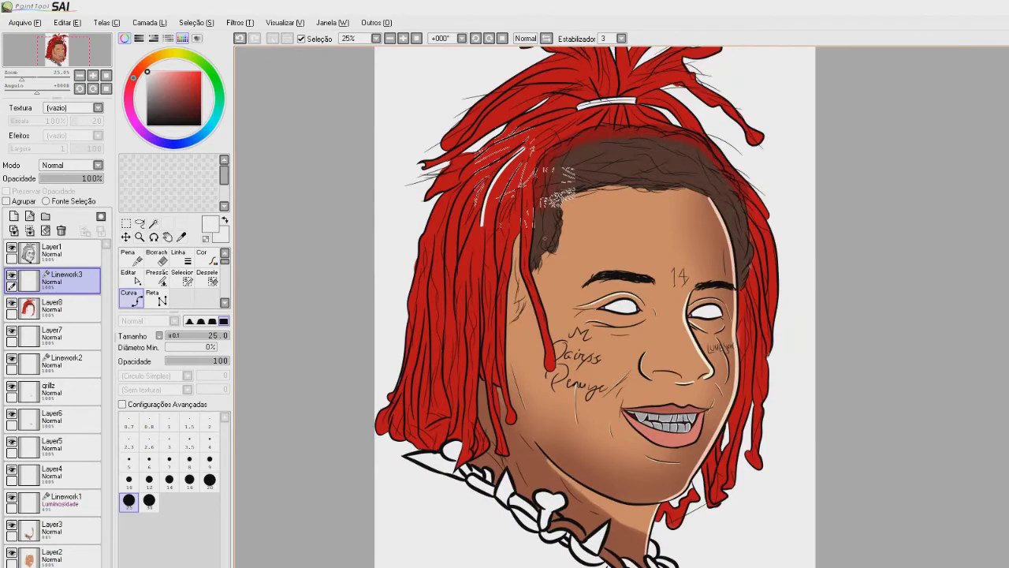
Step: Draw a near-white highlight curve at size 25 down the dreadlock hanging over the cheek beside the near eye
scroll(528, 156, up, 3)
mouse_move(573, 136)
mouse_down()
mouse_move(541, 272)
mouse_move(536, 361)
mouse_move(567, 201)
mouse_up()
click(560, 275)
click(600, 409)
drag(600, 409, 597, 298)
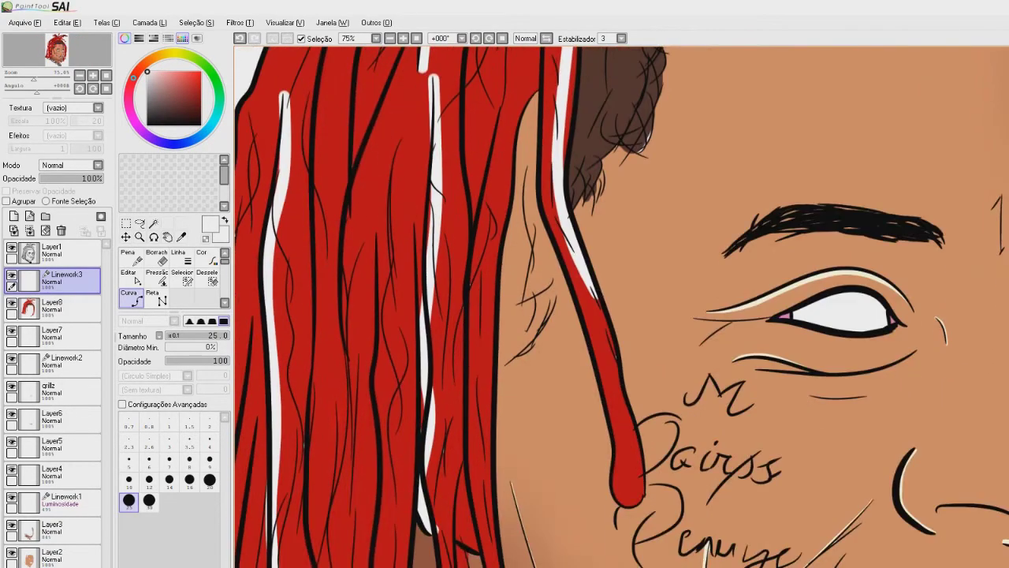
double_click(619, 361)
scroll(600, 348, down, 6)
scroll(580, 262, up, 3)
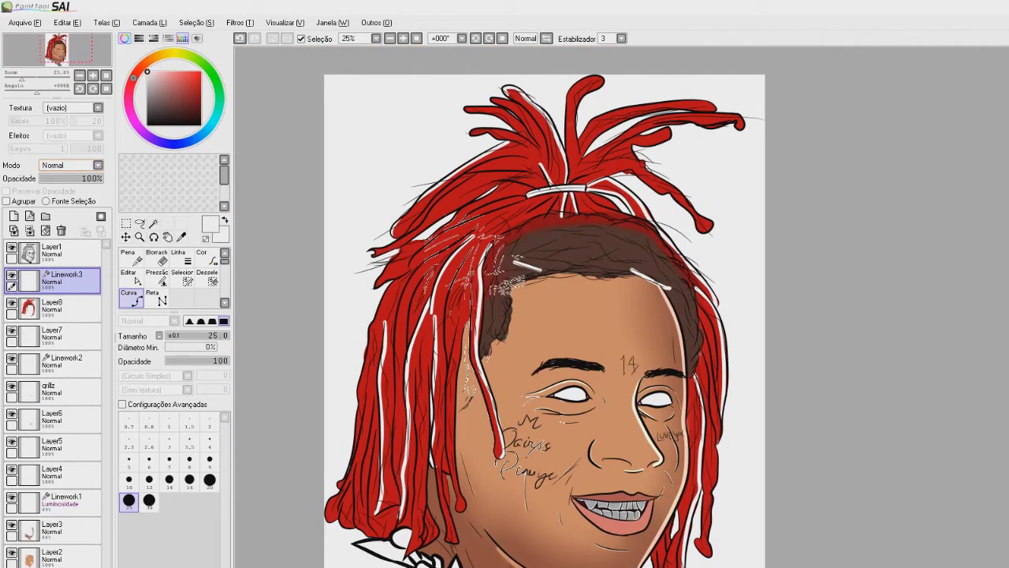
Step: Set the Linework3 layer to Luminosidade blending and lower its opacity to 17%
click(73, 166)
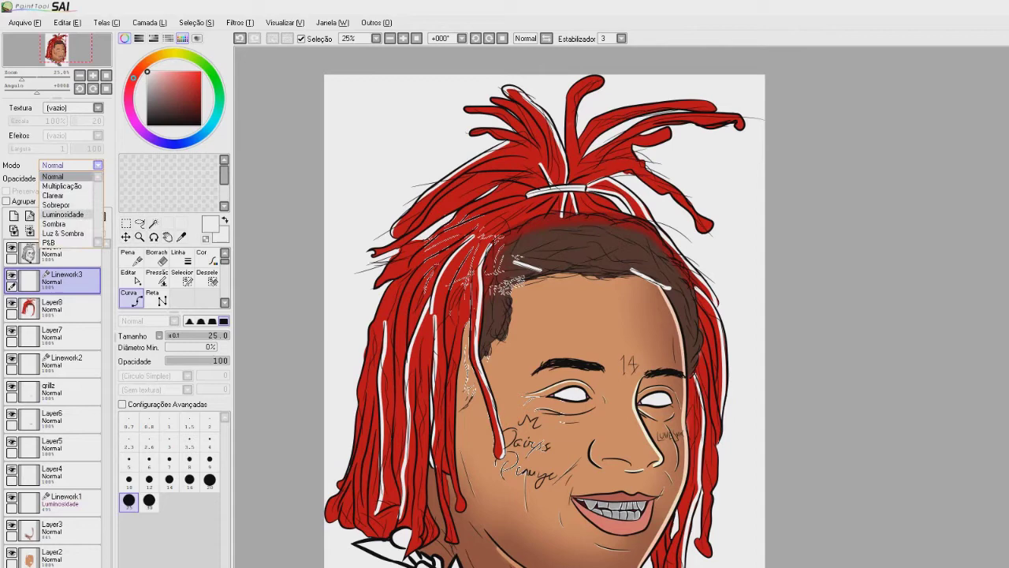
click(62, 213)
scroll(709, 182, up, 1)
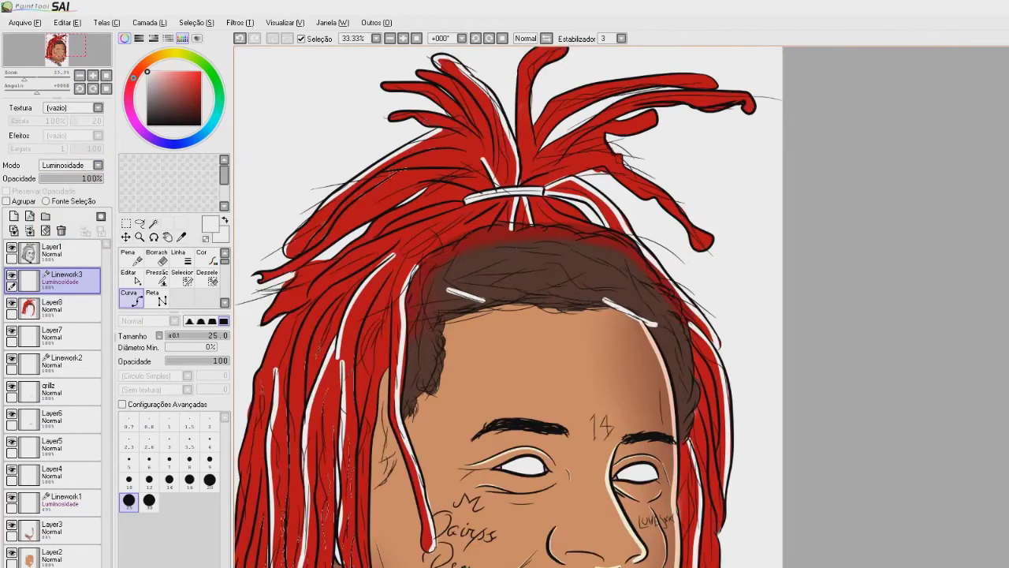
mouse_move(102, 179)
mouse_down()
mouse_move(39, 179)
mouse_move(51, 178)
mouse_up()
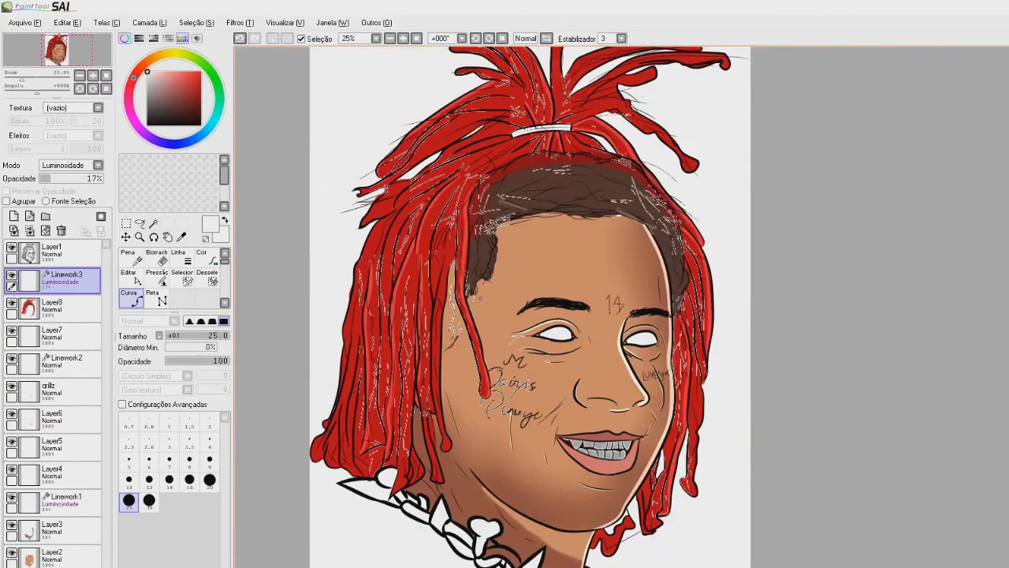
Step: Compare the coloured portrait's hair with the reference photo and examine the dreadlock highlights up close
scroll(481, 298, down, 3)
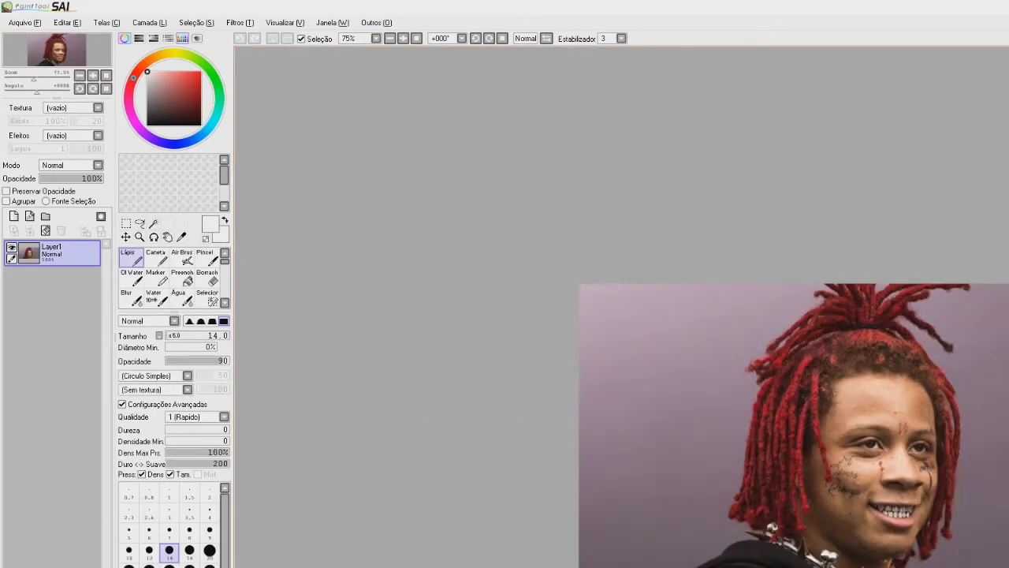
scroll(865, 423, up, 3)
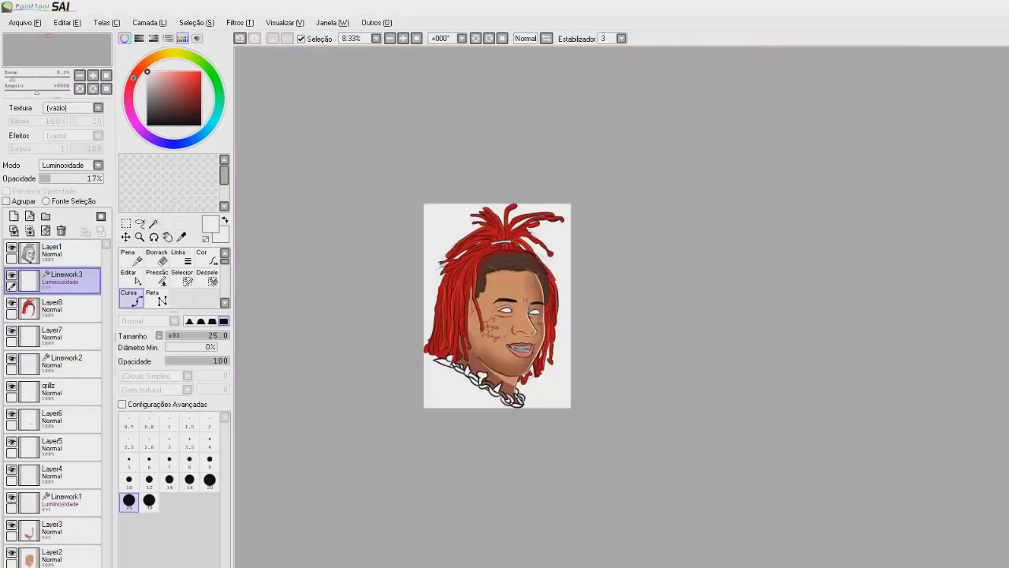
scroll(511, 257, up, 6)
drag(382, 371, 600, 130)
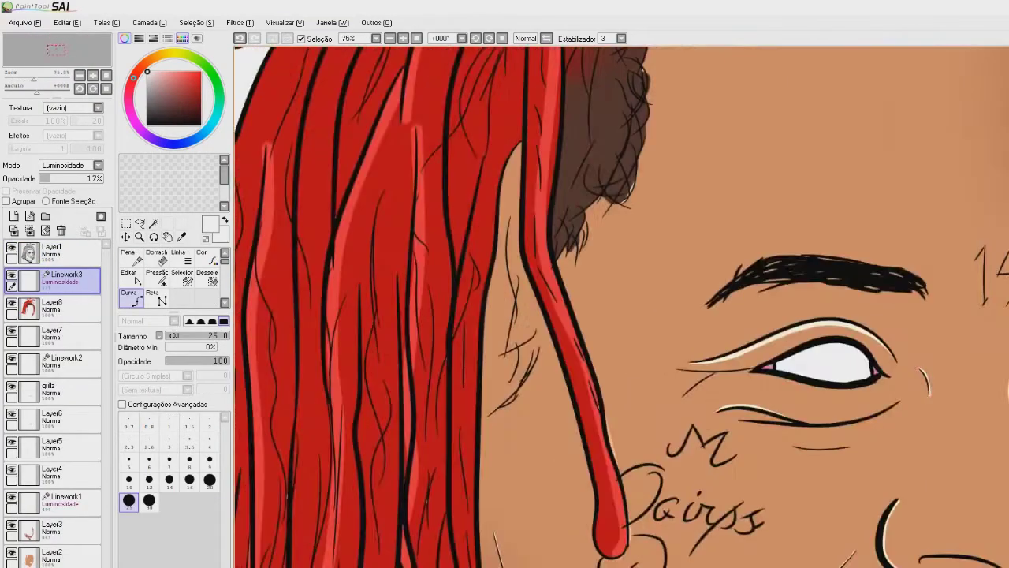
key(minus)
key(minus)
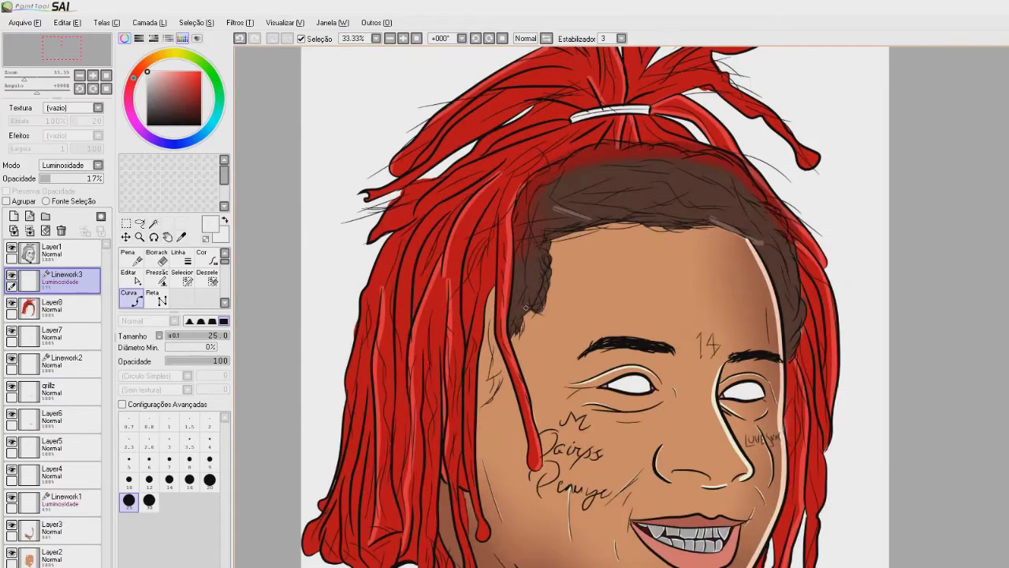
drag(530, 103, 571, 241)
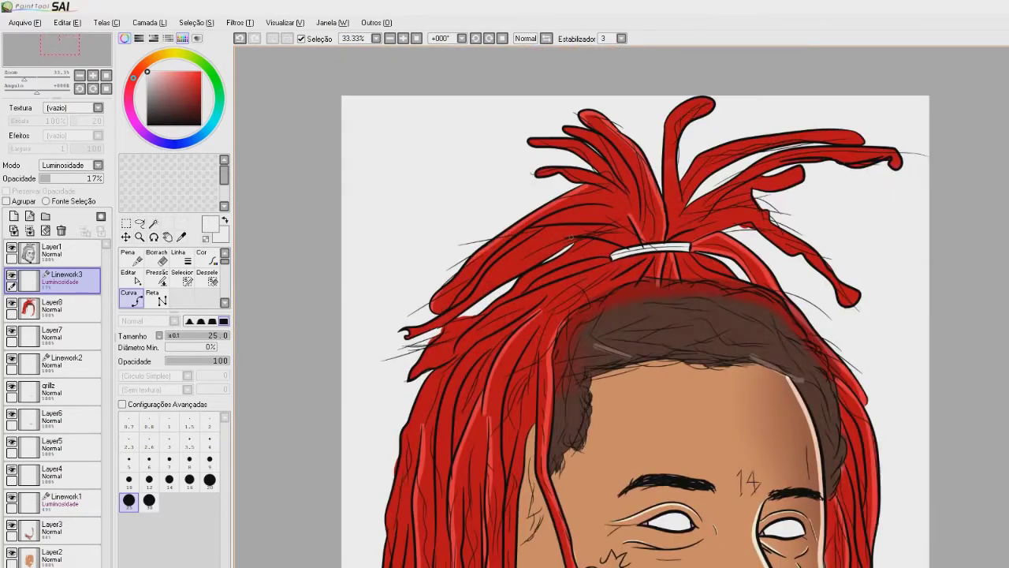
Step: Draw another highlight curve at size 25 in the hair on Linework3, undoing the first misplaced start
scroll(570, 241, up, 2)
drag(570, 308, 654, 284)
scroll(654, 284, up, 3)
click(372, 406)
key(ctrl+z)
mouse_move(400, 392)
mouse_down()
mouse_move(714, 226)
mouse_move(949, 209)
mouse_move(730, 113)
mouse_up()
key(minus)
key(minus)
key(minus)
scroll(581, 307, down, 3)
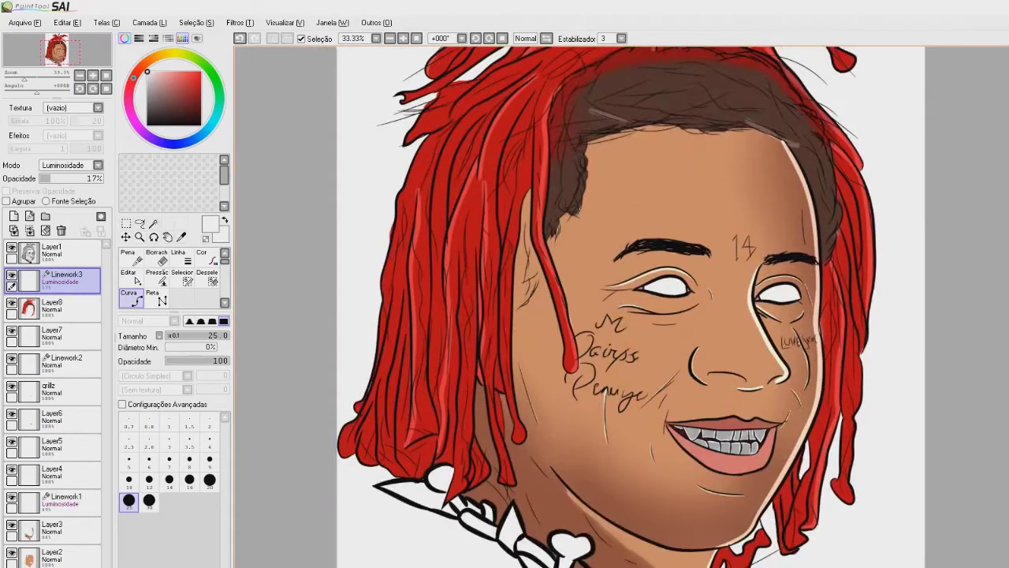
Step: Draw a highlight curve at size 25 along the lower lip's outer edge on Linework3
scroll(581, 307, right, 2)
scroll(621, 441, up, 1)
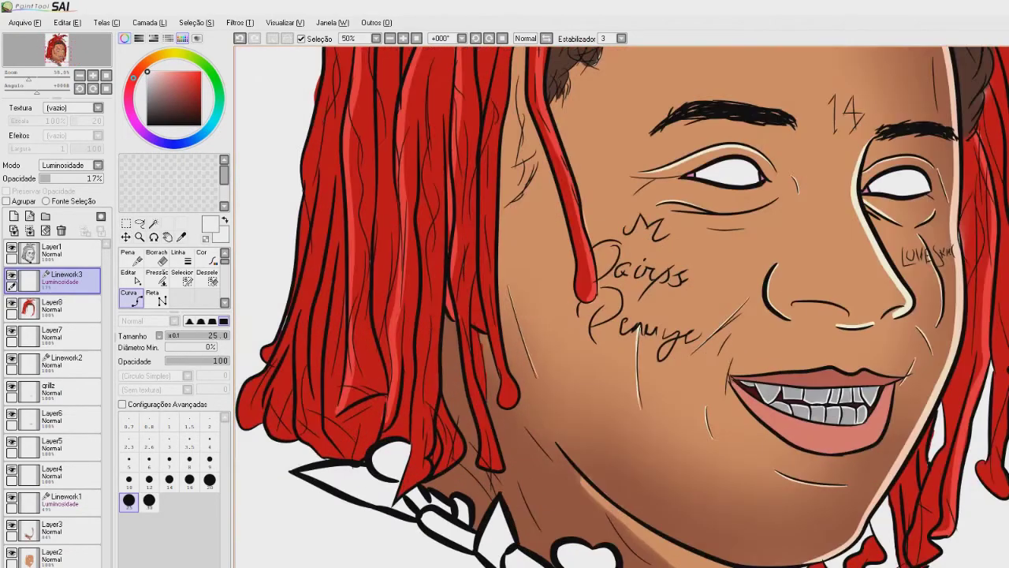
drag(775, 429, 696, 349)
scroll(695, 349, up, 3)
click(542, 236)
key(ctrl+z)
mouse_move(552, 228)
mouse_down()
mouse_move(613, 318)
mouse_move(764, 426)
mouse_up()
click(790, 429)
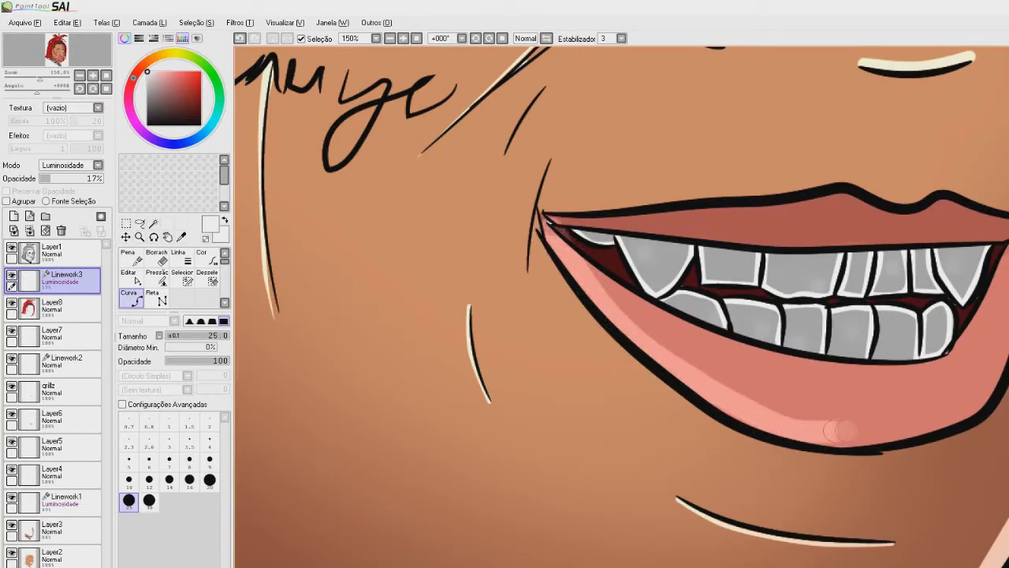
mouse_move(921, 426)
mouse_down()
mouse_move(982, 374)
mouse_move(1005, 288)
mouse_move(816, 528)
mouse_up()
Step: Draw a highlight curve at size 12 along the upper lip's upper edge, from one mouth corner to the other
scroll(1006, 286, down, 5)
scroll(820, 536, up, 3)
scroll(840, 481, up, 3)
drag(454, 478, 462, 497)
drag(278, 429, 563, 412)
key(ctrl+z)
click(169, 441)
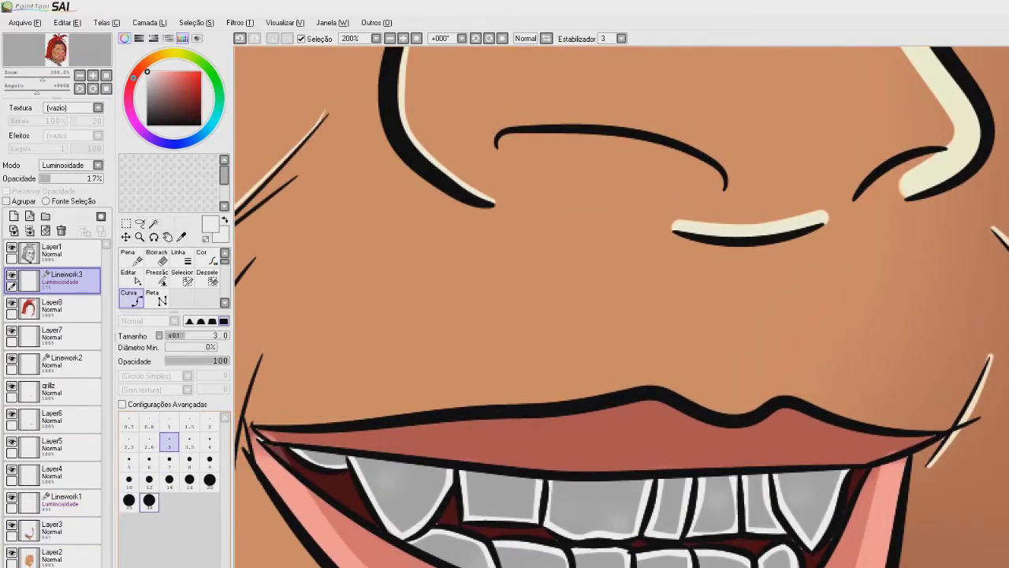
click(149, 462)
click(149, 479)
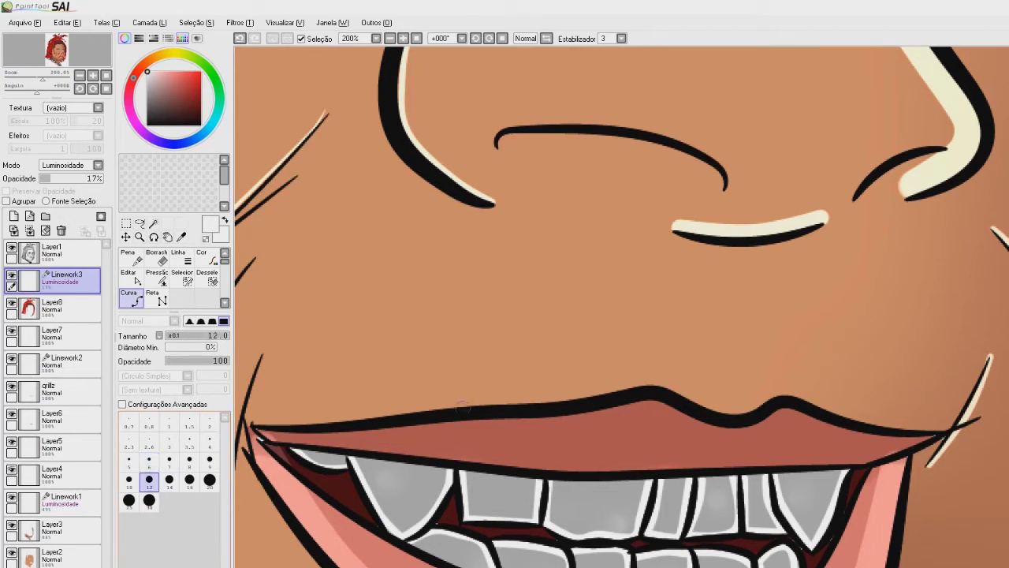
mouse_move(268, 434)
mouse_down()
mouse_move(389, 438)
mouse_move(595, 396)
mouse_move(605, 416)
mouse_move(658, 399)
mouse_up()
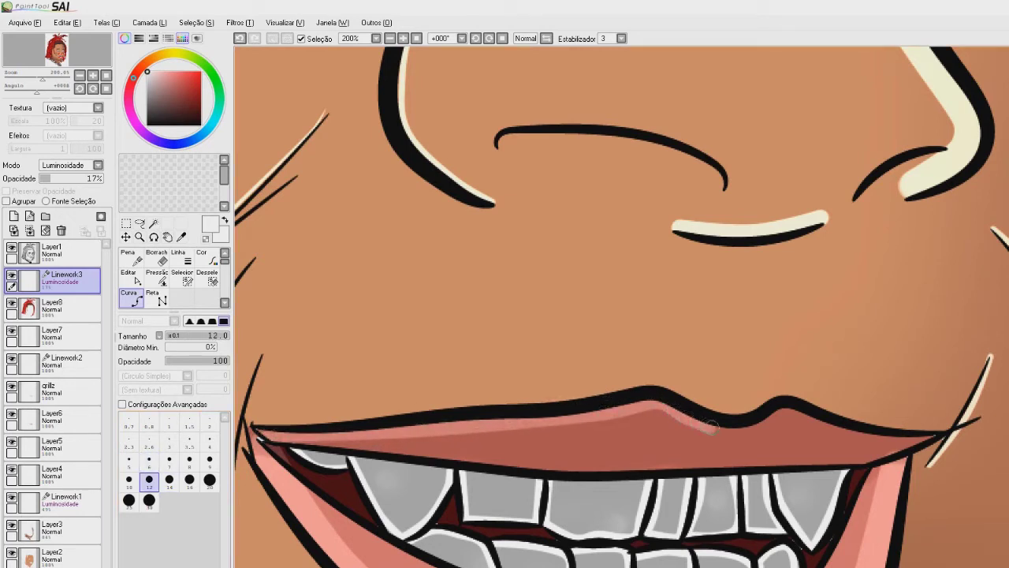
drag(711, 426, 764, 430)
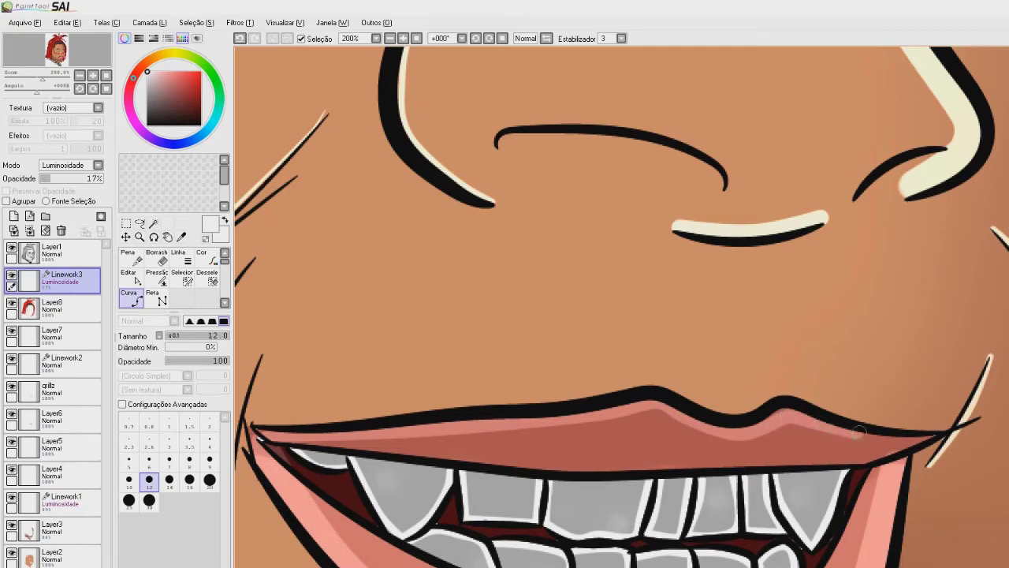
drag(858, 432, 921, 442)
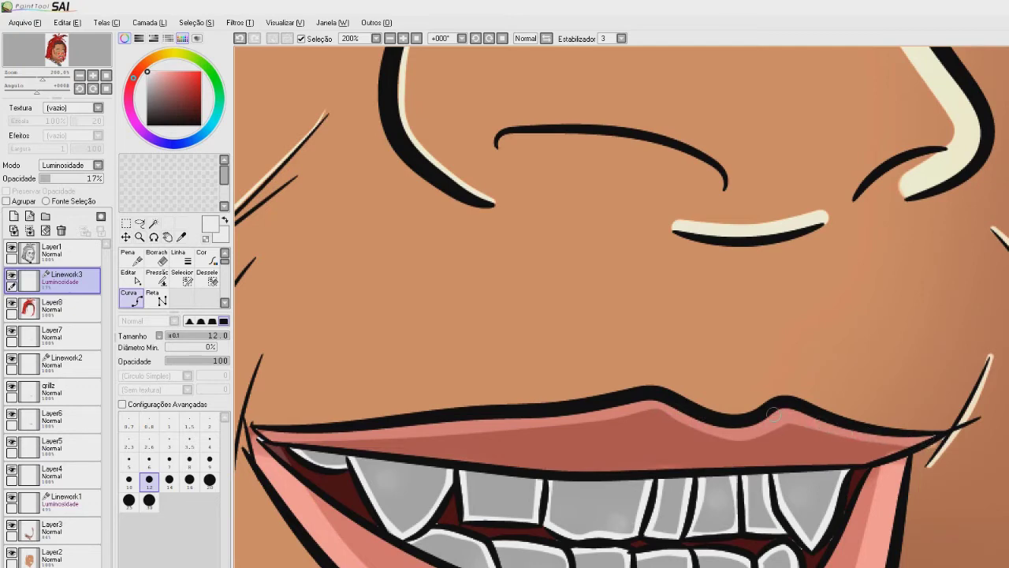
Step: Draw a short highlight curve at size 12 along the thin line between the dreadlocks and the jaw
scroll(774, 414, down, 6)
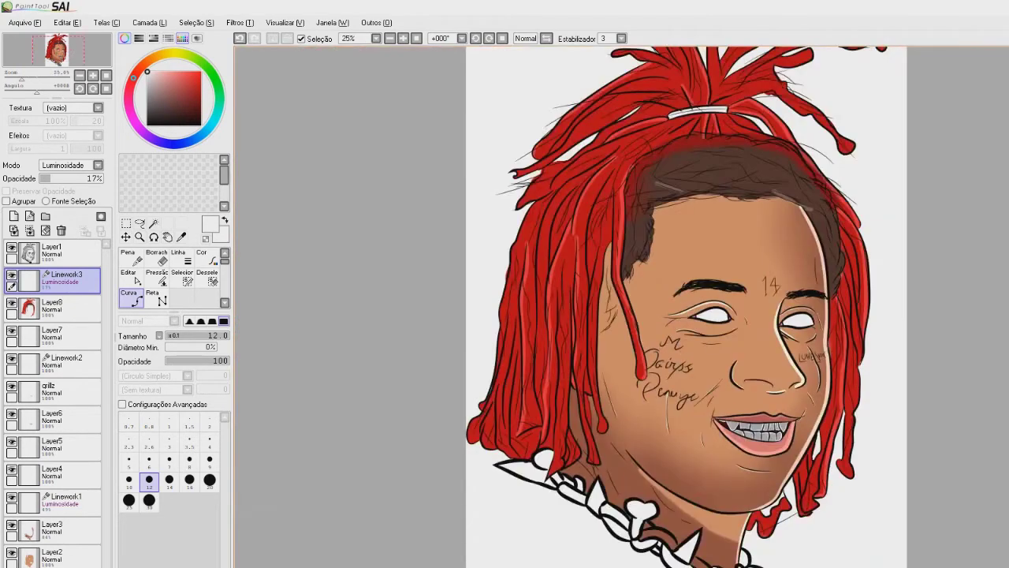
scroll(789, 400, down, 1)
scroll(684, 482, up, 5)
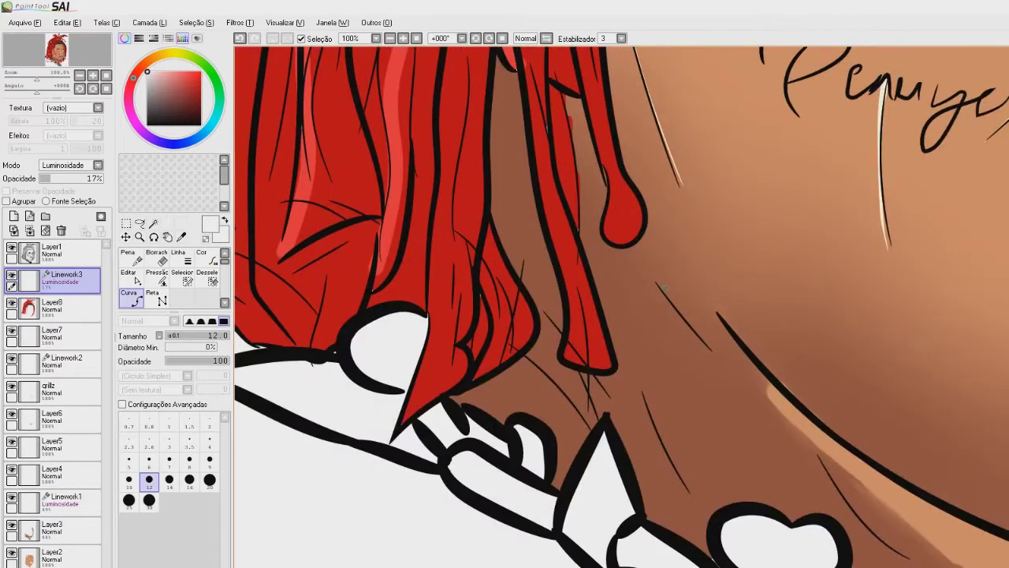
drag(676, 297, 710, 344)
scroll(725, 339, down, 4)
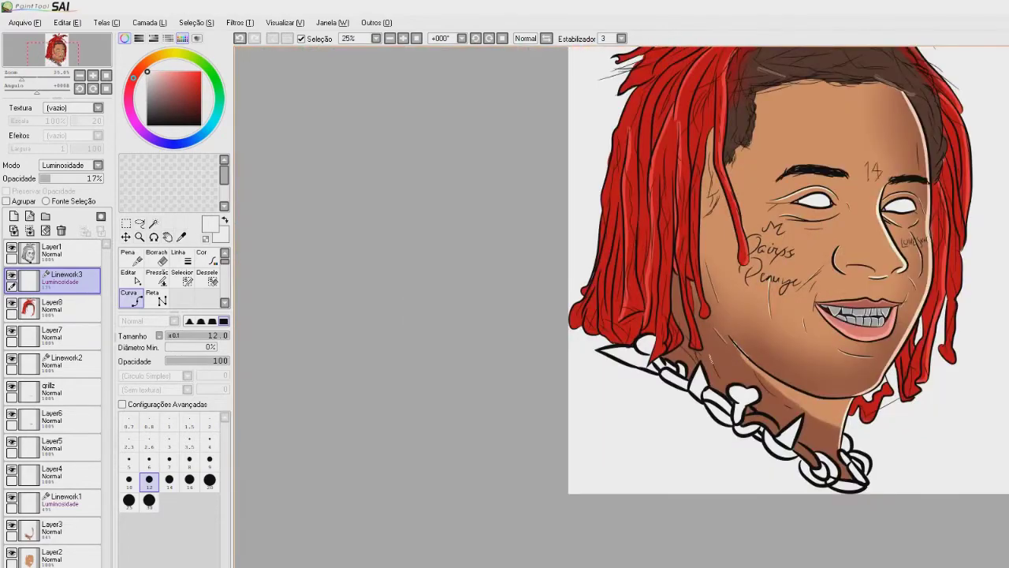
scroll(787, 274, up, 5)
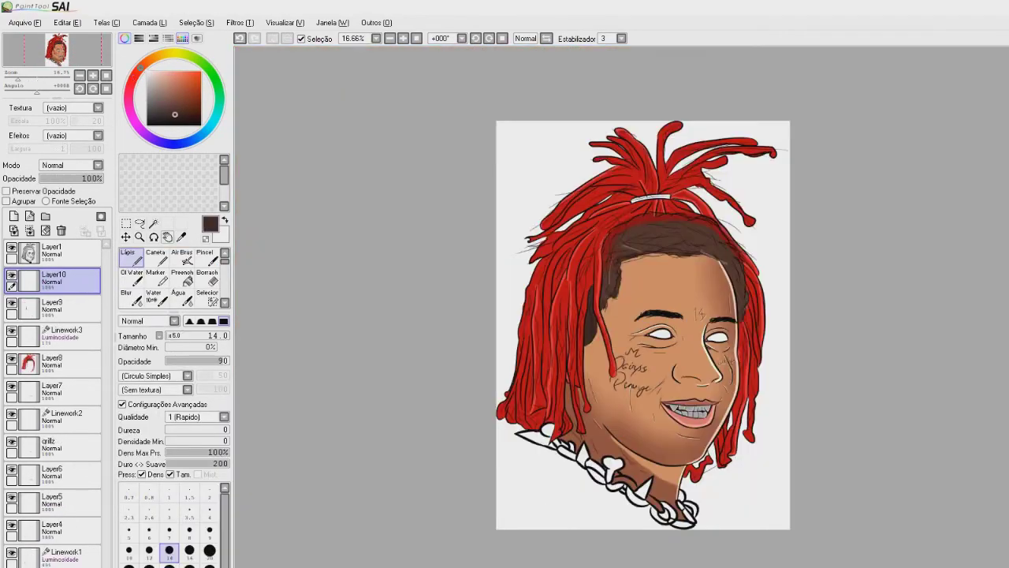
Step: Delete Layer10, add a new linework layer in its place, and set the Curve tool's size to 25
scroll(595, 241, up, 3)
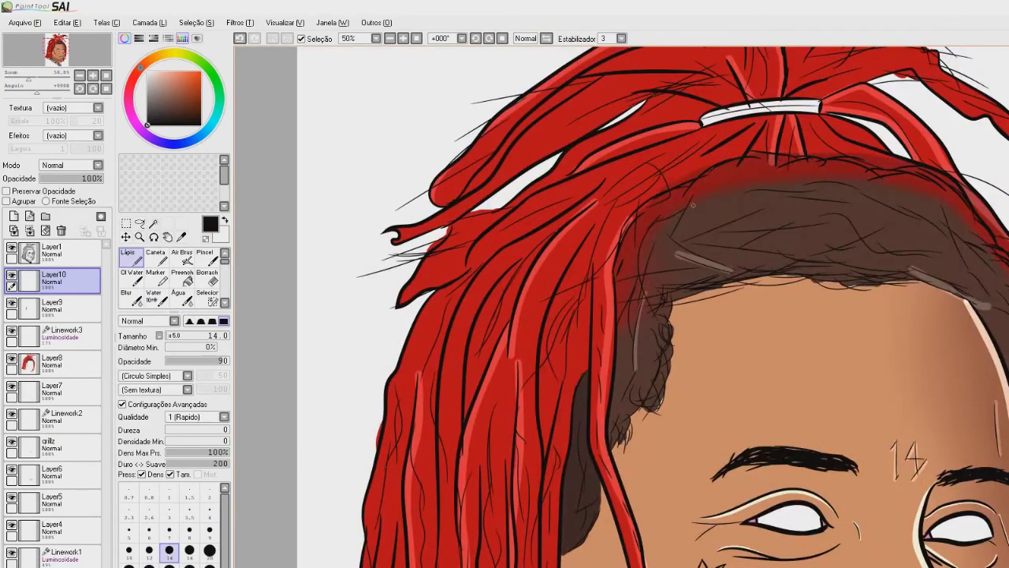
scroll(670, 223, down, 2)
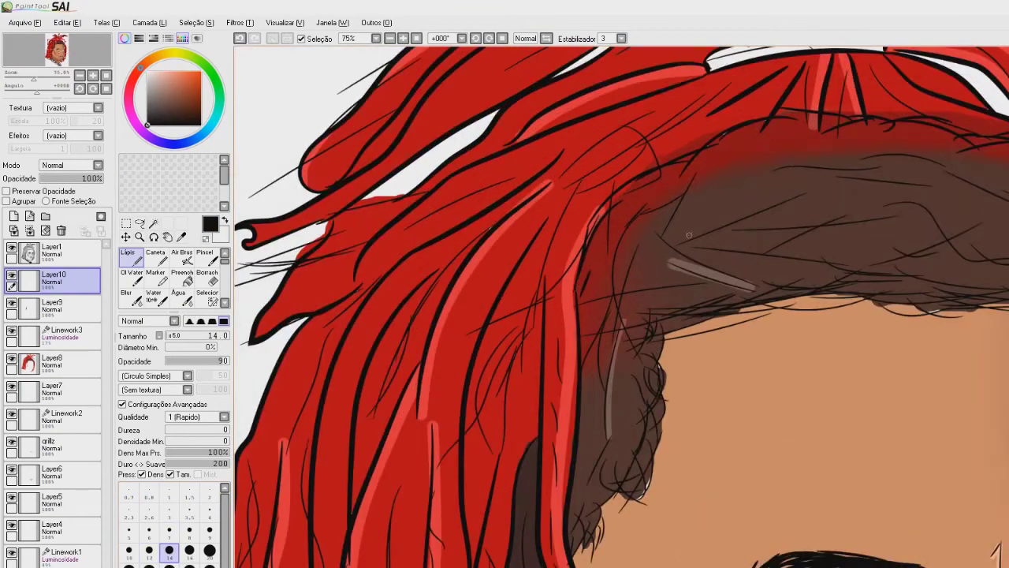
scroll(608, 222, up, 2)
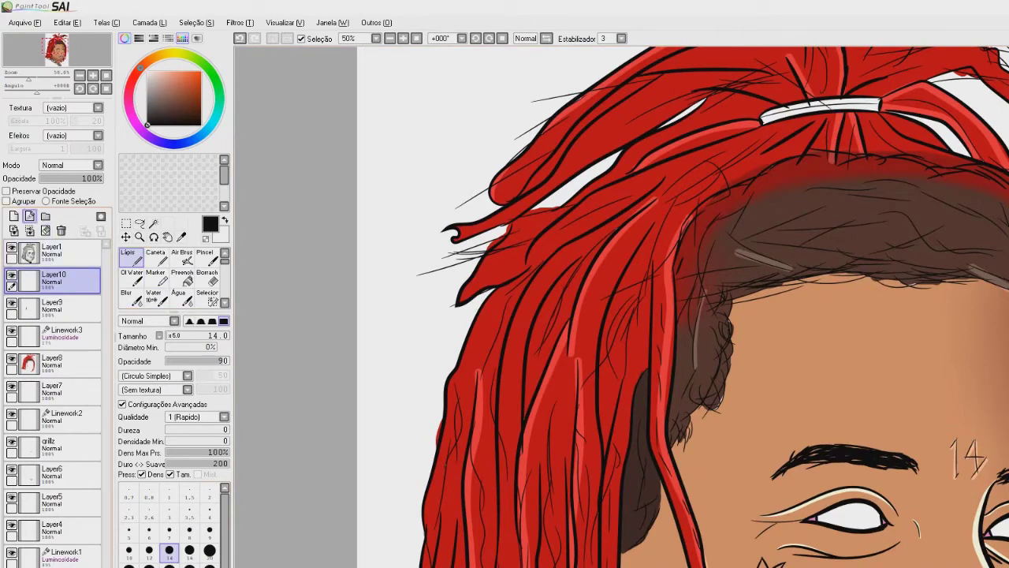
click(61, 231)
click(30, 216)
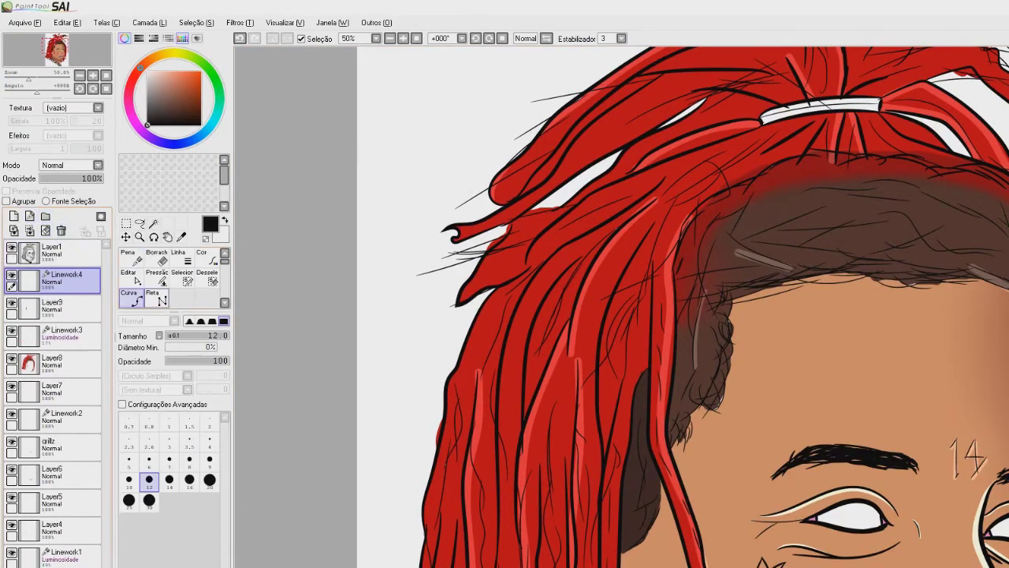
scroll(679, 105, up, 1)
click(129, 503)
Step: Draw black shadow curves at size 25 along the outer edge of the dreadlocks on Linework4
scroll(835, 164, up, 2)
scroll(846, 108, down, 2)
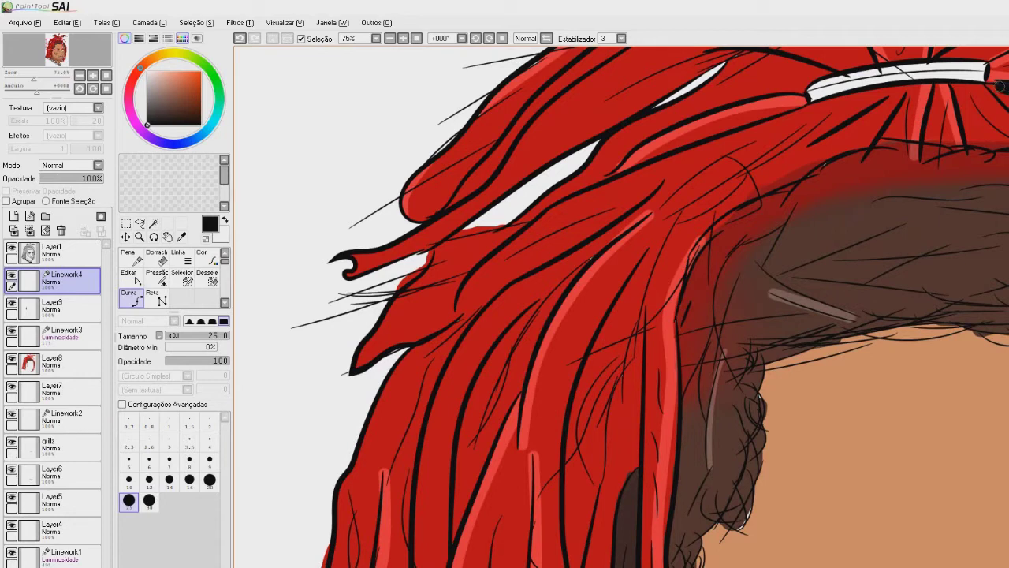
mouse_move(933, 84)
mouse_down()
mouse_move(812, 101)
mouse_move(530, 218)
mouse_move(461, 305)
mouse_move(472, 166)
mouse_move(434, 188)
mouse_move(386, 291)
mouse_move(480, 120)
mouse_up()
click(386, 293)
click(462, 147)
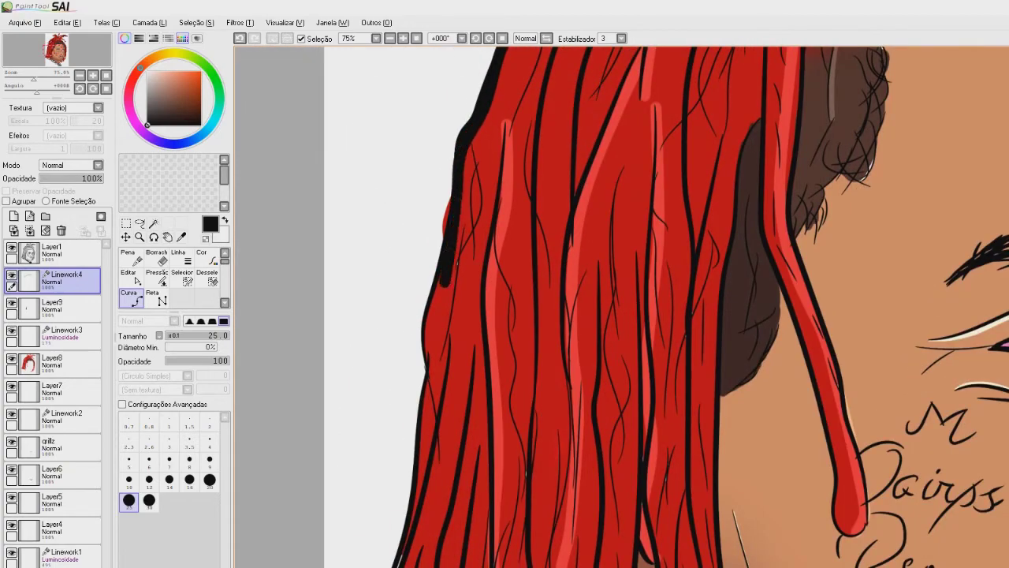
drag(446, 280, 514, 74)
Step: Set the opacity of layer Linework4 to 31%, comparing the shadow strength on the dreadlocks and face
drag(101, 178, 62, 178)
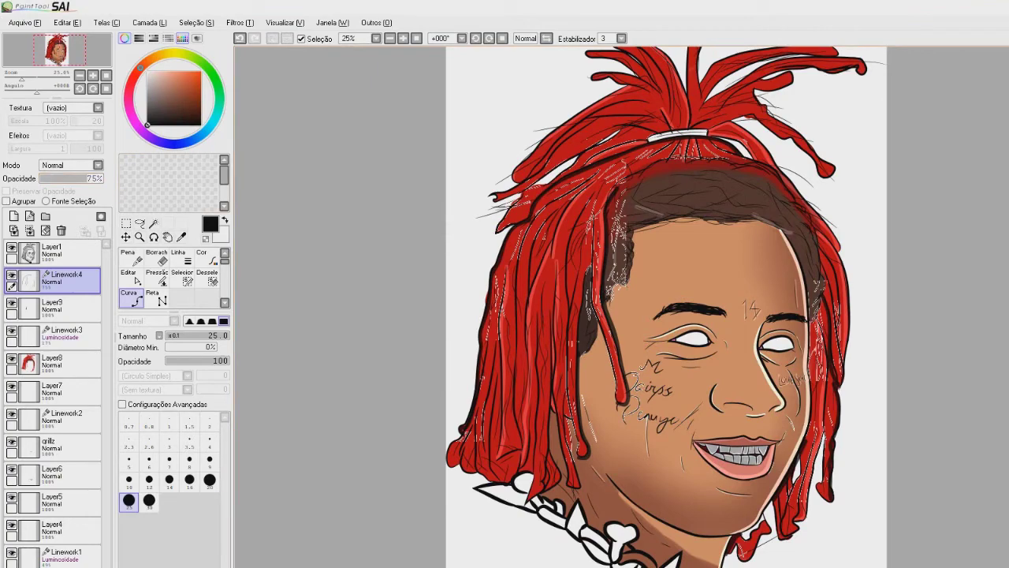
scroll(574, 170, up, 1)
drag(574, 170, 602, 113)
key(Page_Up)
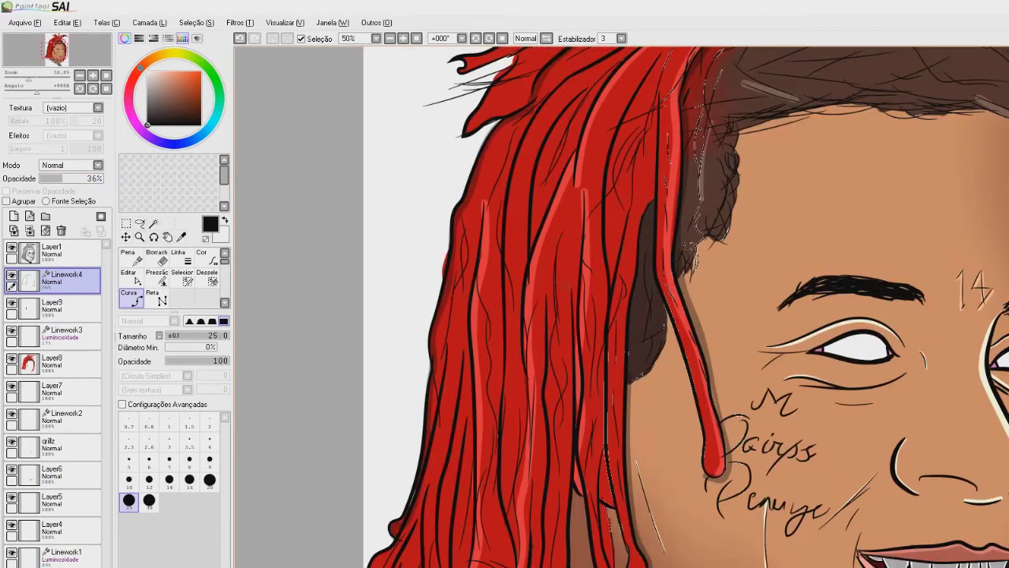
drag(65, 178, 82, 178)
drag(604, 251, 499, 225)
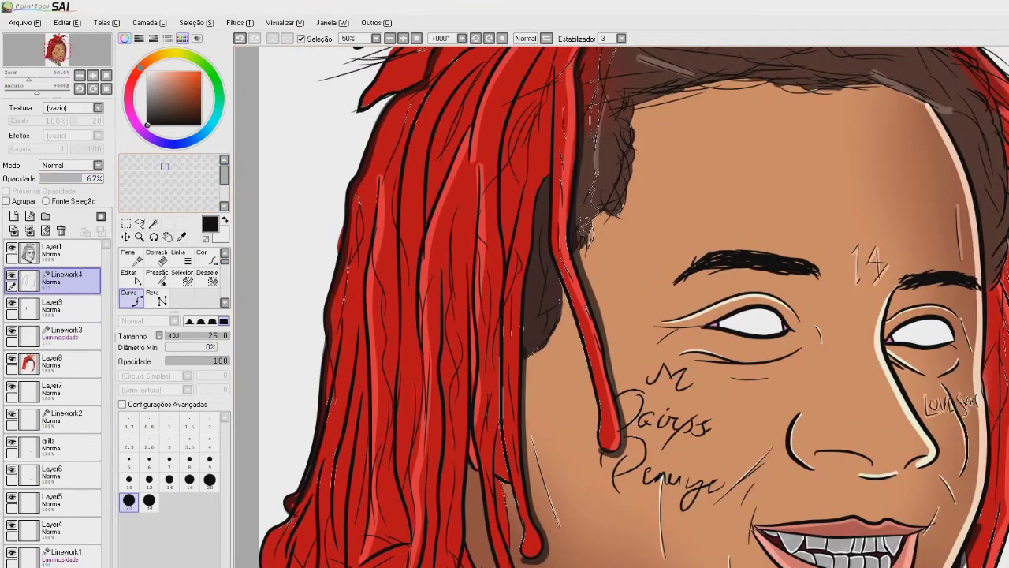
drag(82, 178, 59, 178)
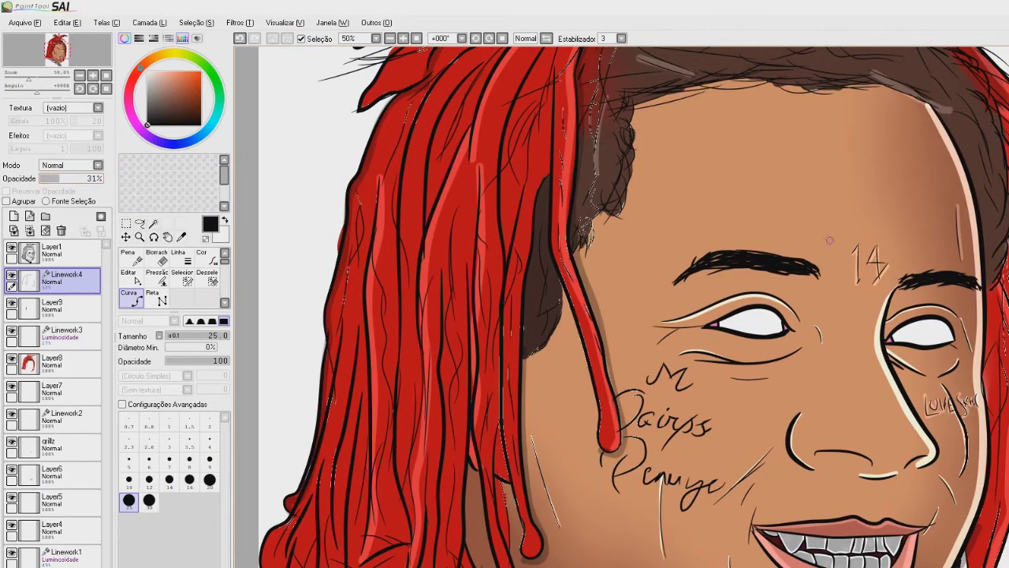
Step: Draw a size 25 shadow curve beneath the lower lid of the left eye on Linework4
drag(830, 241, 824, 236)
drag(698, 347, 682, 278)
scroll(680, 277, up, 3)
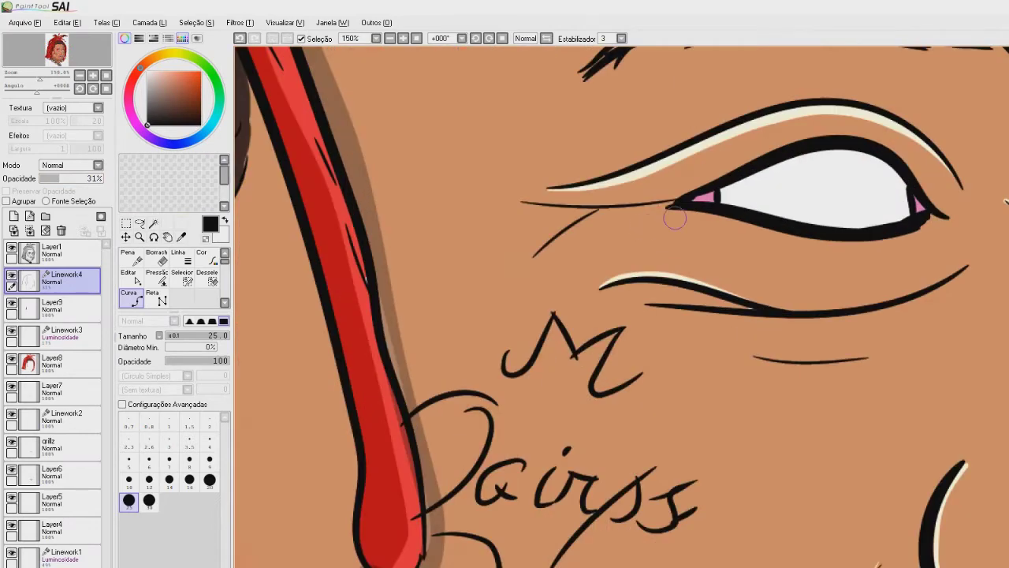
mouse_move(677, 213)
mouse_down()
mouse_move(761, 238)
mouse_move(856, 246)
mouse_move(930, 220)
mouse_move(455, 189)
mouse_up()
mouse_move(757, 236)
mouse_down()
mouse_move(830, 247)
mouse_move(966, 221)
mouse_up()
scroll(966, 221, down, 4)
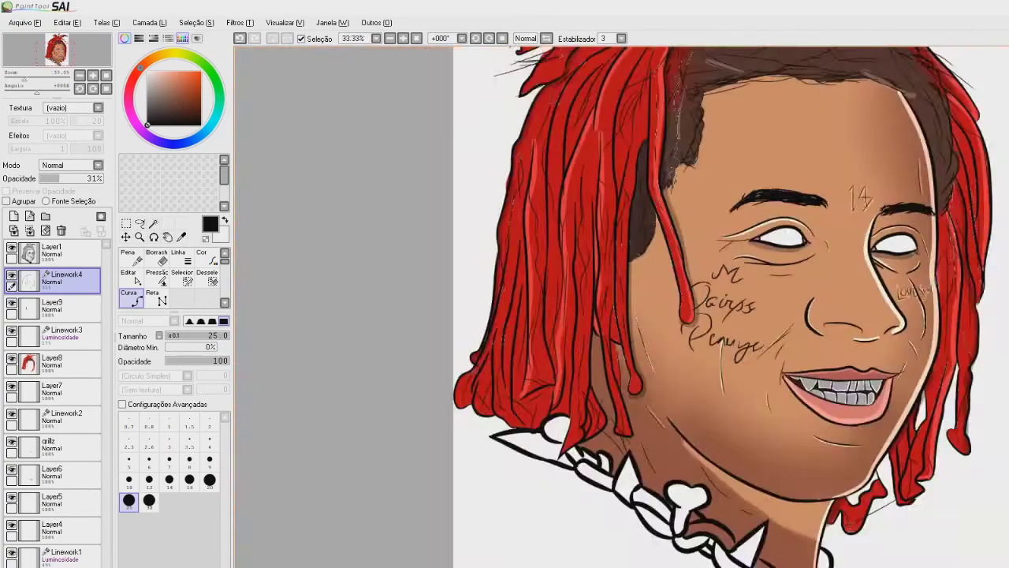
Step: Draw a shadow curve from the cheek-side dreadlock with the rounded tip down along the jaw
scroll(944, 238, up, 4)
scroll(538, 217, up, 3)
scroll(513, 469, down, 8)
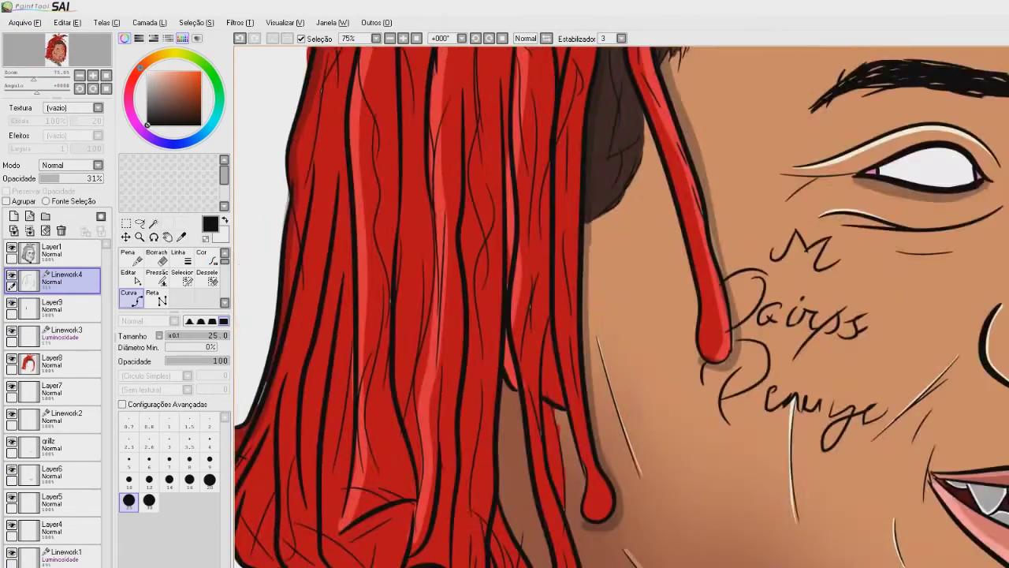
scroll(529, 425, down, 3)
scroll(601, 302, up, 2)
click(536, 305)
click(526, 399)
click(531, 466)
click(550, 513)
double_click(571, 551)
scroll(557, 513, down, 2)
scroll(558, 525, up, 5)
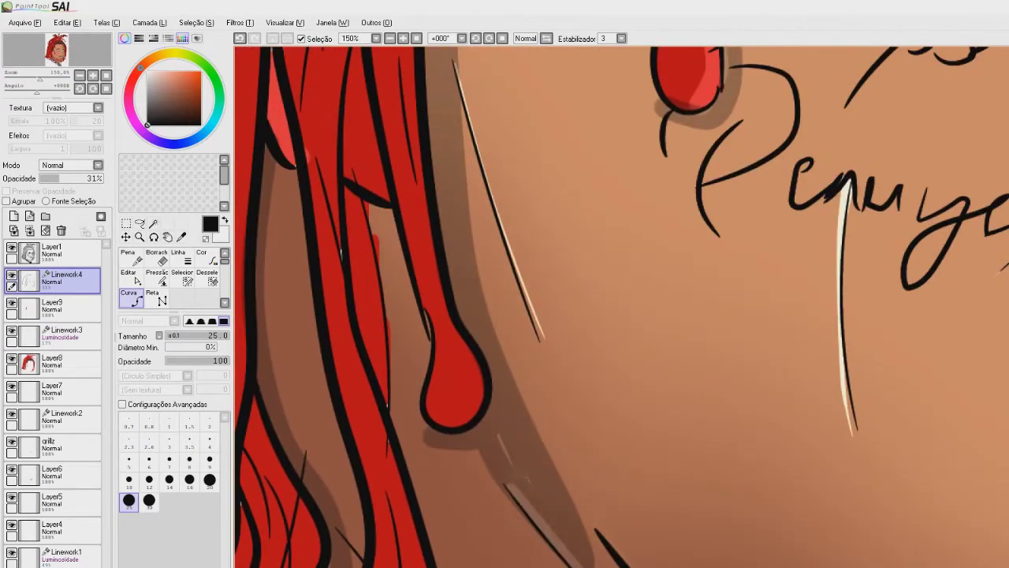
Step: Shade the skin gaps between the dreadlocks over the neck with shadow curves, undoing one misplaced point
scroll(652, 266, down, 5)
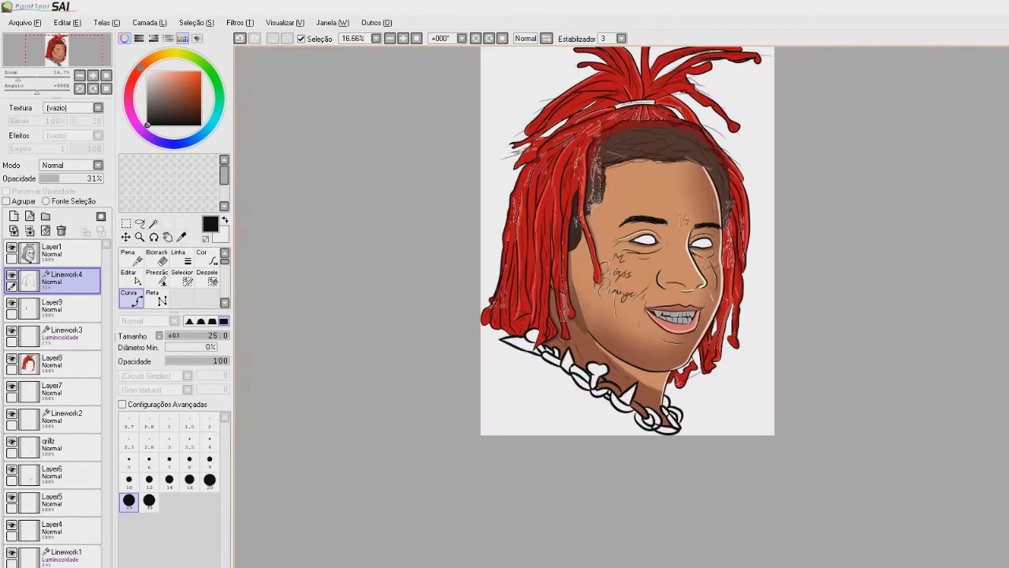
scroll(651, 266, up, 2)
scroll(503, 276, up, 3)
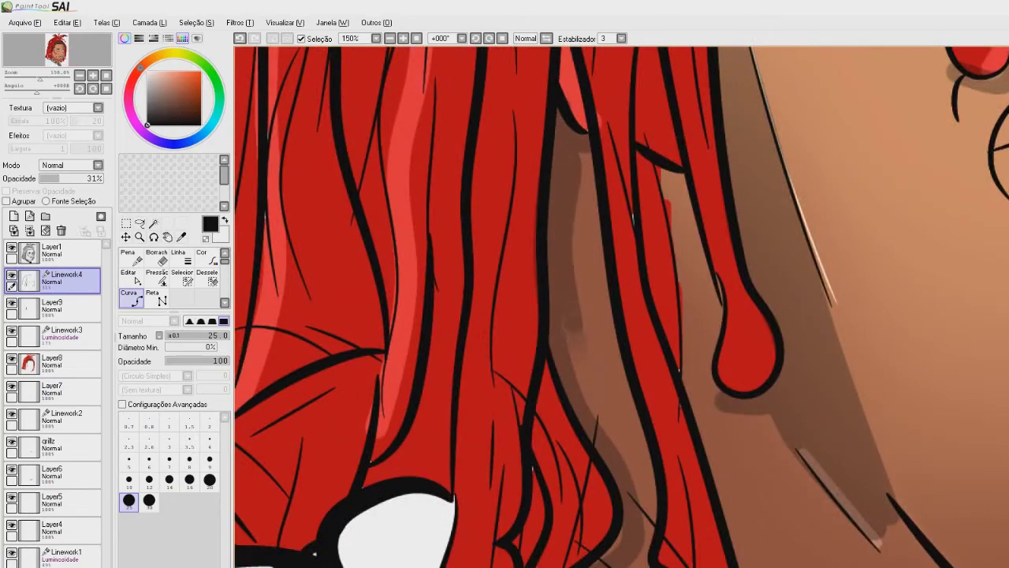
click(632, 430)
double_click(606, 300)
click(668, 181)
key(ctrl+z)
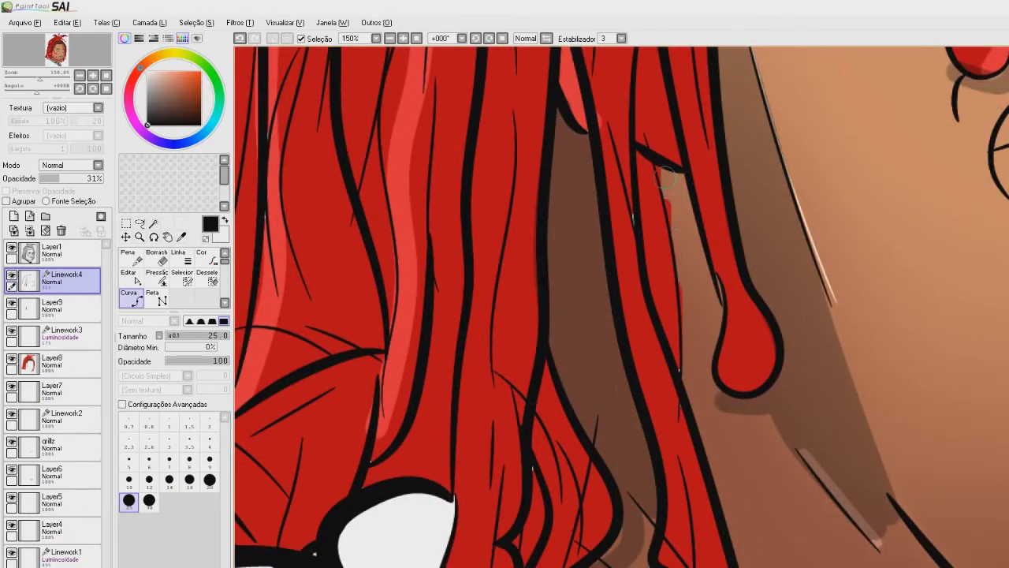
click(670, 181)
click(692, 338)
click(713, 406)
Step: Draw long shadow curves at size 25 down the dark lines between the dreadlock strands beside the face
scroll(657, 306, down, 6)
scroll(587, 237, up, 6)
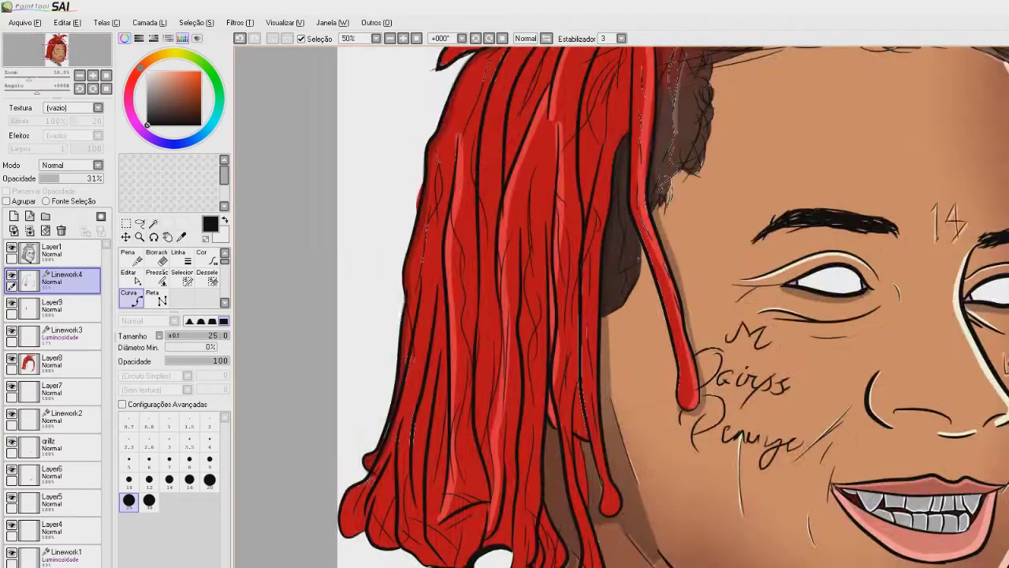
click(530, 54)
click(517, 166)
click(517, 276)
drag(506, 403, 548, 146)
click(544, 266)
drag(544, 268, 566, 75)
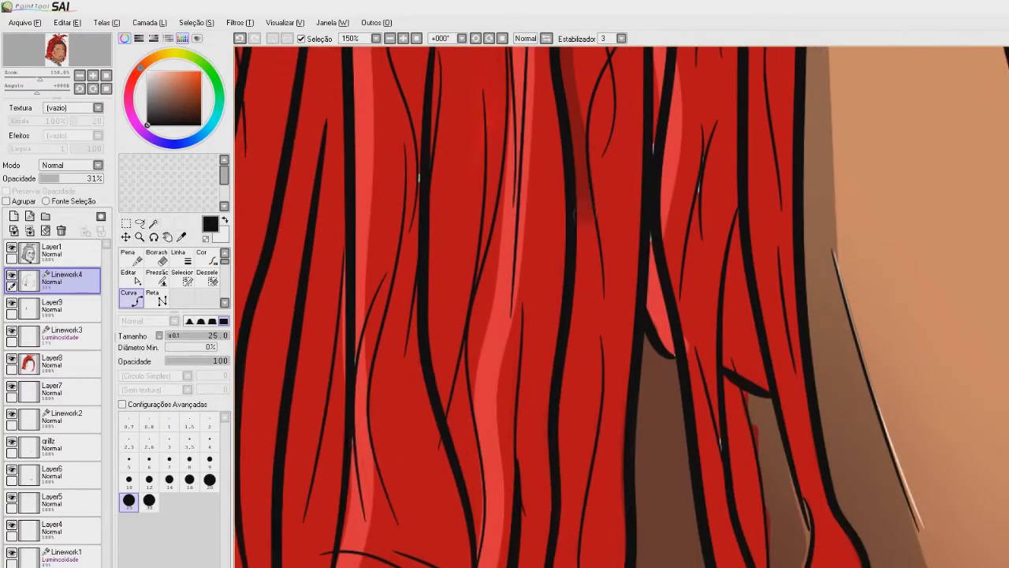
click(557, 362)
drag(557, 364, 596, 145)
click(591, 304)
click(577, 503)
Step: Draw shadow curves along the inner edges of the rounded lower tips of the left dreadlocks
scroll(608, 276, down, 4)
scroll(449, 270, up, 4)
click(582, 217)
click(503, 323)
click(516, 406)
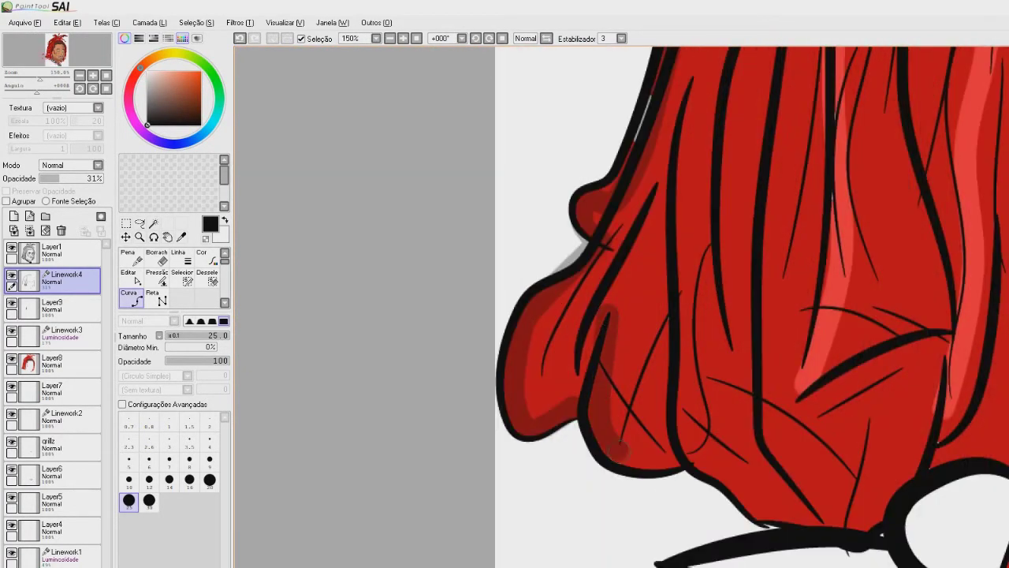
scroll(504, 316, down, 5)
scroll(505, 316, up, 5)
click(475, 213)
click(482, 377)
click(582, 443)
click(684, 450)
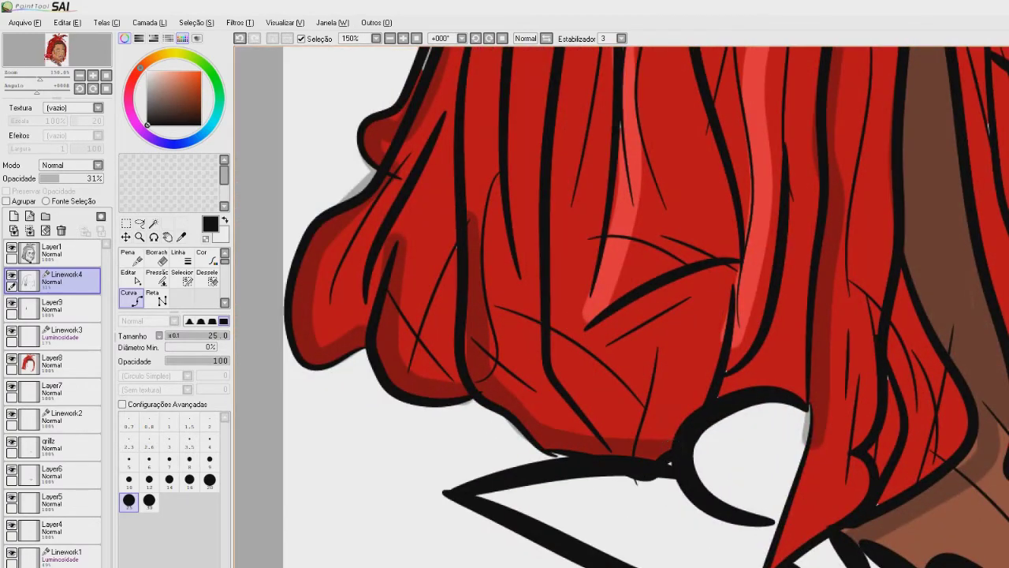
Step: Draw shadow curves on the skin along the sideburn and across the forehead just under the hairline
scroll(623, 307, down, 6)
scroll(555, 255, up, 5)
click(513, 218)
click(518, 274)
click(511, 347)
click(488, 394)
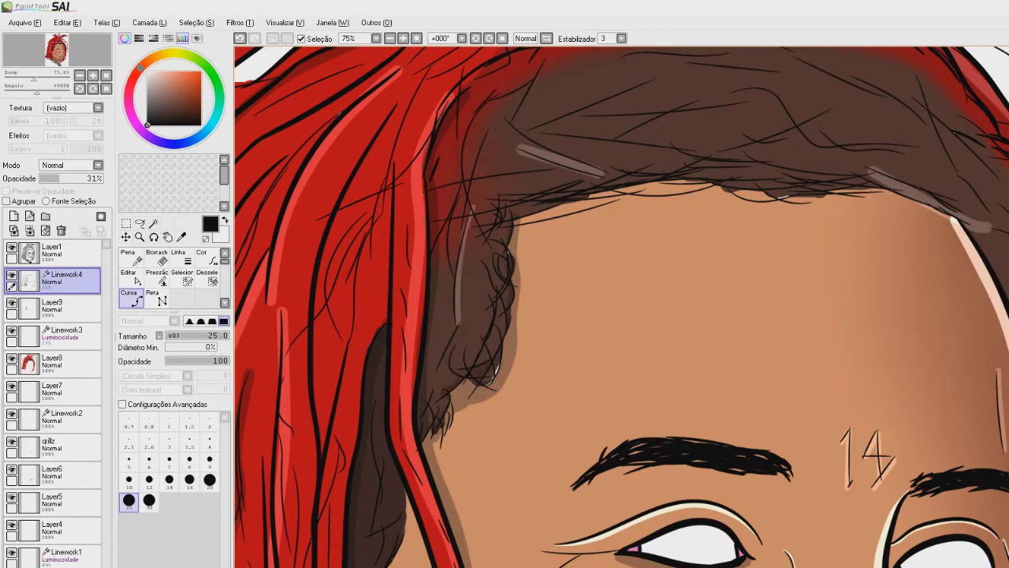
click(558, 213)
click(687, 188)
click(833, 194)
click(954, 222)
scroll(623, 308, down, 5)
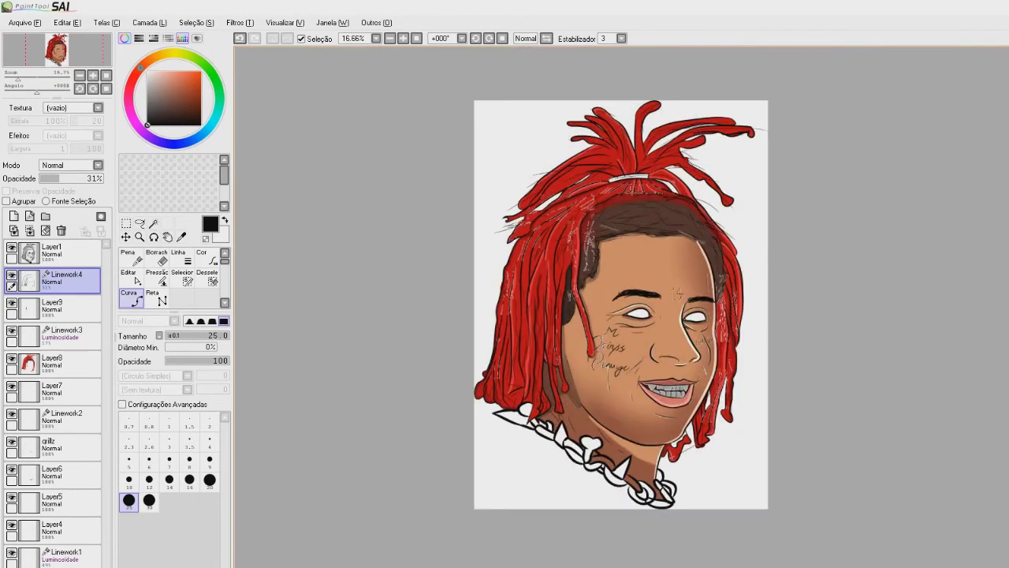
Step: Activate Layer1 and select the necklace's bone and the neighbouring chain links with the Magic Wand
scroll(640, 394, up, 2)
click(69, 252)
scroll(478, 311, down, 2)
click(154, 224)
scroll(468, 414, up, 5)
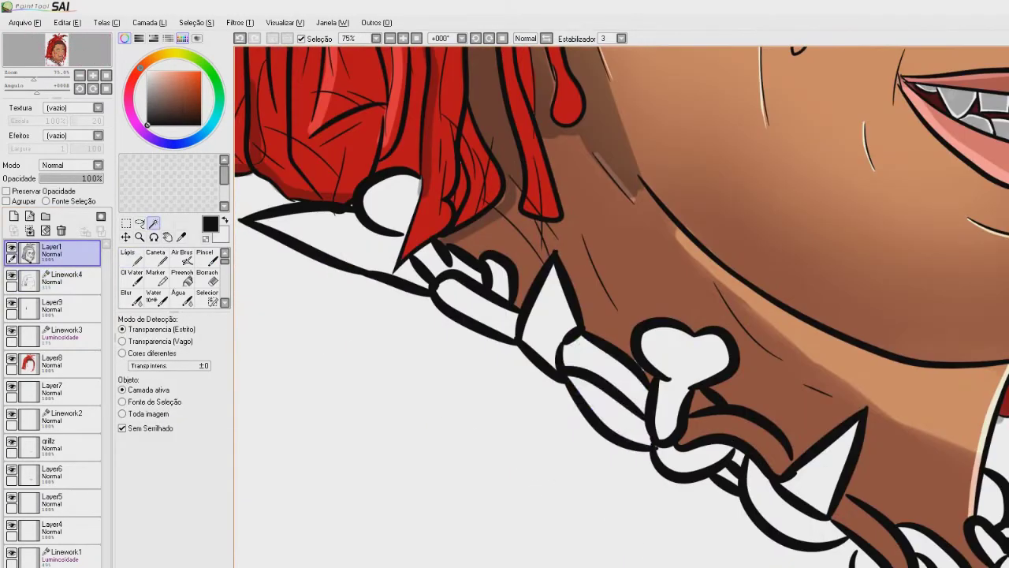
click(604, 359)
click(604, 412)
click(682, 359)
click(691, 460)
scroll(806, 517, up, 1)
scroll(806, 517, down, 1)
scroll(805, 516, up, 2)
click(653, 436)
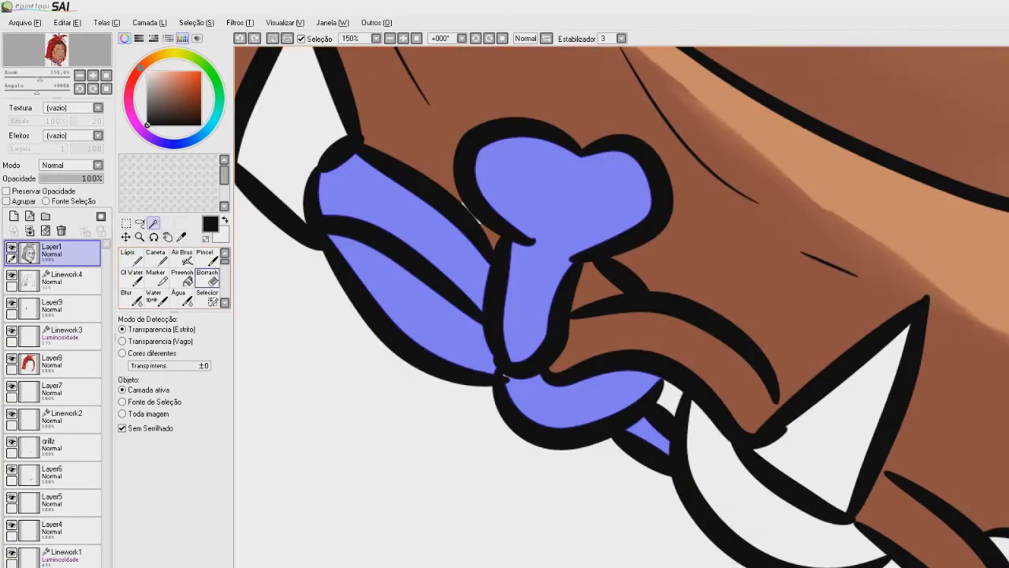
Step: Close the outline gap of the link beside the bone using a size 2.3 pencil and selection brush, then add that link to the selection
scroll(208, 278, down, 2)
click(207, 278)
click(207, 257)
drag(738, 386, 775, 418)
scroll(132, 257, up, 2)
click(132, 257)
mouse_move(768, 378)
mouse_down()
mouse_move(782, 428)
mouse_move(772, 418)
mouse_up()
key(ctrl+z)
click(129, 513)
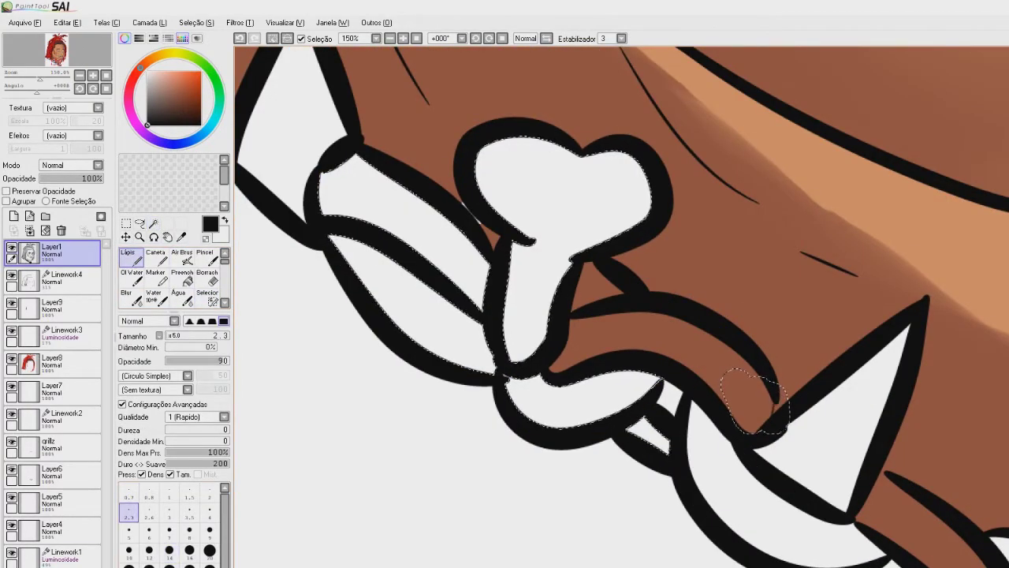
key(w)
click(750, 390)
click(776, 394)
key(ctrl+z)
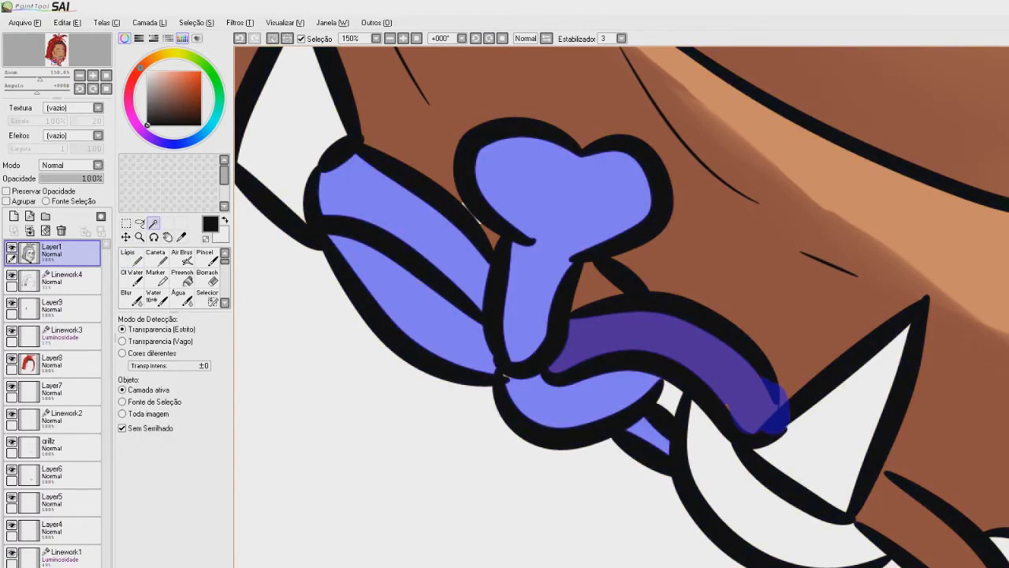
Step: Add the small gap by the bone, the spike and the link beneath it to the selection, and close the next link's outline gap
click(592, 292)
scroll(584, 313, down, 2)
click(718, 360)
click(706, 431)
scroll(759, 483, up, 3)
click(207, 297)
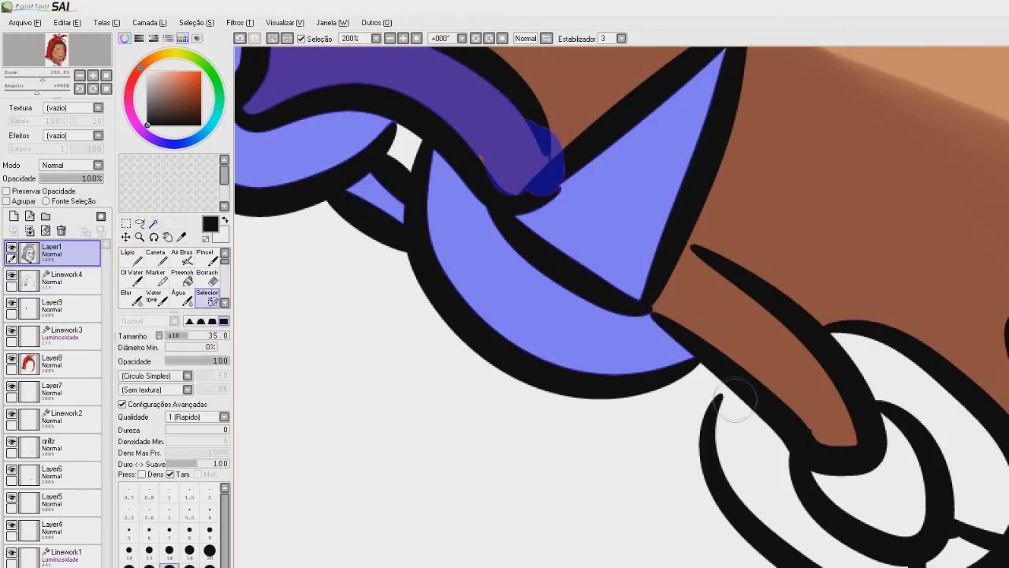
click(736, 412)
click(131, 257)
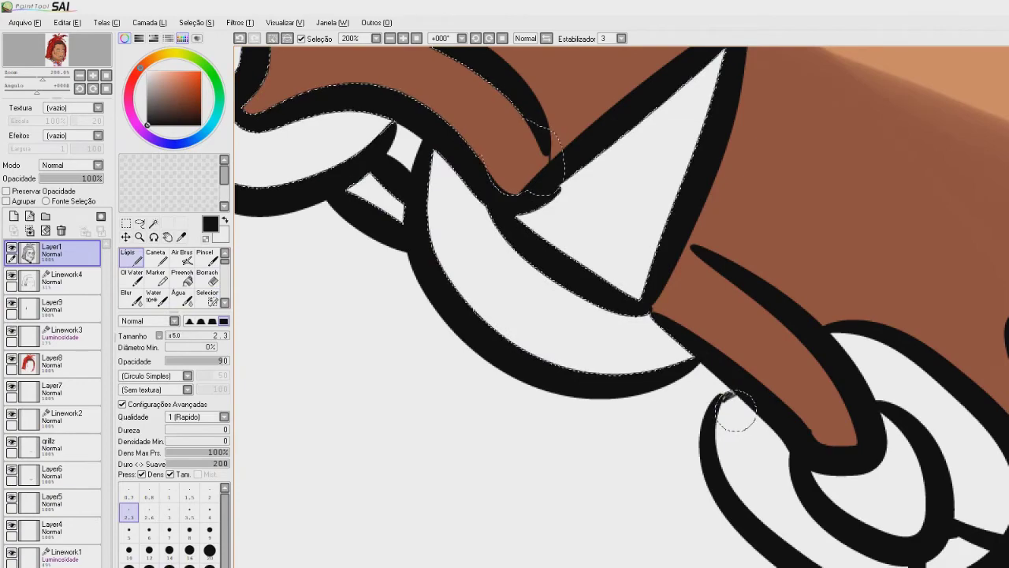
Step: Add the remaining necklace links and spikes to the selection with the Magic Wand
click(154, 224)
click(753, 469)
click(895, 355)
scroll(964, 518, down, 3)
scroll(563, 236, up, 1)
click(788, 311)
click(687, 320)
click(571, 187)
click(484, 236)
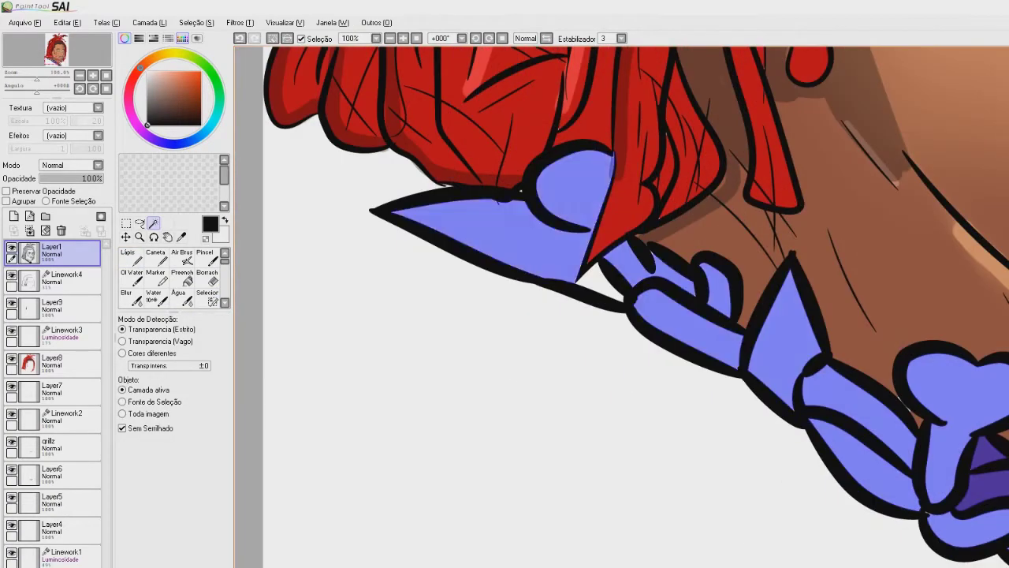
scroll(505, 252, down, 1)
drag(836, 394, 606, 281)
scroll(841, 488, down, 3)
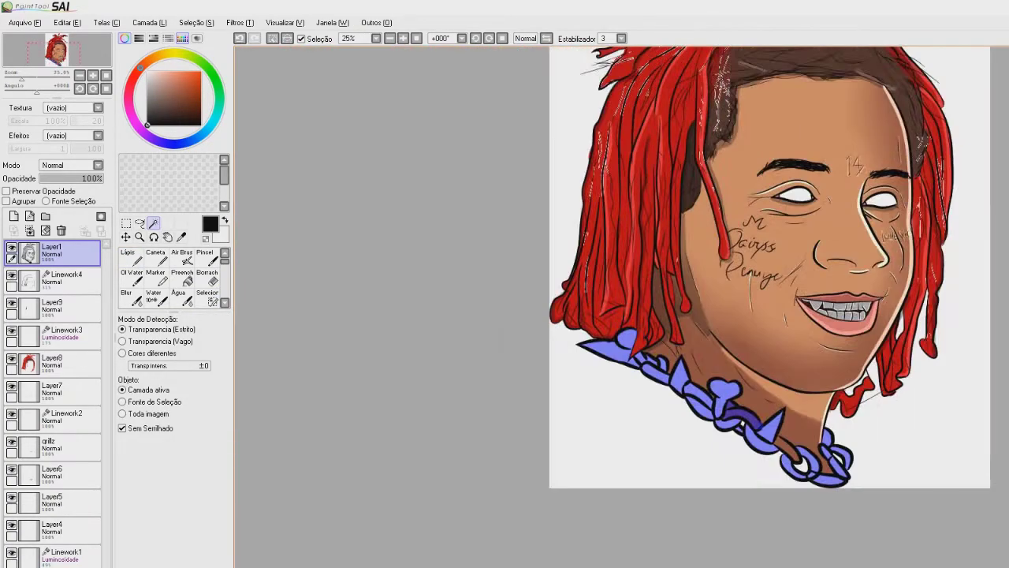
drag(829, 325, 708, 411)
scroll(708, 411, down, 1)
scroll(622, 306, down, 1)
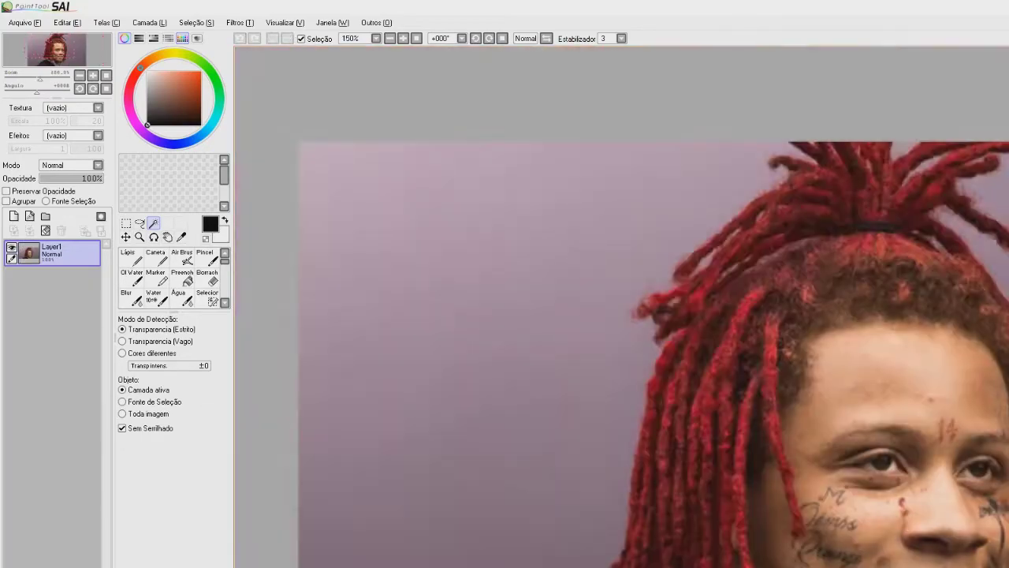
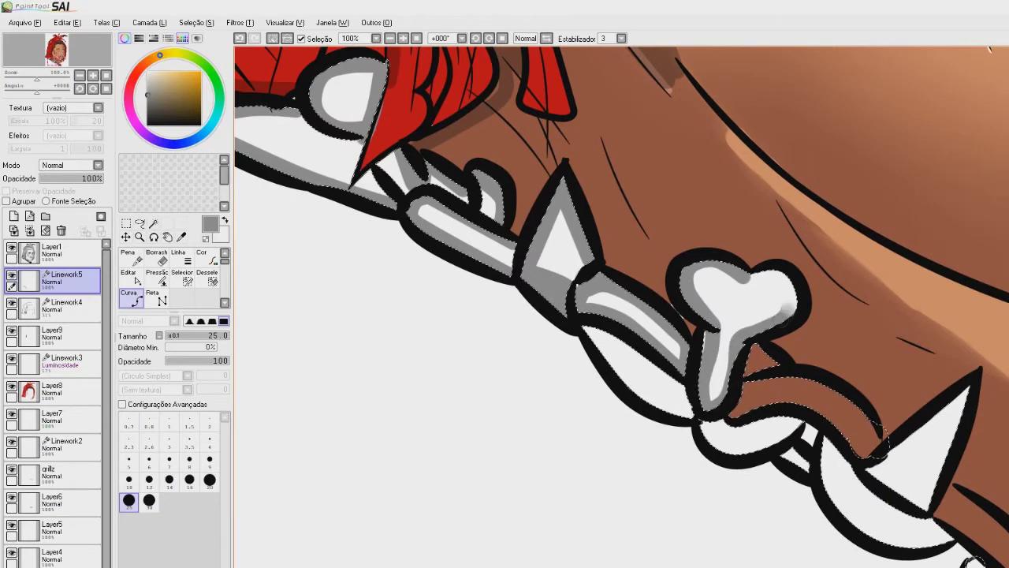
Step: Draw grey curves at size 25 along both edges of the brown link beside the bone and in the small gap above it on Linework5
drag(785, 280, 780, 254)
click(581, 301)
click(727, 391)
click(790, 374)
double_click(858, 430)
click(737, 357)
click(824, 362)
double_click(872, 421)
click(747, 319)
double_click(786, 340)
Step: Draw grey shading curves at size 25 along the link below the bone and the edge of the link beneath the spike
click(696, 398)
click(730, 428)
double_click(794, 401)
drag(836, 426, 672, 377)
click(656, 365)
click(691, 418)
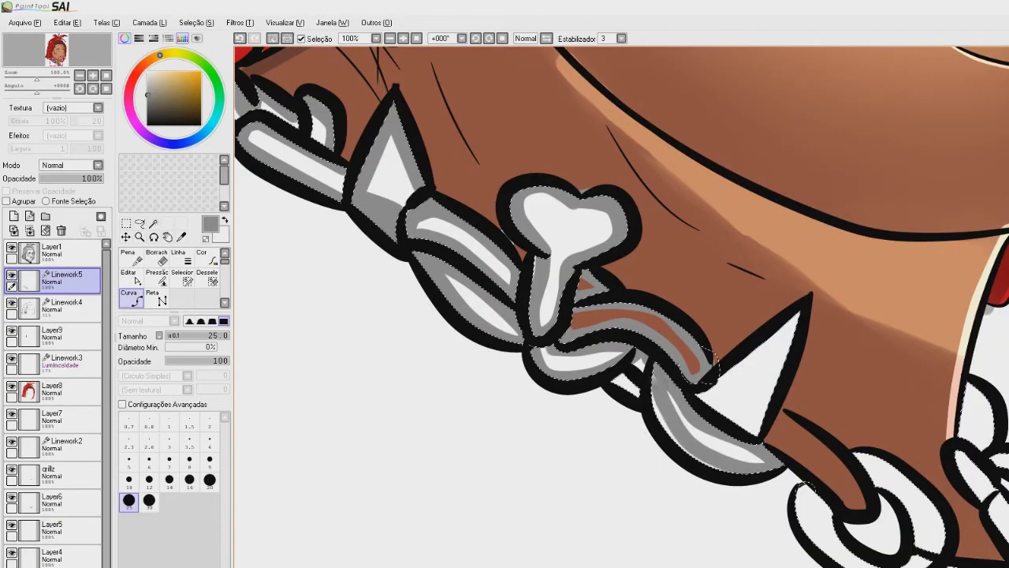
Step: Draw grey shading curves at size 25 along the upper and lower edges of the brown link after the spike
drag(789, 442, 709, 377)
click(704, 353)
click(754, 386)
double_click(785, 441)
click(689, 373)
double_click(770, 445)
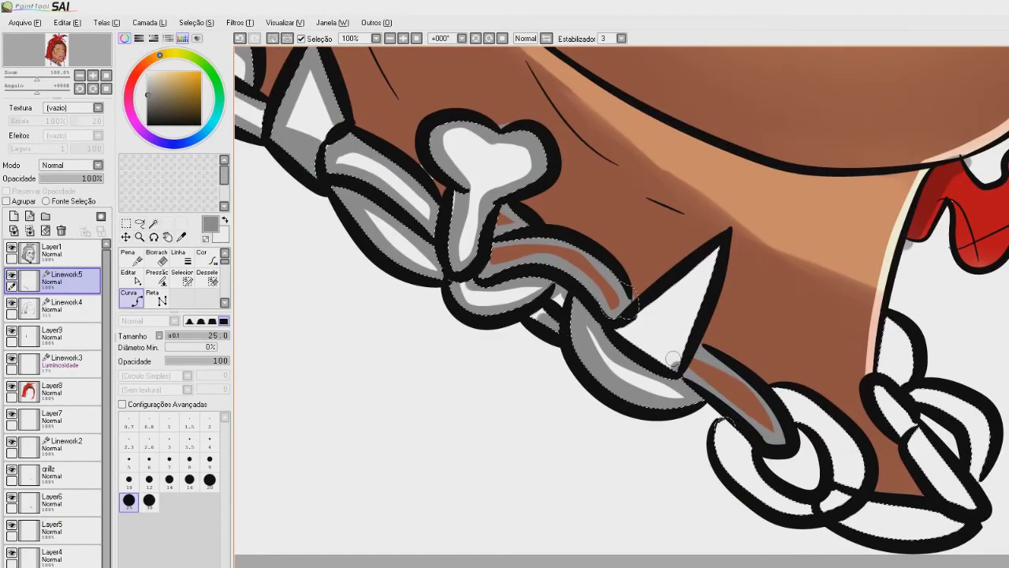
Step: Draw grey curves at size 25 along the edges of the large white spike on Linework5
click(677, 366)
click(718, 252)
double_click(616, 327)
Step: Draw grey shading curves at size 25 along one edge of the two narrow links at the right end of the necklace
scroll(676, 363, down, 2)
scroll(769, 402, up, 4)
click(791, 282)
double_click(844, 377)
click(861, 388)
double_click(985, 521)
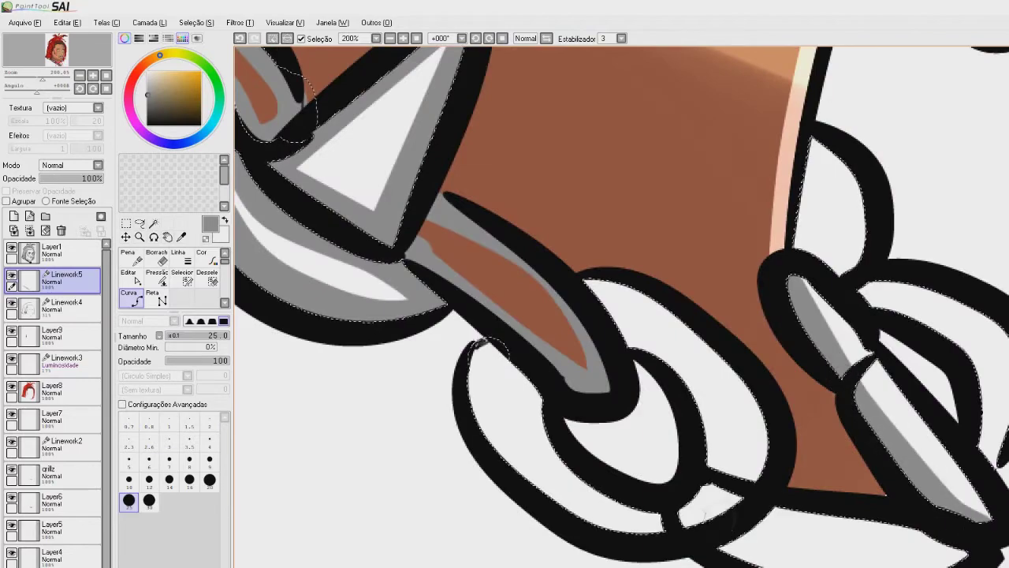
Step: Draw grey shading curves at size 25 along the edges of the round link, the small gap and the lowest link
click(761, 554)
double_click(721, 550)
click(705, 485)
double_click(680, 525)
click(664, 530)
double_click(475, 350)
click(588, 281)
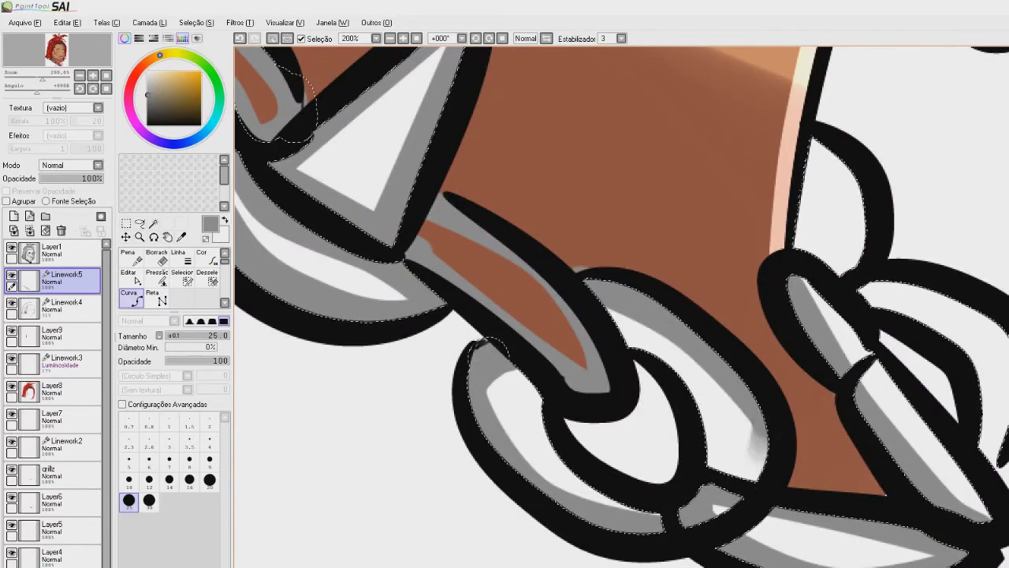
double_click(762, 476)
Step: Paint the selected necklace areas white with a size 500 pencil on a new layer above Linework4, and clear the selection
scroll(821, 328, down, 2)
scroll(561, 214, up, 1)
scroll(476, 337, down, 3)
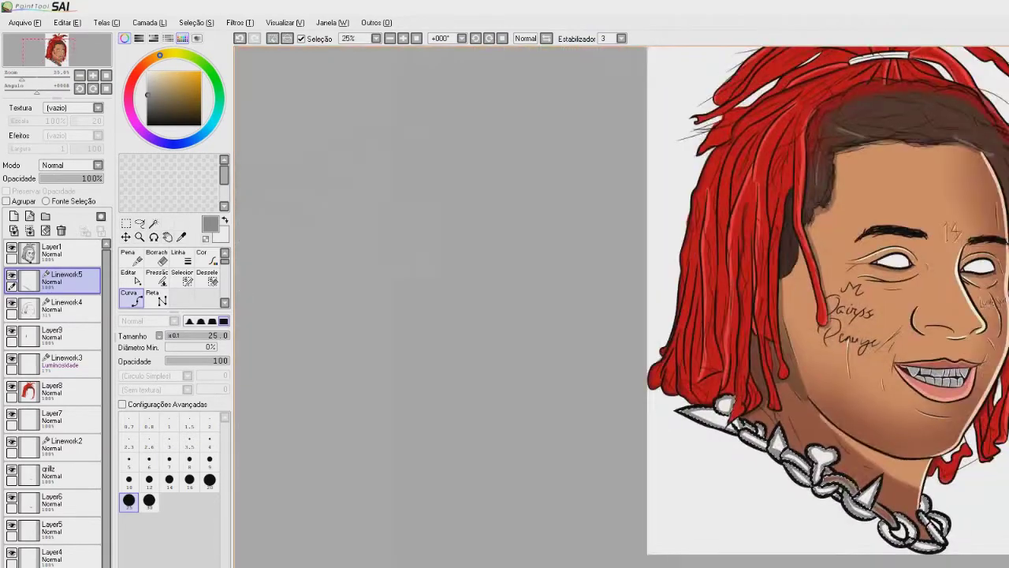
scroll(751, 292, down, 1)
scroll(847, 405, up, 3)
click(67, 308)
click(14, 216)
click(147, 72)
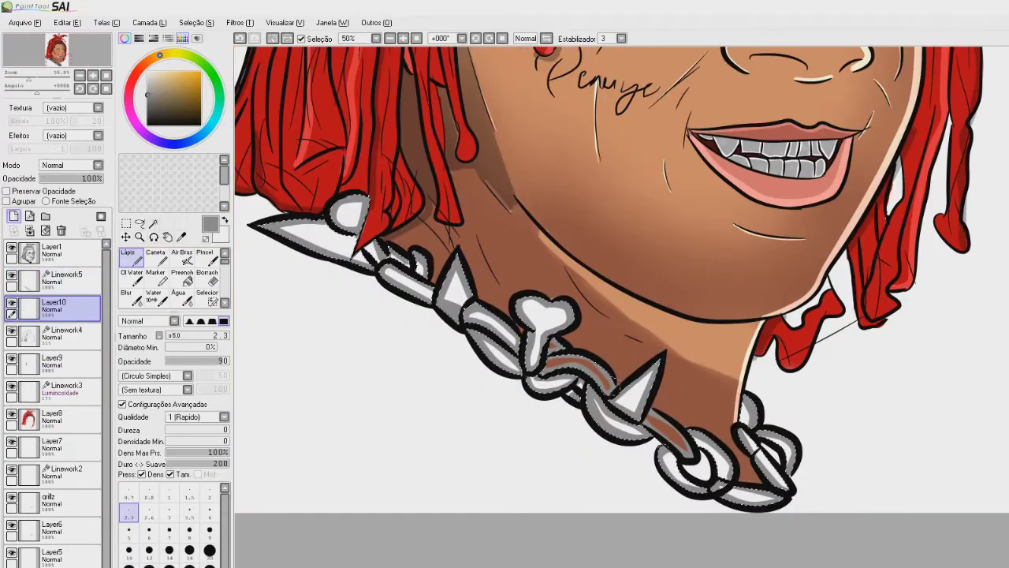
click(189, 513)
drag(356, 236, 377, 262)
drag(750, 442, 776, 479)
drag(538, 375, 557, 343)
key(ctrl+d)
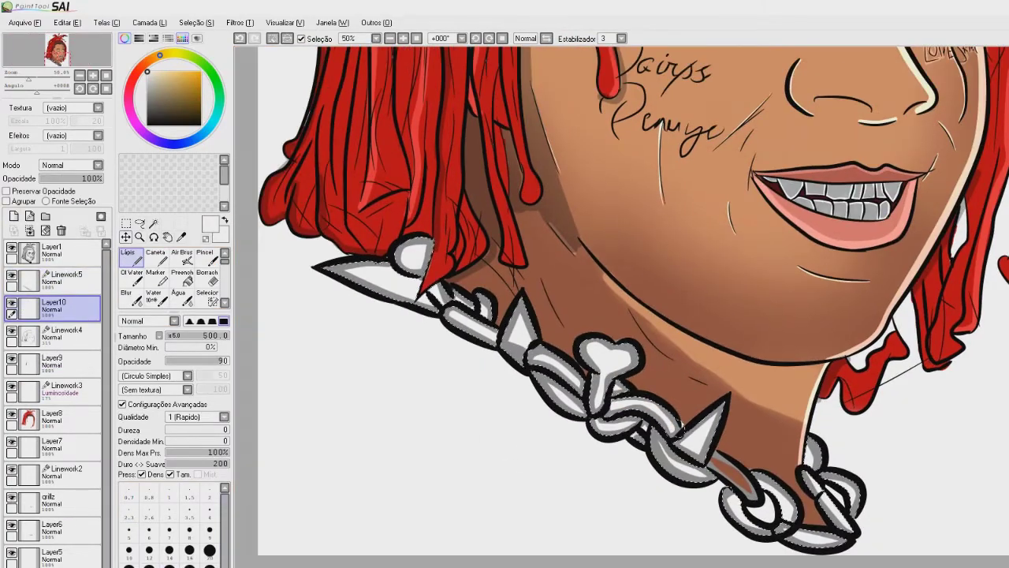
Step: Select all areas of the white hair tie with the Magic Wand on Layer1
scroll(579, 301, down, 4)
click(126, 223)
scroll(597, 287, up, 1)
scroll(606, 156, up, 9)
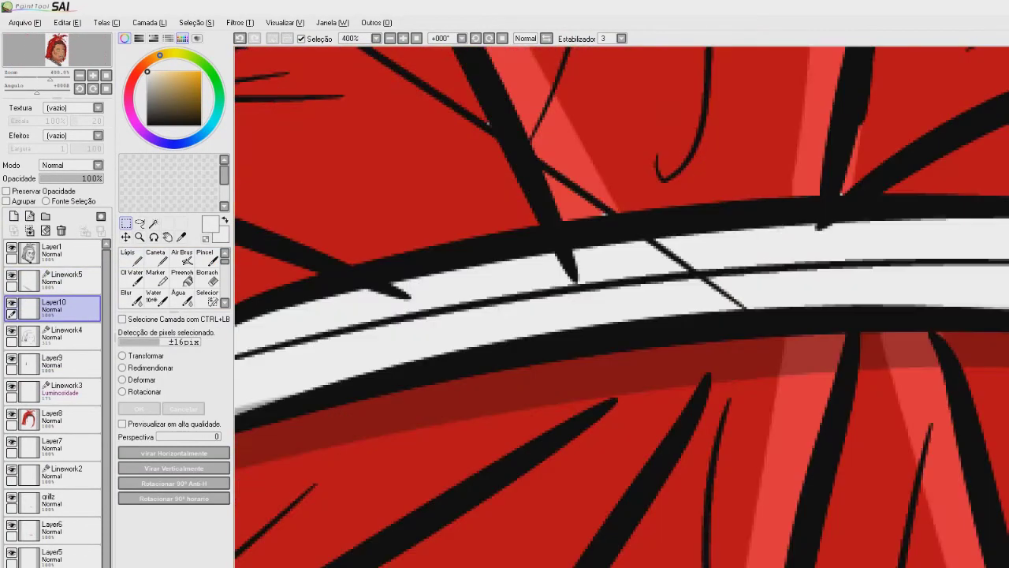
click(154, 223)
click(599, 268)
click(67, 253)
key(ctrl+d)
click(513, 315)
click(473, 286)
click(789, 244)
scroll(607, 284, down, 4)
Step: Paint the hair tie black with a size 80 pencil on a new layer above Linework5, and clear the selection
click(67, 308)
click(67, 280)
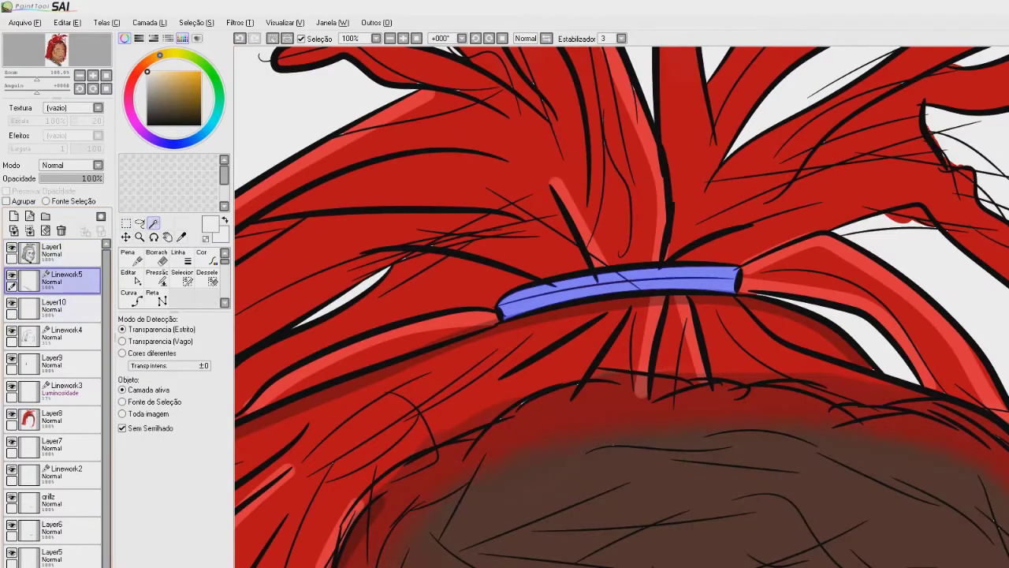
click(14, 215)
click(132, 258)
click(147, 111)
click(176, 336)
mouse_move(509, 308)
mouse_down()
mouse_move(733, 280)
mouse_move(544, 293)
mouse_move(507, 309)
mouse_up()
click(148, 117)
click(147, 122)
click(127, 223)
click(775, 207)
Step: Examine the whole coloured portrait at reduced zoom
scroll(775, 205, down, 6)
scroll(782, 224, up, 2)
scroll(621, 307, down, 1)
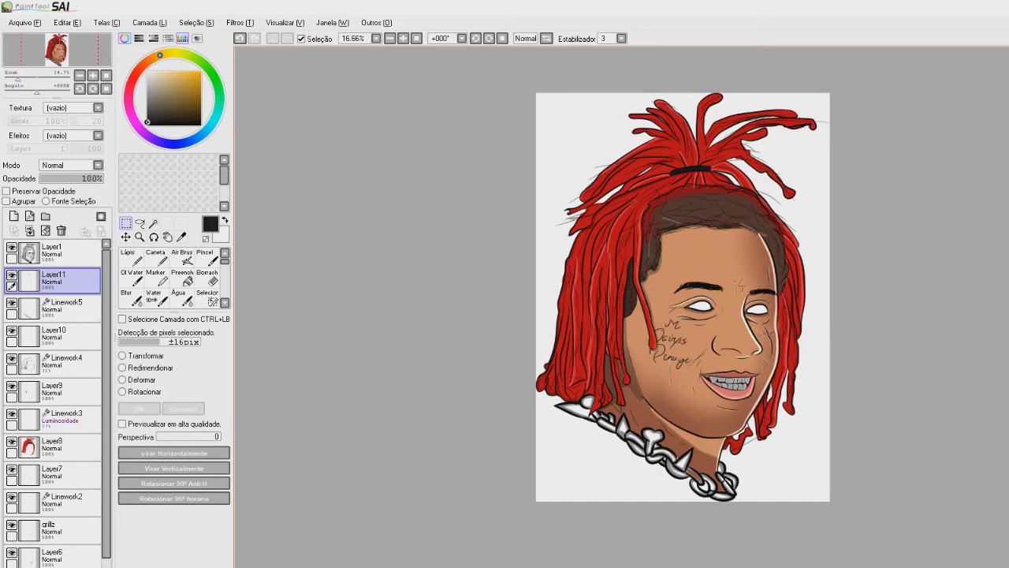
scroll(760, 313, down, 1)
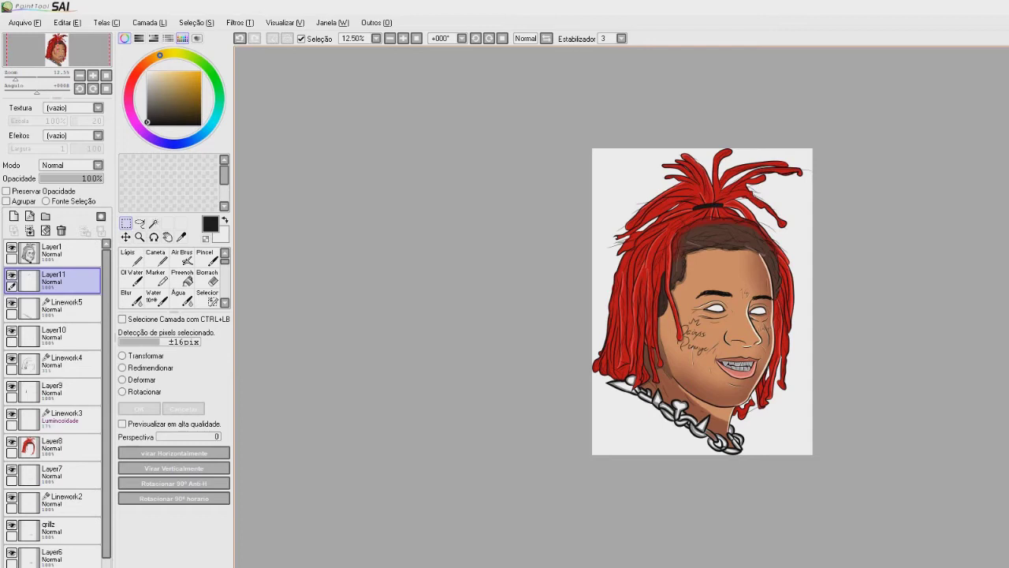
scroll(694, 289, down, 1)
scroll(727, 332, up, 1)
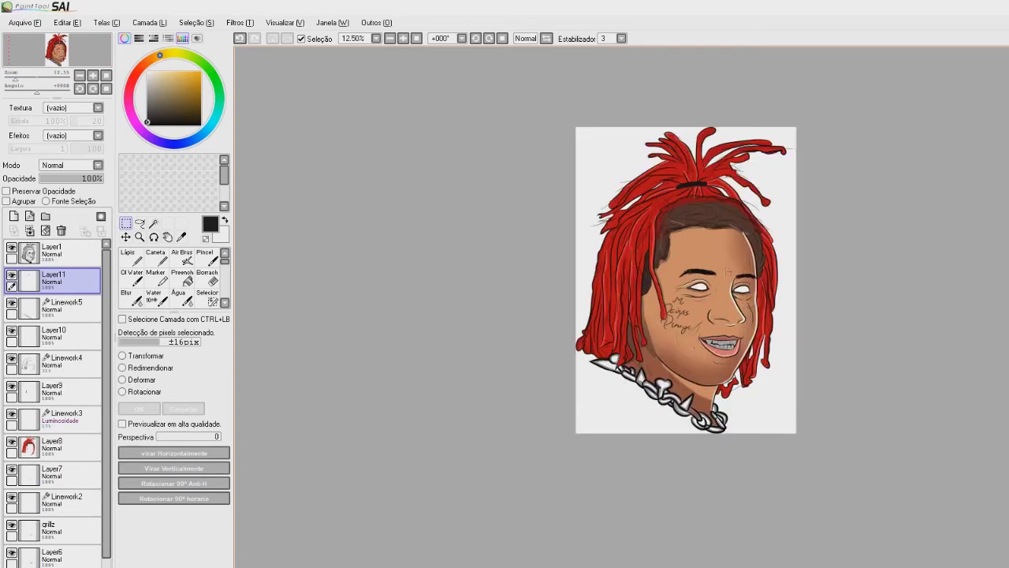
scroll(686, 280, down, 3)
scroll(686, 280, up, 5)
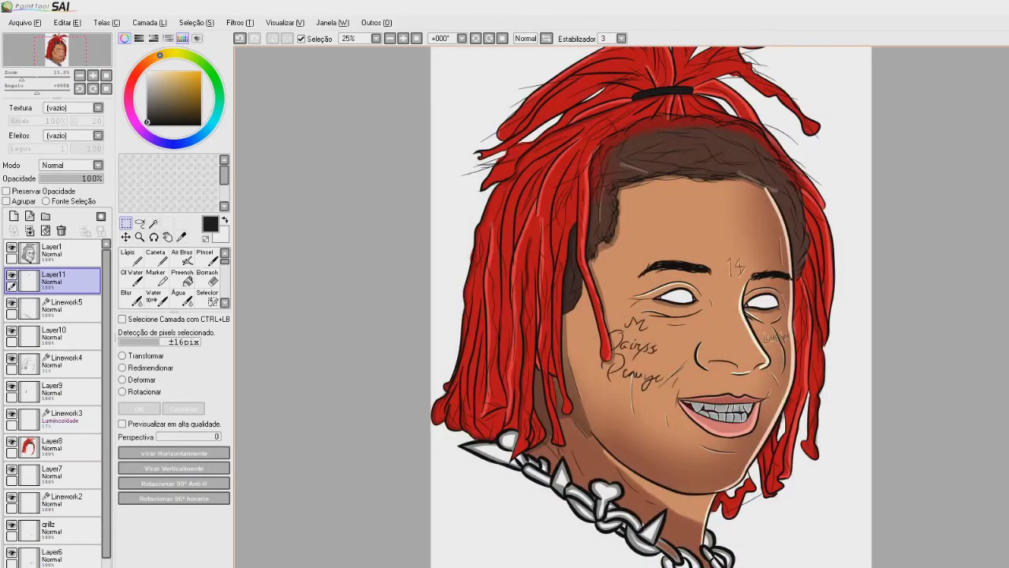
scroll(686, 280, down, 1)
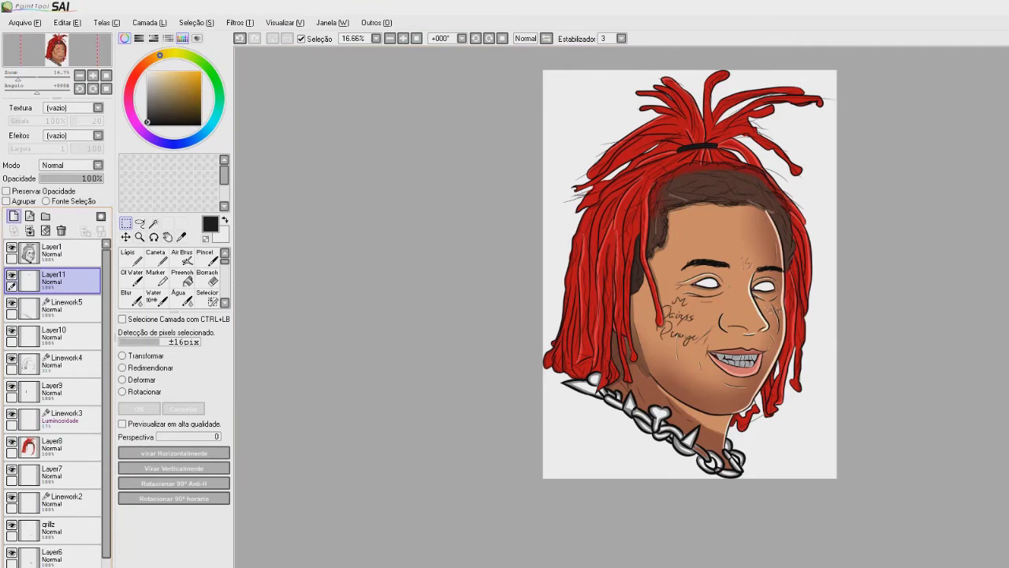
Step: Fill both nostrils black with a size 14 pencil on a new layer above Layer11
click(14, 216)
click(127, 257)
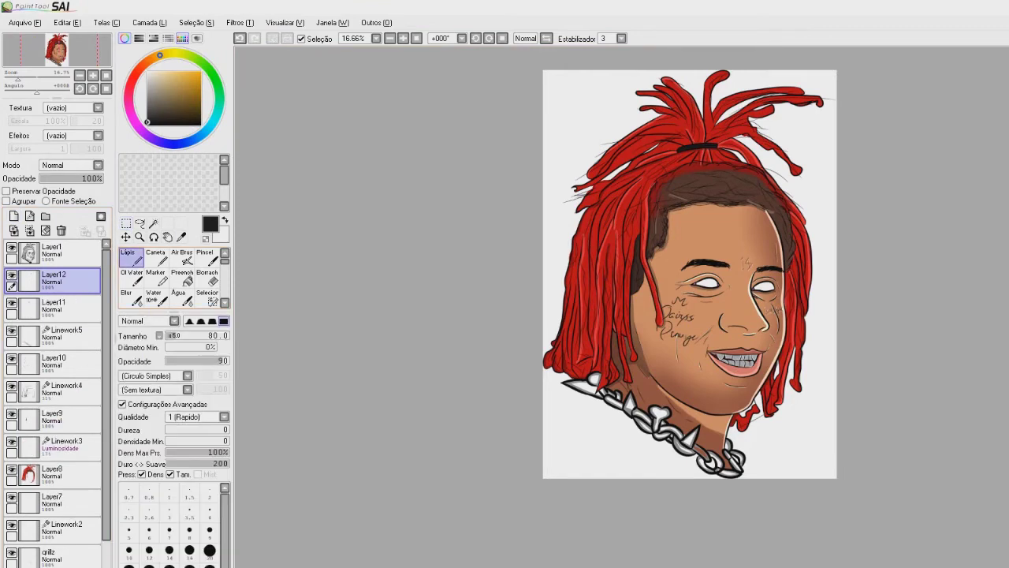
scroll(789, 312, up, 8)
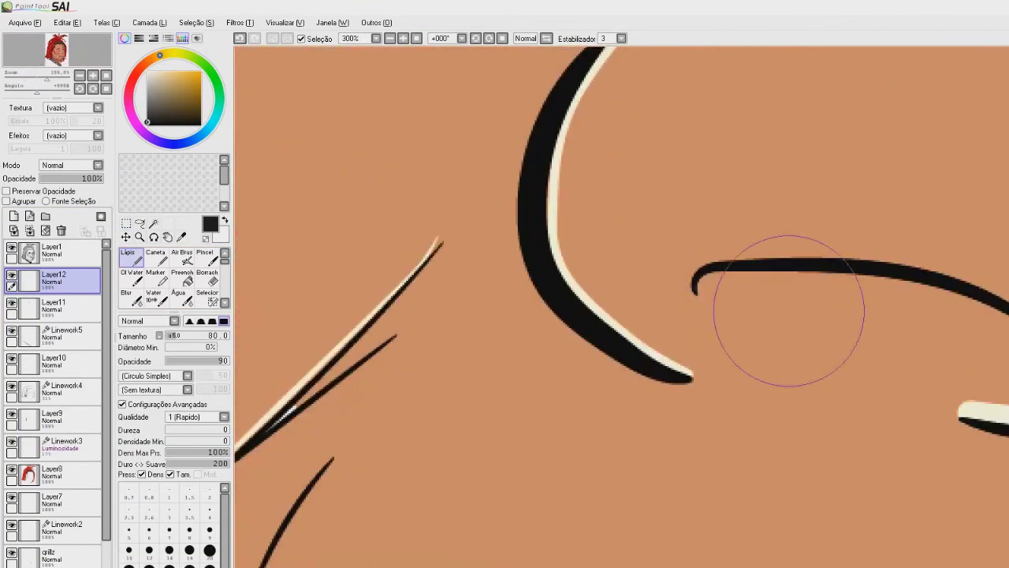
click(168, 550)
mouse_move(719, 289)
mouse_down()
mouse_move(776, 284)
mouse_move(727, 285)
mouse_move(757, 288)
mouse_move(769, 275)
mouse_move(734, 287)
mouse_move(749, 291)
mouse_move(763, 287)
mouse_move(729, 284)
mouse_move(740, 275)
mouse_move(829, 291)
mouse_move(821, 280)
mouse_move(900, 285)
mouse_move(836, 284)
mouse_move(885, 285)
mouse_move(919, 305)
mouse_move(883, 290)
mouse_move(954, 300)
mouse_up()
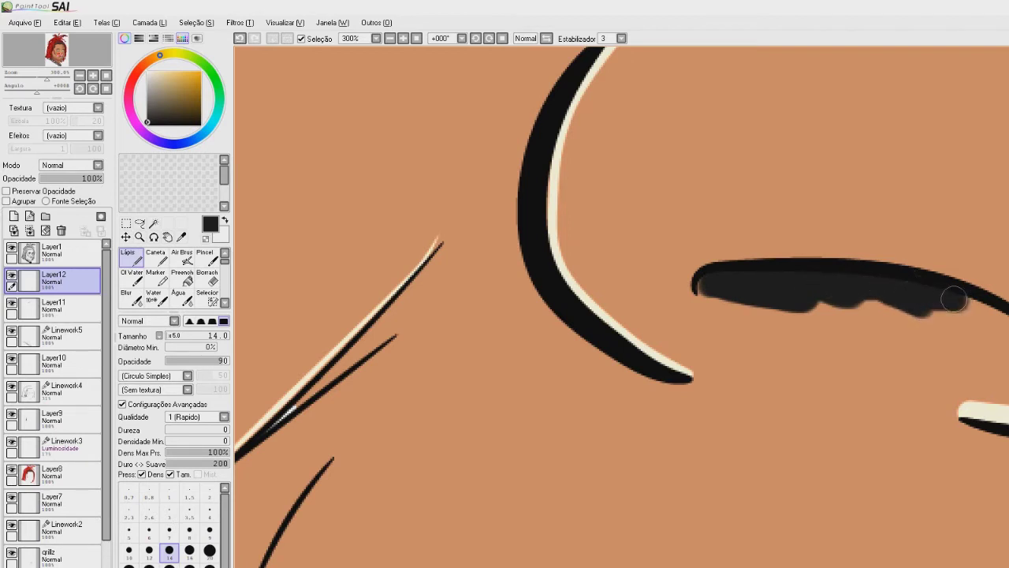
mouse_move(788, 285)
mouse_down()
mouse_move(839, 310)
mouse_move(1001, 338)
mouse_move(1000, 325)
mouse_move(918, 294)
mouse_move(835, 287)
mouse_move(1005, 324)
mouse_up()
scroll(986, 317, down, 6)
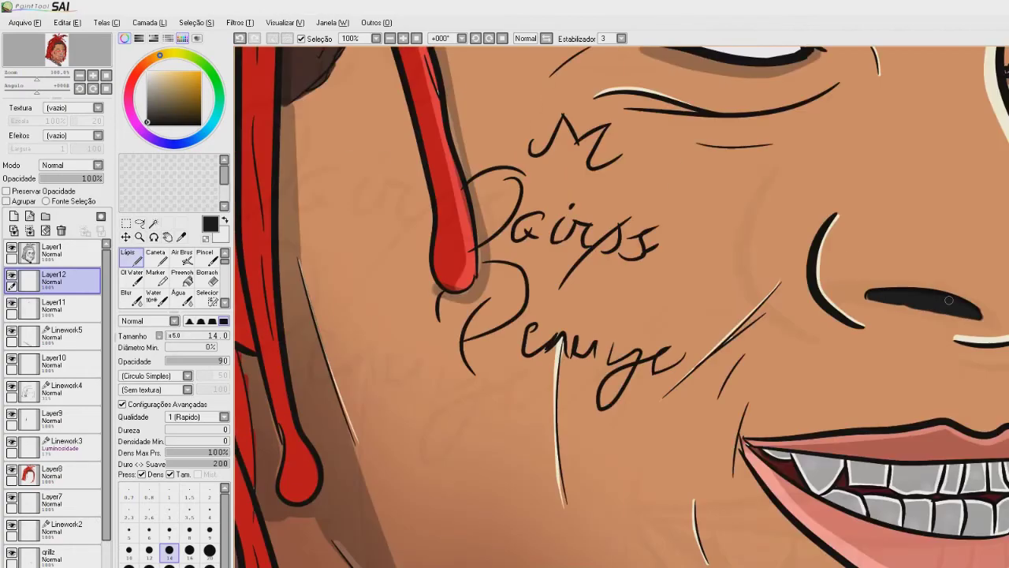
scroll(962, 315, up, 8)
mouse_move(795, 451)
mouse_down()
mouse_move(955, 368)
mouse_move(877, 375)
mouse_move(808, 416)
mouse_up()
scroll(807, 418, down, 6)
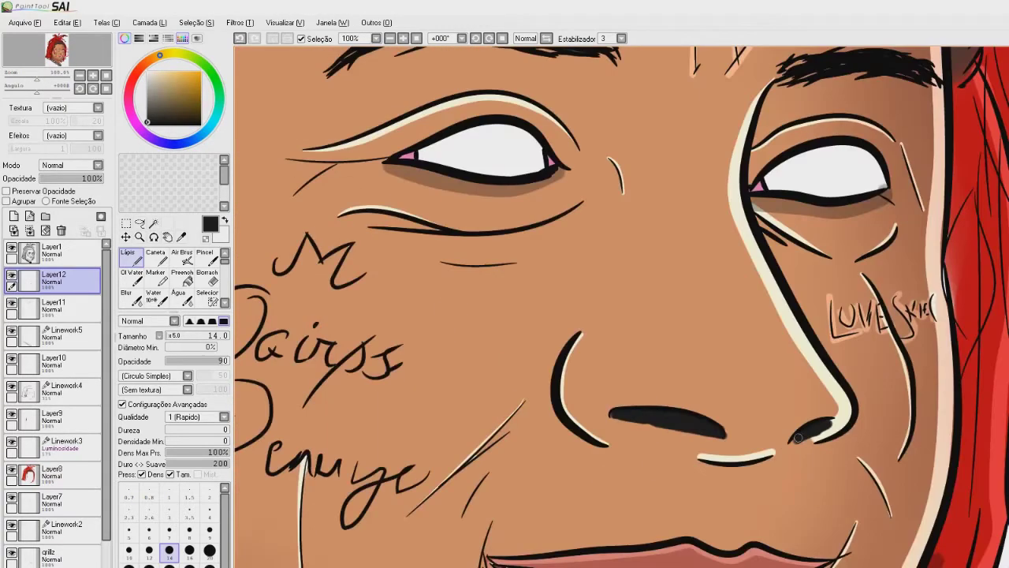
Step: Set the nostril layer's opacity to 44%
scroll(330, 311, up, 3)
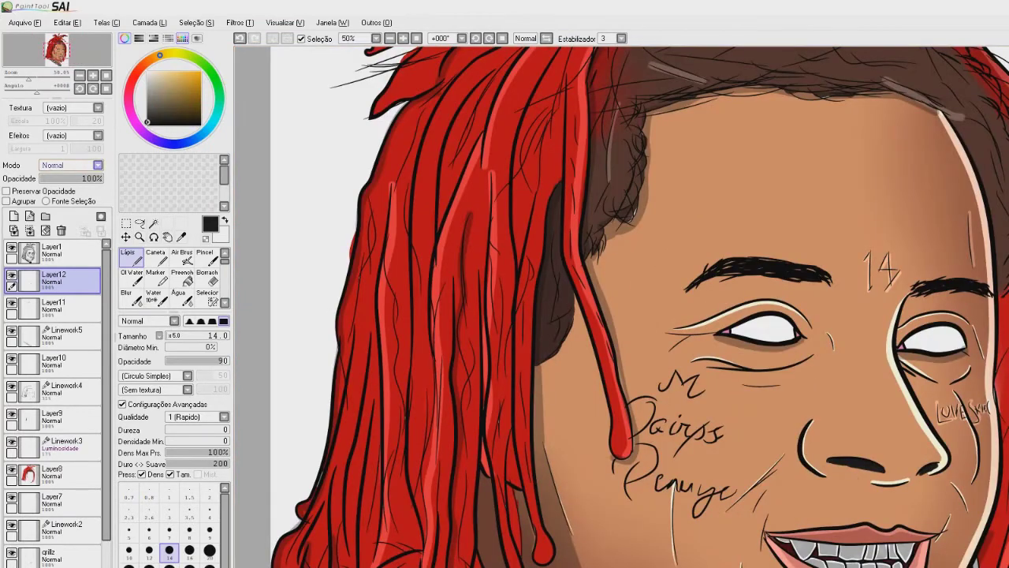
click(62, 179)
drag(66, 179, 68, 179)
scroll(400, 180, down, 1)
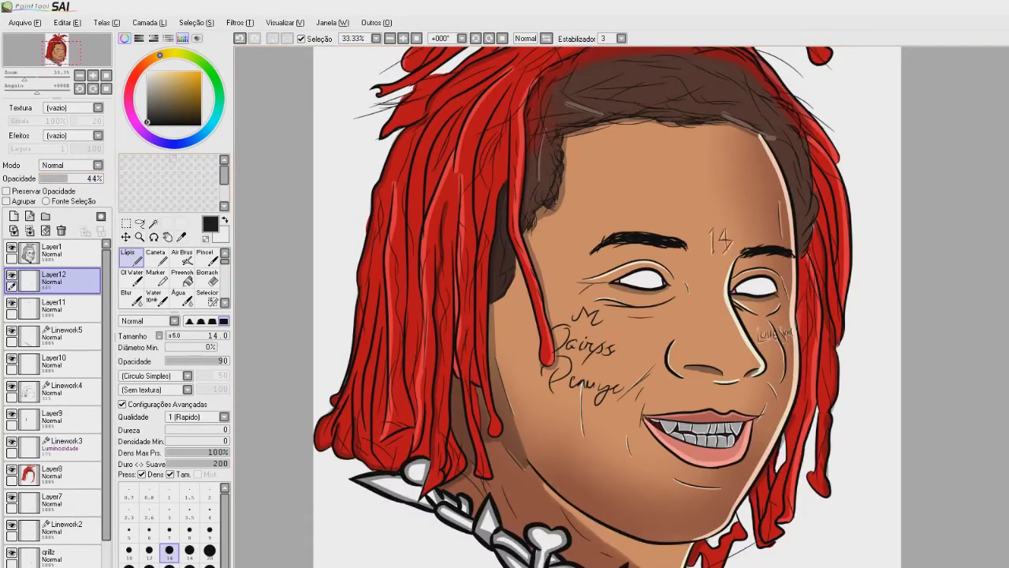
click(126, 223)
scroll(720, 116, down, 2)
drag(720, 116, 613, 261)
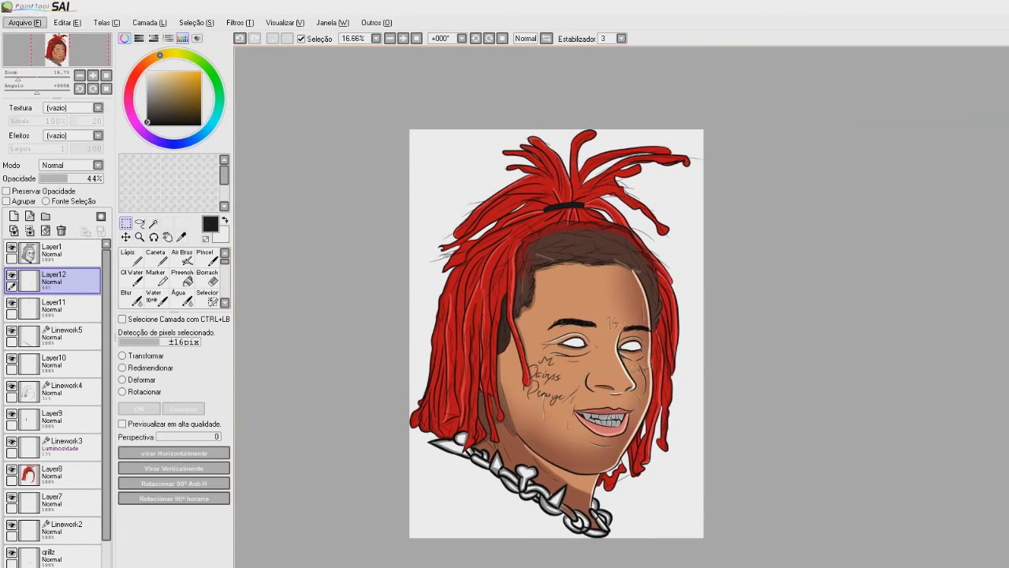
Step: Save a copy of the canvas to the desktop as a PNG named redd
click(25, 23)
click(47, 114)
scroll(233, 236, down, 1)
click(239, 285)
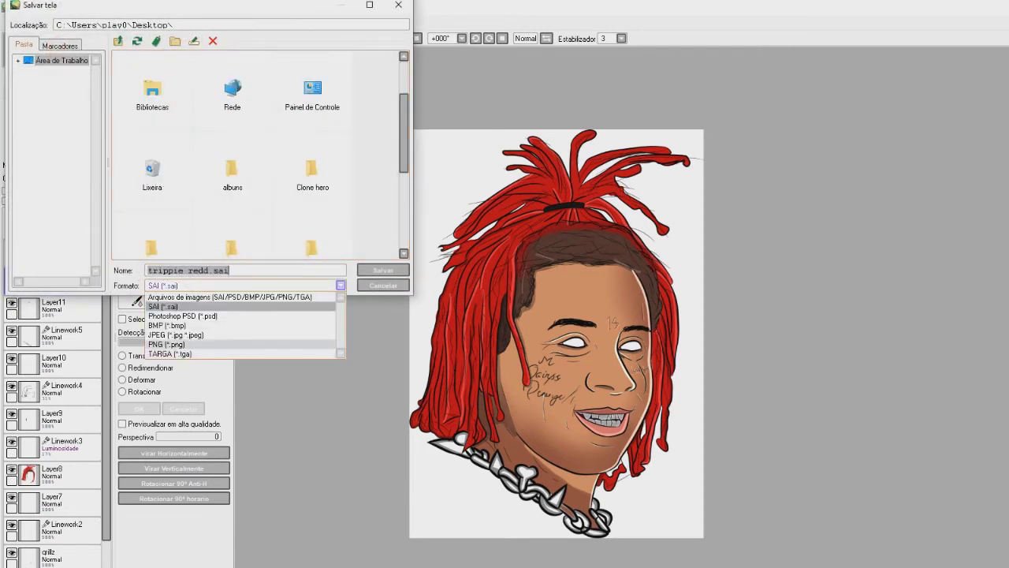
key(Down)
key(Down)
key(Down)
key(Down)
key(Return)
text(r)
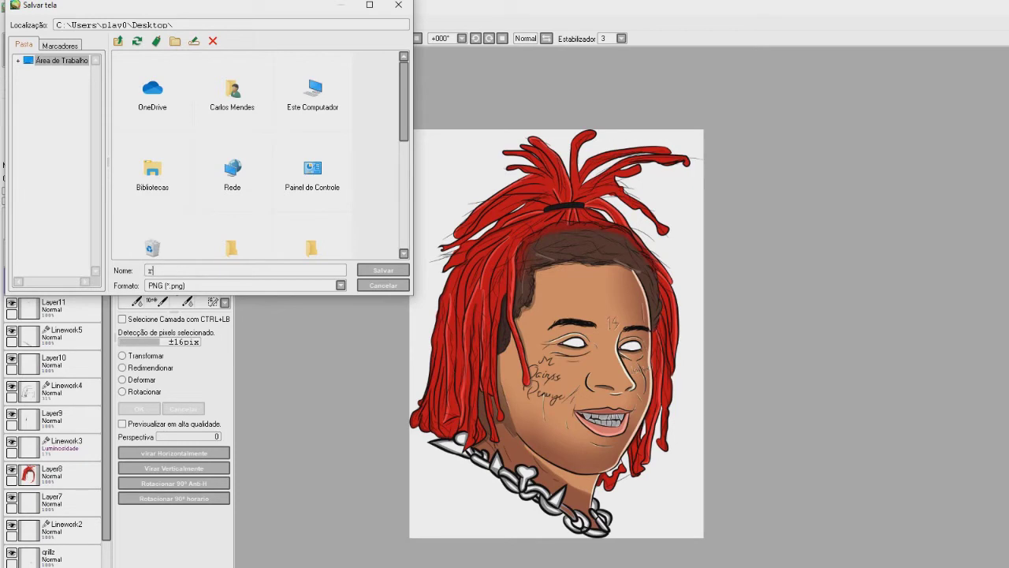
text(edd)
key(Return)
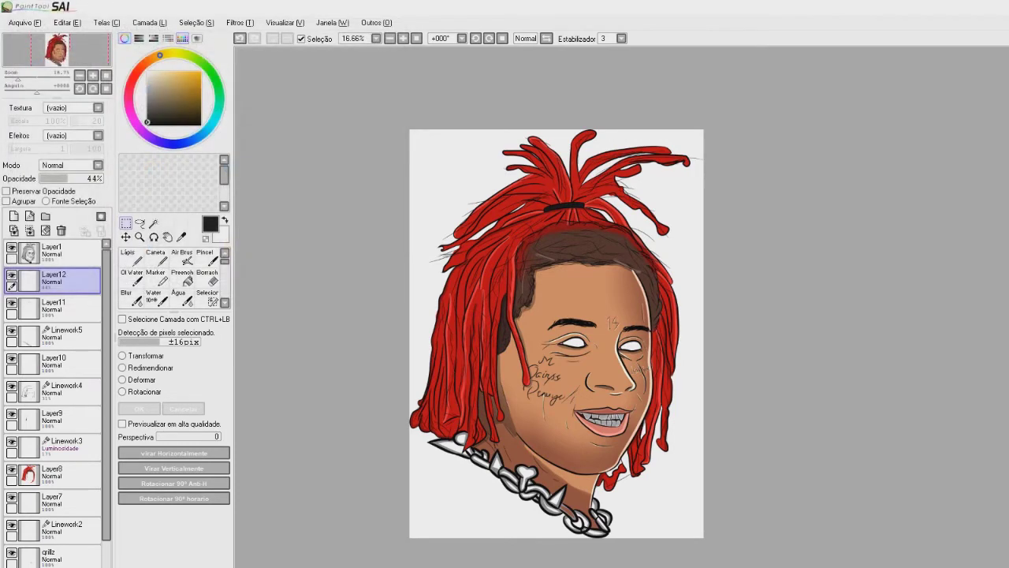
Step: Search the computer for Photoshop and launch Adobe Photoshop CC 2018
scroll(660, 320, down, 2)
scroll(655, 300, up, 3)
drag(579, 302, 657, 280)
scroll(649, 246, down, 1)
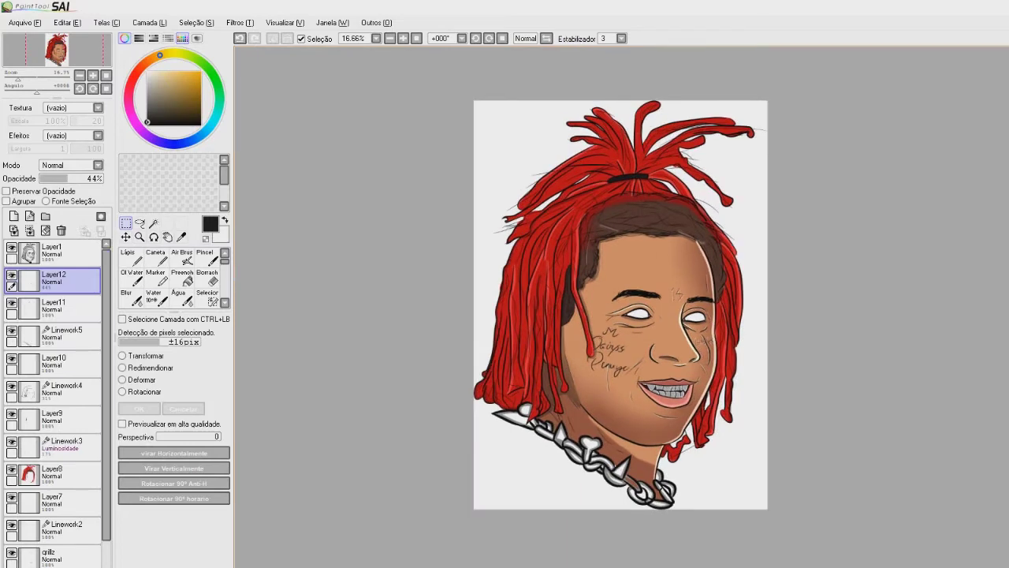
key(super)
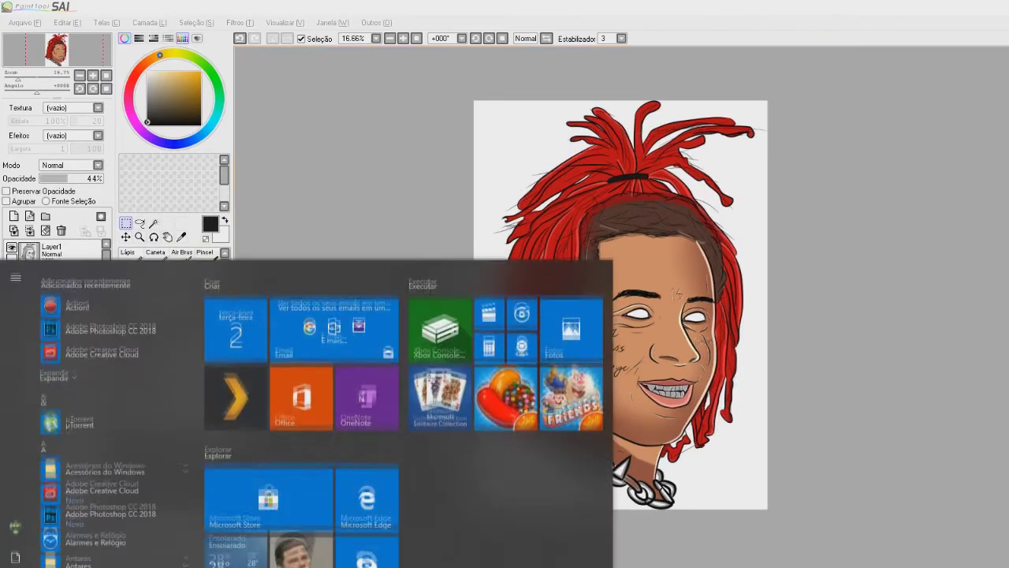
key(super)
text(photo)
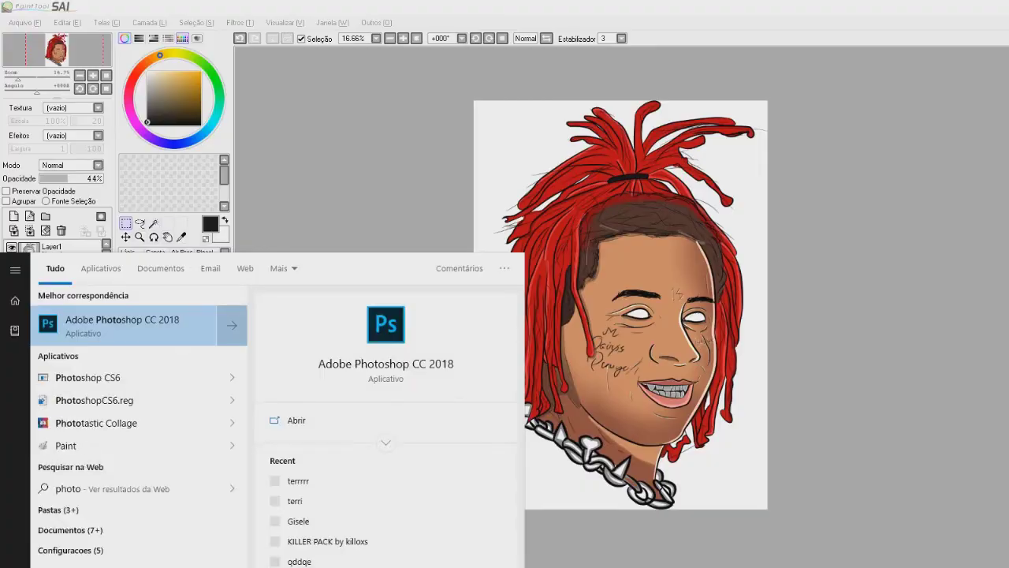
key(Return)
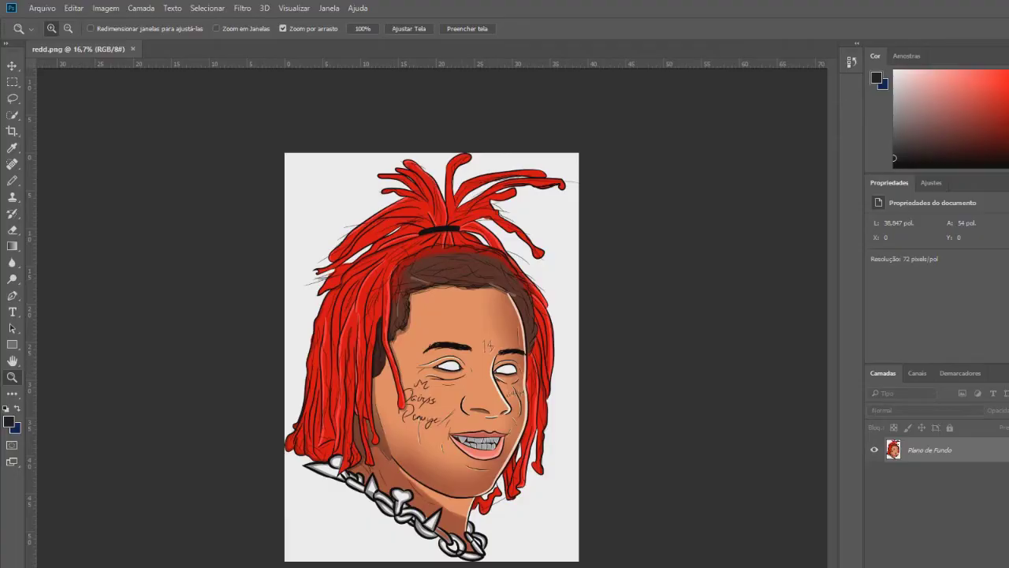
Step: Convert the locked background of redd.png into a regular layer with the default settings
double_click(938, 450)
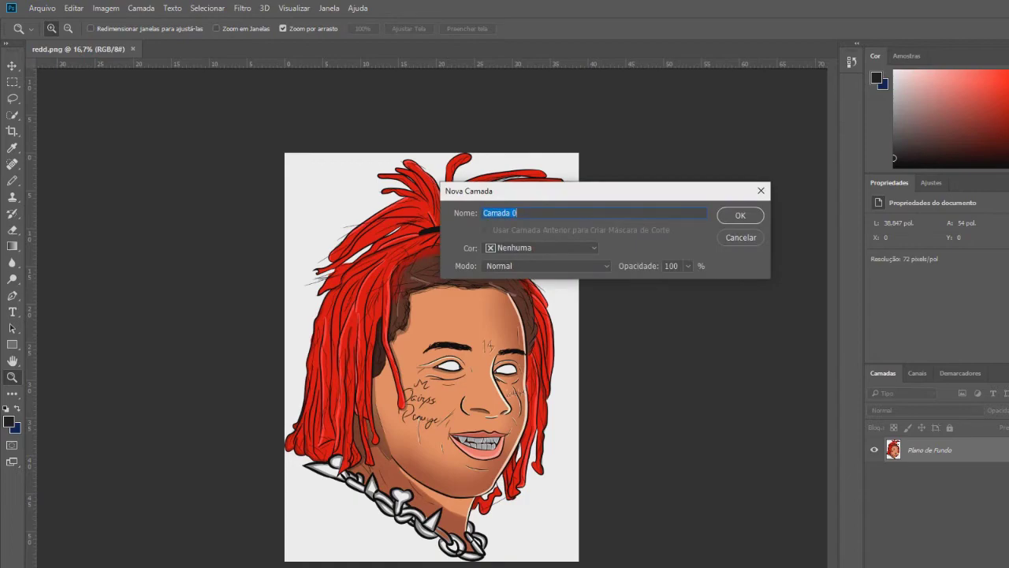
click(741, 215)
mouse_move(469, 287)
mouse_down()
mouse_move(497, 287)
mouse_move(455, 285)
mouse_move(478, 285)
mouse_up()
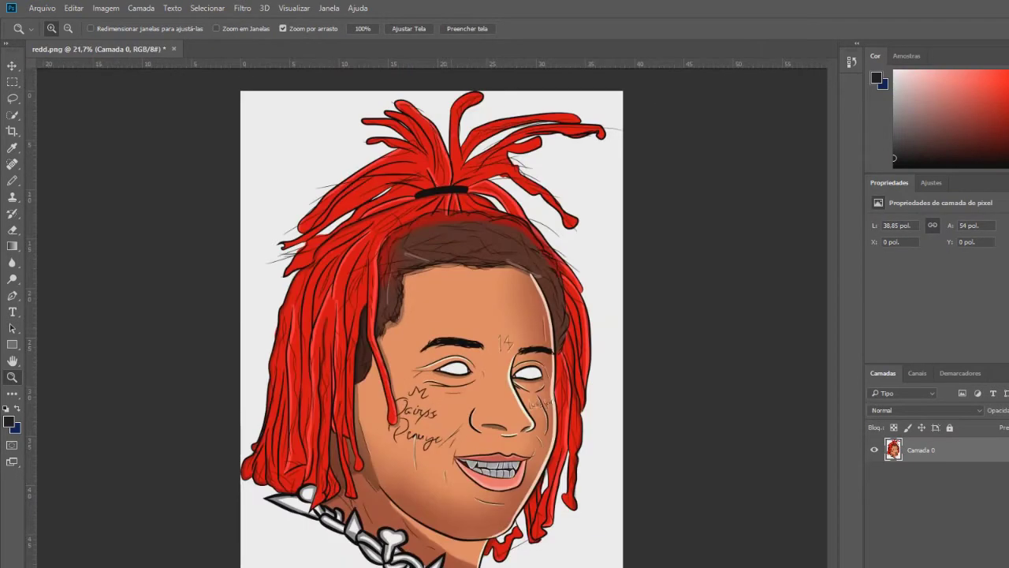
Step: Delete the white background areas around the head and between the dreadlocks with the Magic Wand at tolerance 32
key(w)
right_click(13, 115)
click(87, 127)
click(264, 118)
key(Delete)
click(601, 190)
key(Delete)
click(290, 541)
key(Delete)
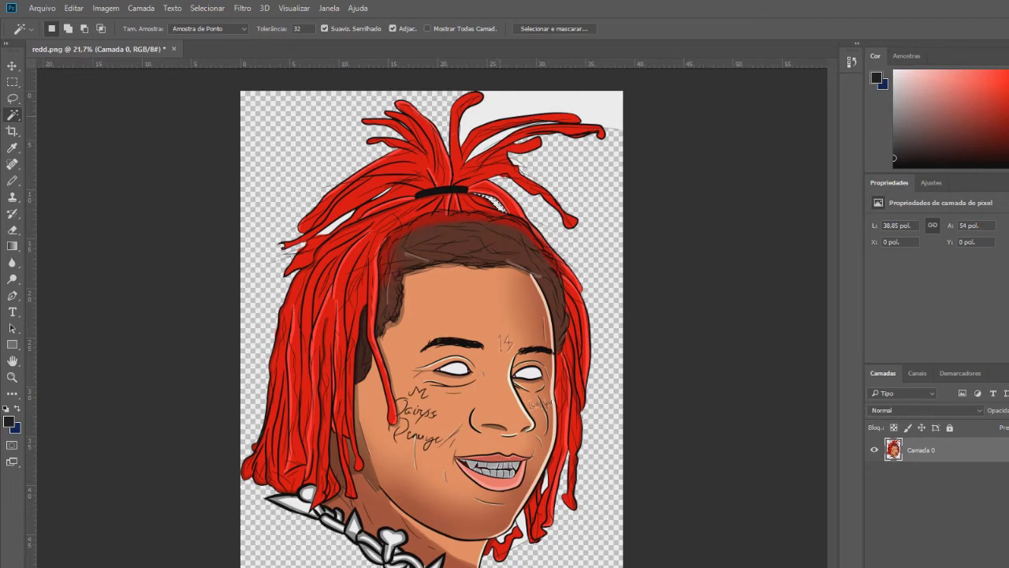
key(Delete)
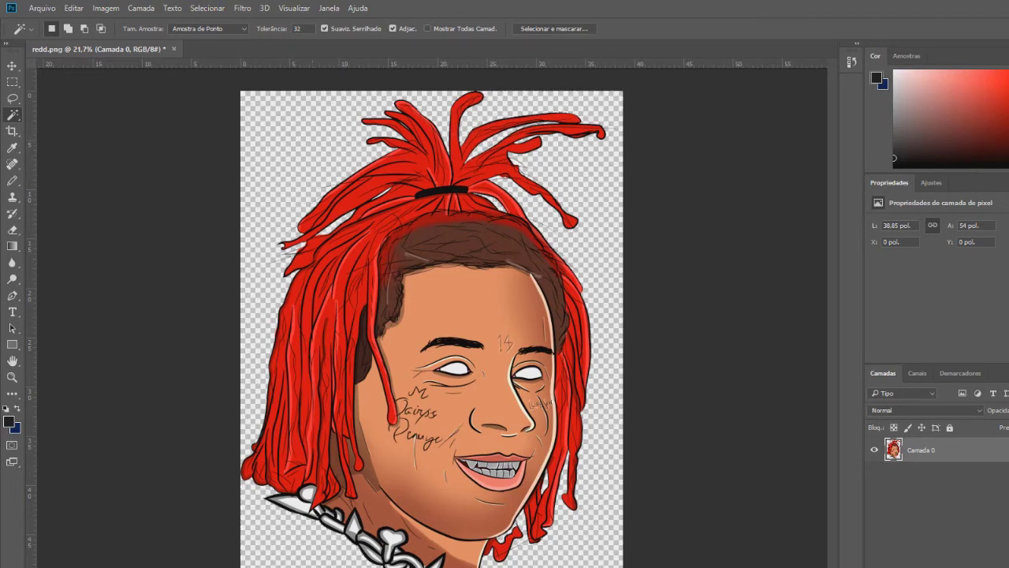
Step: Duplicate the portrait layer and scale the copy up to about 131%, repositioning it over the canvas
key(ctrl+j)
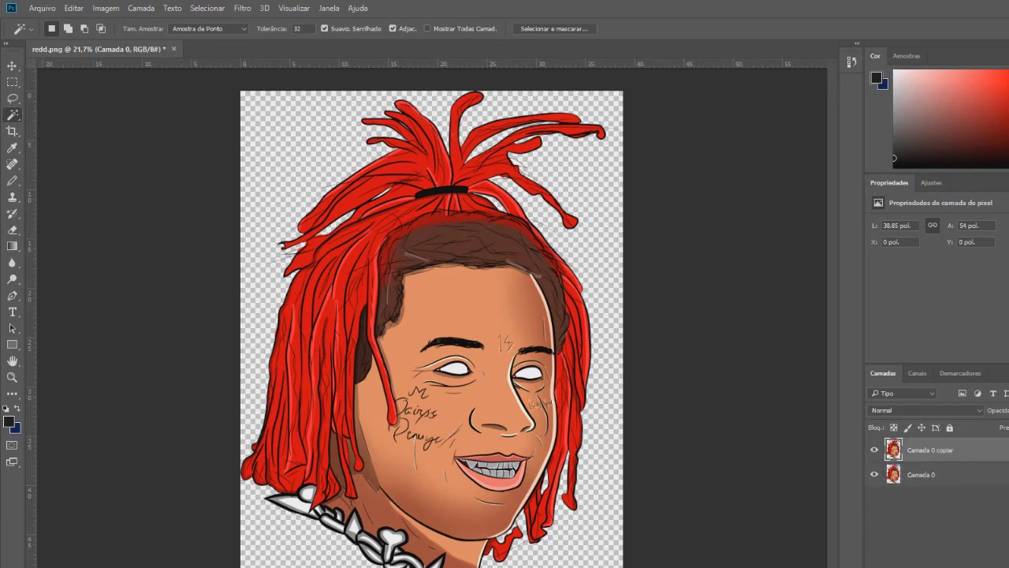
key(ctrl+t)
drag(623, 91, 828, 38)
drag(576, 221, 526, 257)
key(Return)
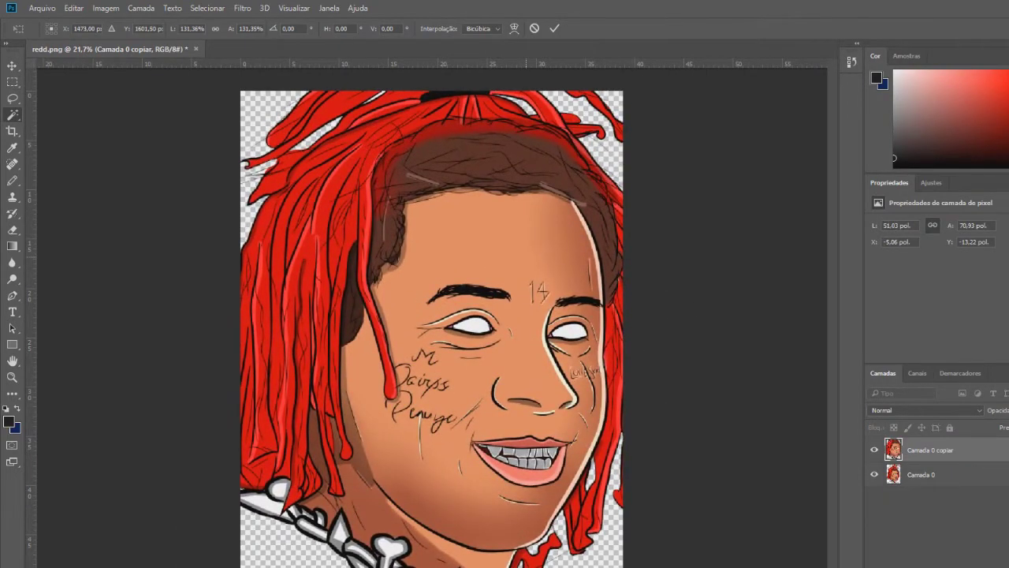
Step: Move the enlarged copy below the original portrait layer and apply a Motion Blur with angle 0 and distance 1084 pixels
drag(931, 451, 931, 488)
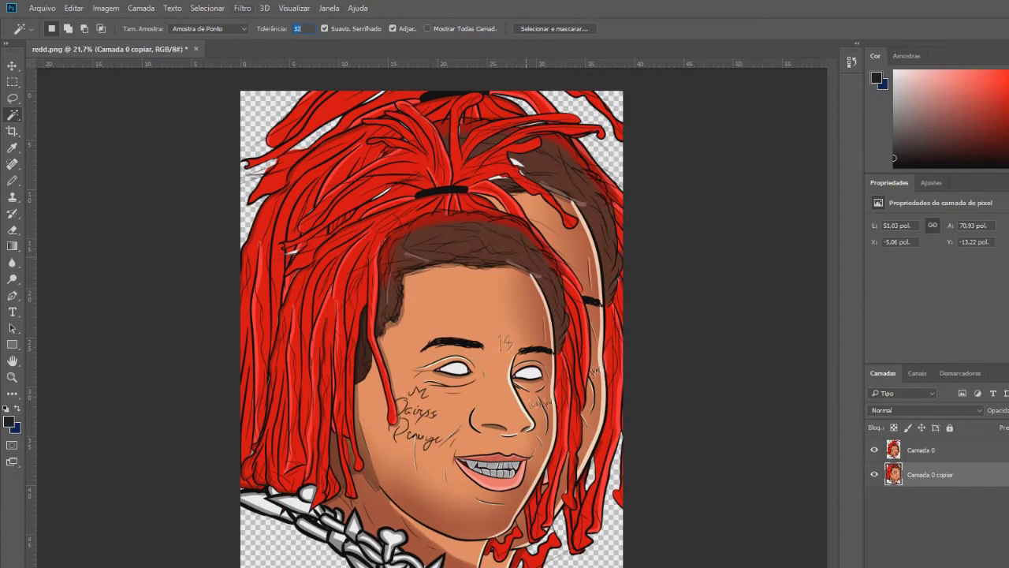
click(242, 8)
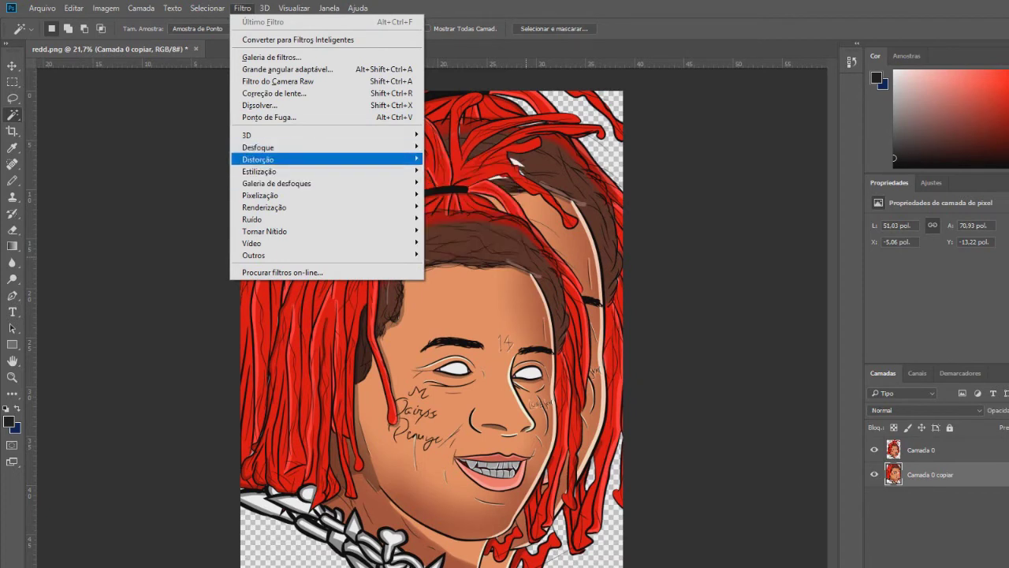
mouse_move(331, 148)
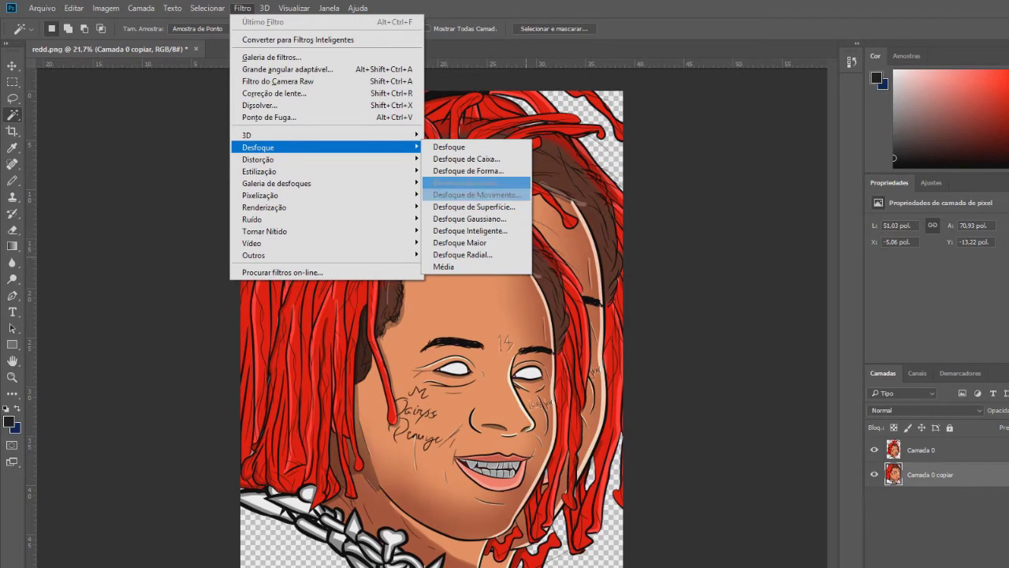
click(476, 194)
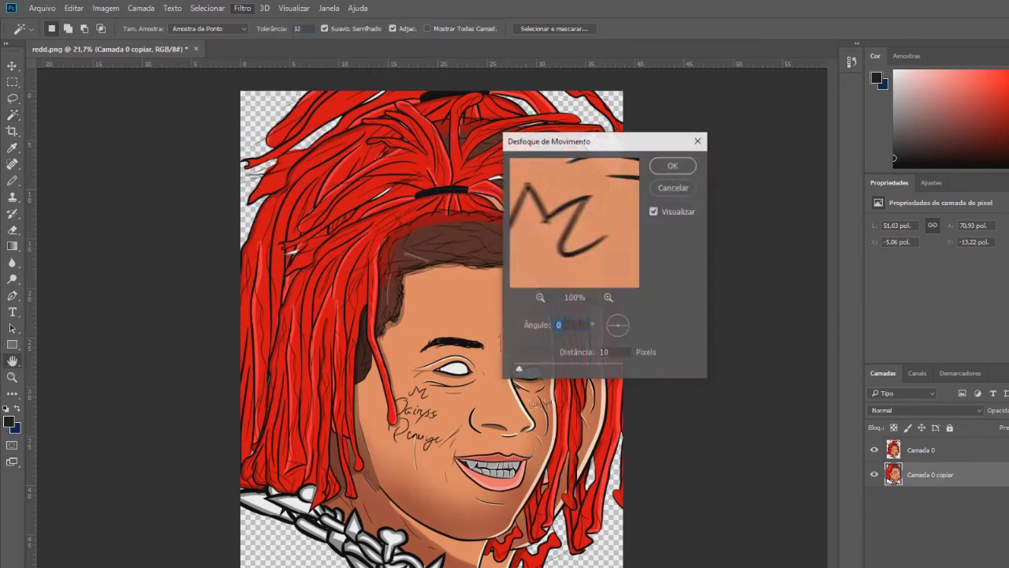
drag(552, 142, 747, 137)
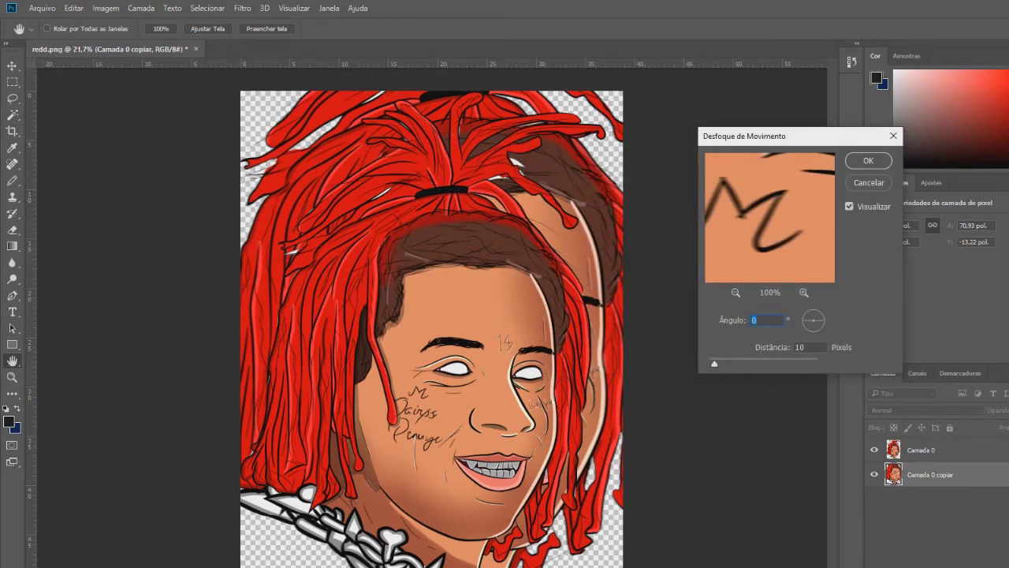
drag(734, 363, 799, 363)
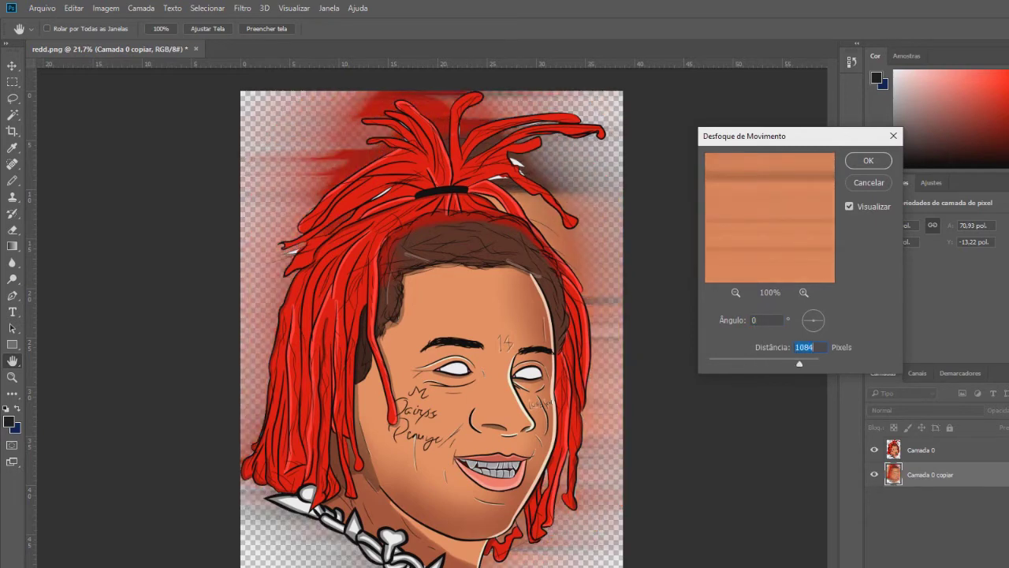
key(Return)
key(w)
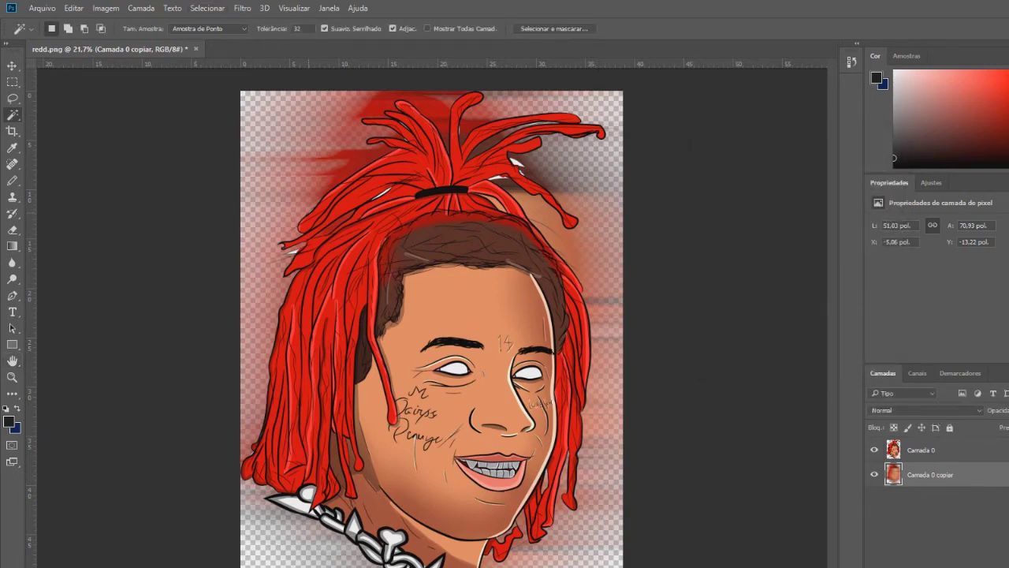
Step: Shift the blurred copy downward and slightly left behind the portrait so its streaks fill the background
key(v)
drag(377, 185, 377, 201)
key(ctrl+z)
drag(446, 140, 414, 220)
key(ctrl+z)
ctrl+click(438, 118)
drag(414, 220, 426, 226)
click(1008, 410)
drag(1008, 427, 1008, 426)
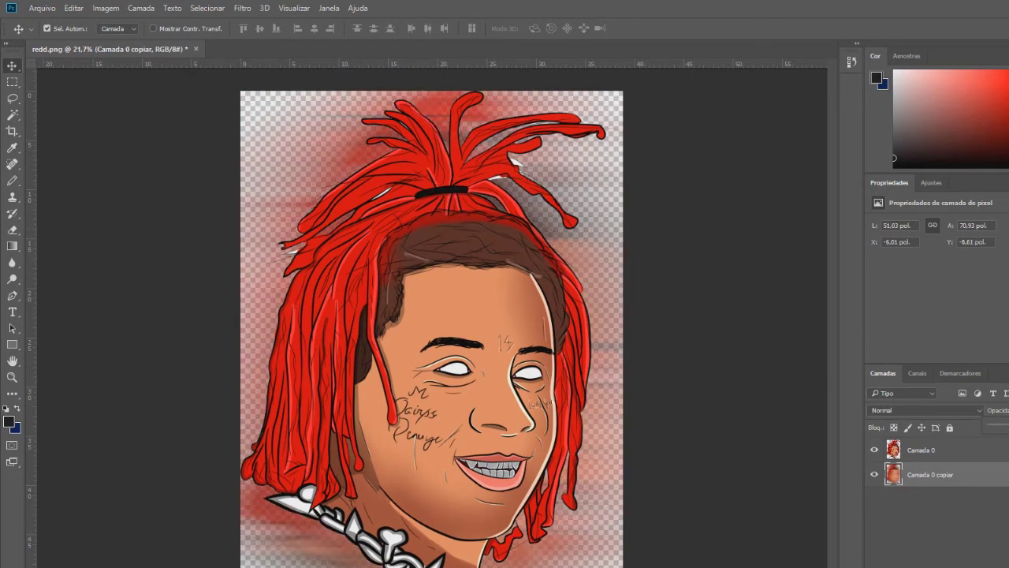
click(699, 391)
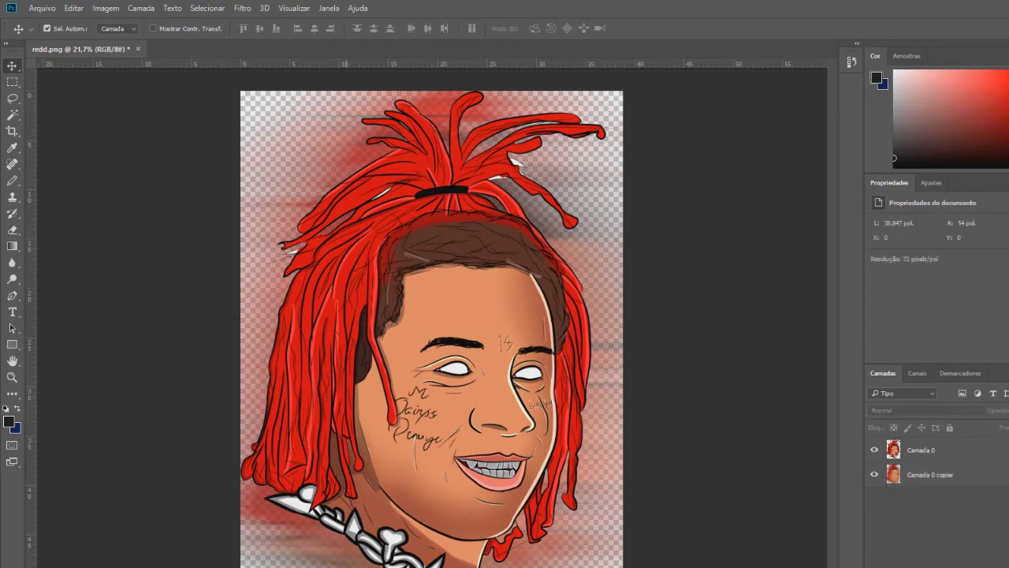
Step: Add a new empty layer and place it below the blurred copy at the bottom of the stack
click(12, 345)
click(931, 475)
click(931, 522)
key(ctrl+shift+alt+n)
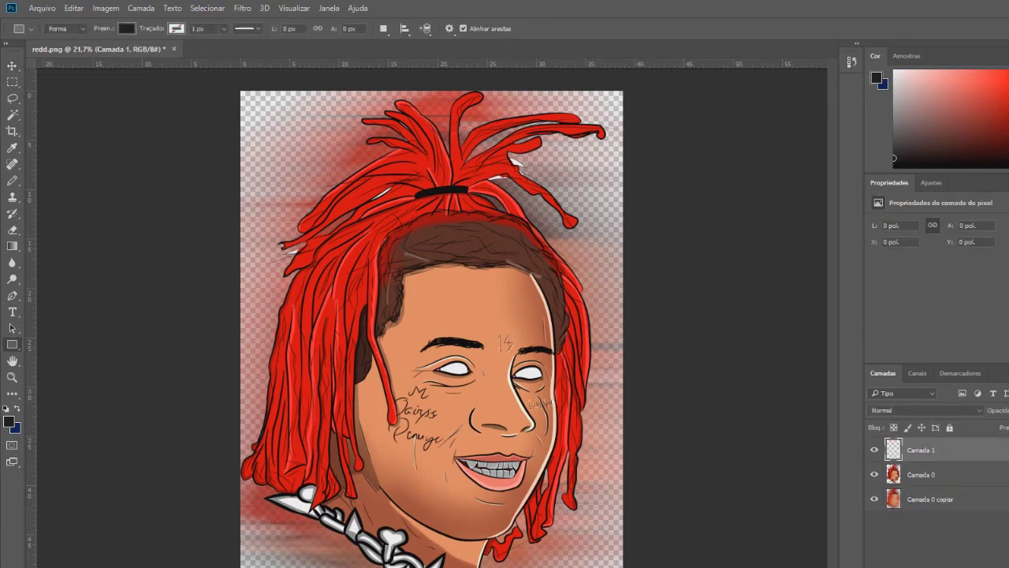
drag(930, 450, 930, 520)
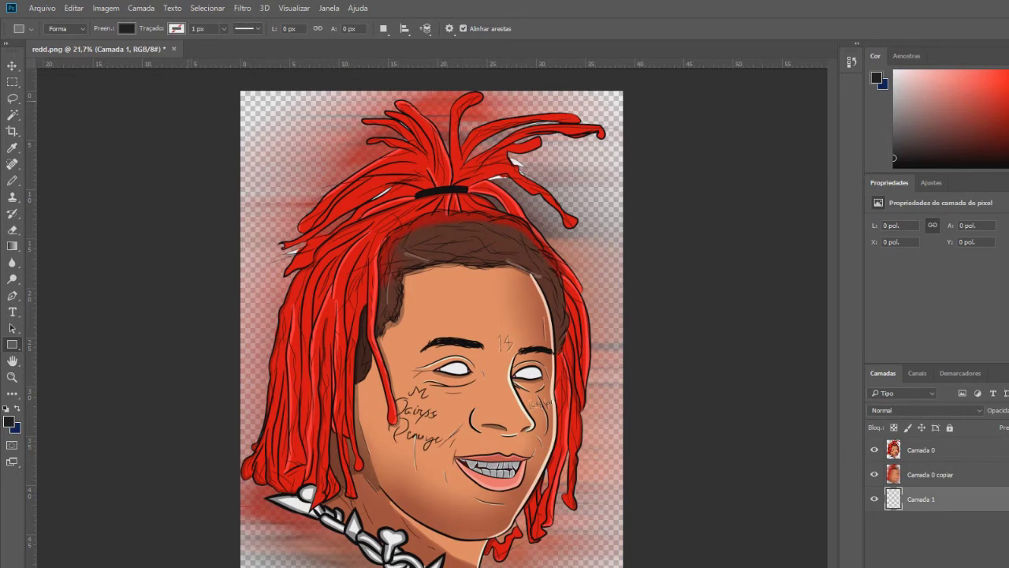
drag(215, 83, 473, 356)
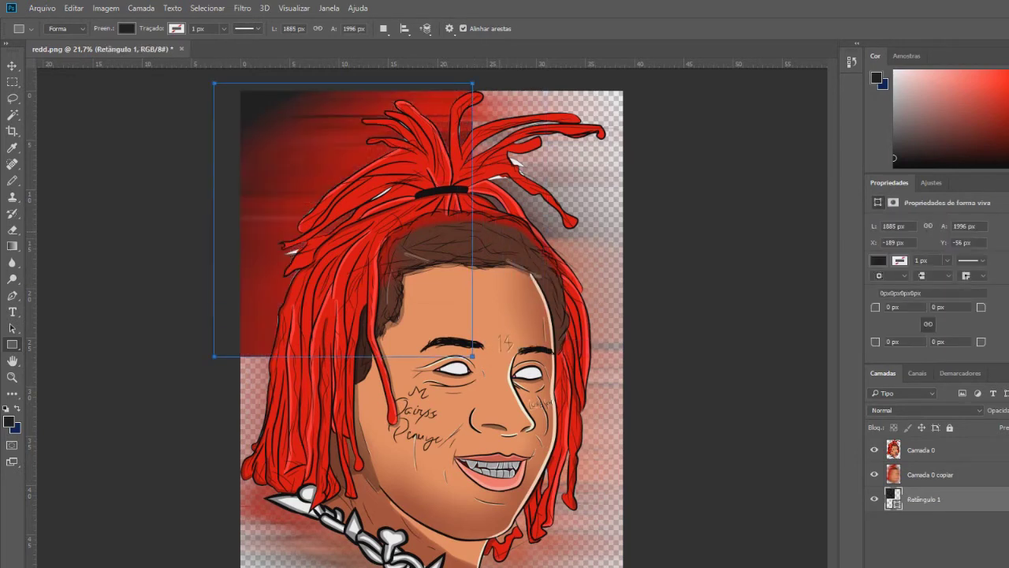
key(ctrl+alt+z)
key(ctrl+alt+z)
Step: Choose a dark red and draw a rectangle of about 3706 × 4230 px covering the canvas behind the blurred copy
drag(1007, 103, 1008, 115)
drag(221, 85, 730, 567)
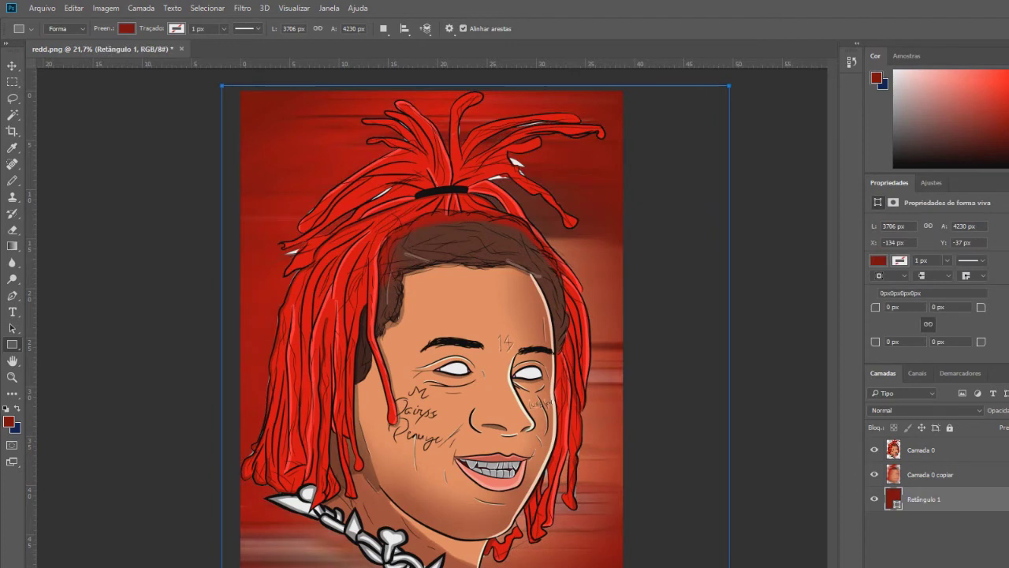
Step: Delete the leftover white patches between the dreadlocks on the left side of the portrait layer with the Magic Wand
click(938, 450)
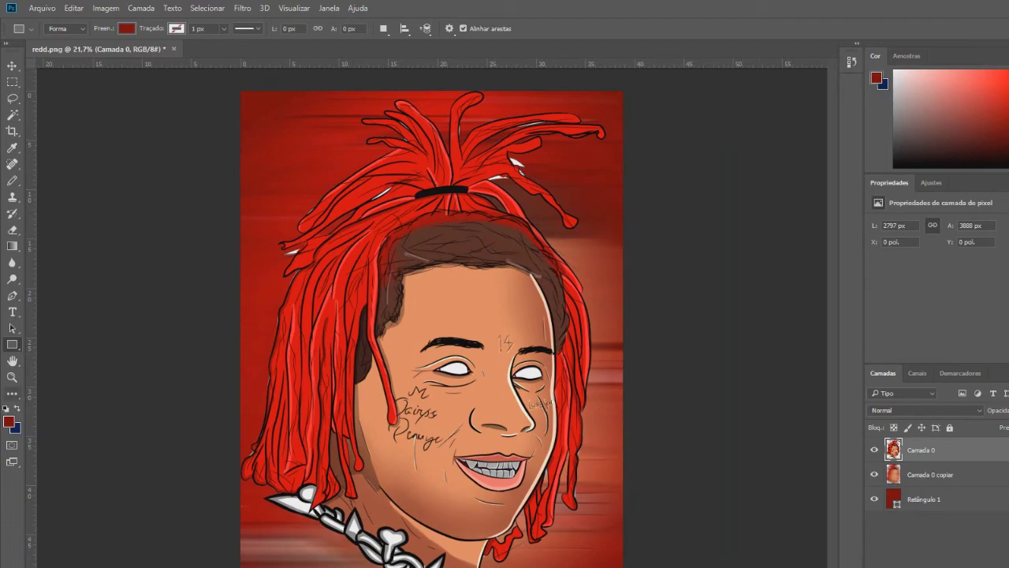
click(12, 377)
drag(298, 269, 317, 510)
click(12, 115)
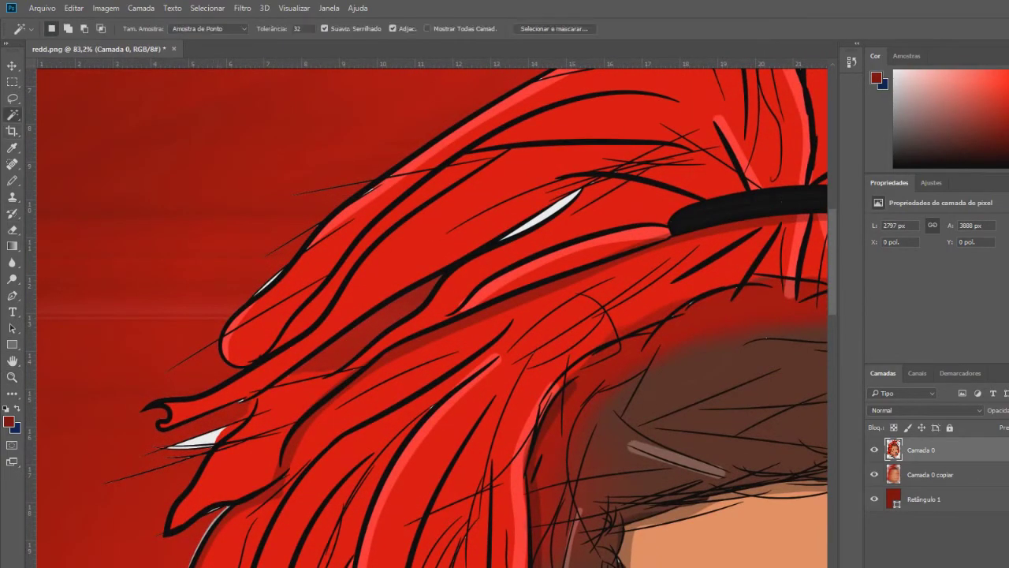
click(197, 436)
click(554, 209)
key(Delete)
click(269, 283)
key(Delete)
click(191, 447)
Step: Delete the remaining white patches beside the upper right dreadlocks with the Magic Wand and clear the selection
drag(741, 315, 130, 414)
click(369, 263)
click(373, 257)
key(Delete)
click(459, 205)
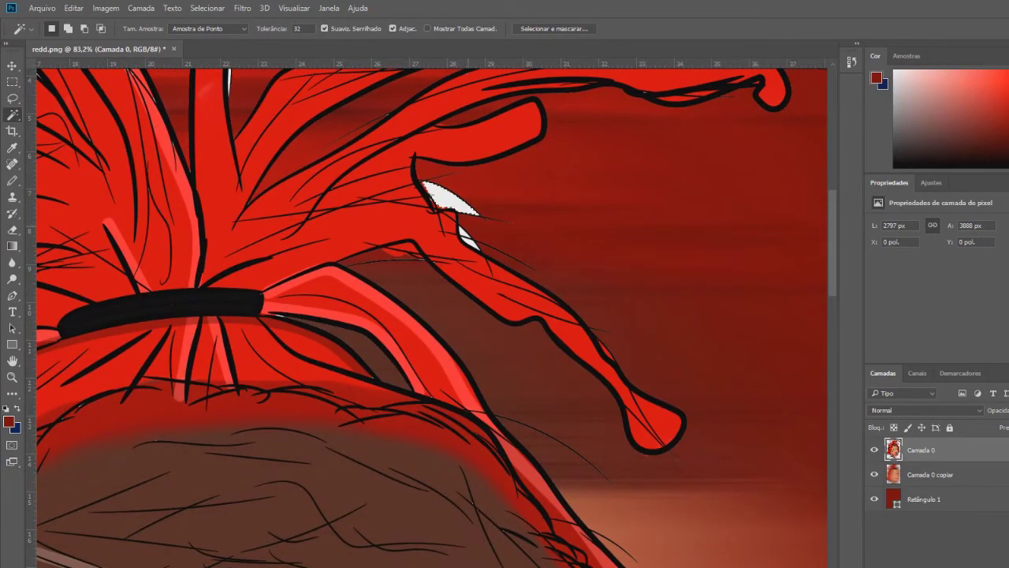
key(Delete)
click(467, 241)
key(Delete)
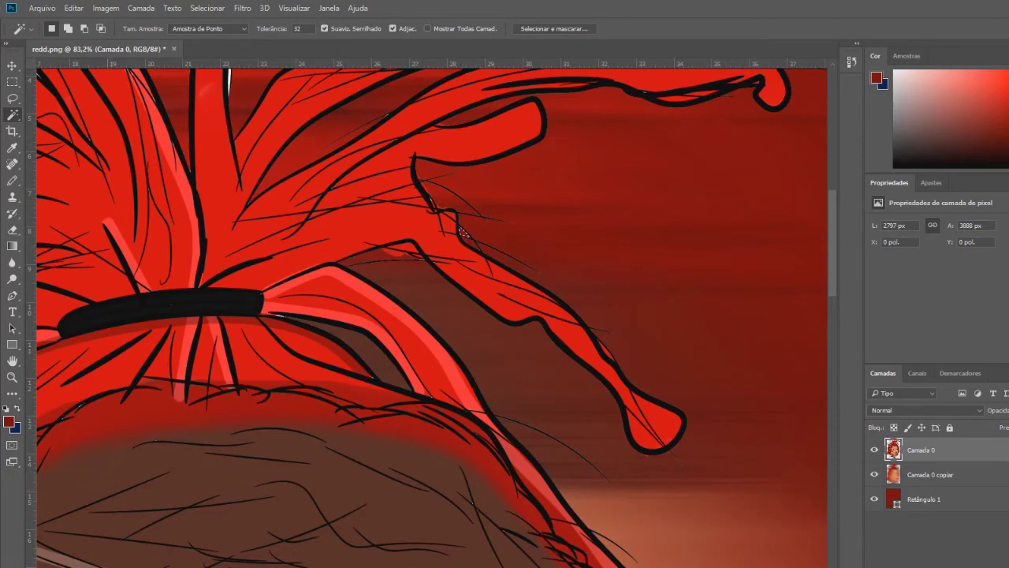
key(m)
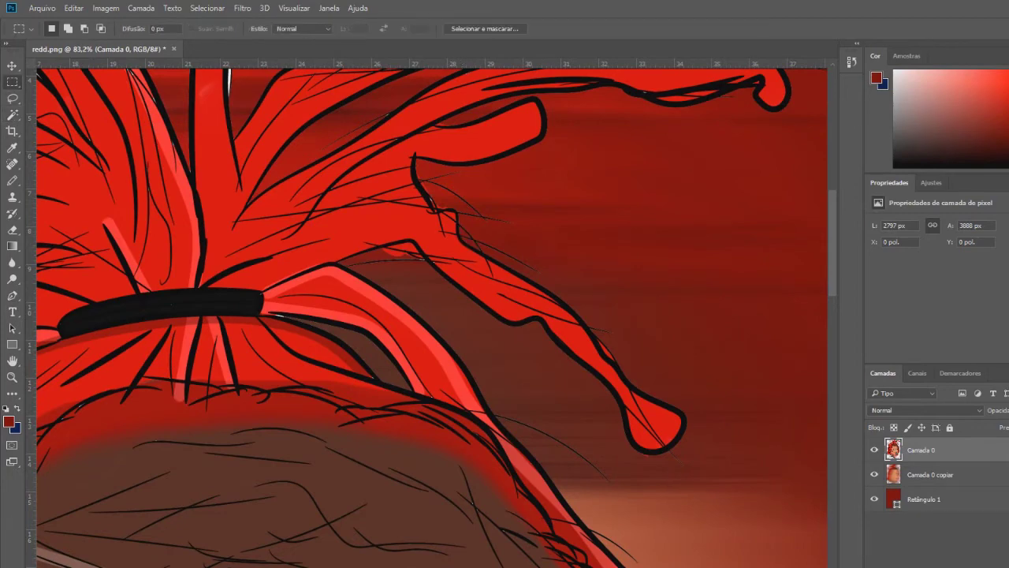
click(12, 377)
mouse_move(520, 370)
mouse_down()
mouse_move(410, 369)
mouse_move(514, 379)
mouse_up()
key(v)
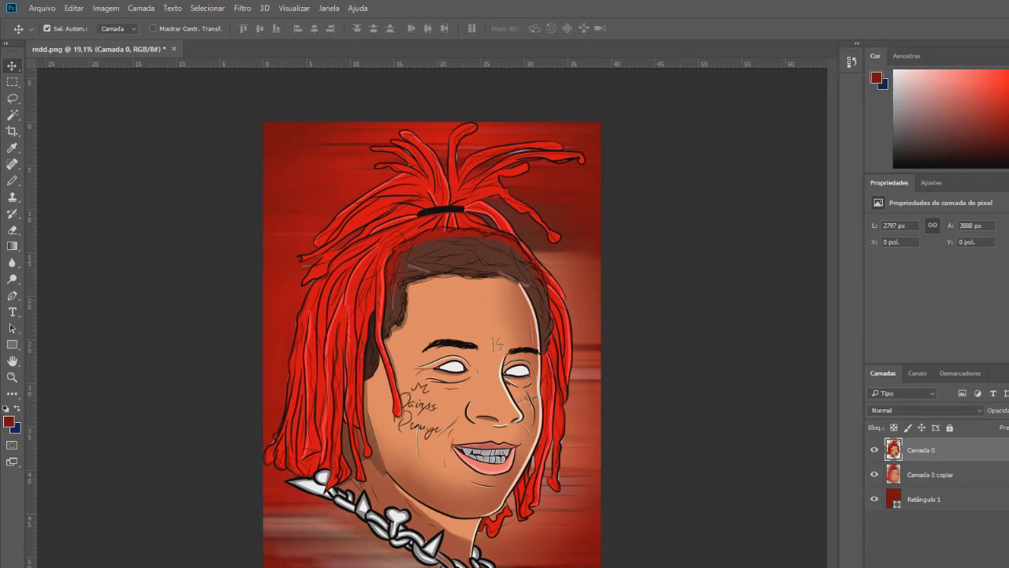
Step: Add a new layer above the portrait and choose a bright red foreground colour for the eyes
key(ctrl+shift+alt+n)
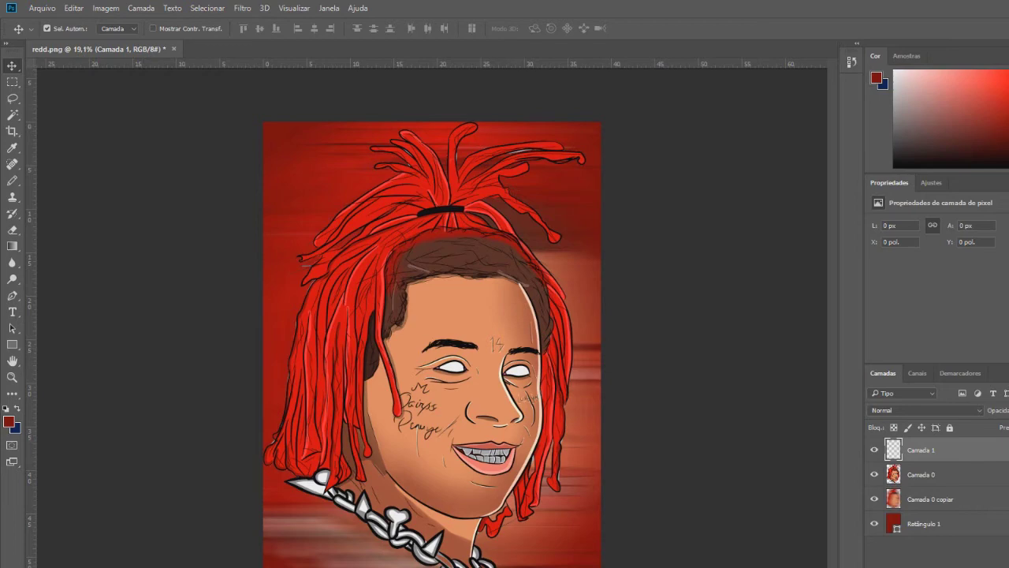
click(1007, 77)
click(12, 377)
drag(485, 372, 521, 355)
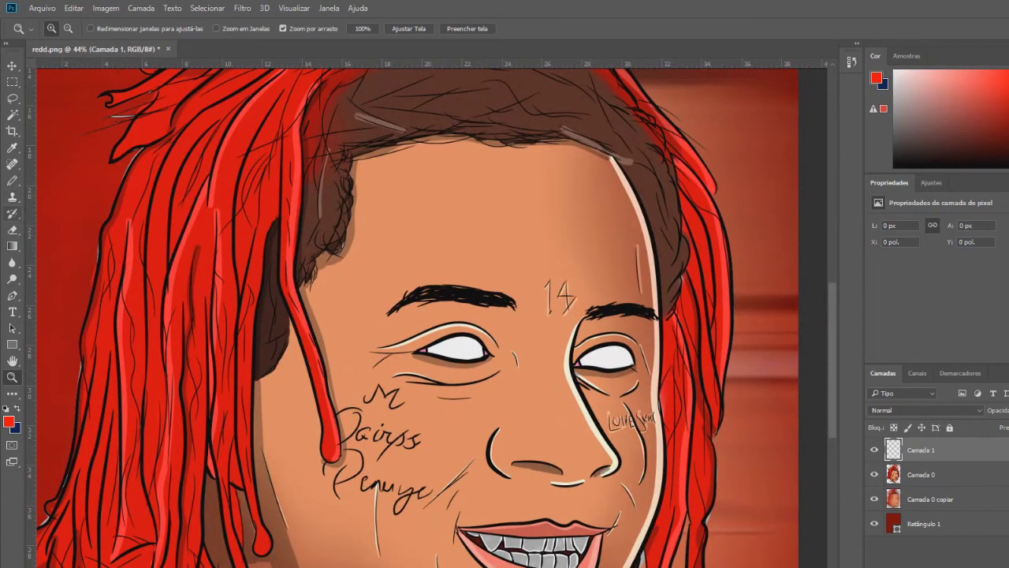
Step: Set up the Brush tool with the soft round tip at 473 px and 0% hardness
click(12, 213)
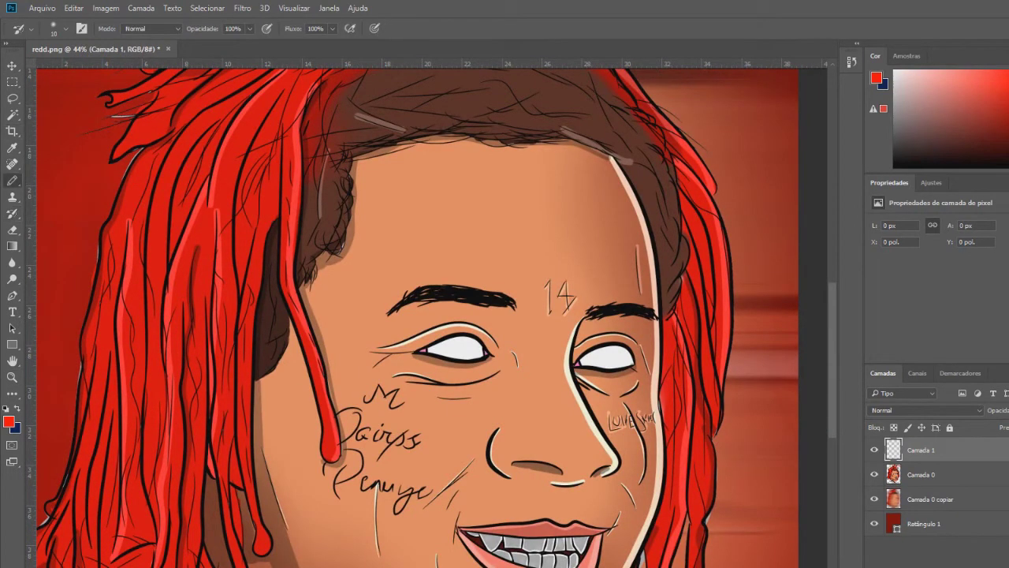
right_click(12, 179)
click(75, 180)
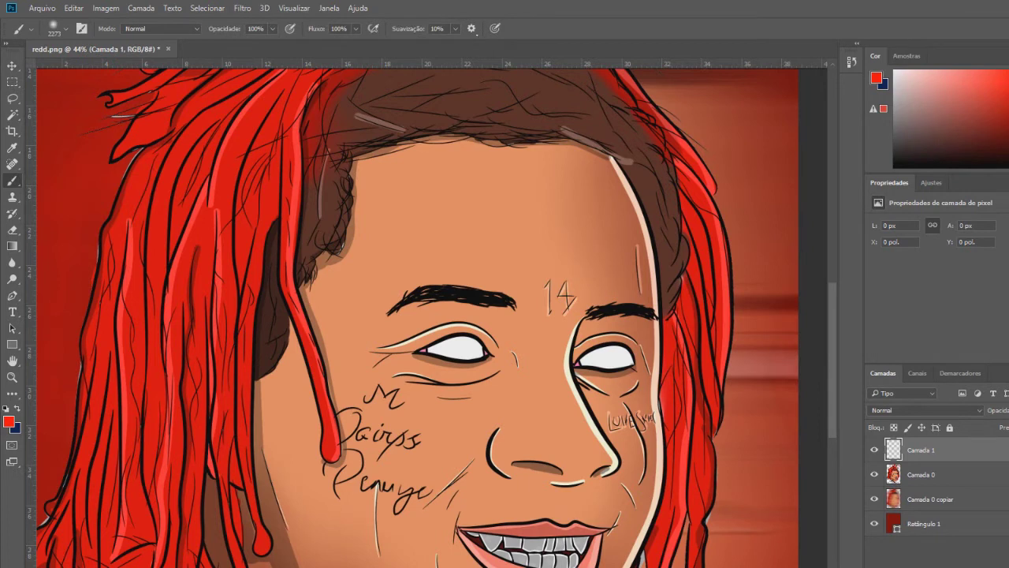
click(66, 29)
click(116, 69)
drag(116, 69, 145, 69)
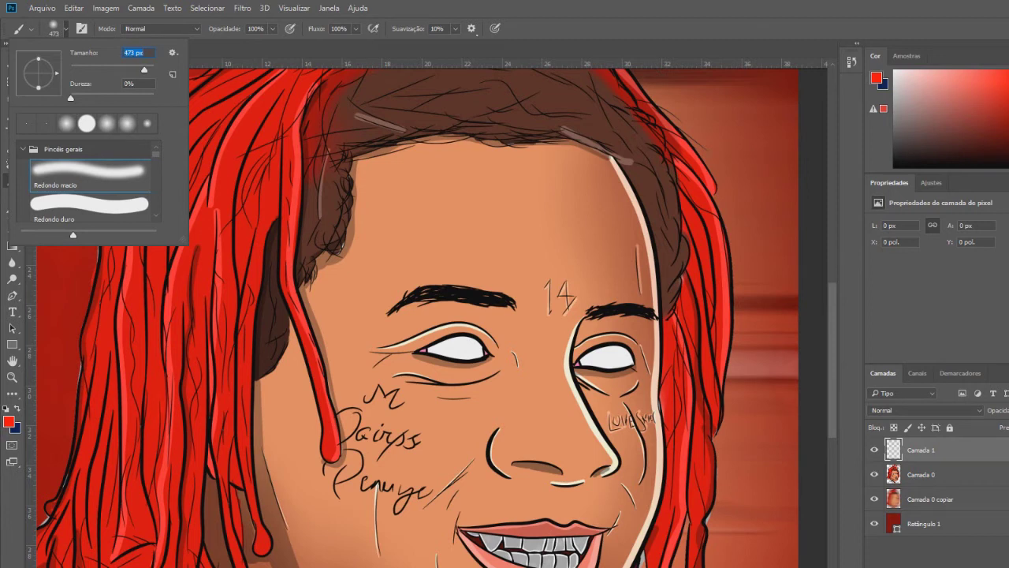
Step: Paint a large soft bright red spot over each eye on the new layer
click(455, 353)
mouse_move(455, 351)
mouse_down()
mouse_move(457, 343)
mouse_move(434, 347)
mouse_up()
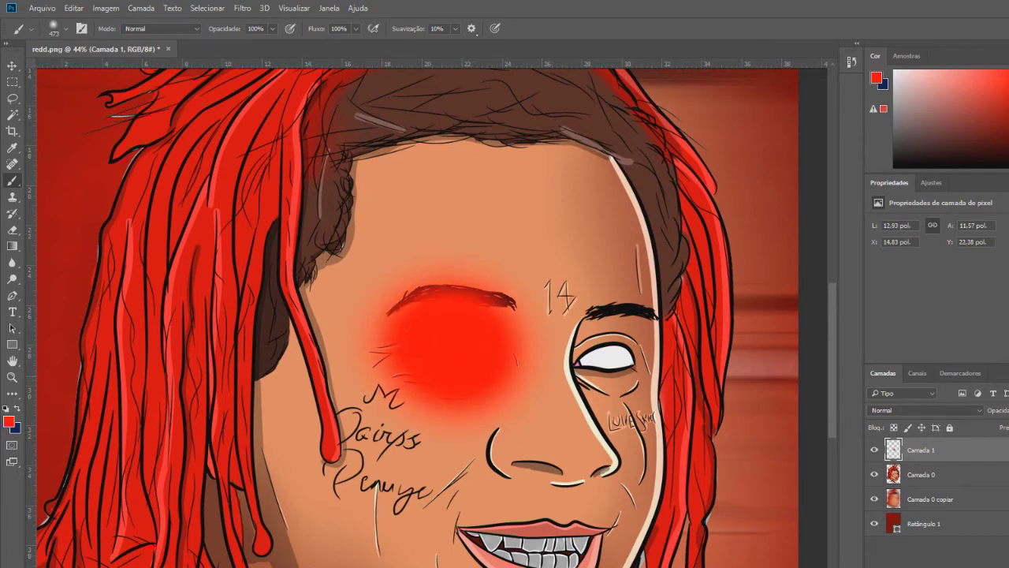
drag(607, 347, 615, 355)
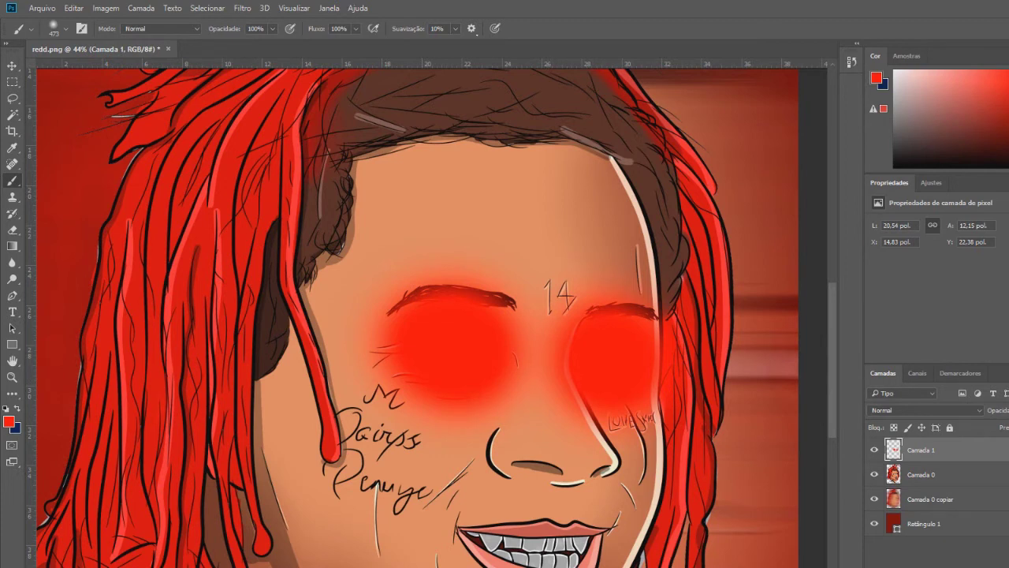
Step: Try the darkening blend modes on the red eye layer, from Dissolver through to Superexposição Linear
click(924, 411)
click(922, 422)
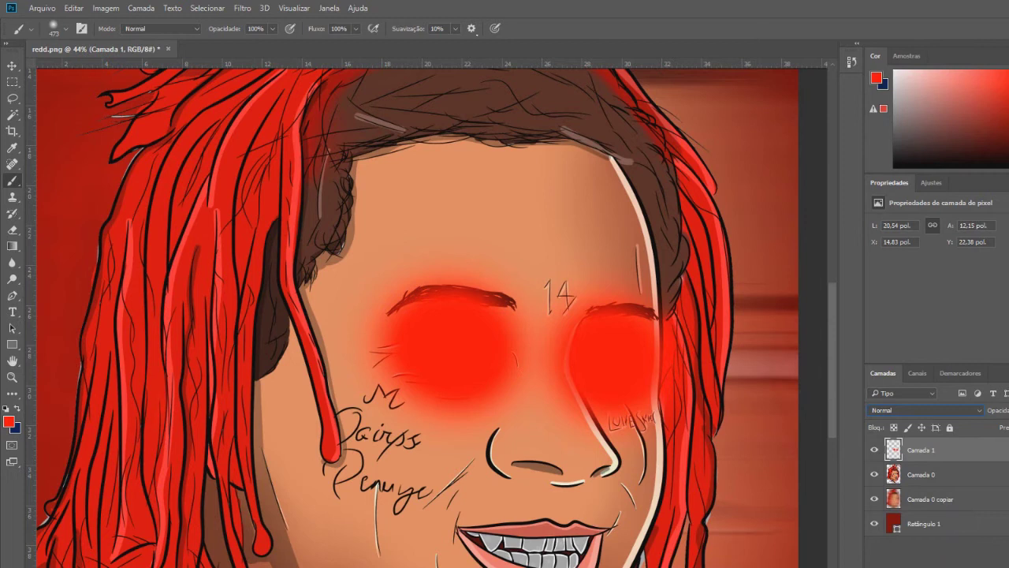
click(926, 410)
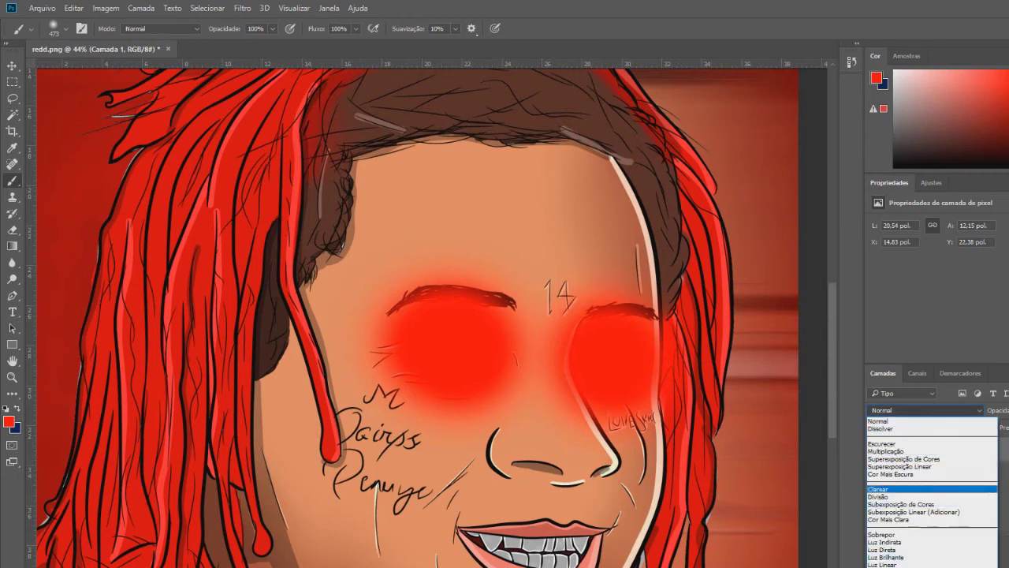
key(Down)
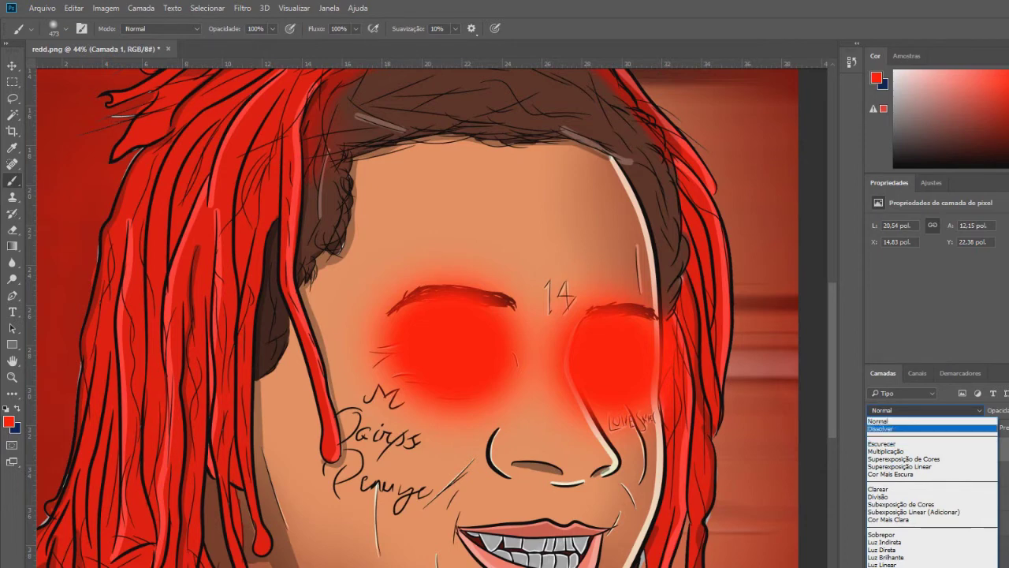
key(Return)
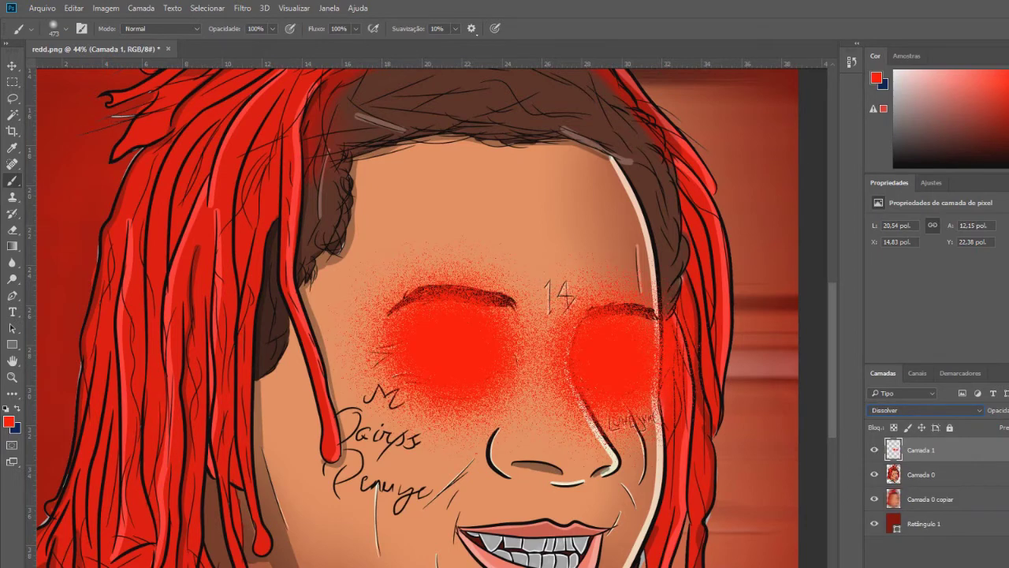
key(Down)
key(Down)
key(Down)
key(Down)
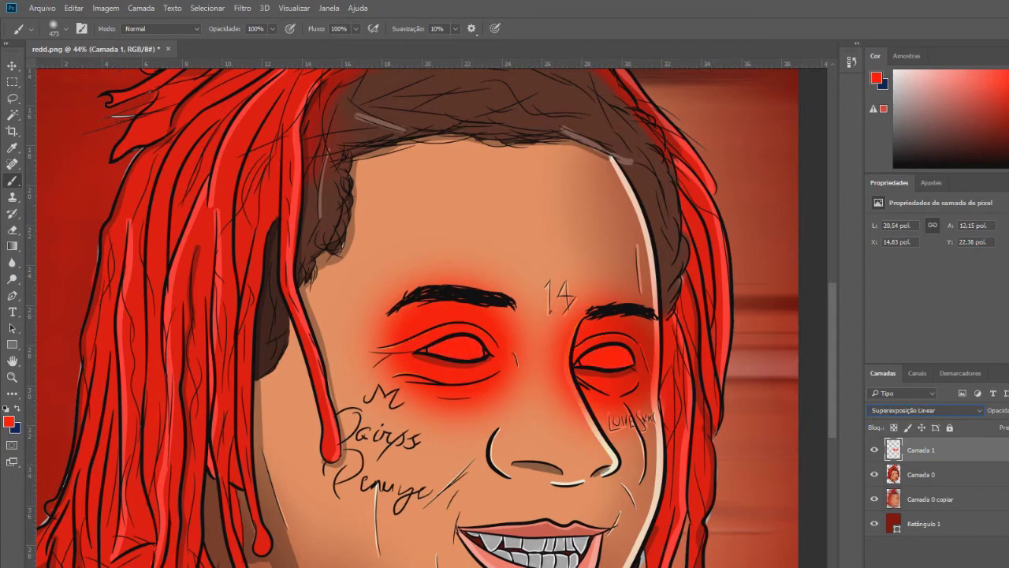
Step: Try the Divisão blend mode on the red eye layer and compare it with neighbouring modes such as Subexposição de Cores
click(947, 411)
click(939, 497)
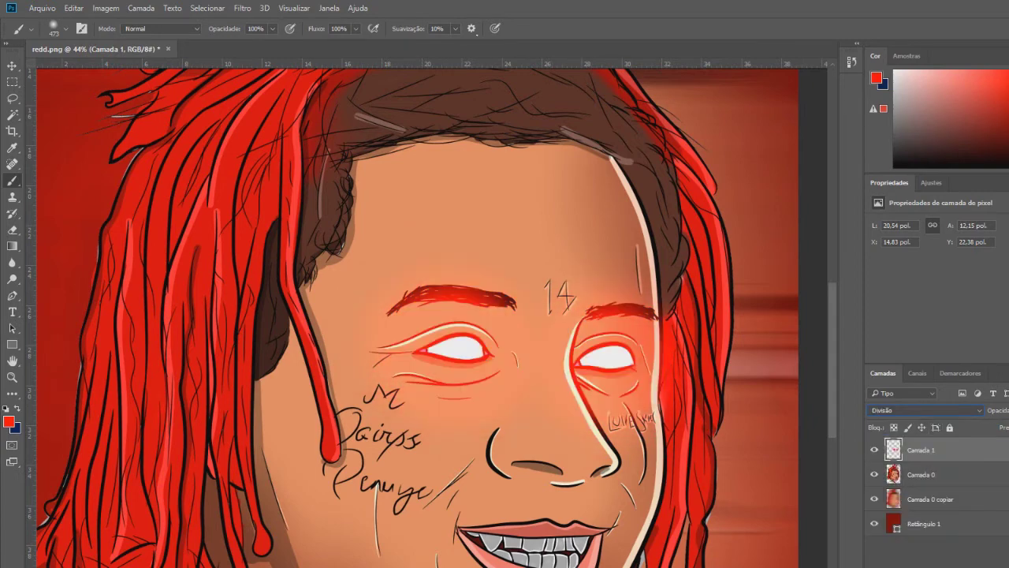
key(Up)
key(Down)
key(Down)
key(Up)
key(Up)
key(Up)
key(Down)
key(Down)
key(Down)
key(Down)
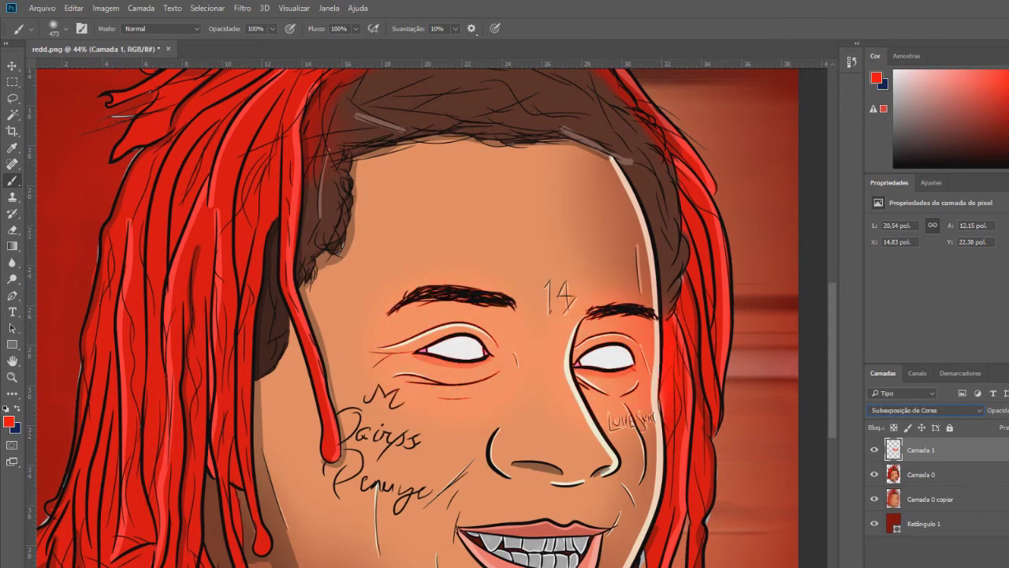
Step: Preview the remaining blend modes on the red eye layer, from Subexposição de Cores down to Luminosidade
key(Down)
key(Up)
key(Down)
key(Down)
key(Down)
key(Down)
key(Down)
key(Down)
key(Down)
key(Down)
key(Down)
key(Down)
key(Down)
key(Down)
key(Down)
key(Down)
key(Down)
key(Down)
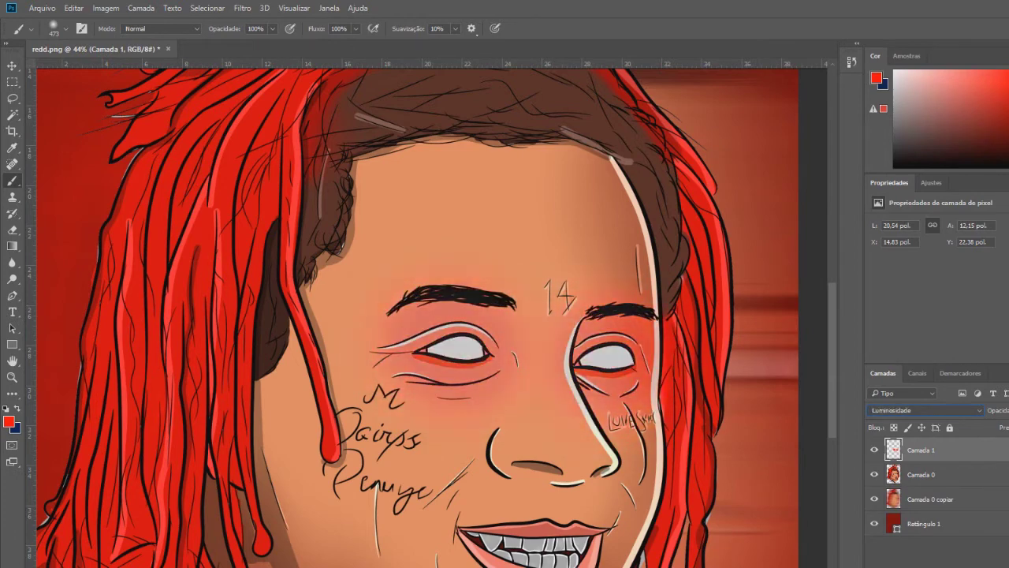
Step: Go back through the blend modes and set the red eye layer to Clarear
key(Up)
key(Up)
key(Up)
key(Up)
key(Up)
key(Up)
key(Up)
key(Up)
key(Down)
key(Down)
key(Down)
key(Down)
key(Down)
key(Up)
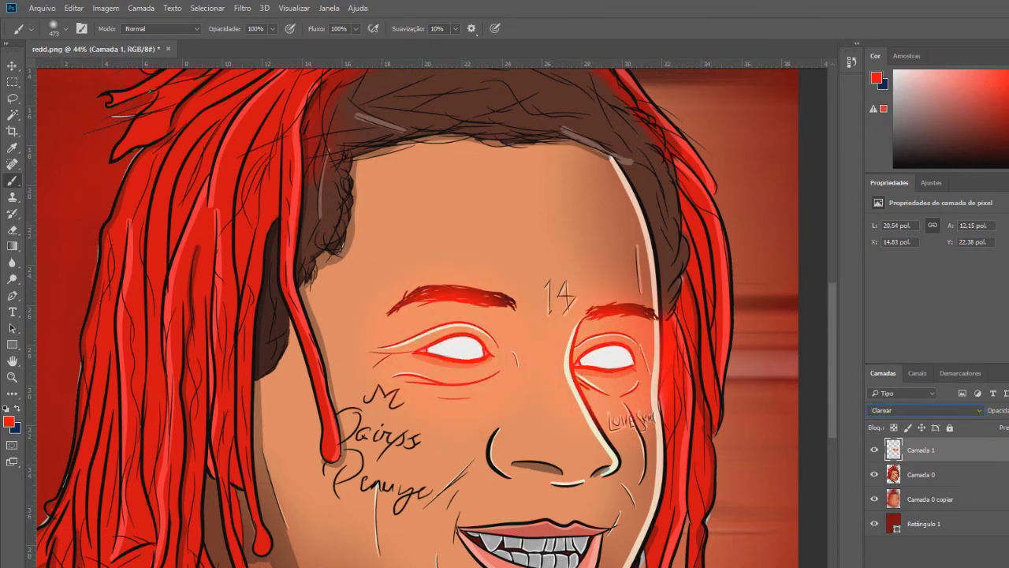
Step: Check the red glow around the eyes at different magnifications and reduce the opacity of the Clarear eye layer
click(12, 377)
drag(442, 369, 358, 372)
drag(442, 403, 501, 403)
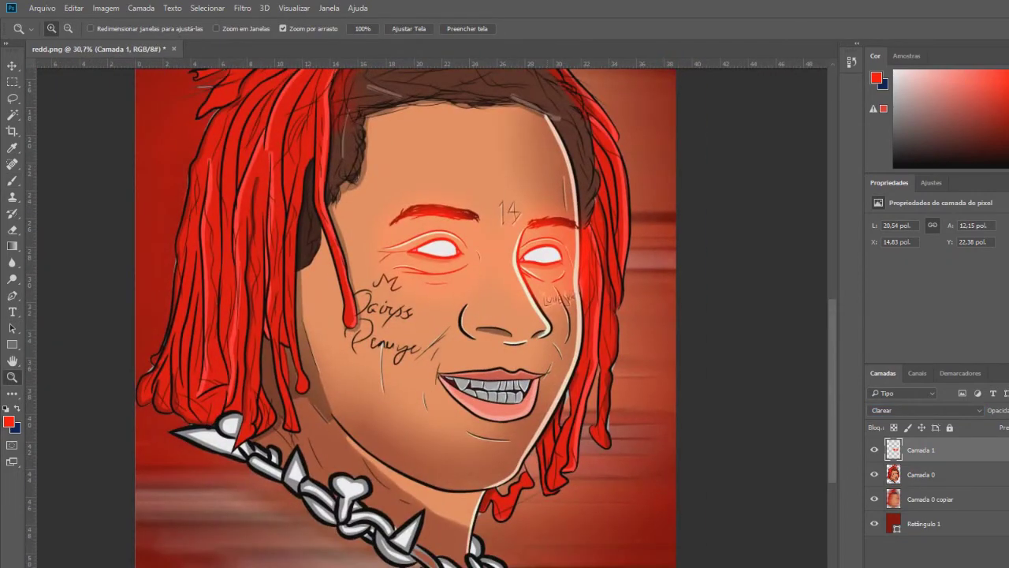
drag(478, 236, 422, 237)
drag(432, 357, 530, 357)
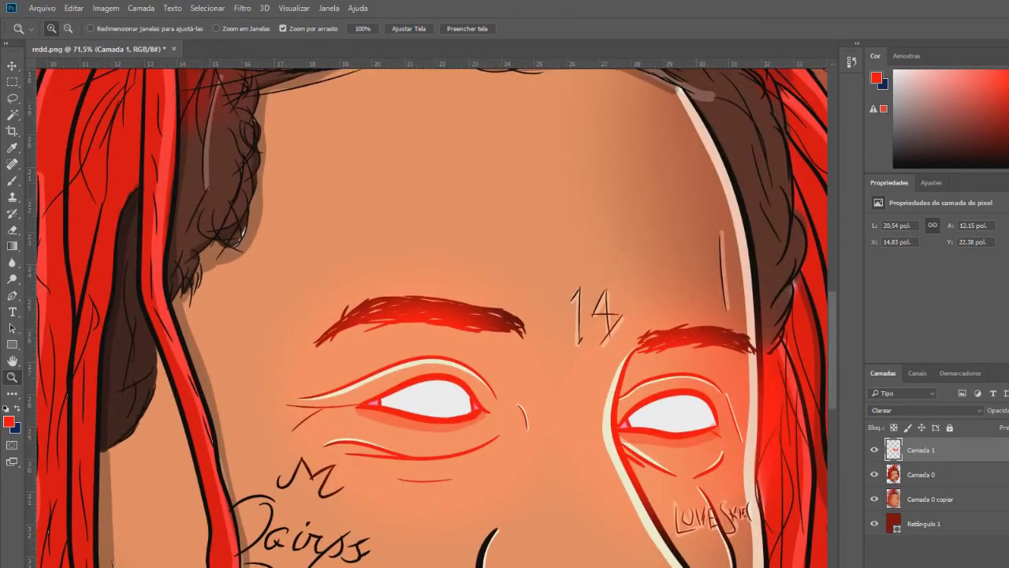
click(1008, 410)
drag(1008, 425, 1001, 423)
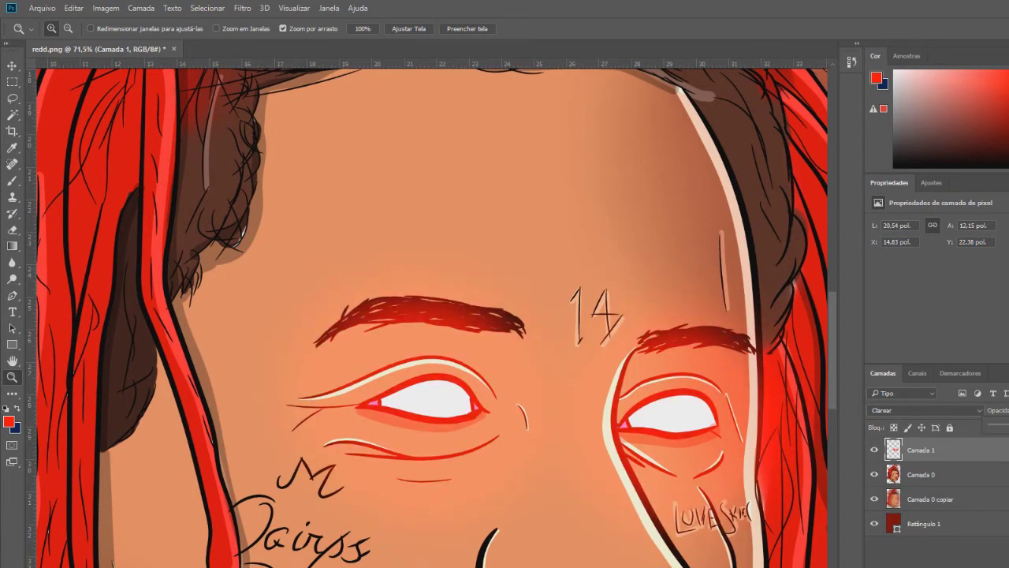
Step: Create a new layer on top and paint a soft white glow over both eyes with the 473 px brush
key(ctrl+alt+shift+n)
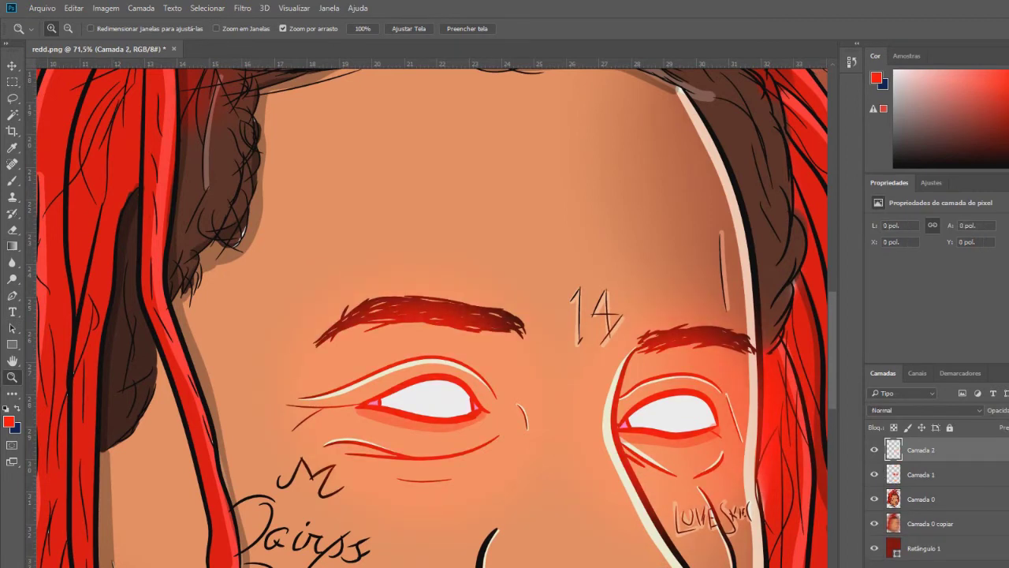
click(12, 181)
drag(913, 115, 895, 72)
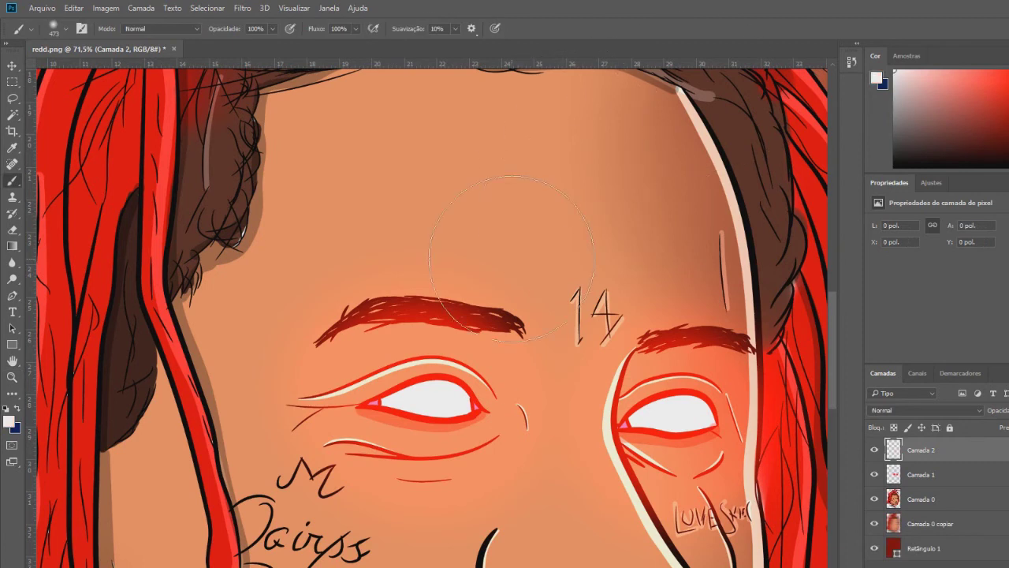
click(428, 390)
click(428, 390)
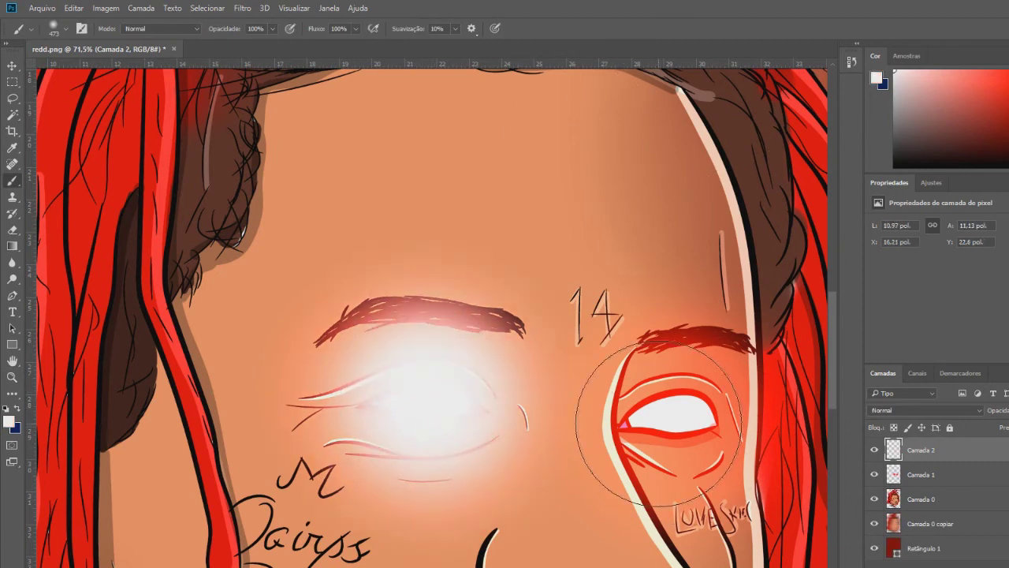
click(659, 426)
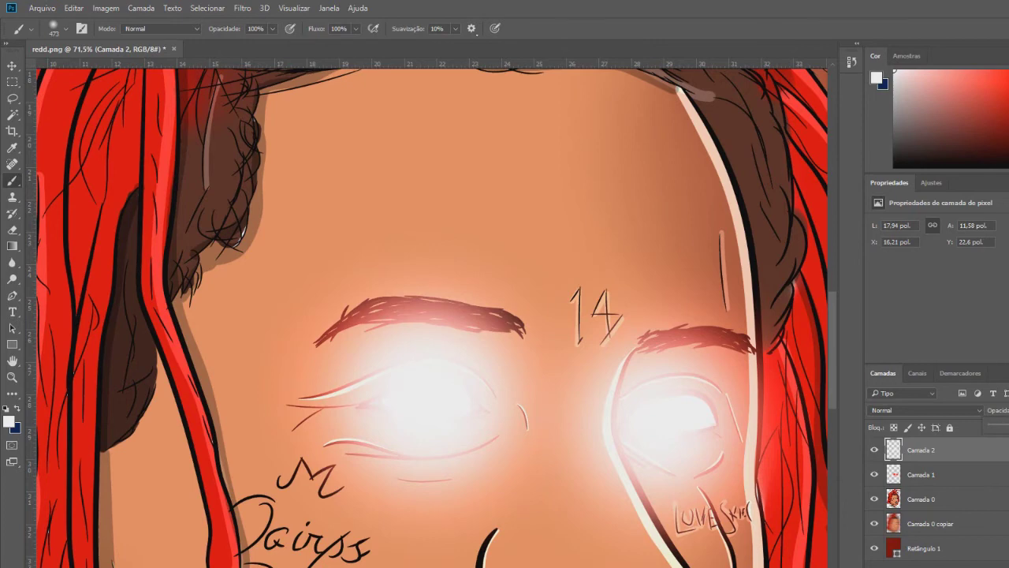
Step: Try a lower opacity on the white glow layer and set its blend mode to Sobrepor
drag(1008, 428, 993, 428)
key(ctrl+z)
key(ctrl+z)
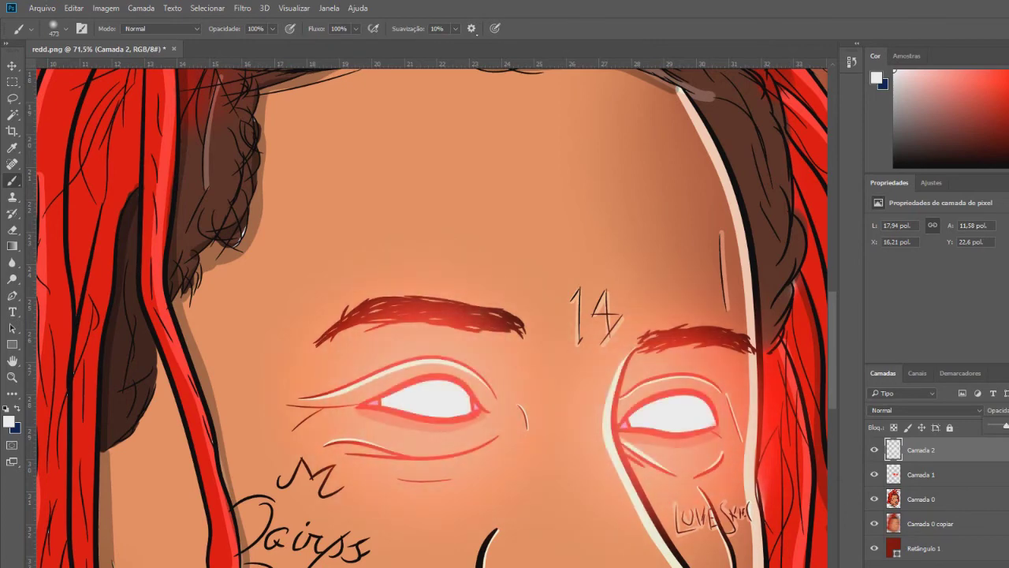
key(ctrl+z)
click(946, 410)
click(946, 410)
click(884, 535)
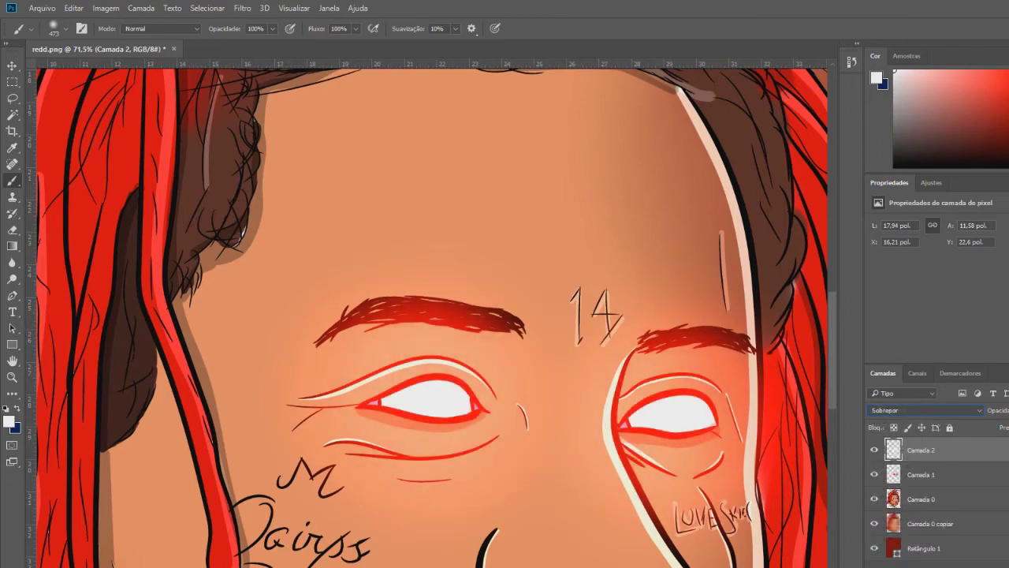
Step: Add a Curves adjustment layer above all layers and pull the upper midtones of its RGB curve slightly down
click(12, 378)
drag(342, 324, 442, 326)
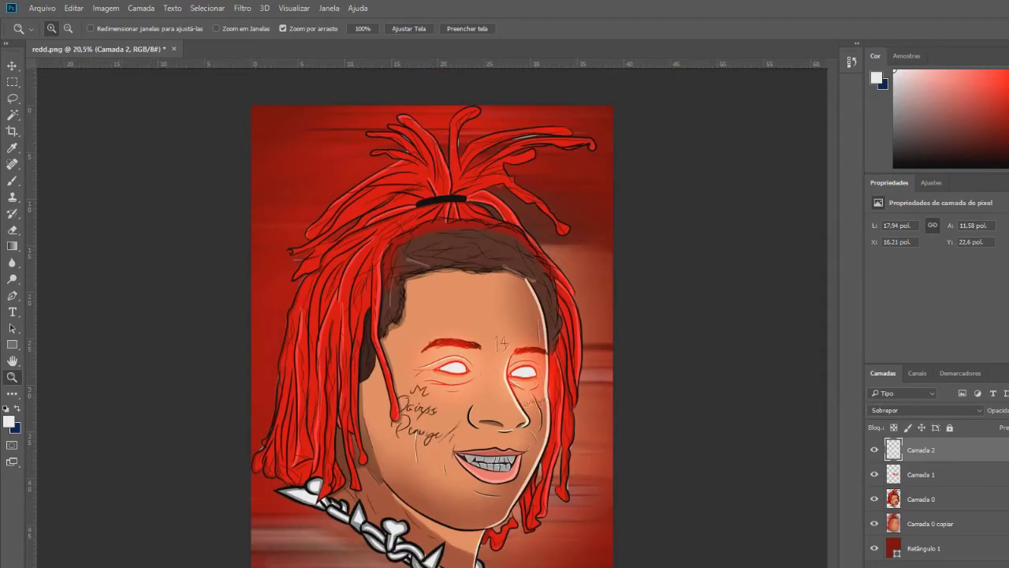
click(937, 564)
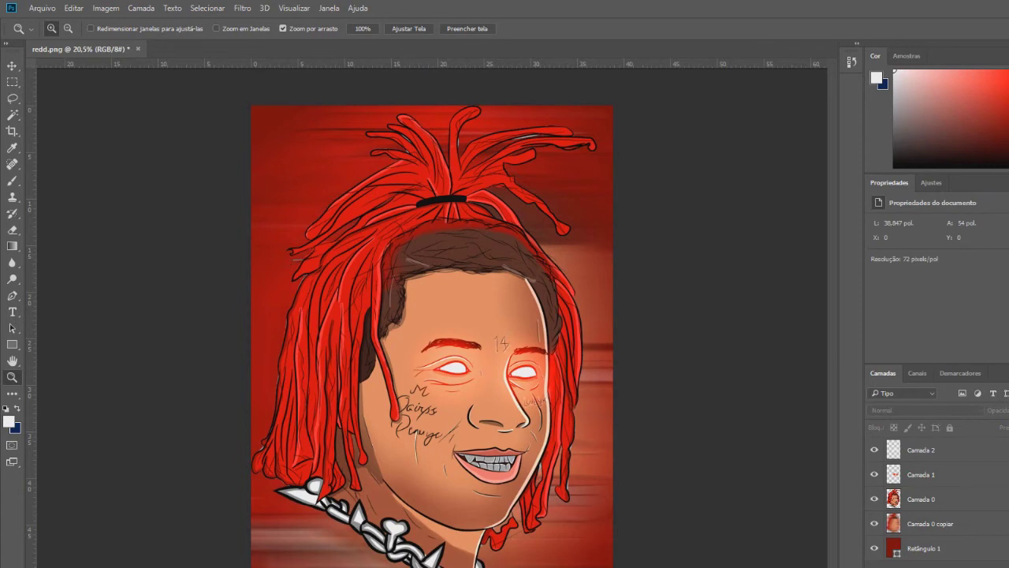
click(981, 566)
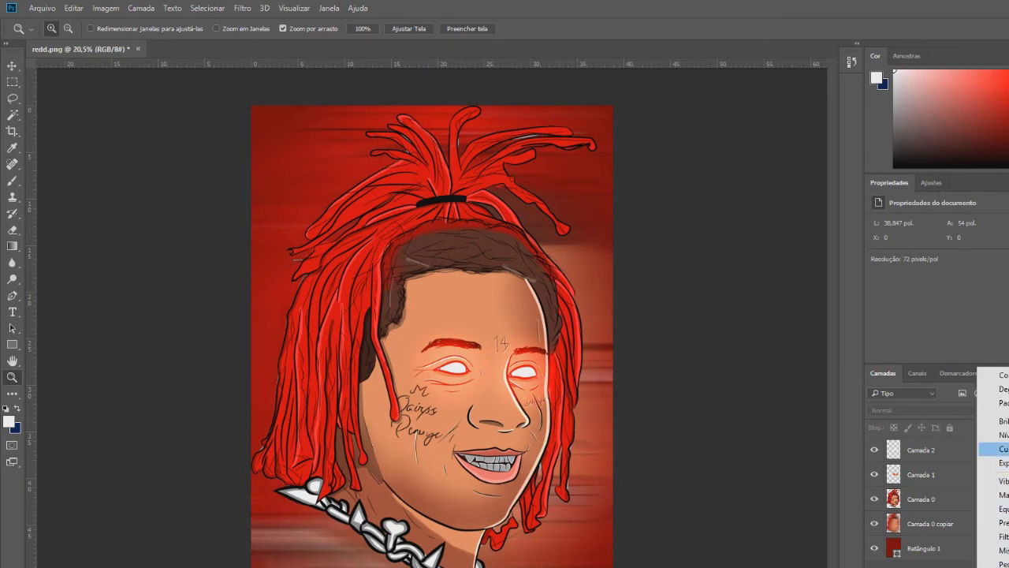
click(1003, 449)
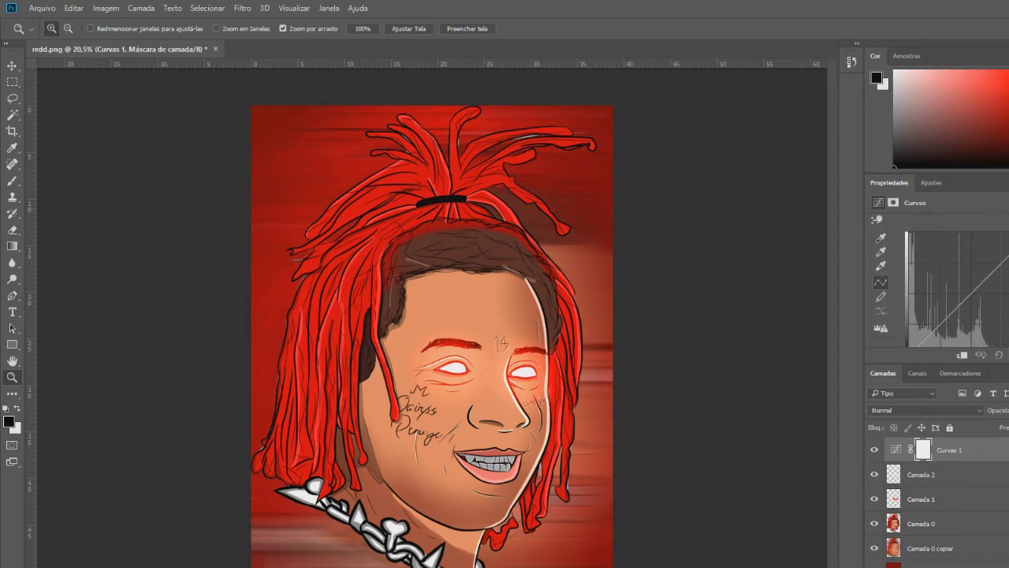
drag(989, 276, 989, 279)
Step: Lift the curve's shadow point to input 9, output 13, and raise the highlights
scroll(978, 280, down, 2)
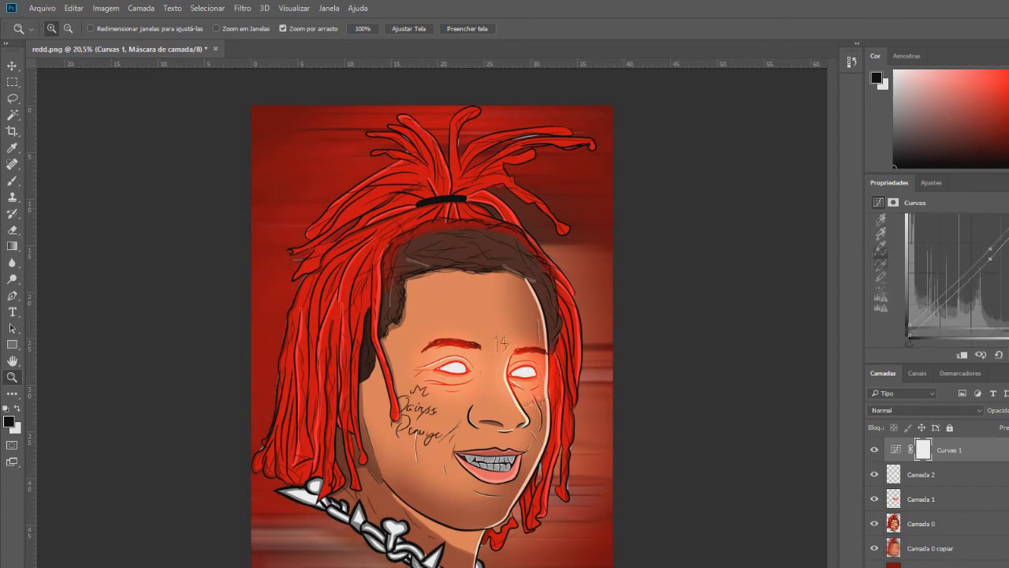
mouse_move(910, 315)
mouse_down()
mouse_move(923, 310)
mouse_move(910, 298)
mouse_move(912, 310)
mouse_up()
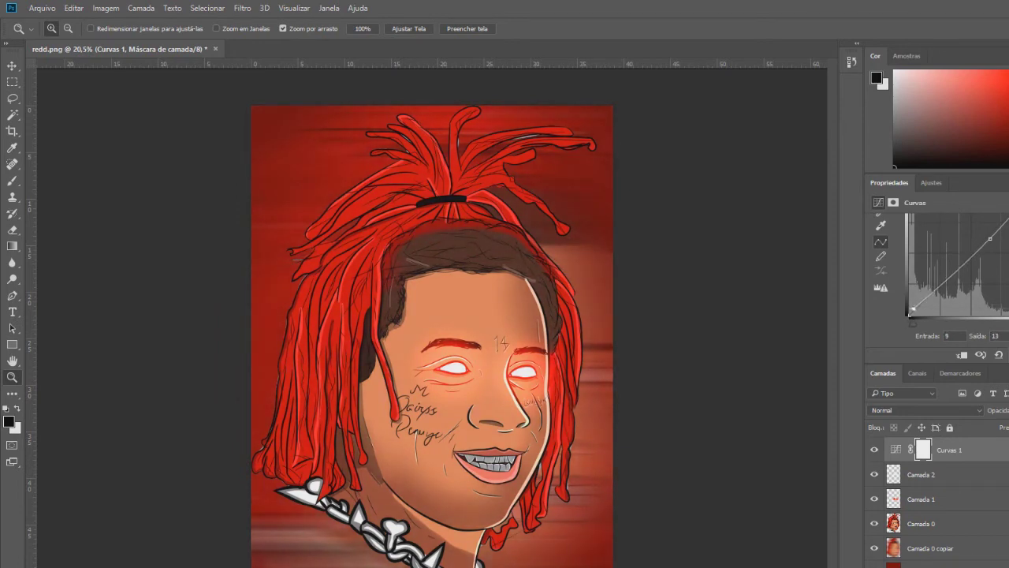
scroll(940, 280, up, 3)
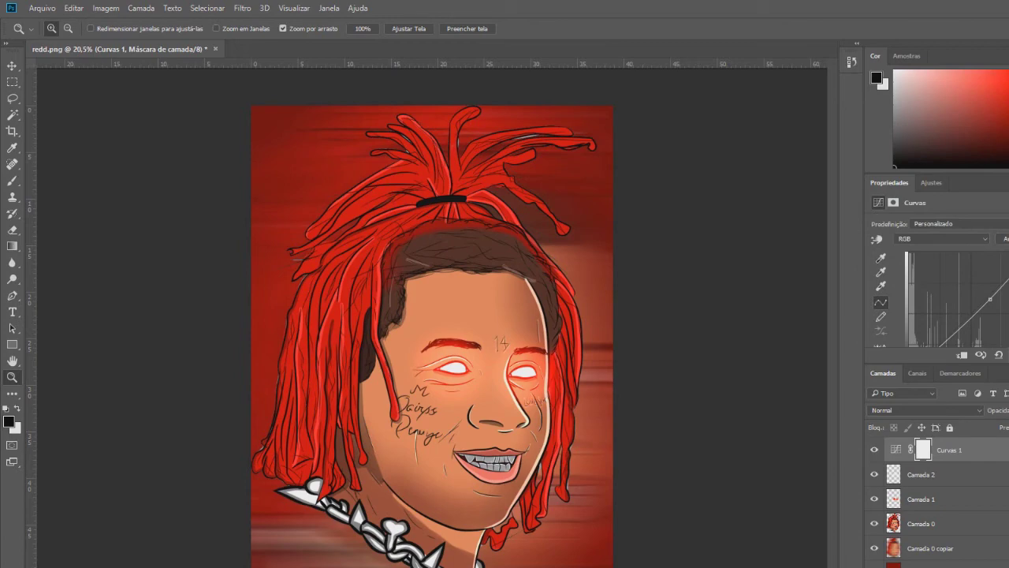
drag(1008, 258, 1008, 254)
Step: Create a new layer beneath the Curves adjustment and set up a 2614 px soft brush in near-black
drag(569, 326, 546, 325)
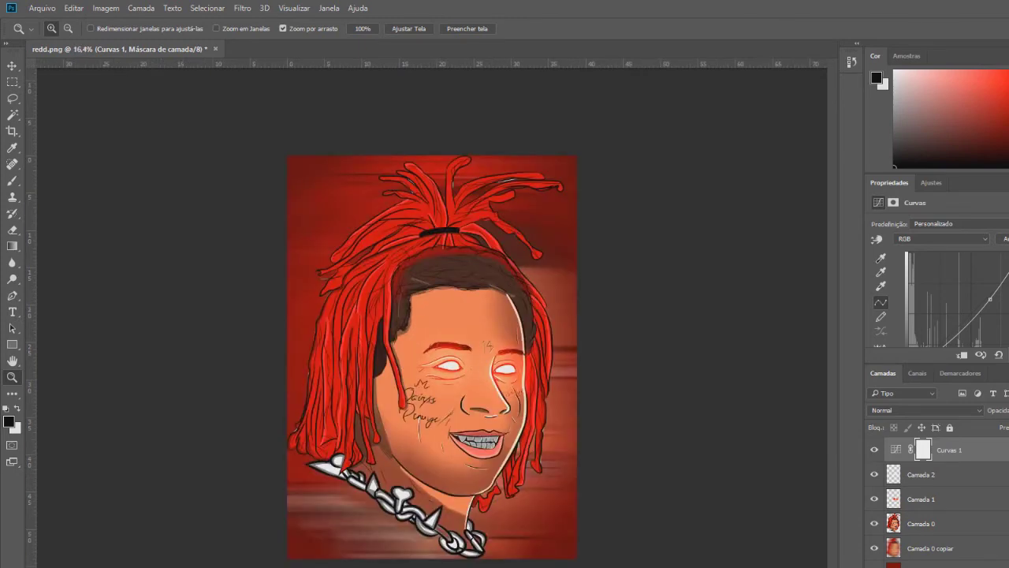
key(alt+shift+o)
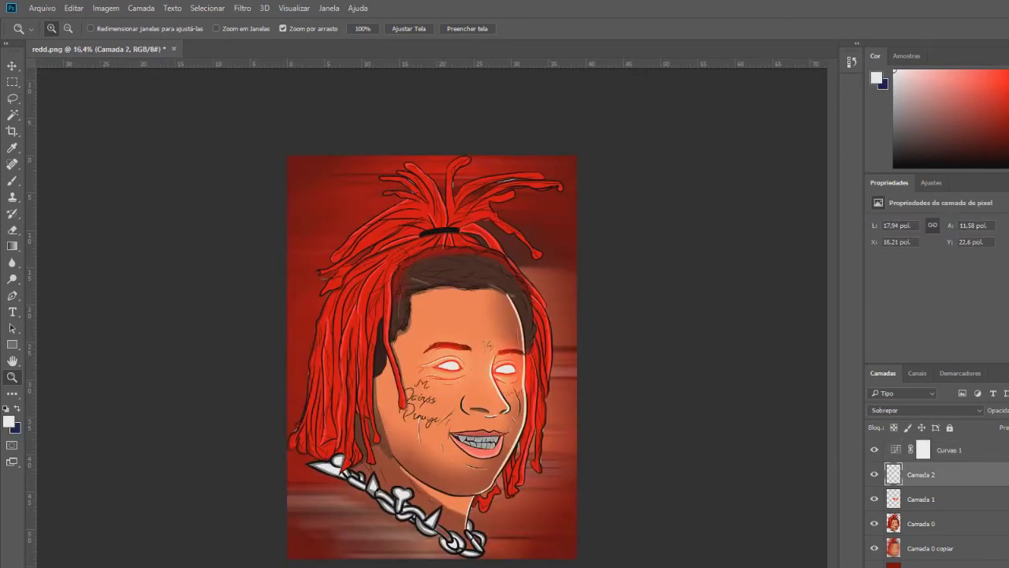
key(ctrl+shift+alt+n)
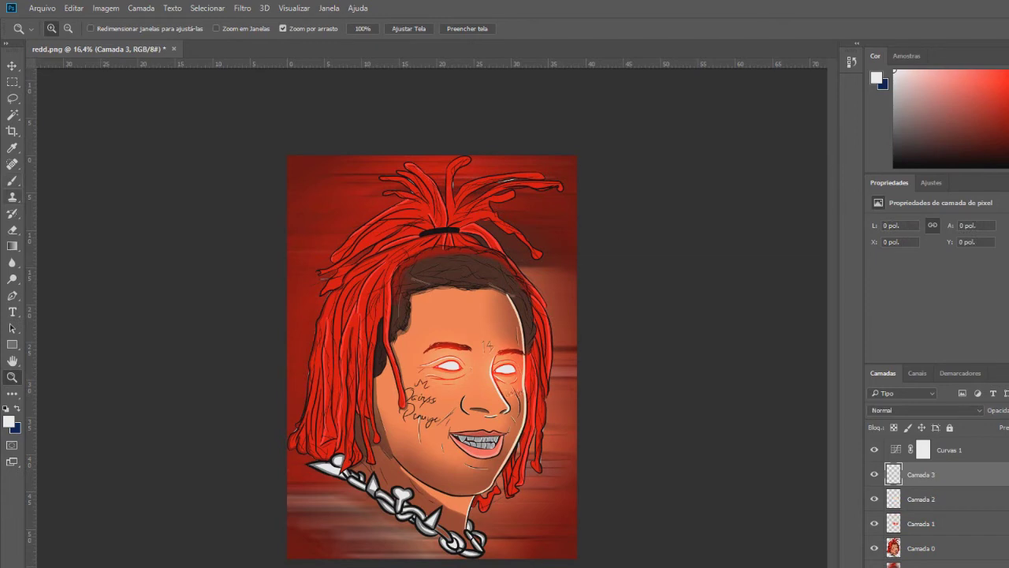
click(12, 181)
click(65, 29)
drag(144, 70, 149, 70)
click(941, 160)
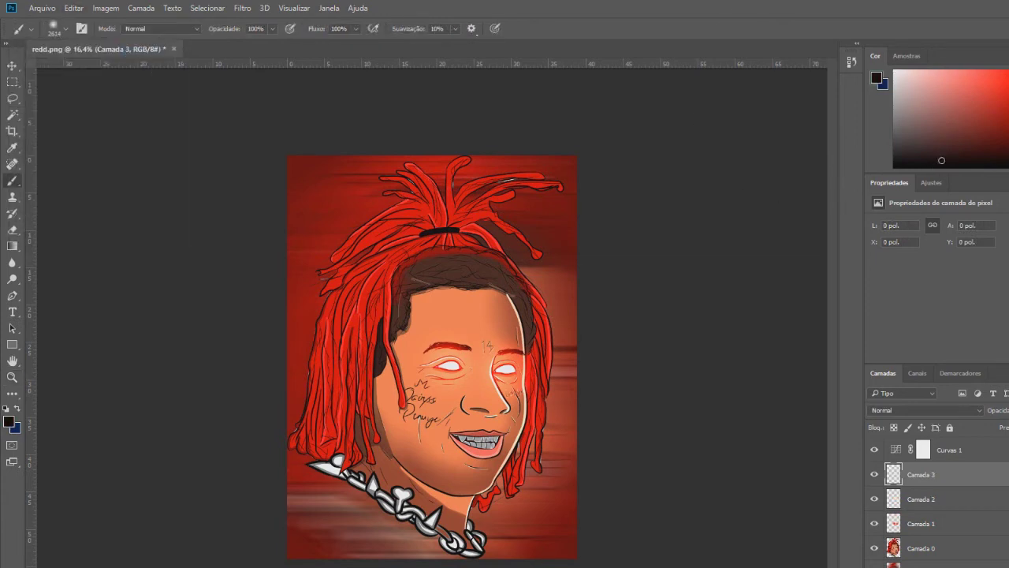
Step: Paint a soft black vignette around all four edges of the portrait on the new layer
mouse_move(765, 288)
mouse_down()
mouse_move(773, 242)
mouse_move(760, 438)
mouse_up()
drag(784, 172, 784, 274)
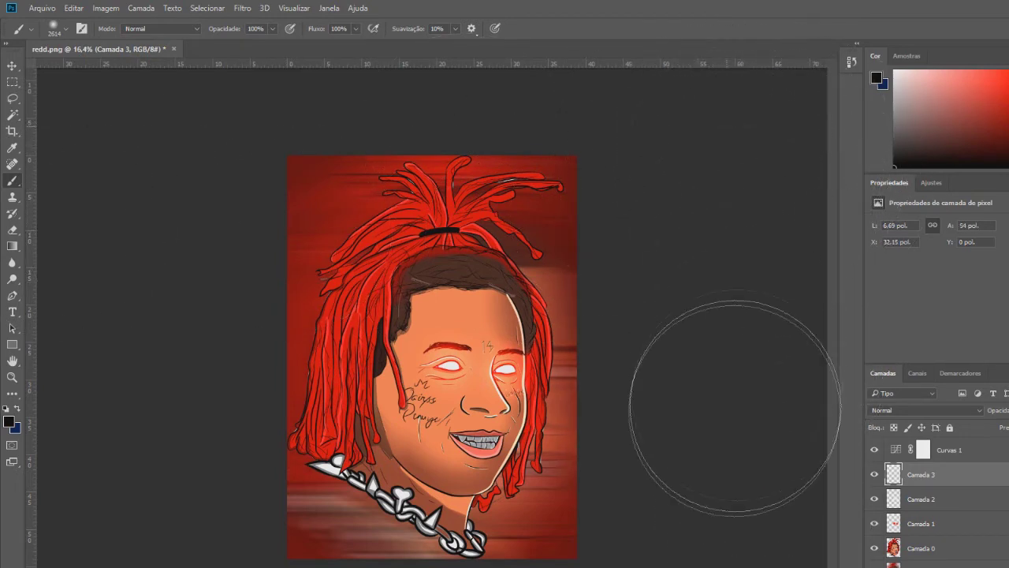
drag(768, 533, 742, 564)
mouse_move(188, 253)
mouse_down()
mouse_move(163, 214)
mouse_move(108, 334)
mouse_move(159, 201)
mouse_move(181, 368)
mouse_move(139, 567)
mouse_up()
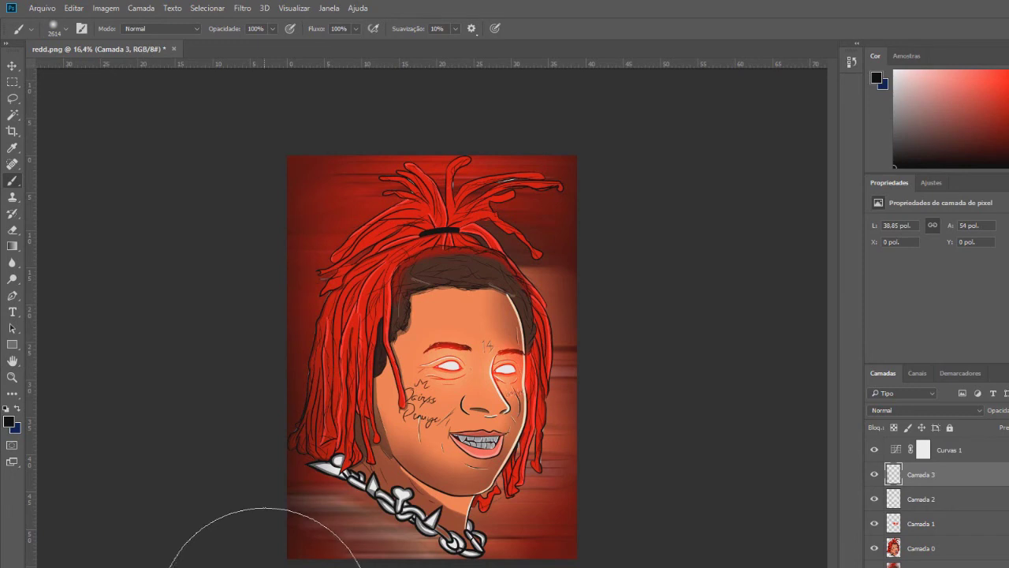
drag(283, 567, 665, 567)
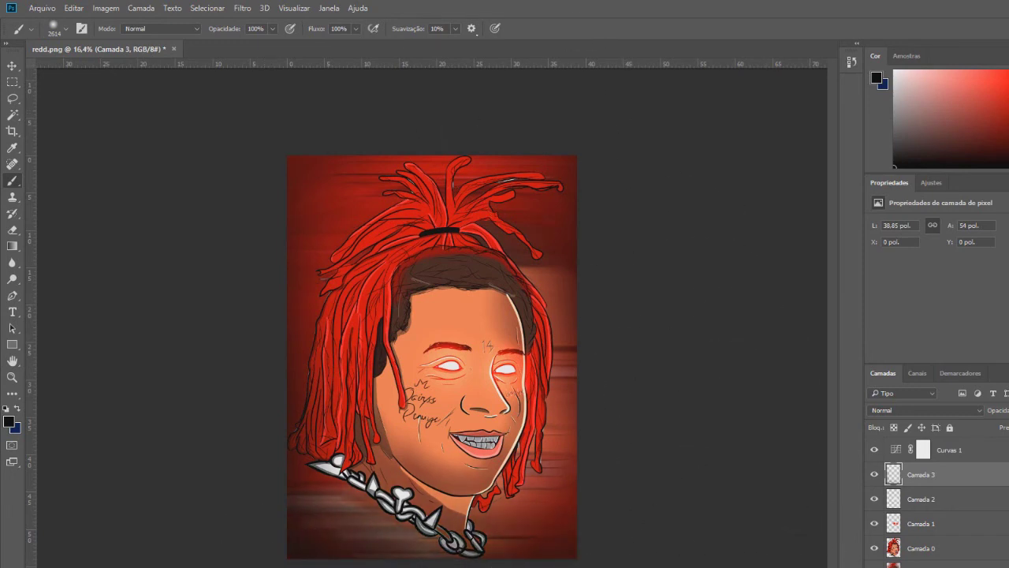
mouse_move(270, 101)
mouse_down()
mouse_move(360, 34)
mouse_move(631, 34)
mouse_up()
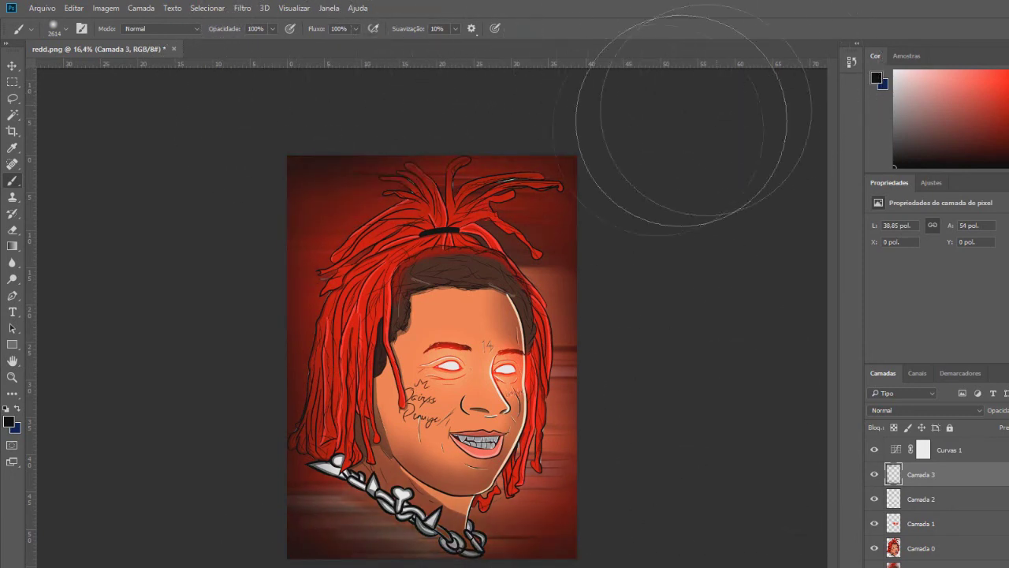
Step: Merge the vignette, glow, portrait and background layers below the Curves adjustment into a single layer
click(12, 377)
drag(454, 259, 371, 261)
drag(433, 359, 512, 363)
drag(544, 417, 410, 422)
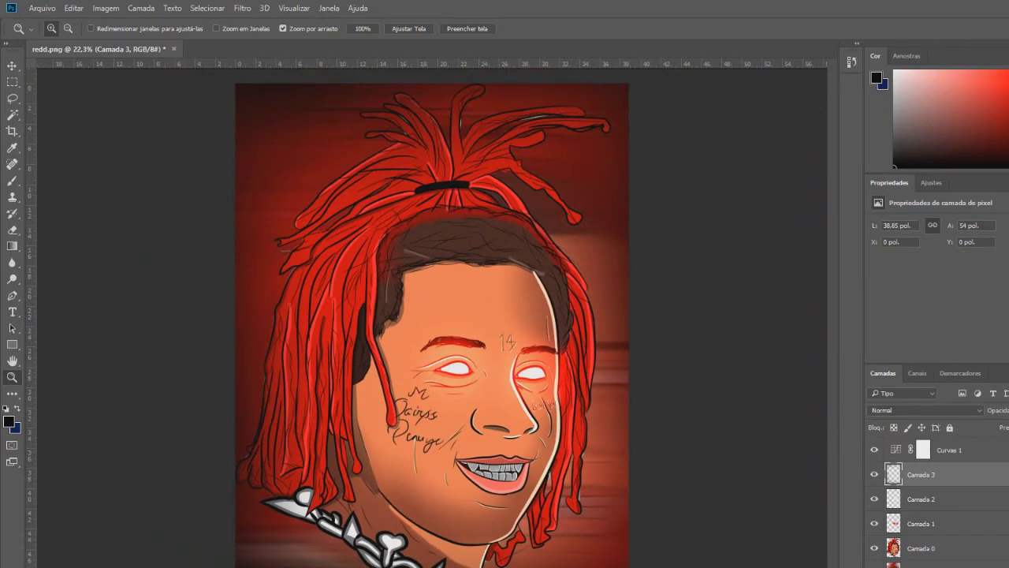
click(949, 500)
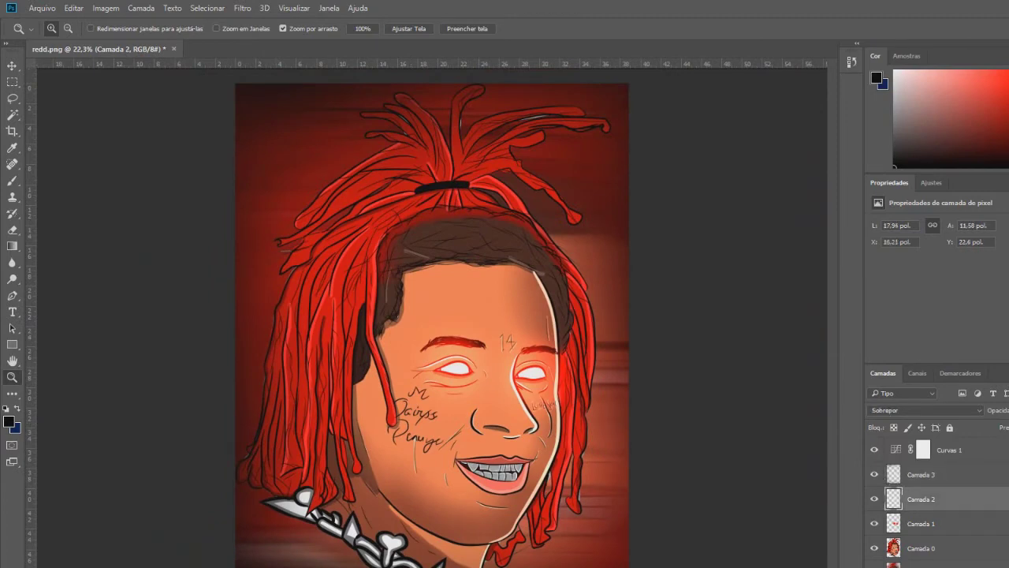
shift+click(950, 565)
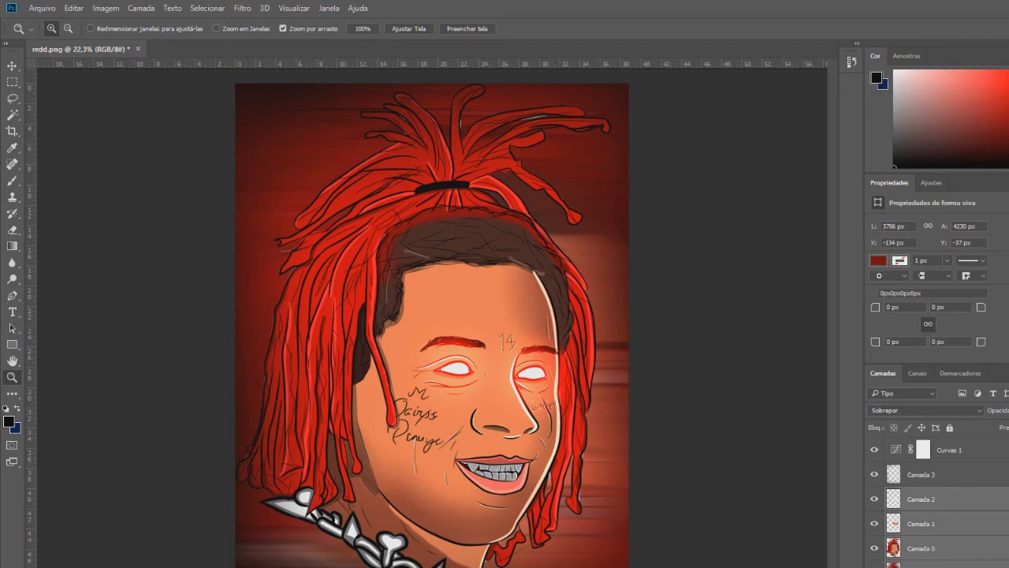
shift+click(949, 475)
key(ctrl+e)
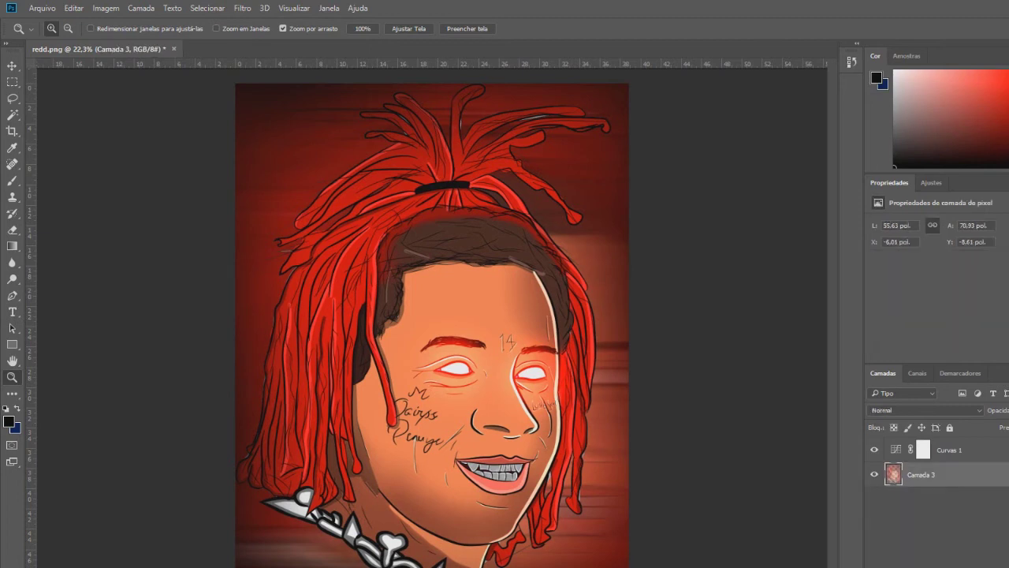
Step: Start the Pintura a óleo filter on the merged layer with Estilização 1,4 and limpeza 0,0, previewing the area beside the eye
click(242, 8)
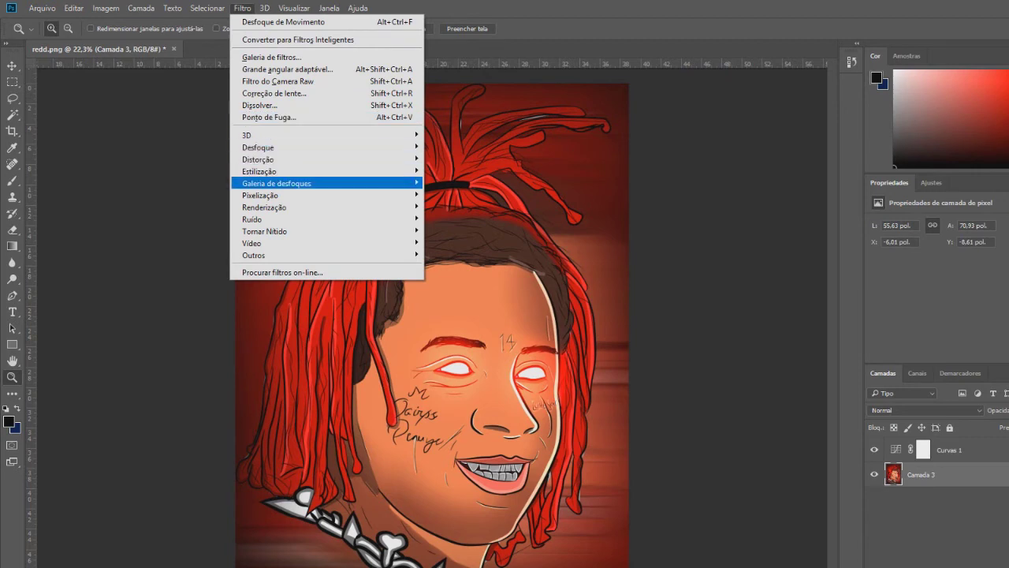
mouse_move(264, 207)
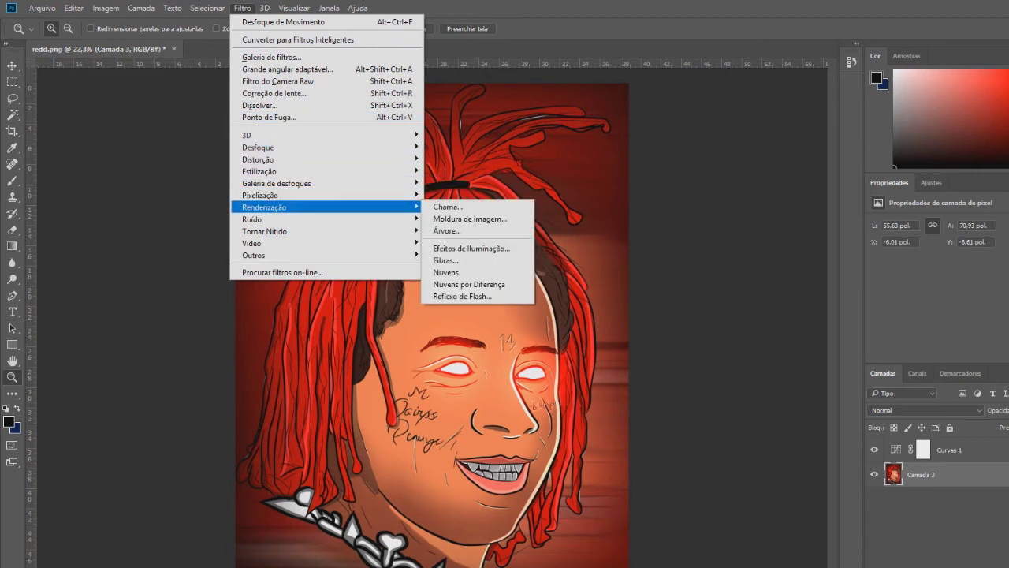
mouse_move(315, 183)
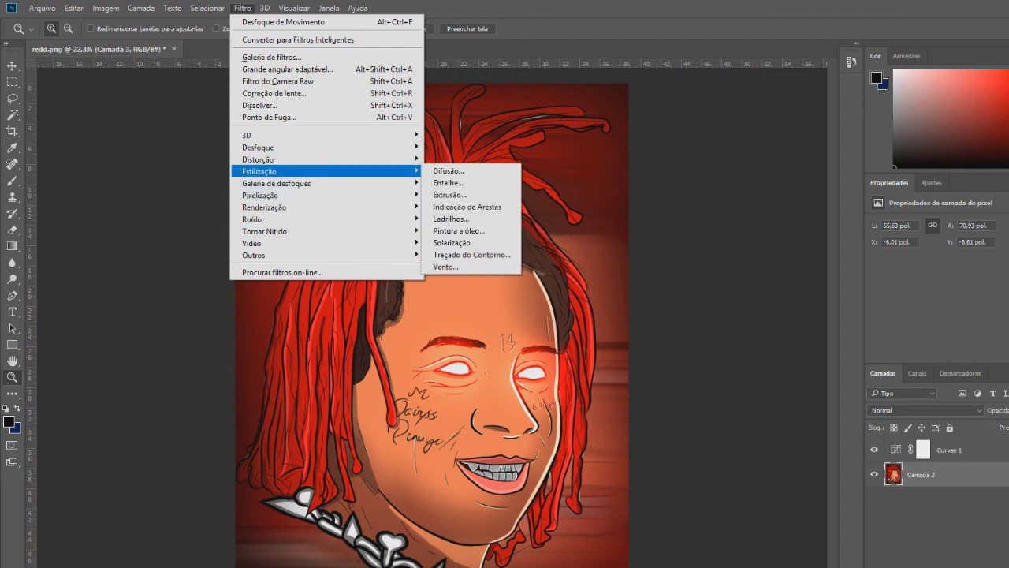
click(457, 231)
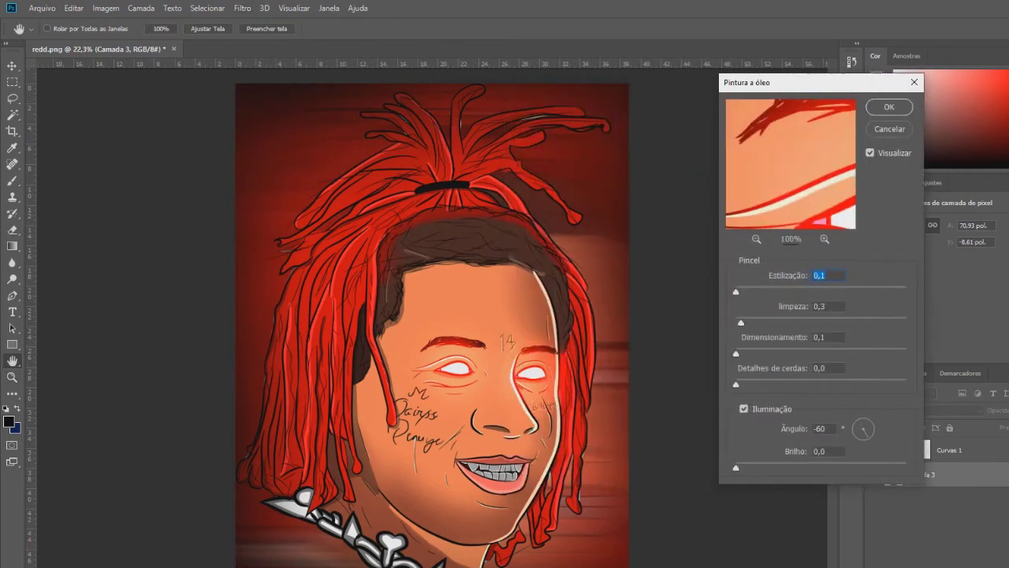
drag(735, 291, 757, 292)
click(828, 275)
mouse_move(812, 142)
mouse_down()
mouse_move(805, 211)
mouse_move(718, 252)
mouse_move(647, 106)
mouse_up()
drag(796, 177, 773, 132)
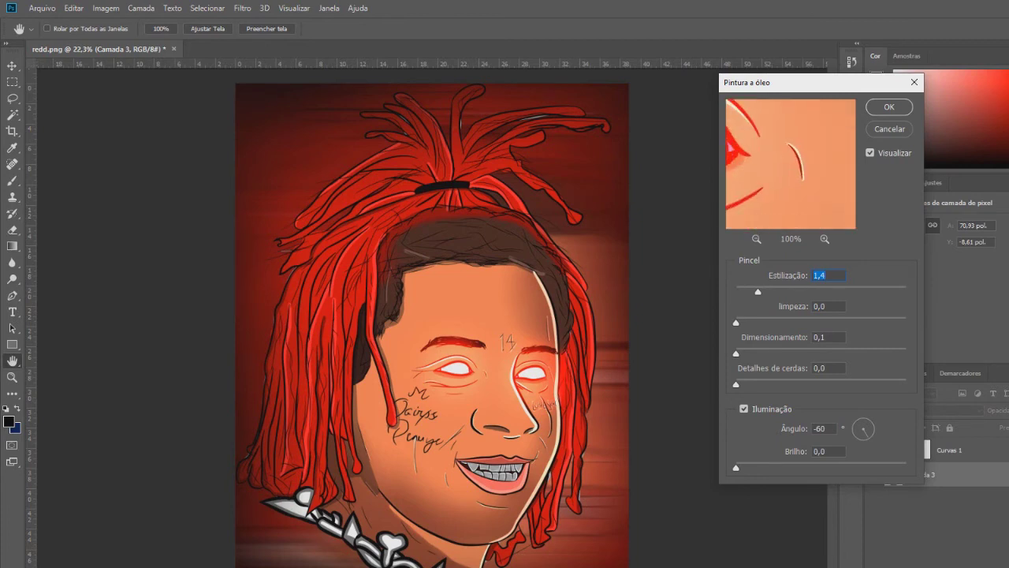
Step: Reduce the oil paint filter's Estilização, readjust its brush settings and apply it to the merged layer
mouse_move(758, 292)
mouse_down()
mouse_move(798, 291)
mouse_move(745, 291)
mouse_up()
drag(737, 323, 779, 291)
click(889, 107)
Step: Inspect the eye outlines up close and reapply the last filter, Pintura a óleo, to the merged layer
drag(456, 372, 572, 373)
drag(503, 363, 483, 363)
drag(593, 398, 634, 398)
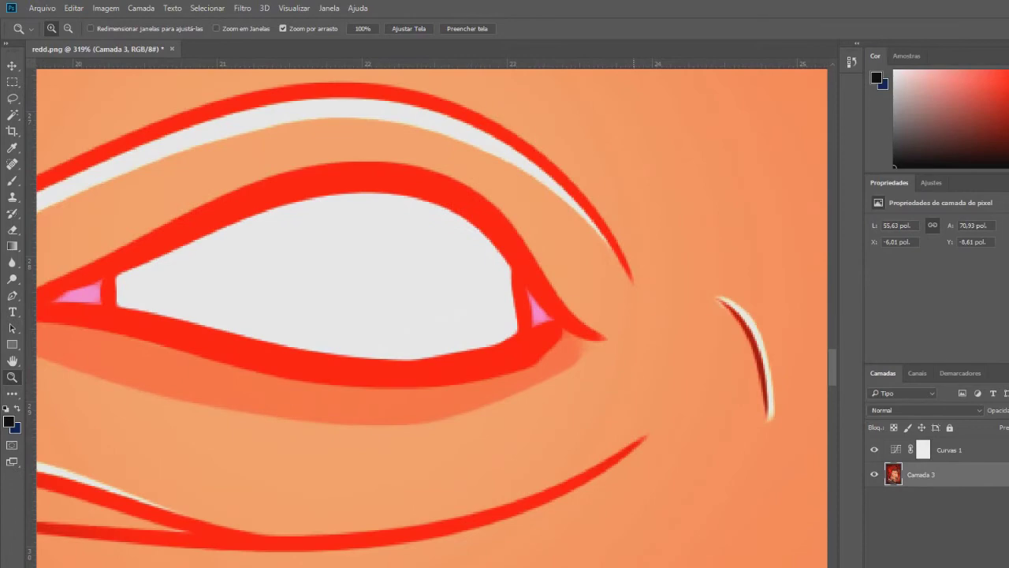
click(243, 9)
click(256, 22)
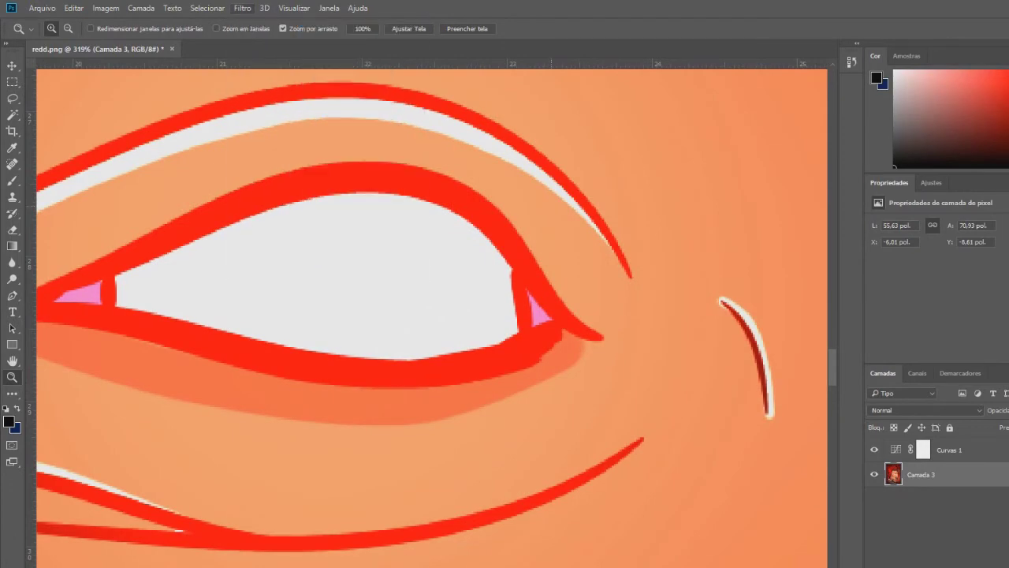
Step: Start the Desfoque da íris filter from the blur gallery on the merged portrait layer, Camada 3
drag(654, 276, 539, 340)
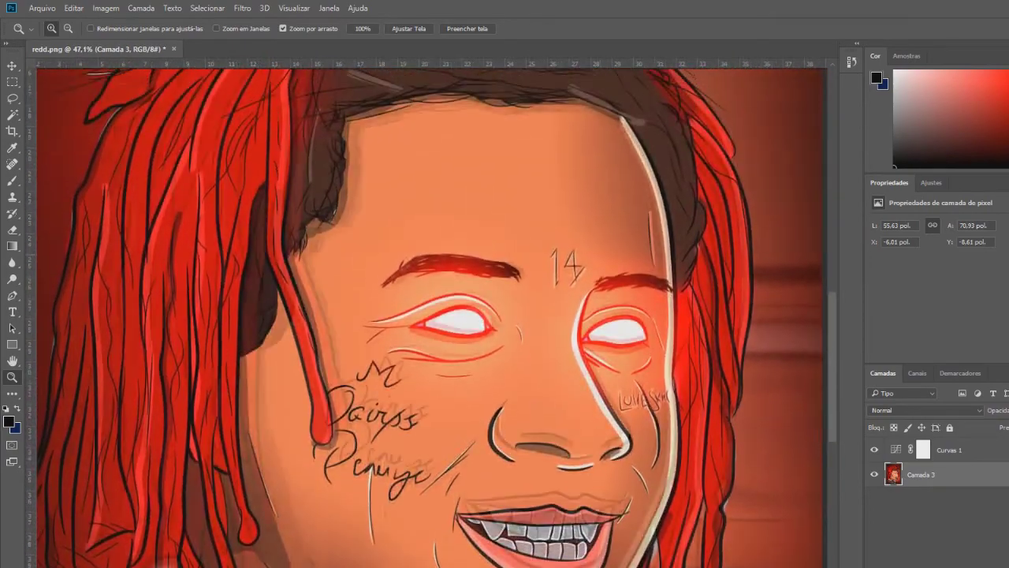
drag(607, 255, 556, 251)
drag(635, 149, 553, 232)
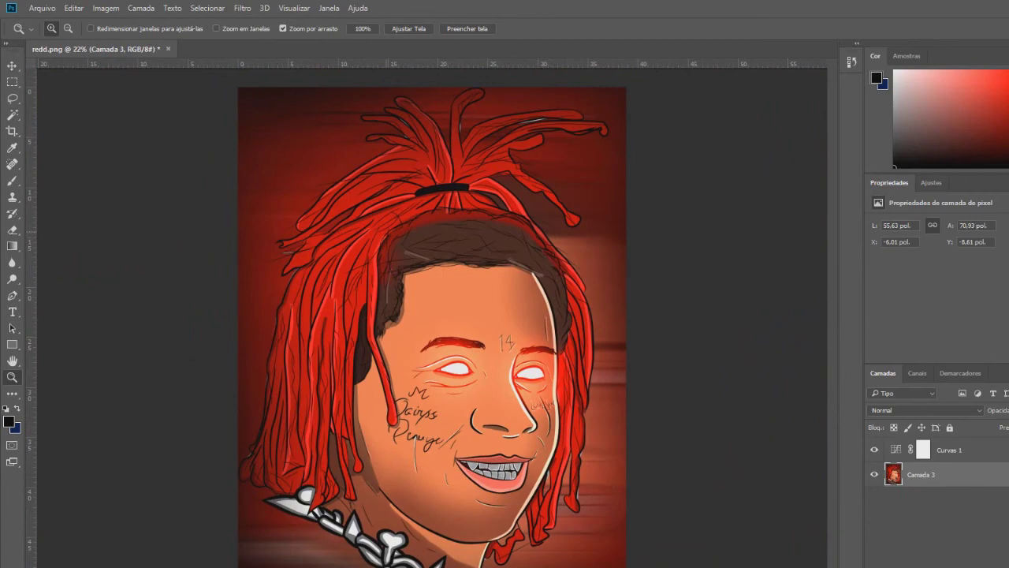
drag(415, 232, 404, 233)
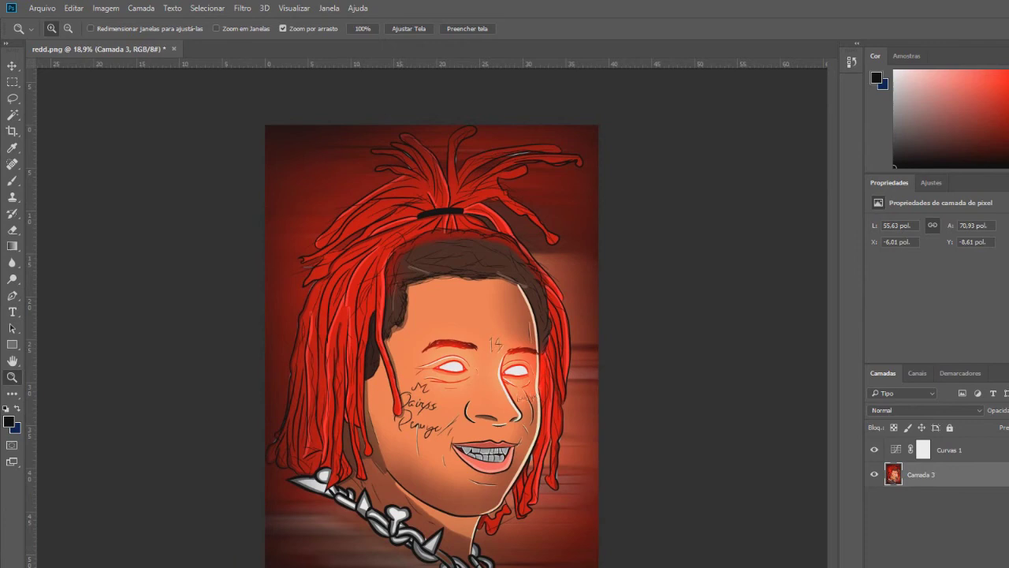
click(242, 8)
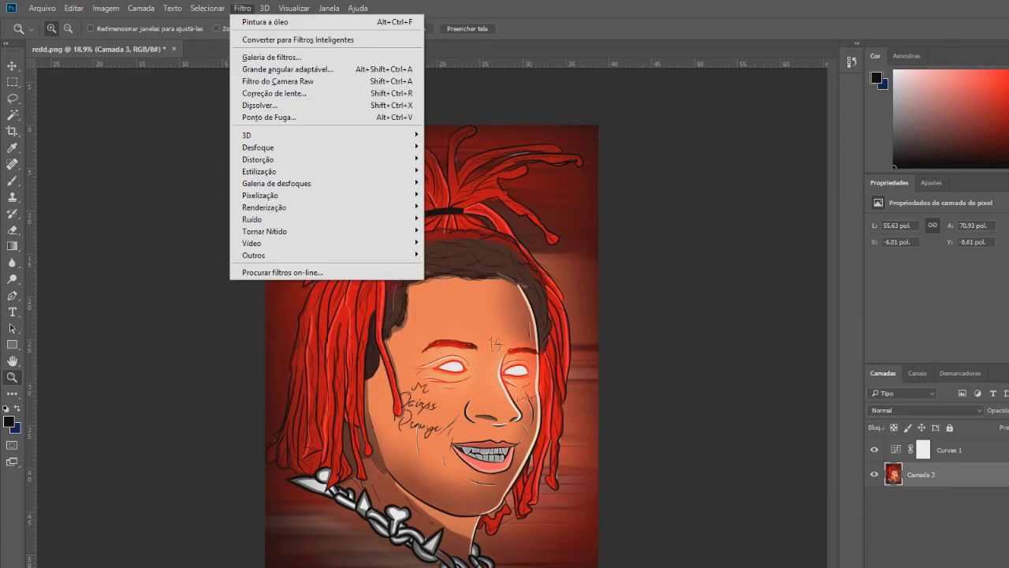
mouse_move(332, 148)
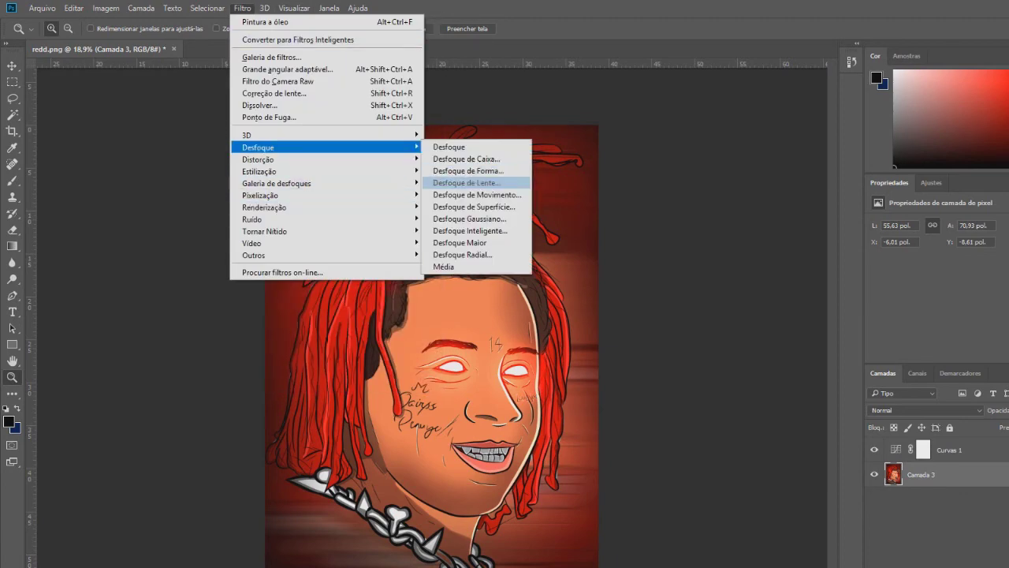
mouse_move(331, 183)
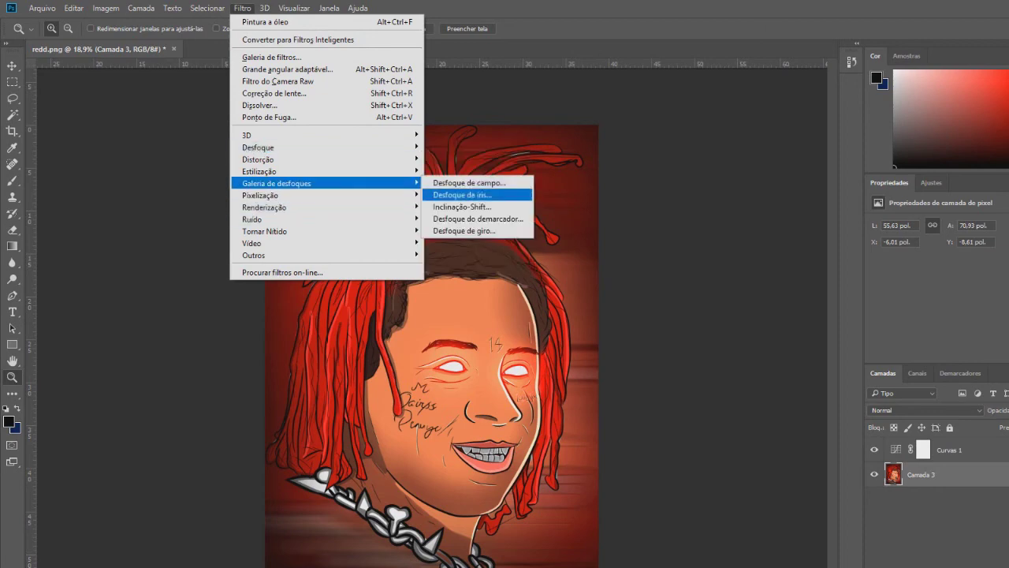
click(462, 195)
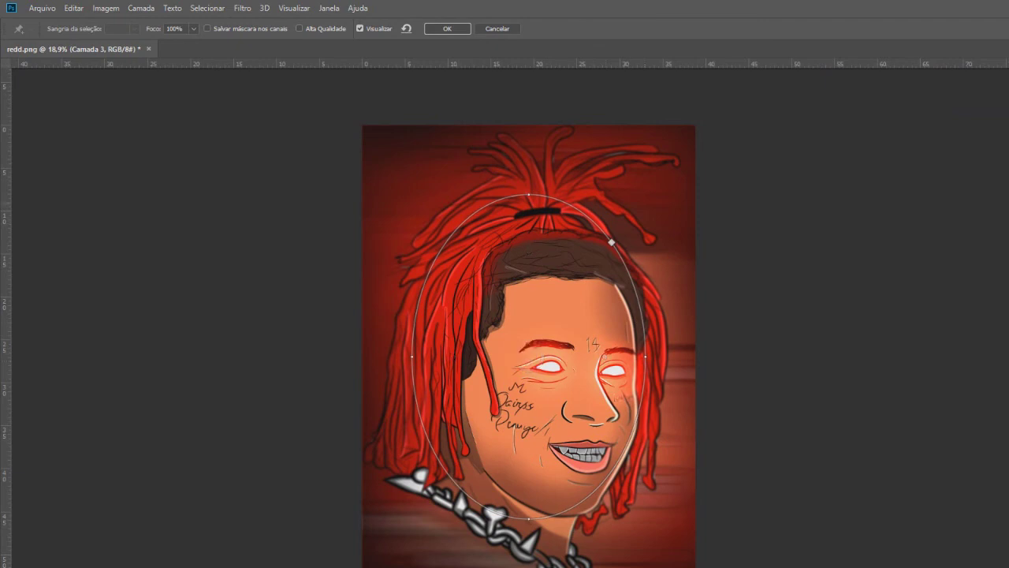
Step: Widen, enlarge and slightly rotate the iris blur ellipse so its sharp area surrounds the face and most of the dreadlocks
drag(645, 356, 667, 356)
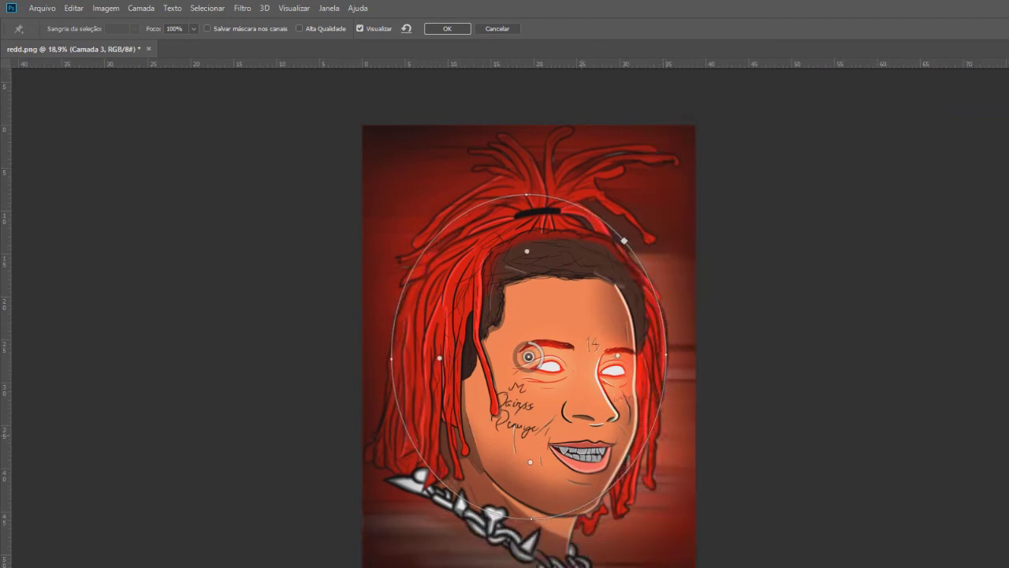
drag(624, 240, 635, 227)
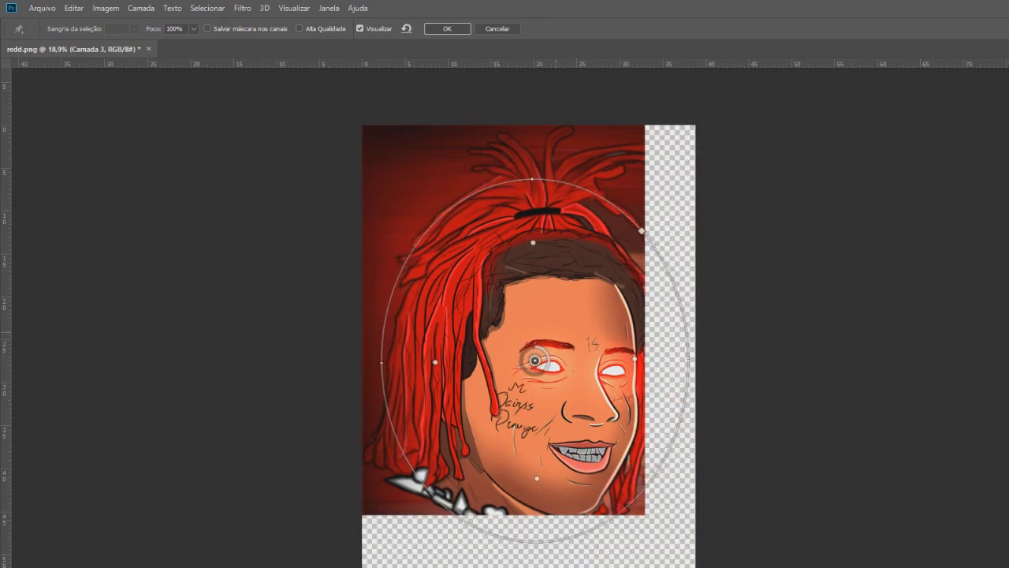
mouse_move(528, 356)
mouse_down()
mouse_move(549, 364)
mouse_move(535, 360)
mouse_up()
drag(428, 243, 467, 282)
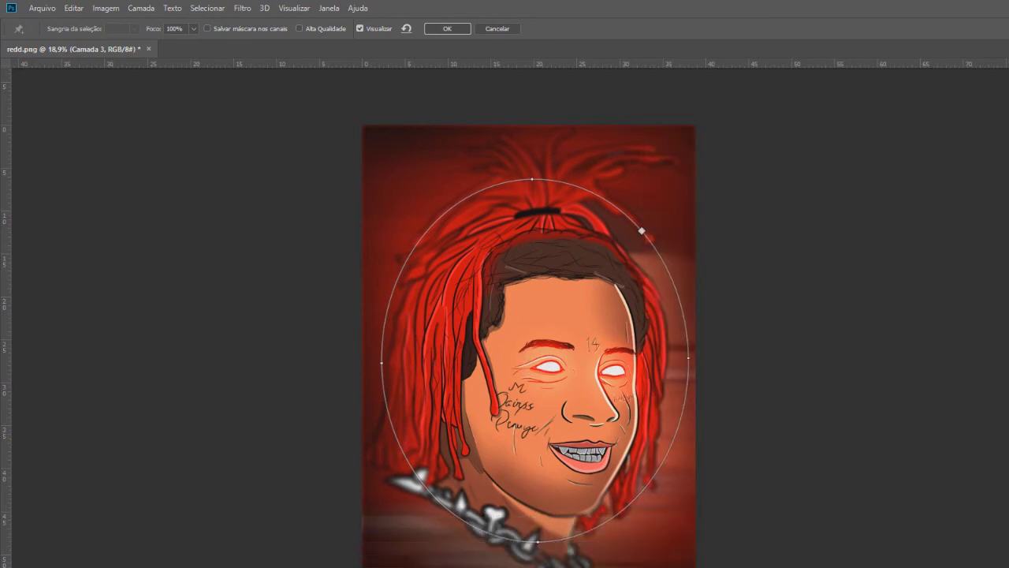
Step: Readjust the iris blur's Desfoque amount to about 21 and apply the filter to the portrait layer
mouse_move(535, 360)
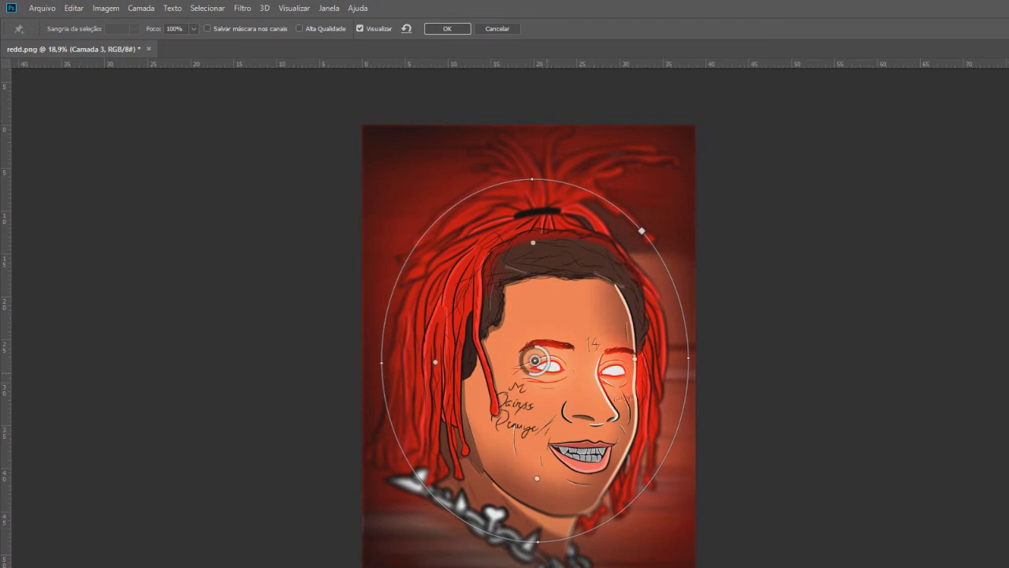
click(535, 360)
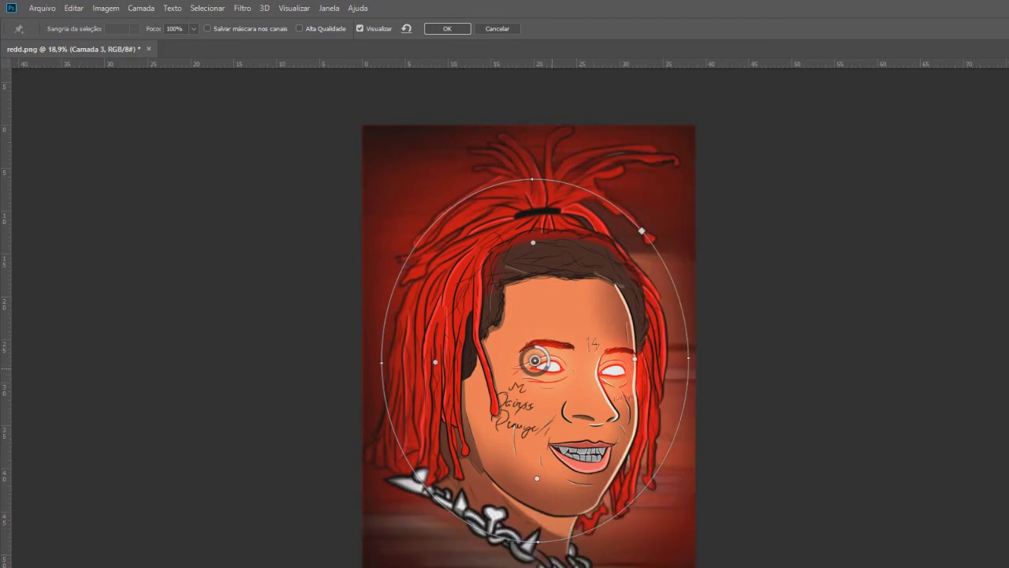
drag(535, 360, 536, 359)
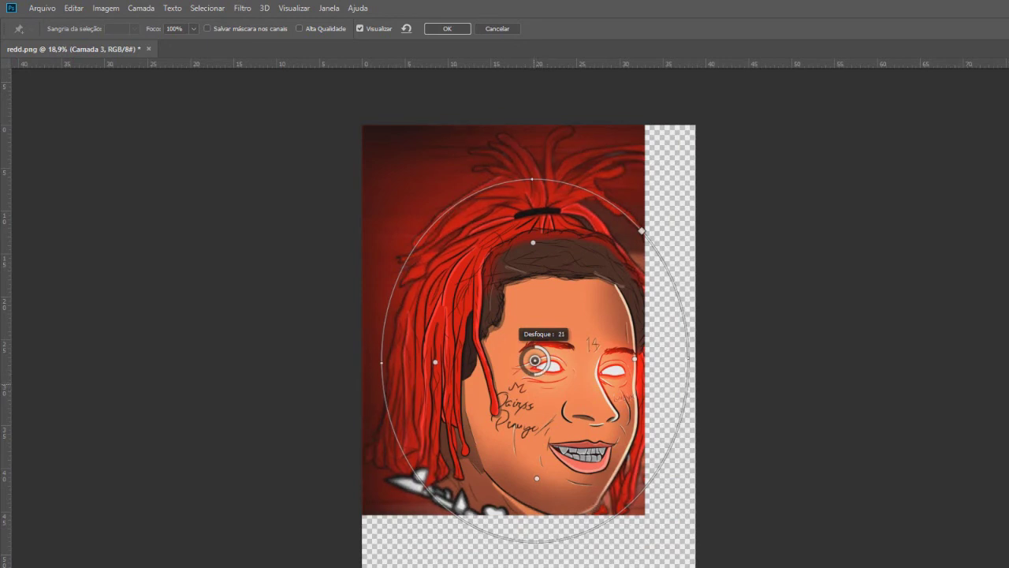
drag(534, 361, 534, 361)
key(Return)
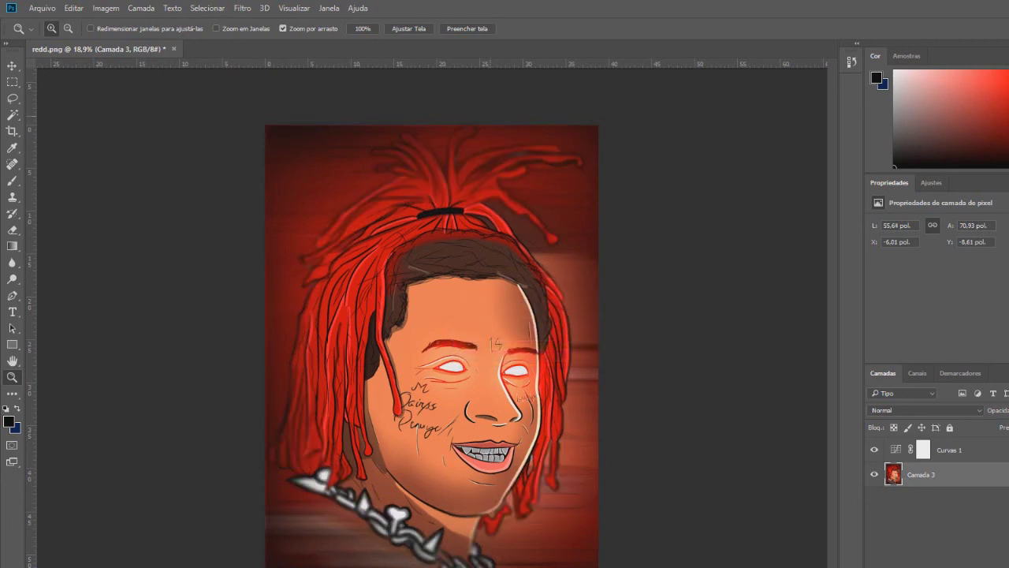
Step: Examine the portrait at several magnifications, checking the blurred outer hair, necklace and background against the sharp face
drag(473, 339, 442, 351)
scroll(433, 357, down, 3)
scroll(432, 357, up, 6)
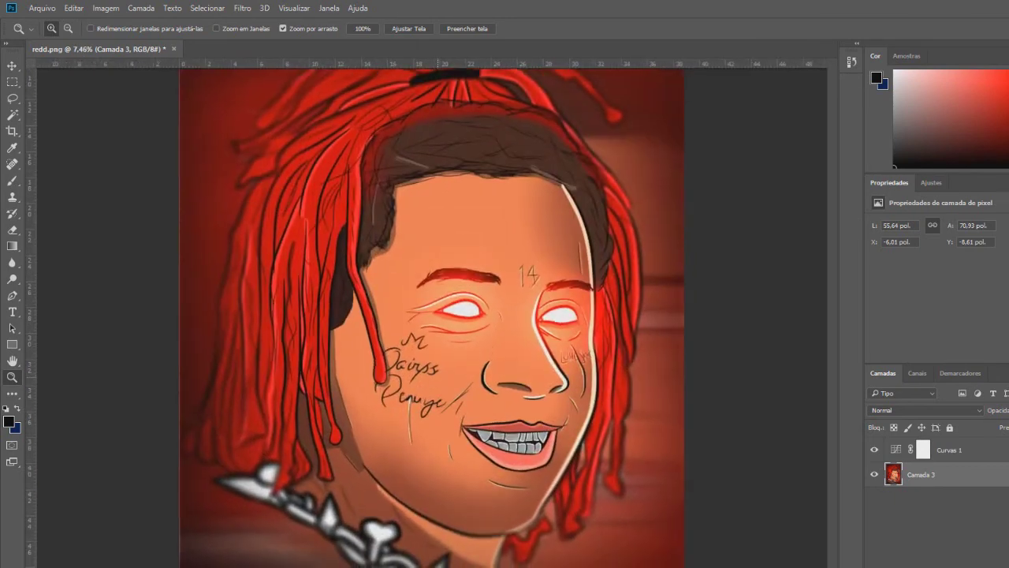
scroll(432, 357, down, 4)
scroll(432, 357, up, 3)
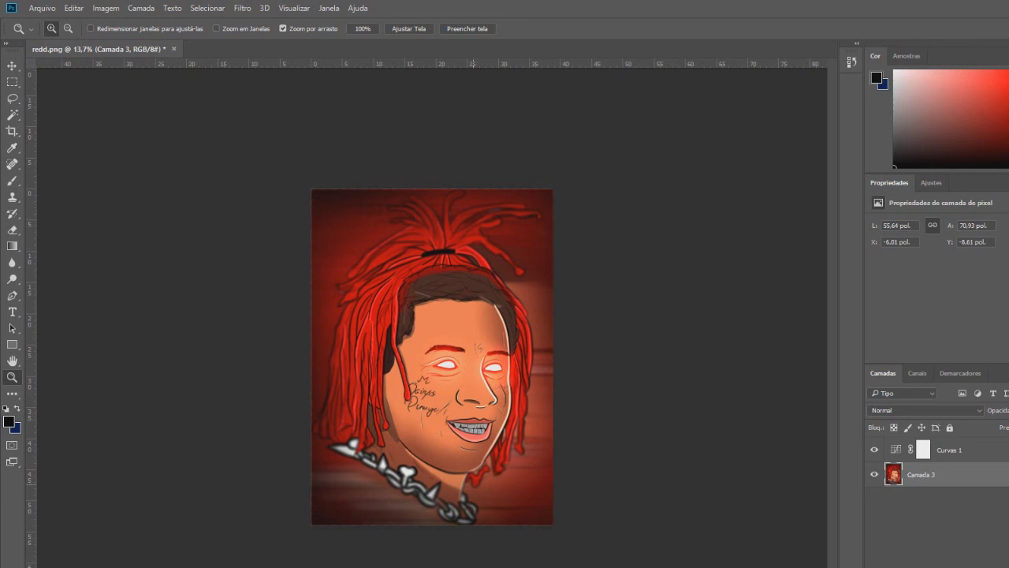
drag(474, 357, 434, 356)
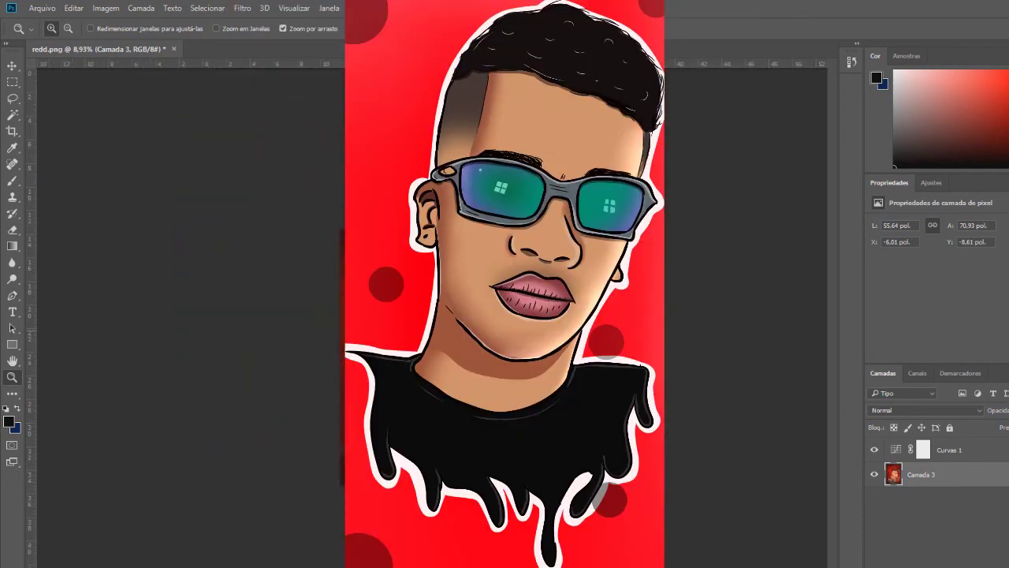
drag(435, 316, 583, 315)
key(ctrl+minus)
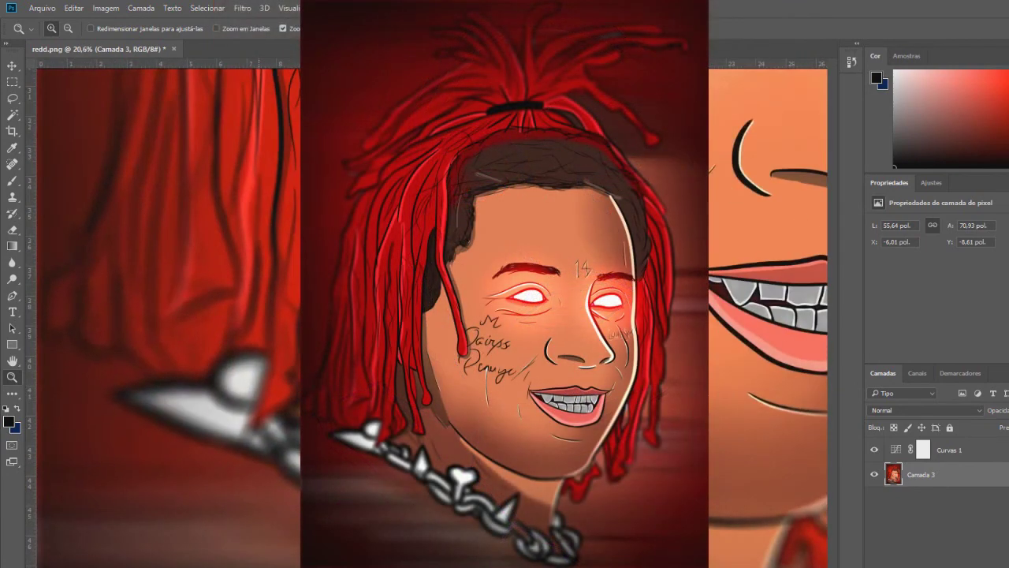
mouse_move(481, 294)
mouse_down()
mouse_move(426, 290)
mouse_move(469, 286)
mouse_up()
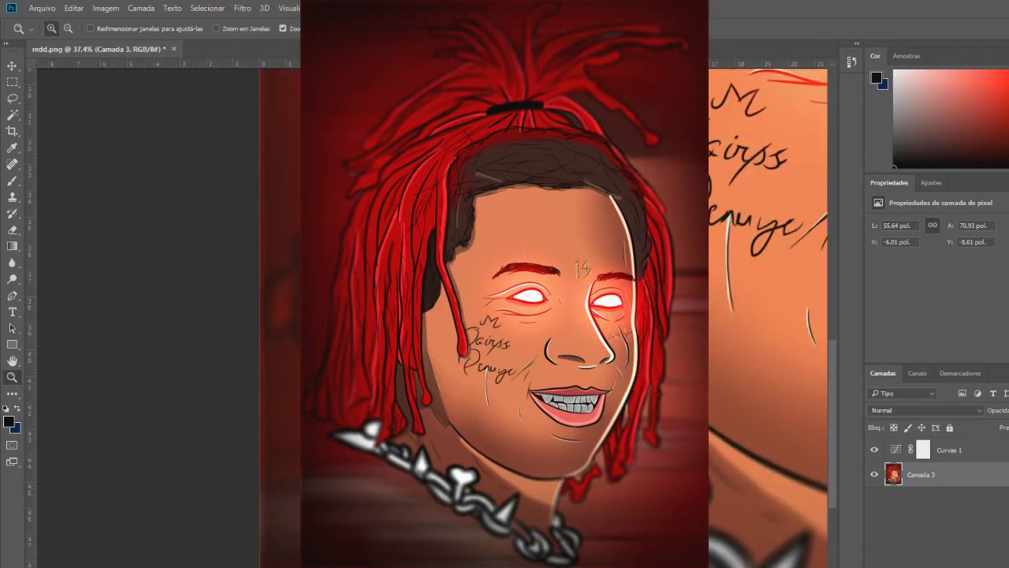